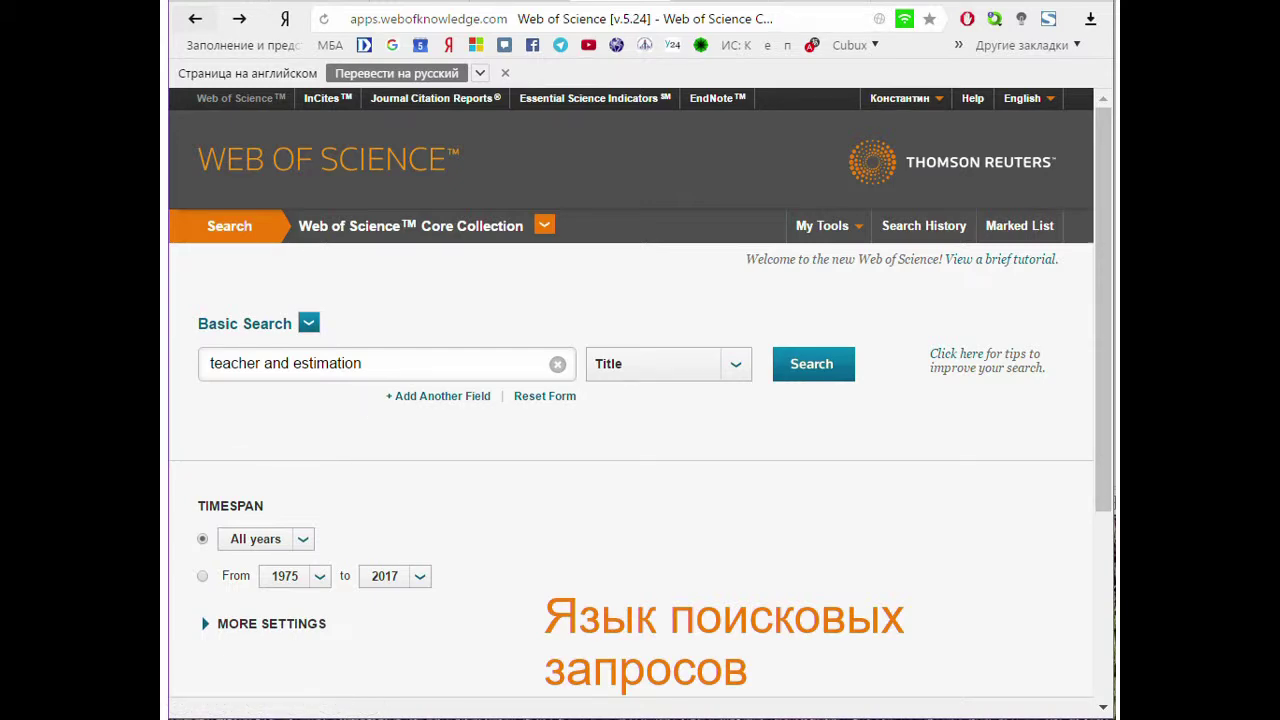
Leave the PowerPoint slide show and bring the Web of Science browser window forward.
key(super)
key(super)
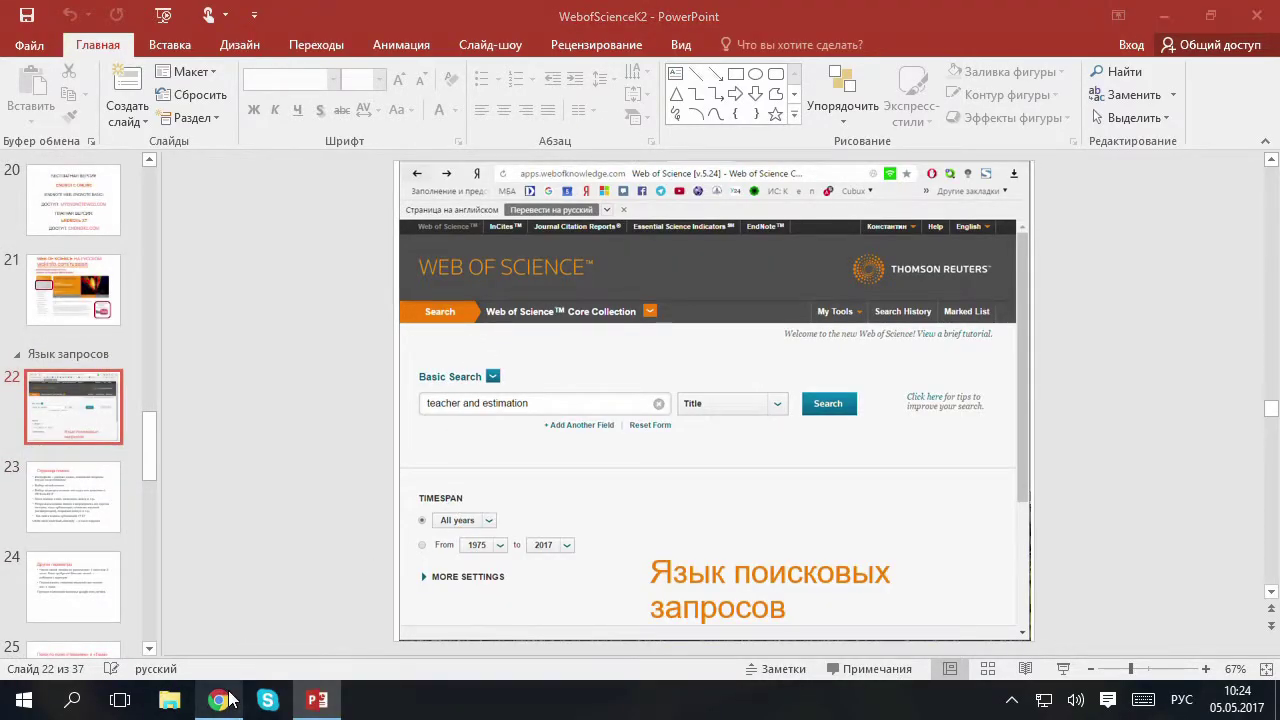
click(218, 700)
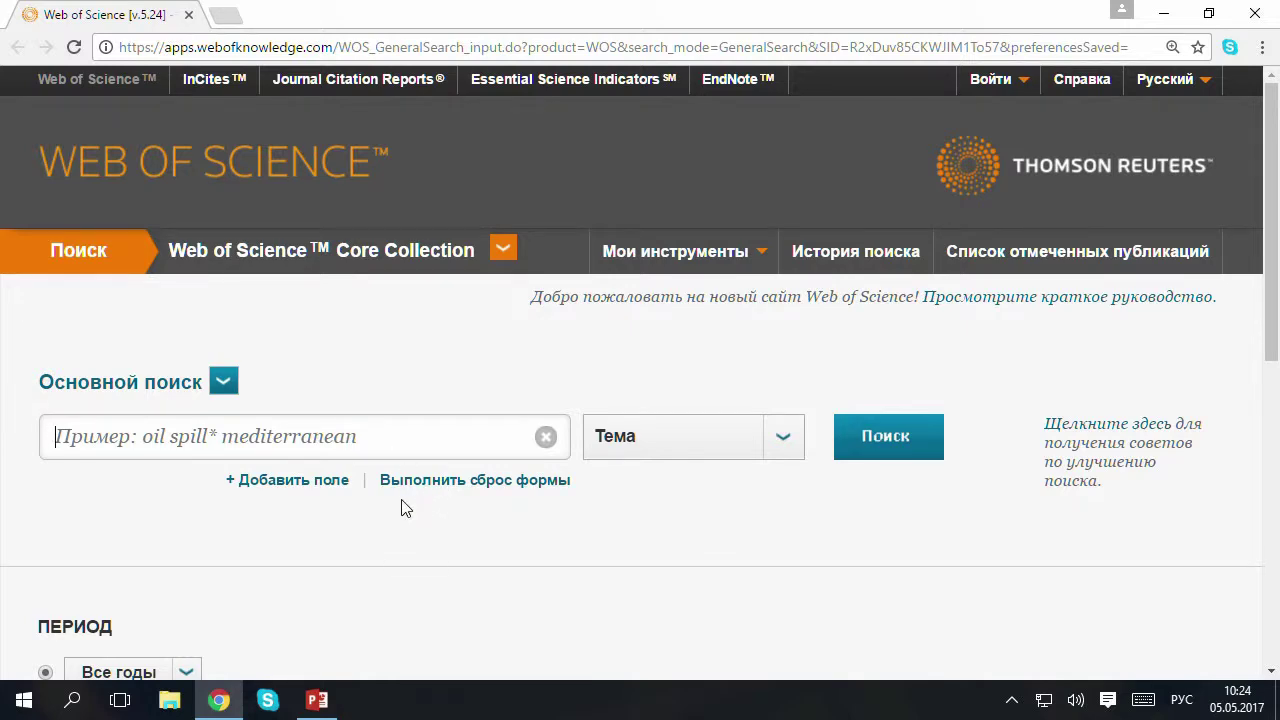
Add a second and third search row to the Web of Science form.
click(313, 482)
scroll(313, 487, down, 3)
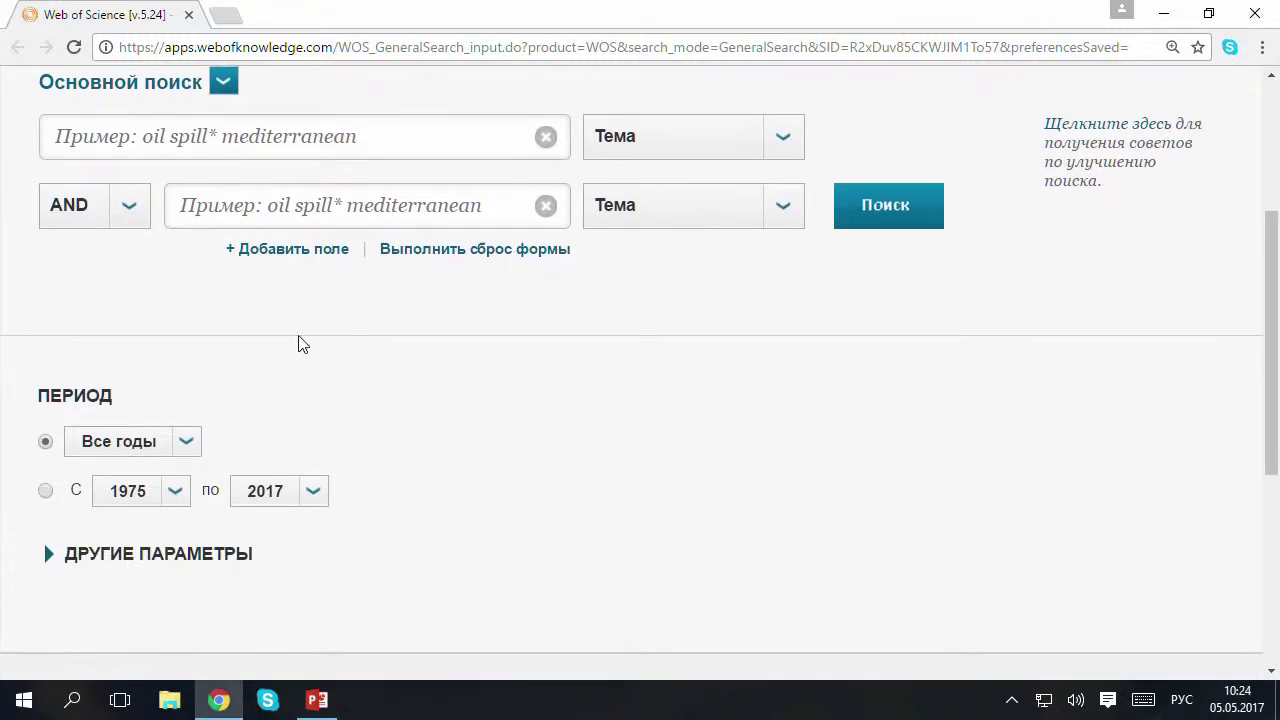
click(276, 250)
scroll(389, 403, down, 3)
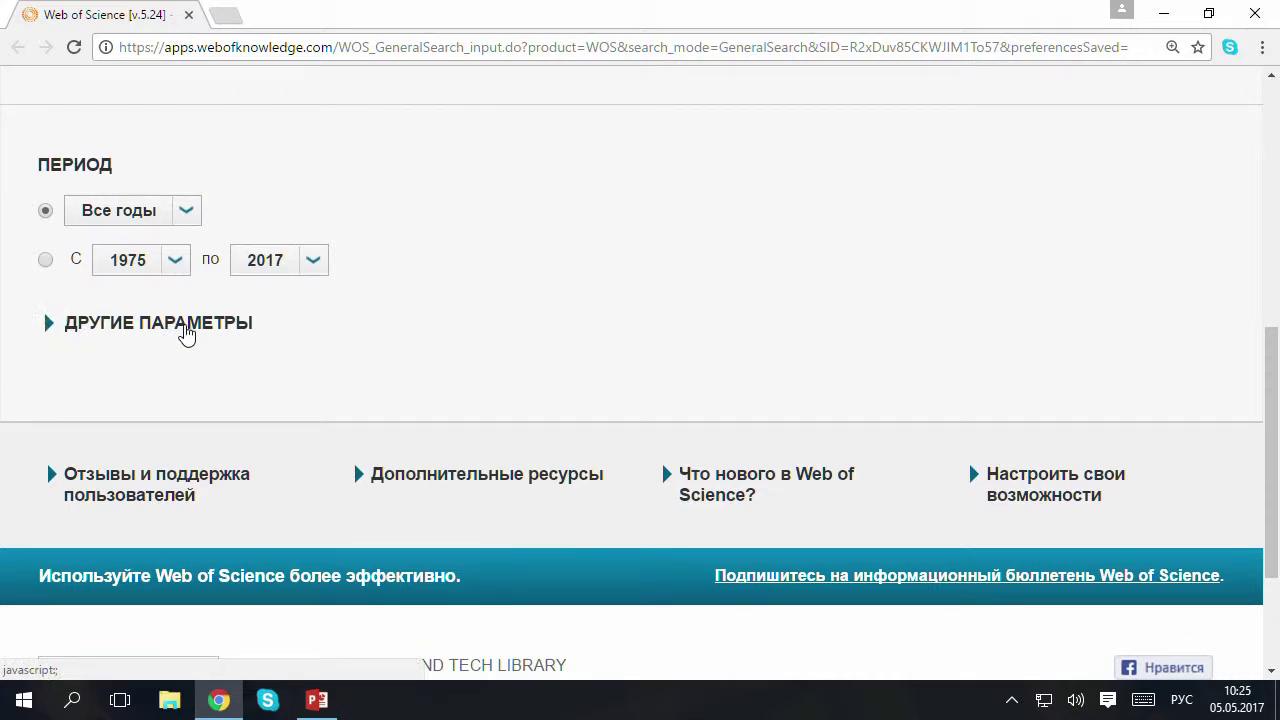
Set the default search fields to '3 поля (тема, автор, Название издания)'.
click(186, 334)
scroll(291, 339, down, 5)
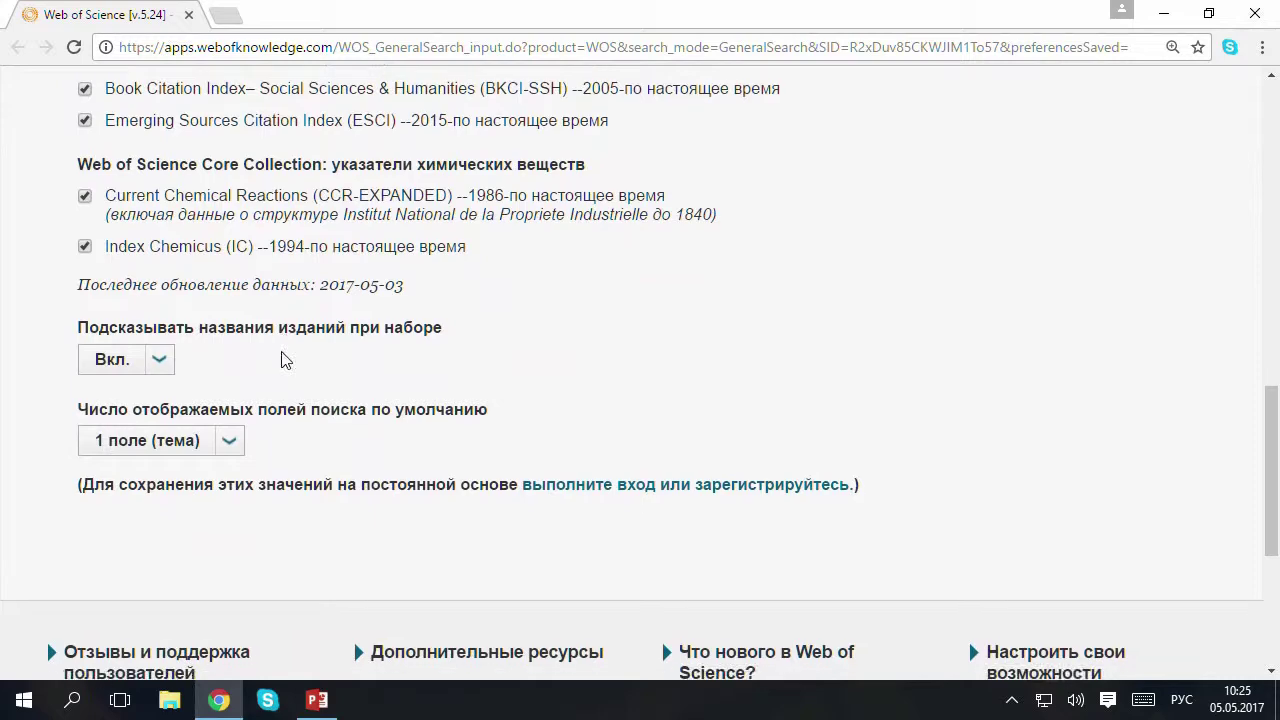
click(231, 443)
scroll(435, 462, down, 1)
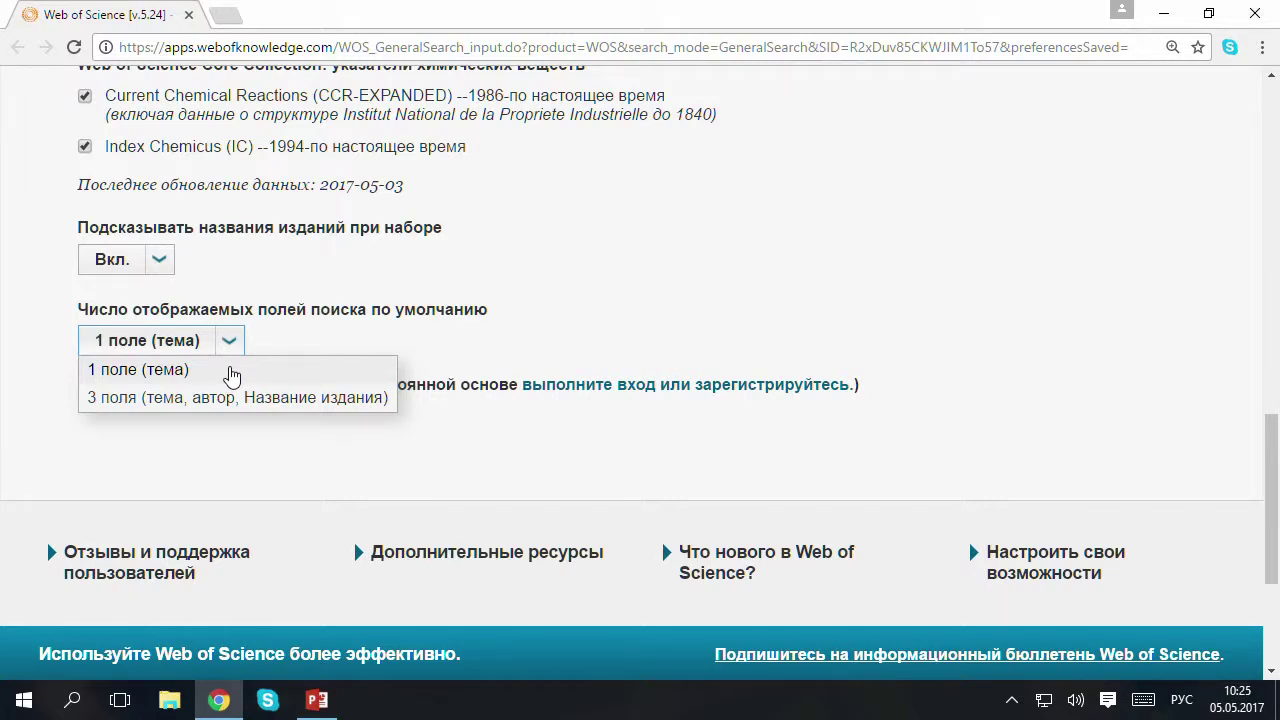
click(177, 405)
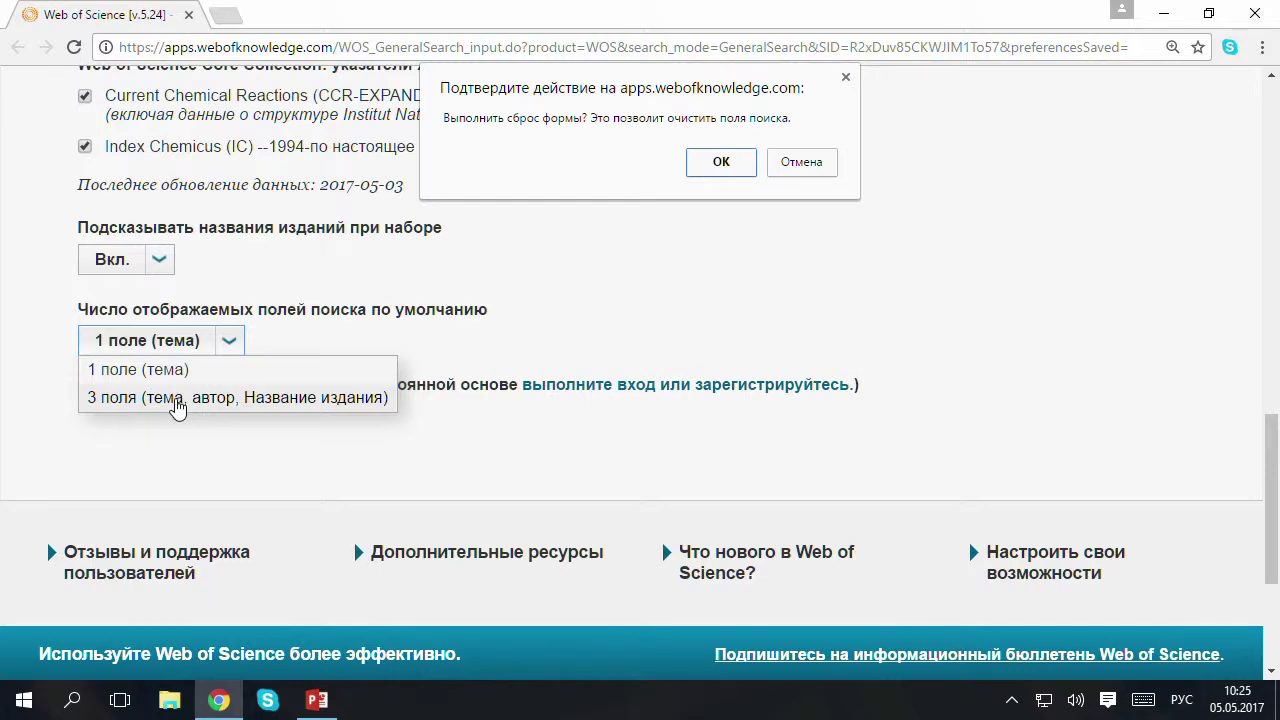
Confirm the form reset, review the first row's field list, and keep it on Тема.
click(710, 165)
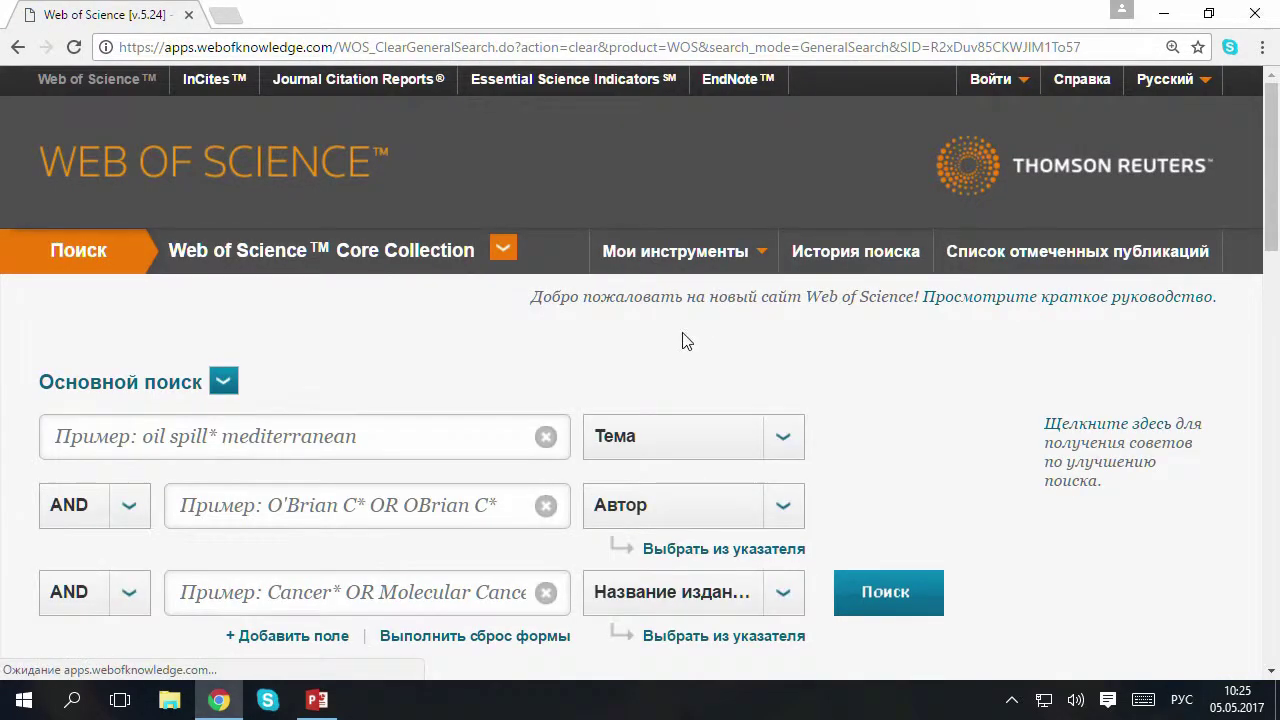
scroll(560, 400, down, 2)
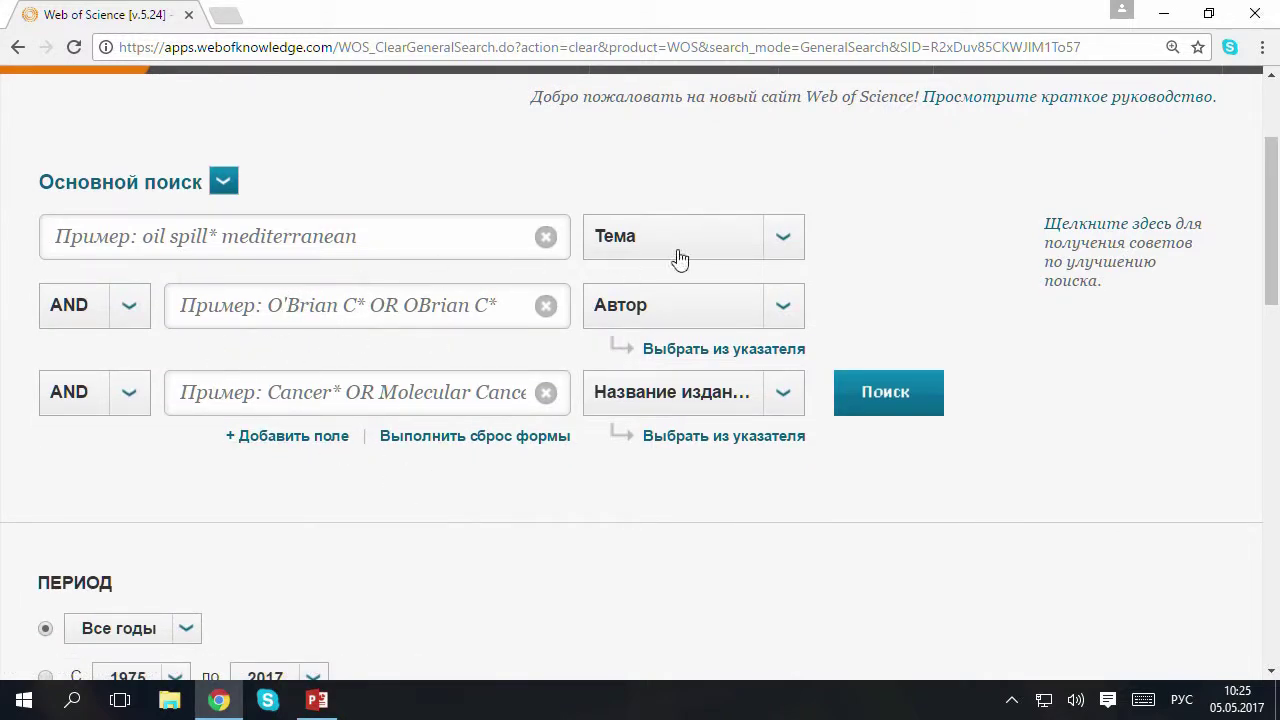
click(783, 240)
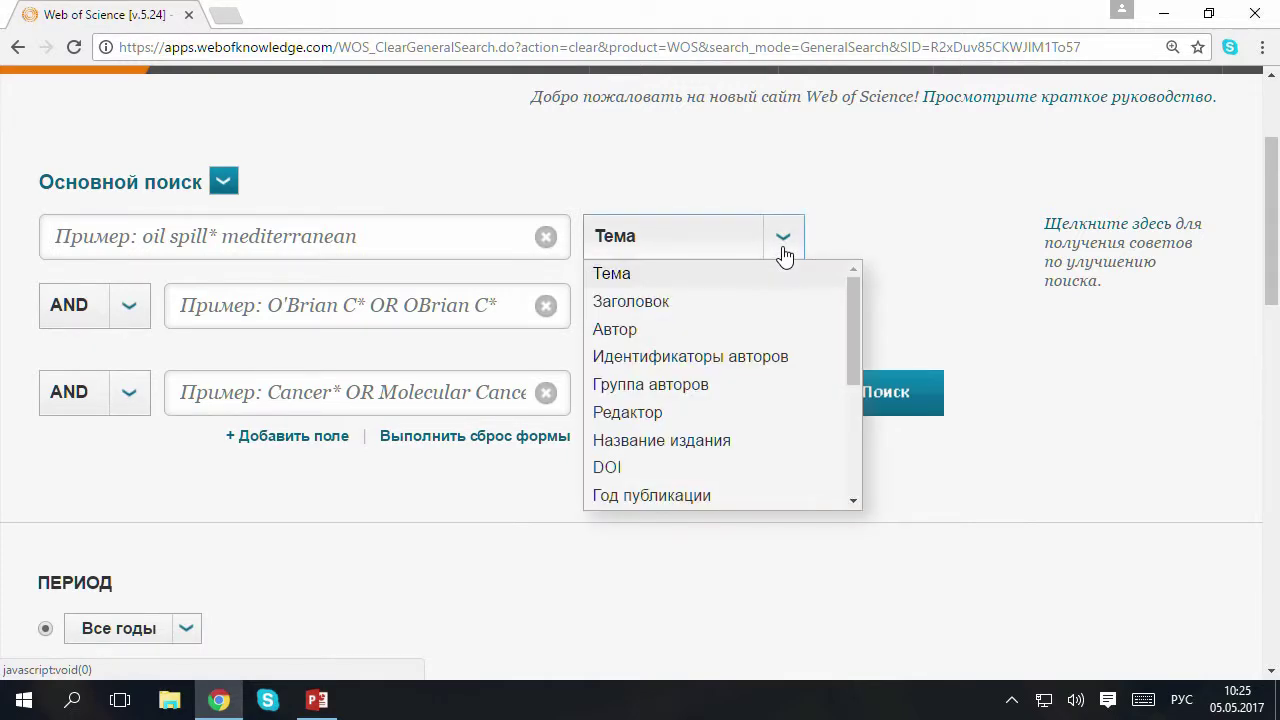
scroll(853, 381, down, 2)
scroll(858, 422, down, 2)
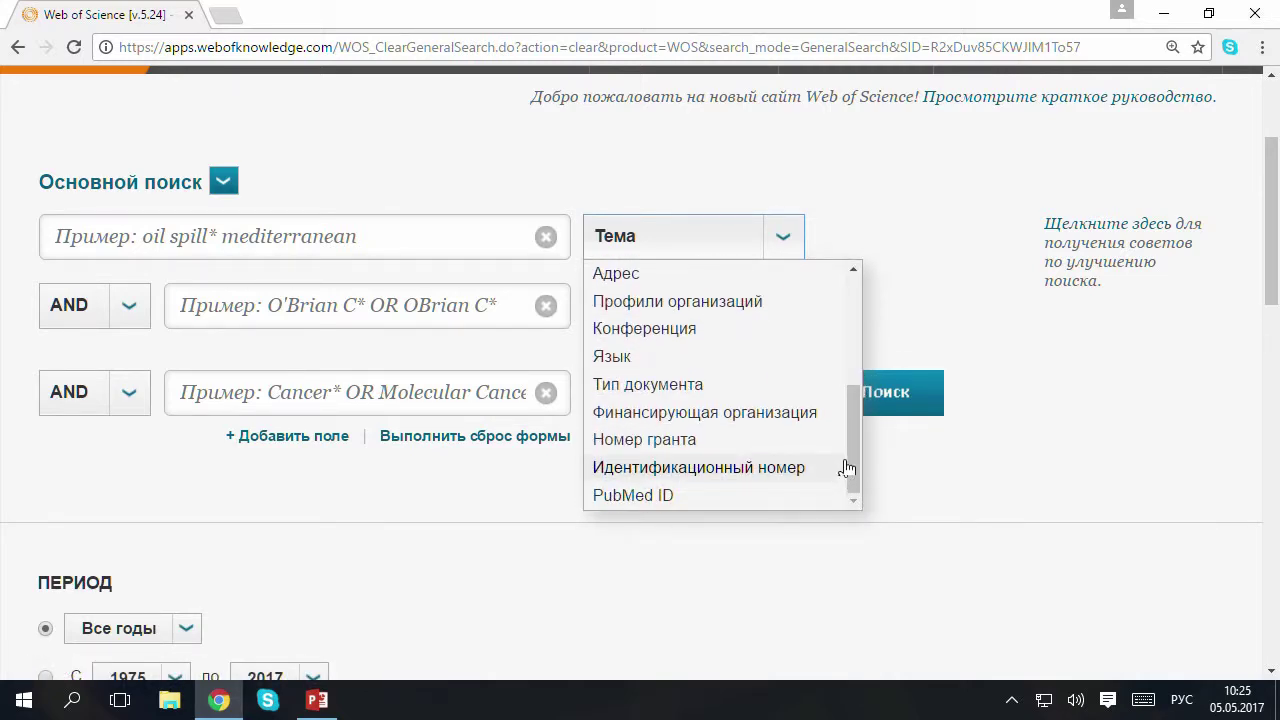
drag(852, 455, 840, 320)
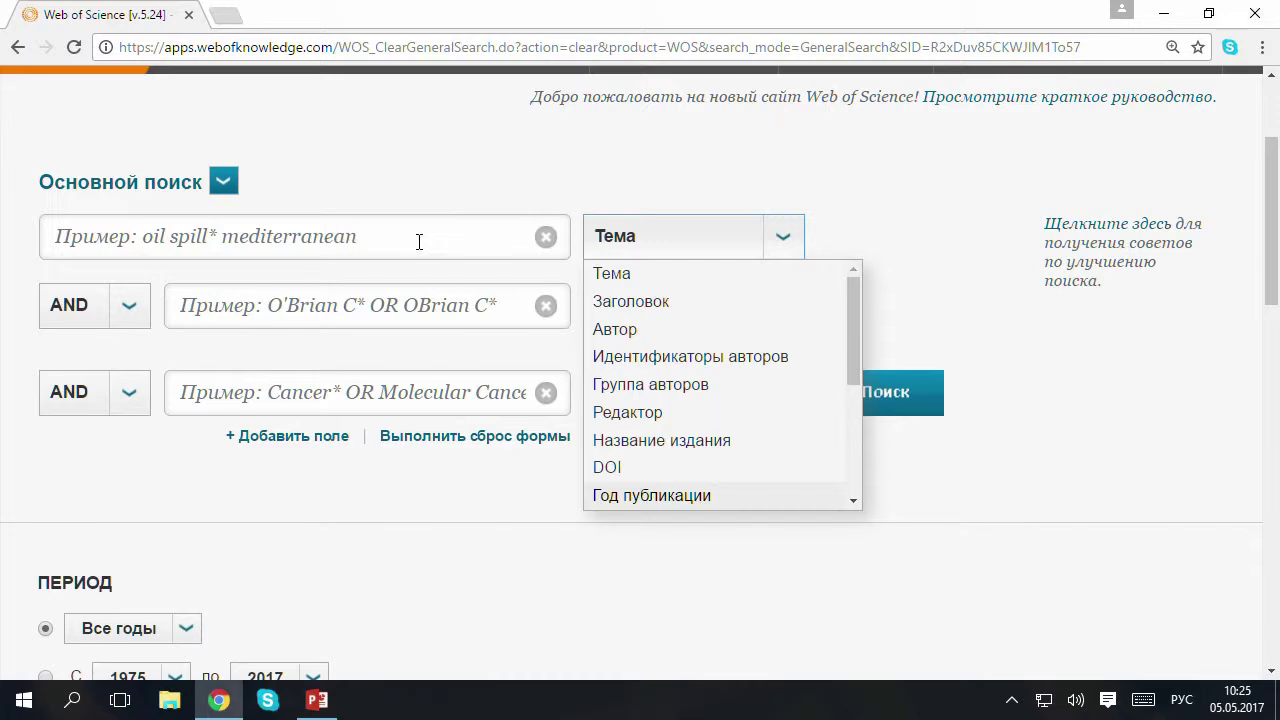
click(655, 276)
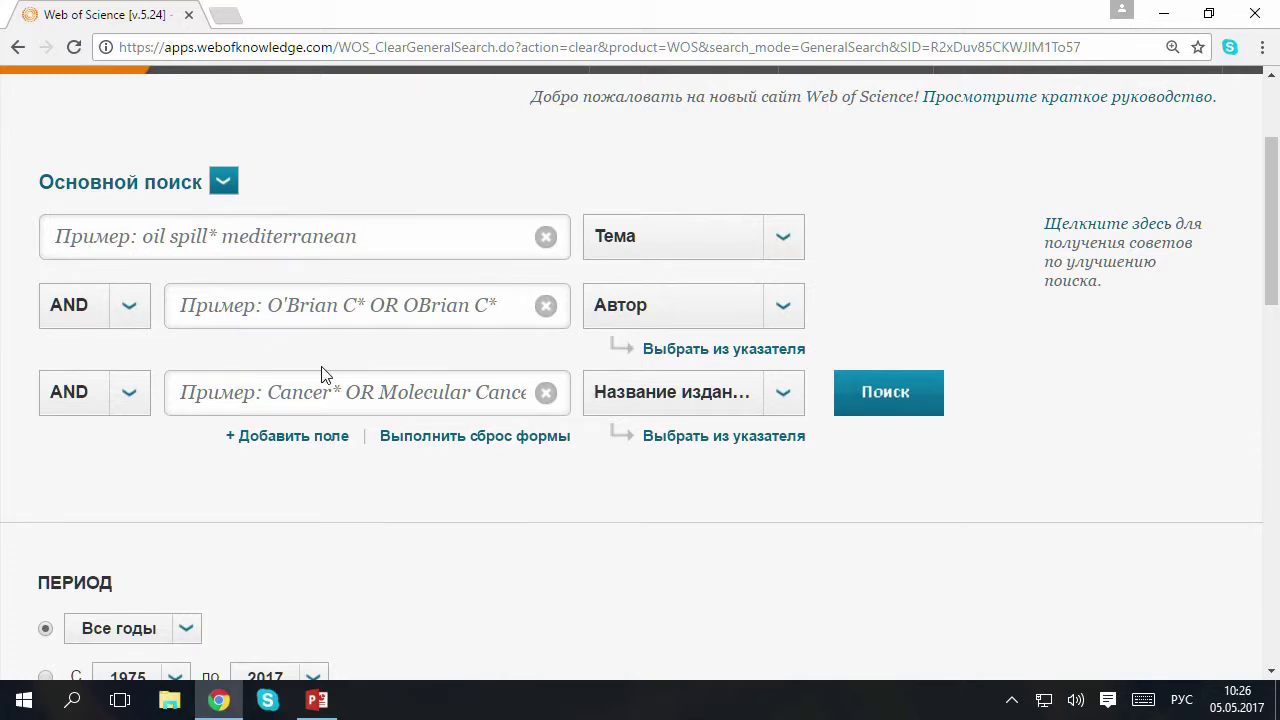
Search for topic 'oil' AND an author surname in the Автор field.
key(alt+shift)
text(oil)
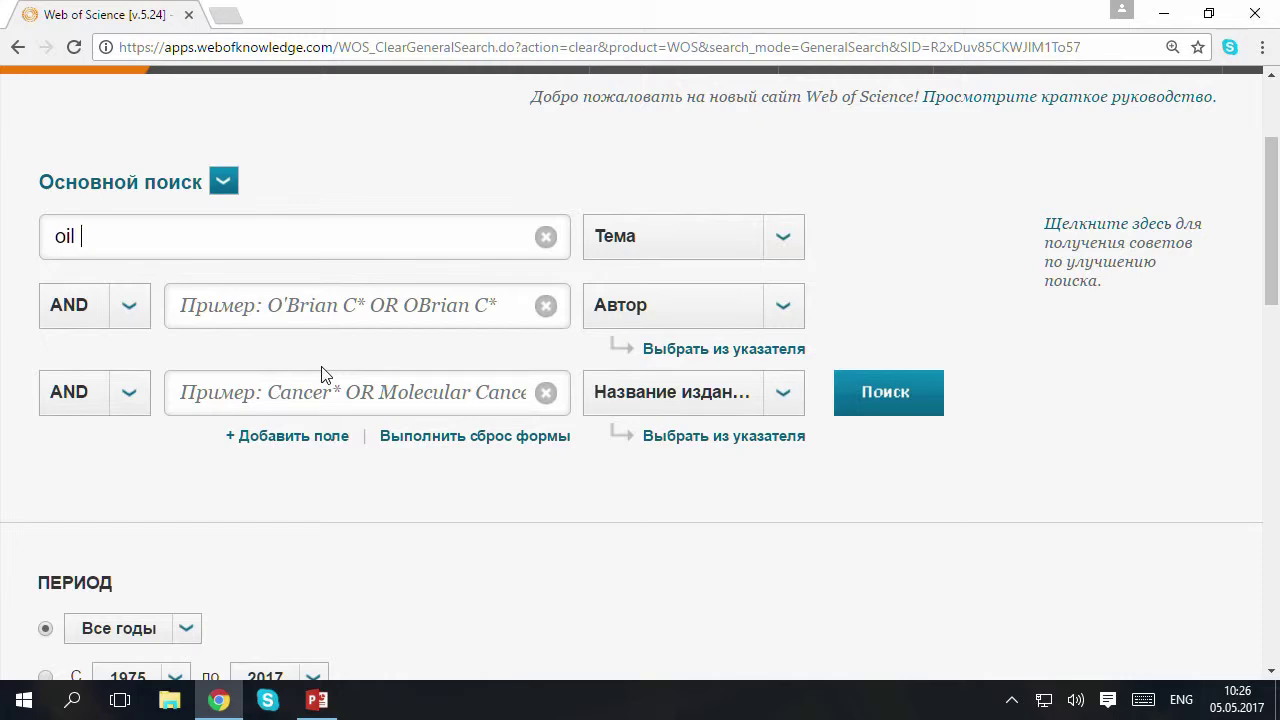
text( gas)
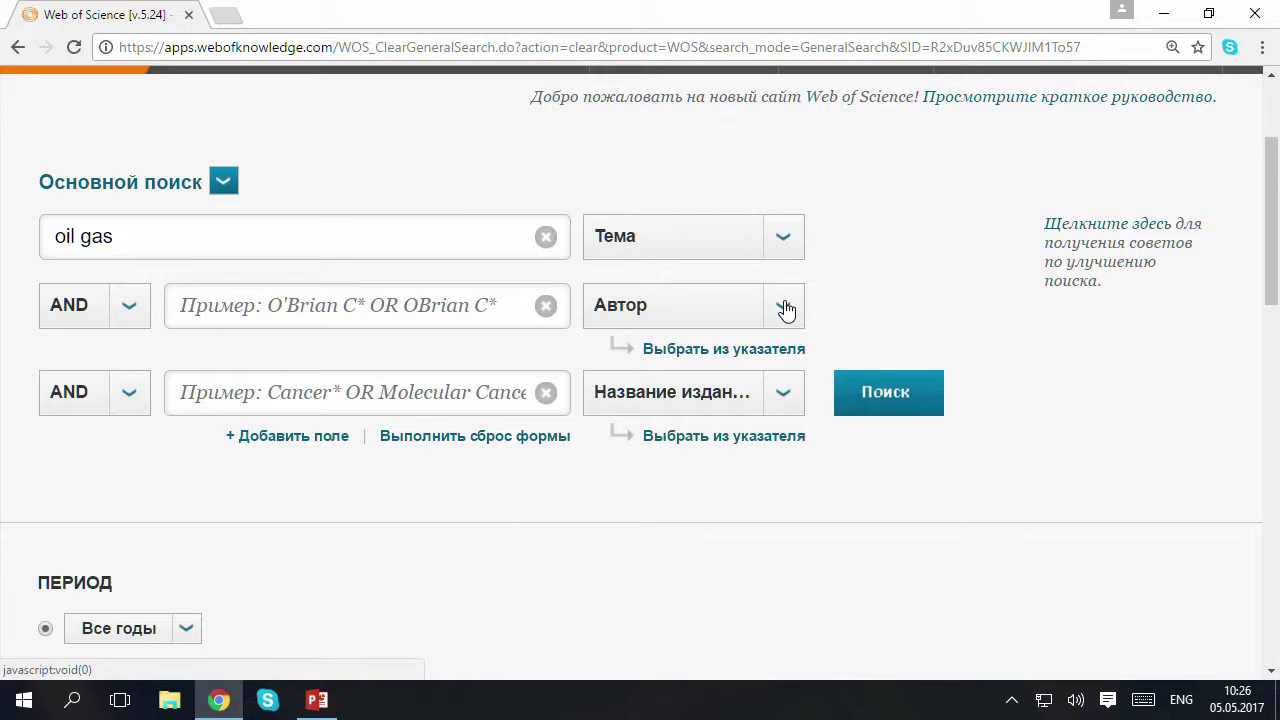
click(242, 310)
text(By)
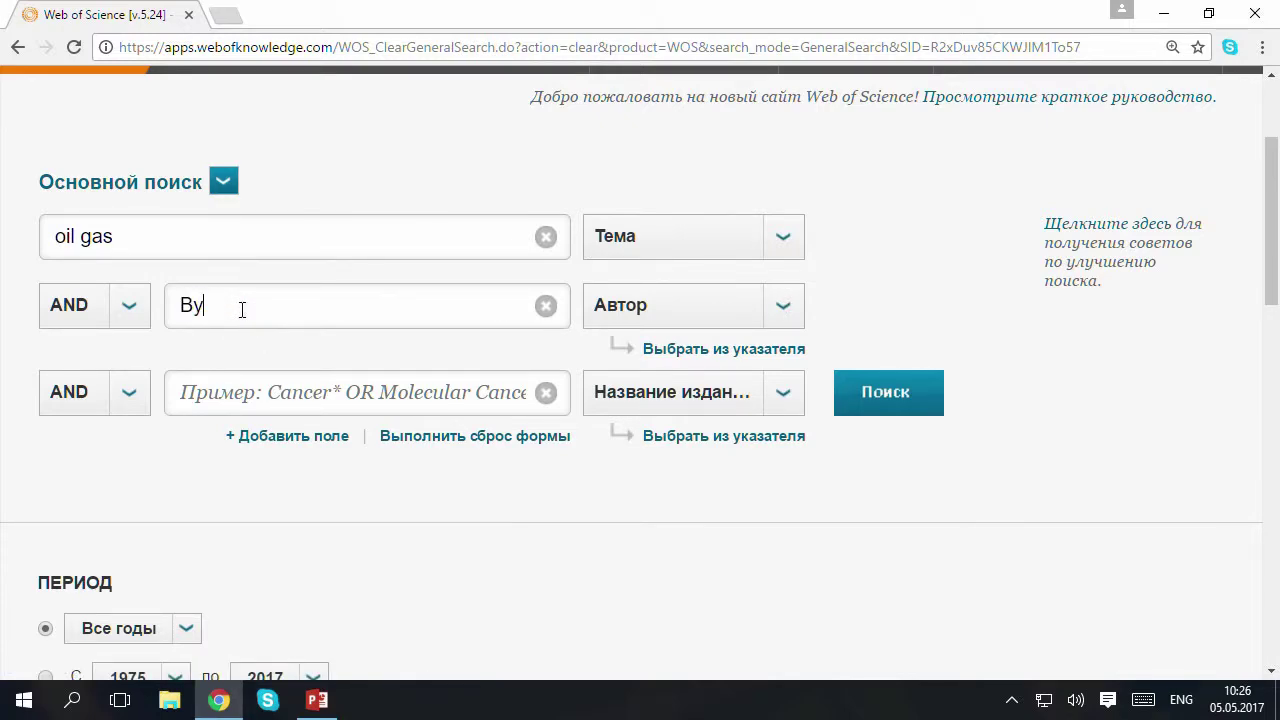
text(kov)
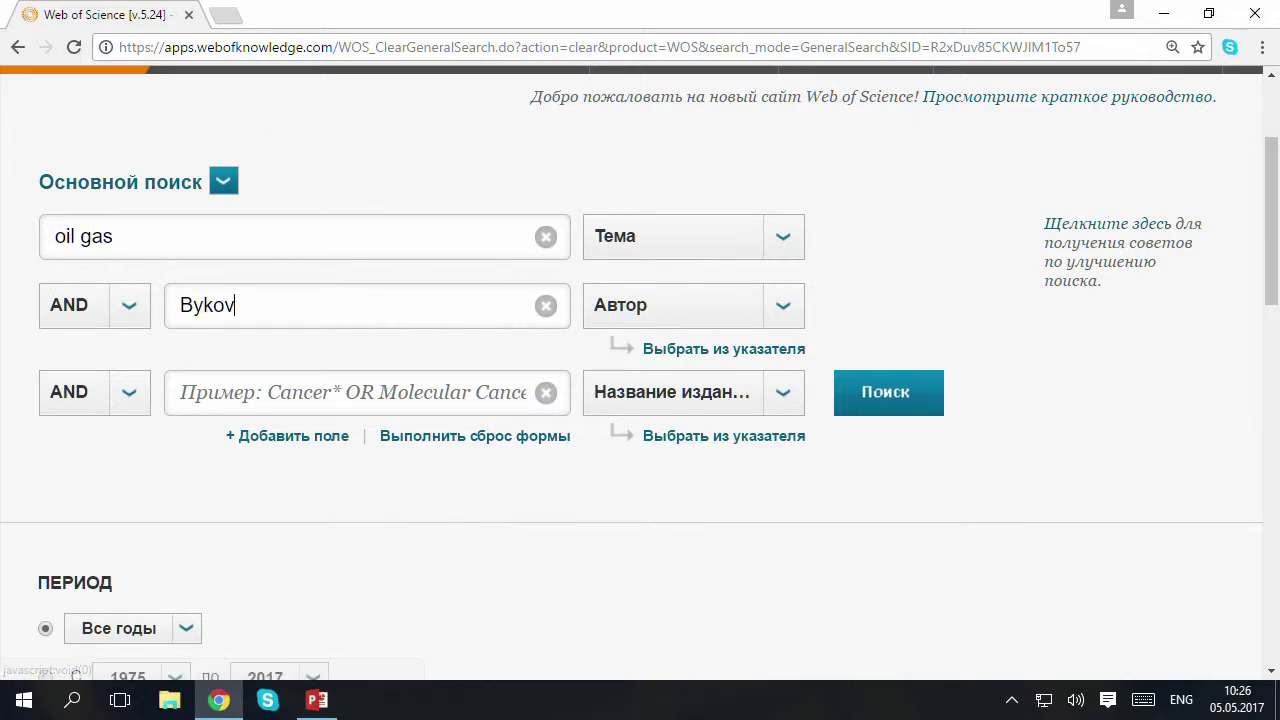
click(118, 239)
key(BackSpace)
key(BackSpace)
key(BackSpace)
key(BackSpace)
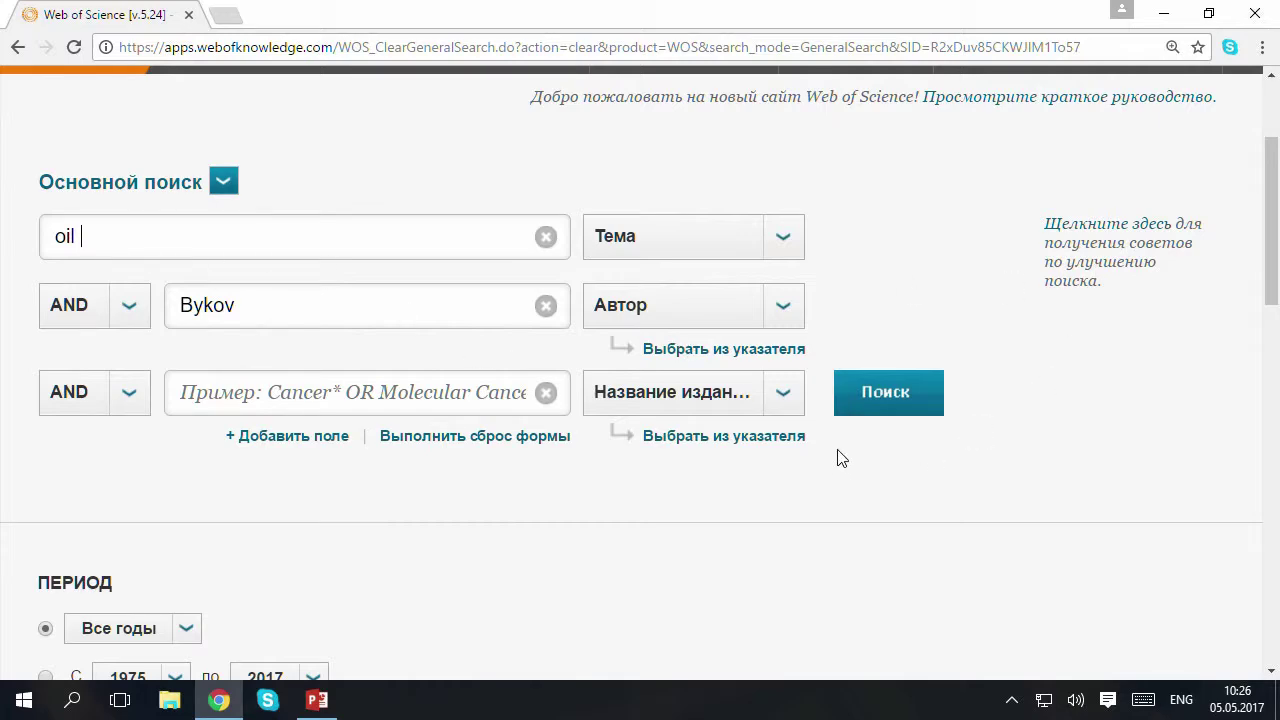
click(846, 396)
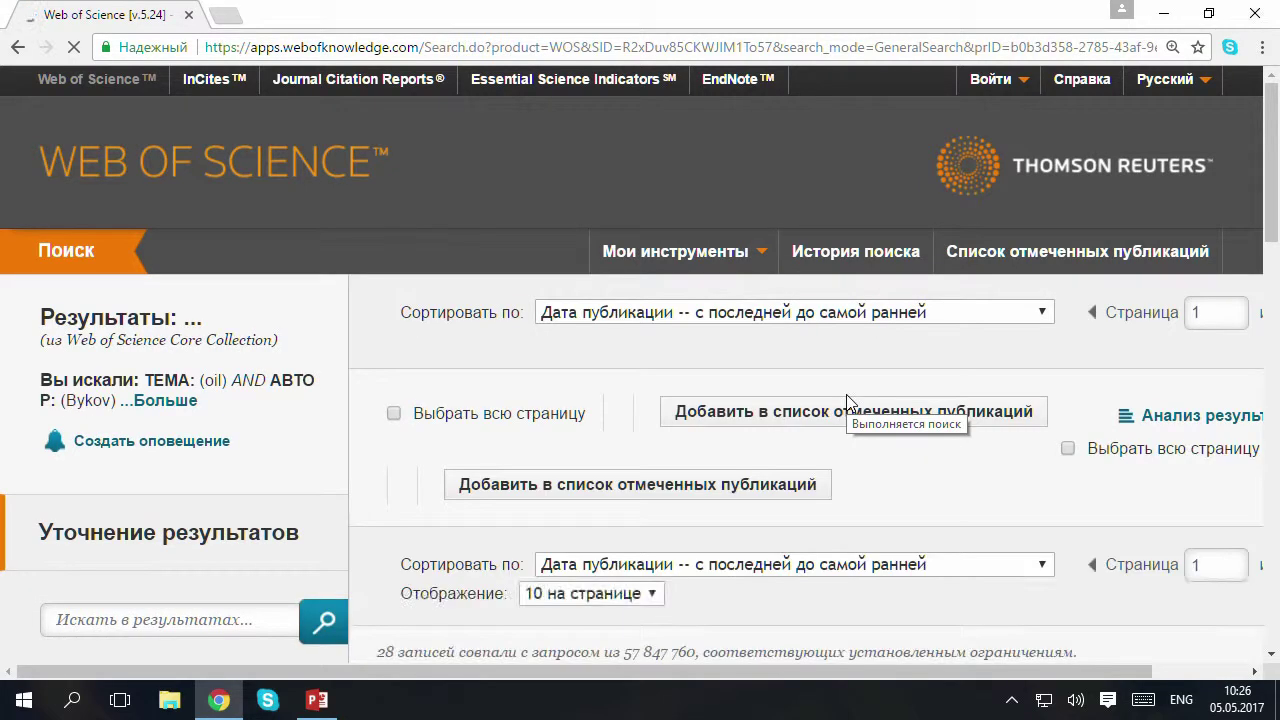
Look through the 28 results, briefly selecting the third record, then return to the top.
scroll(846, 403, down, 2)
scroll(846, 403, down, 2)
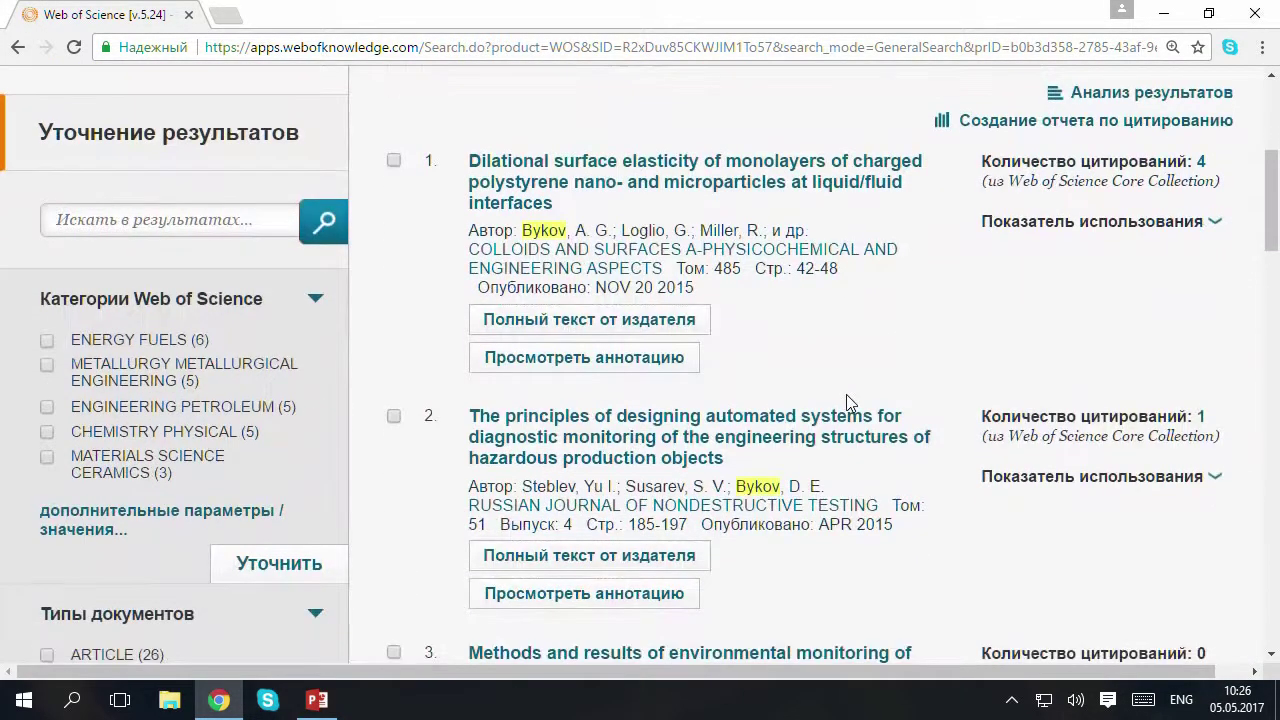
scroll(694, 395, down, 4)
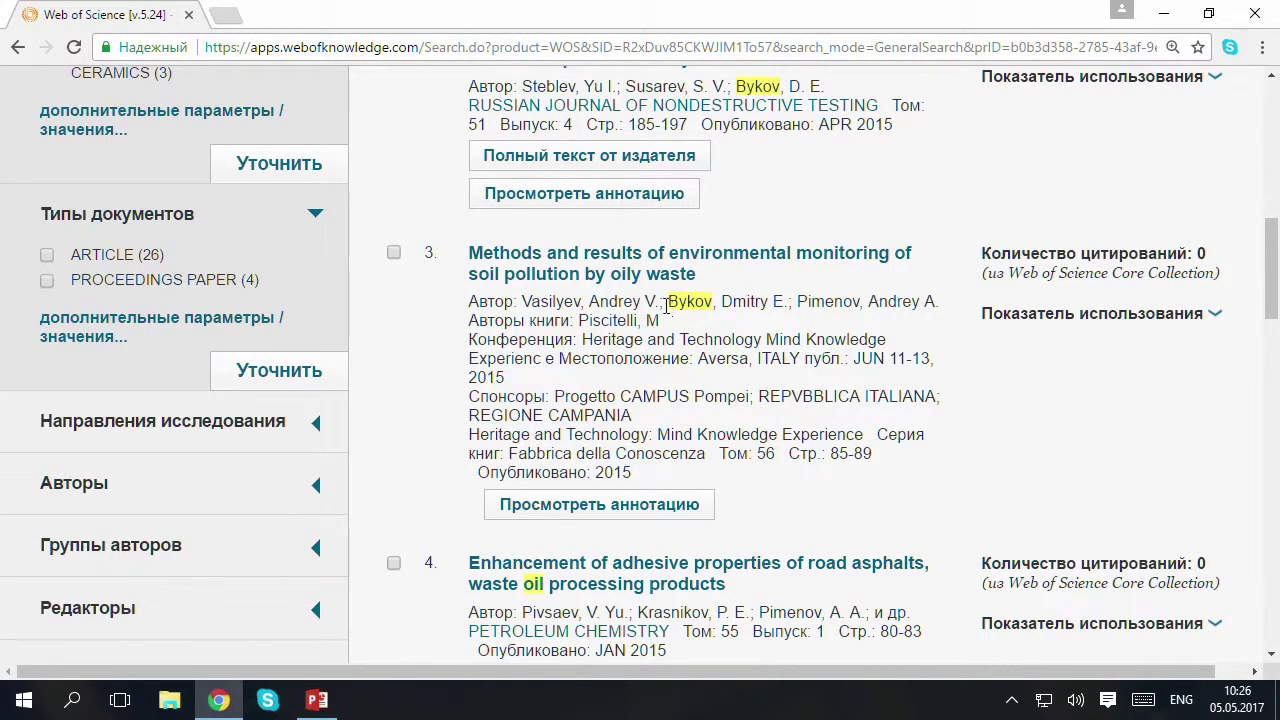
drag(468, 303, 676, 322)
click(672, 334)
scroll(641, 325, up, 5)
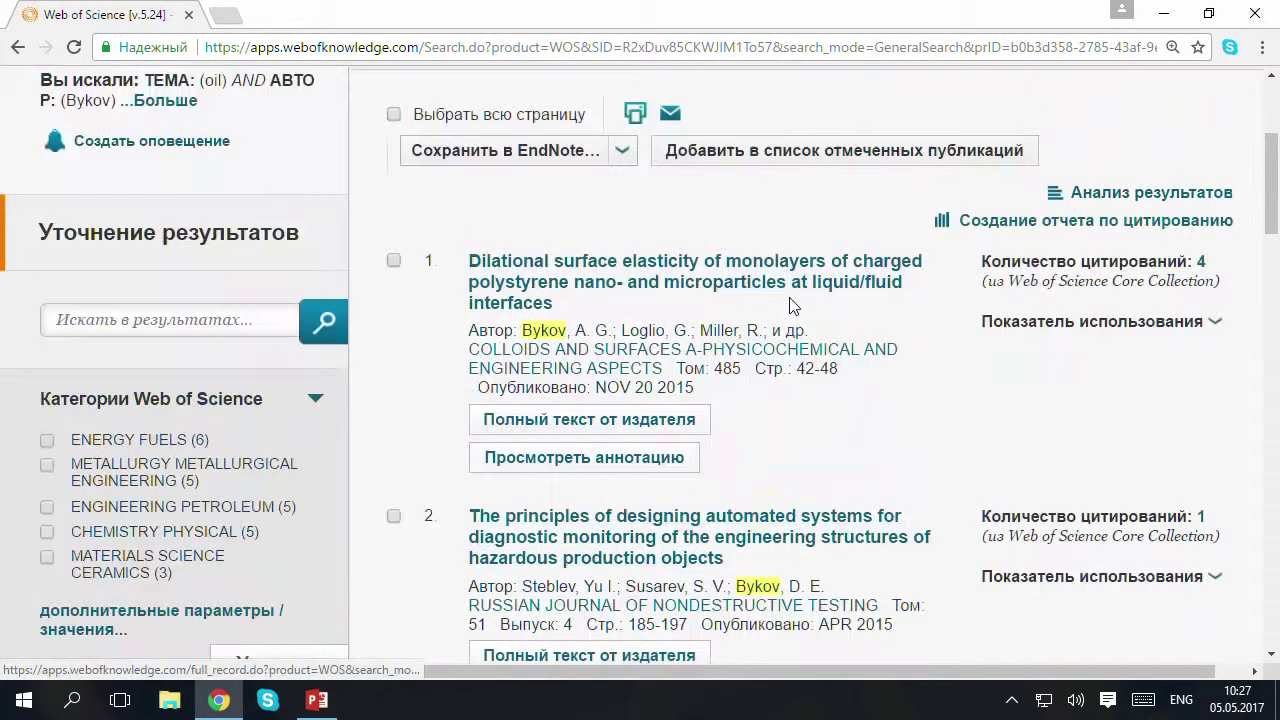
scroll(545, 196, up, 2)
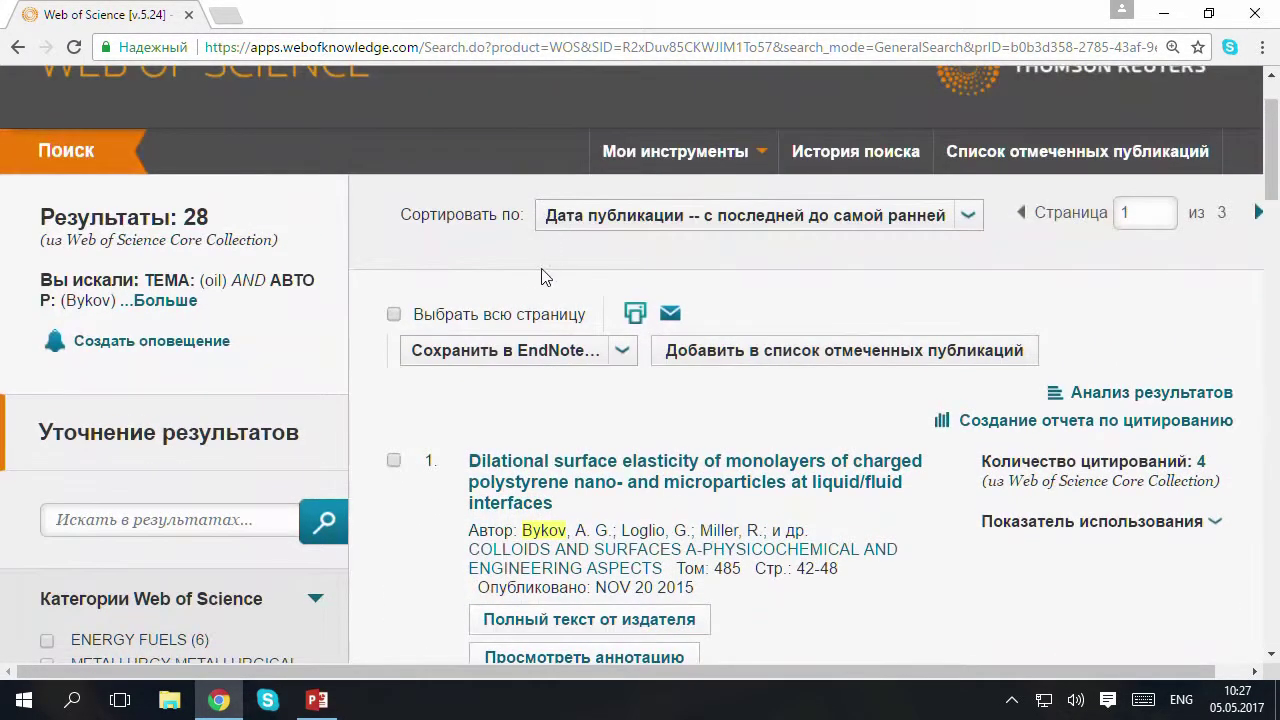
scroll(522, 316, down, 3)
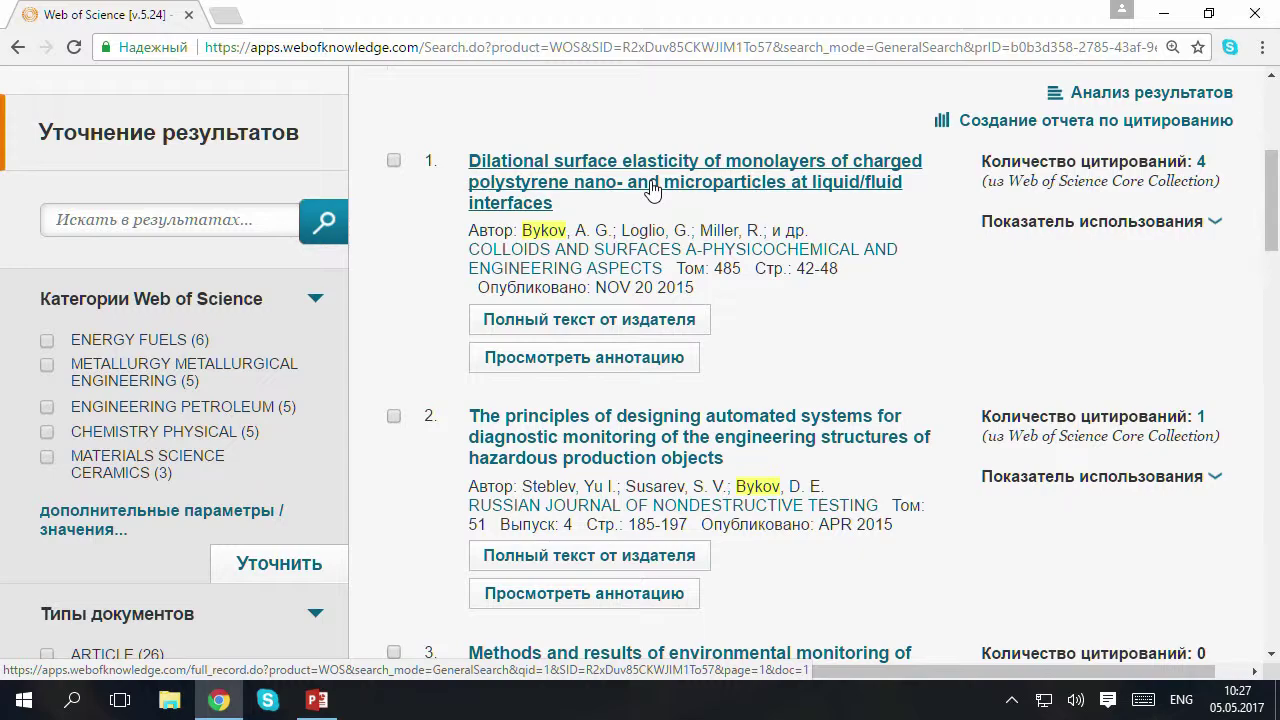
scroll(400, 140, up, 4)
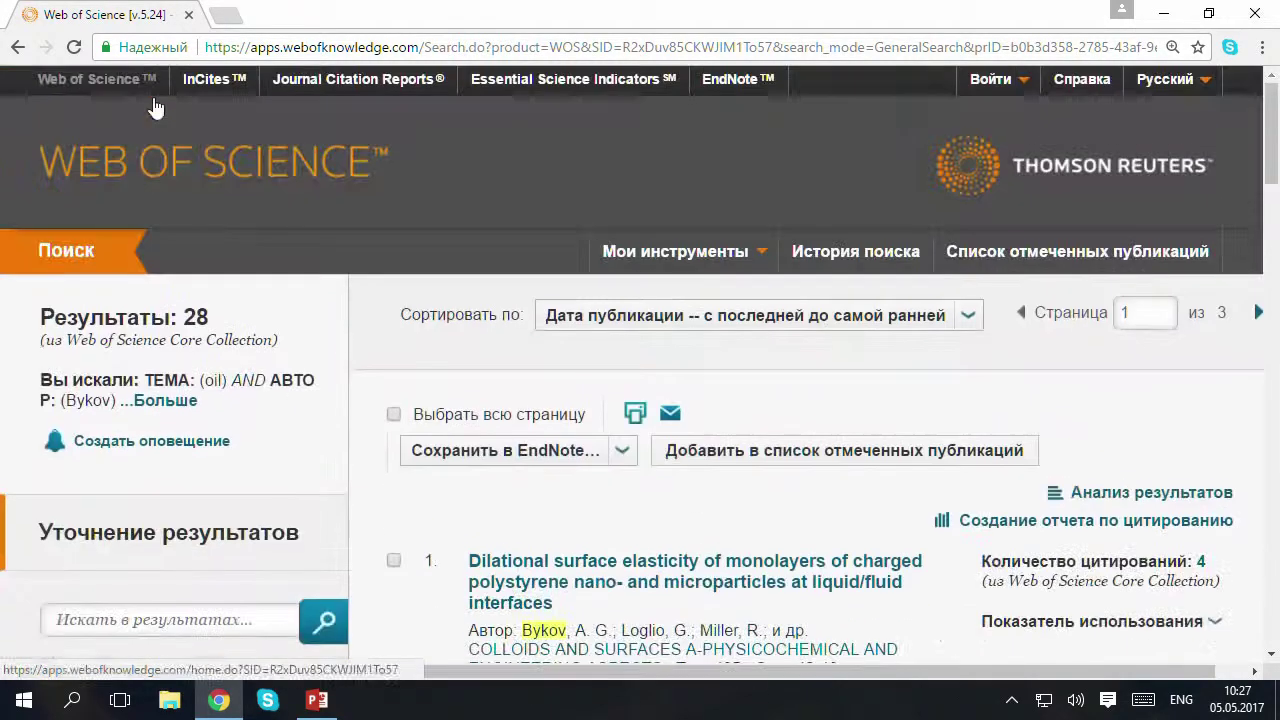
Back on the form, extend the first term to 'oil industry' and limit it to Заголовок.
click(18, 48)
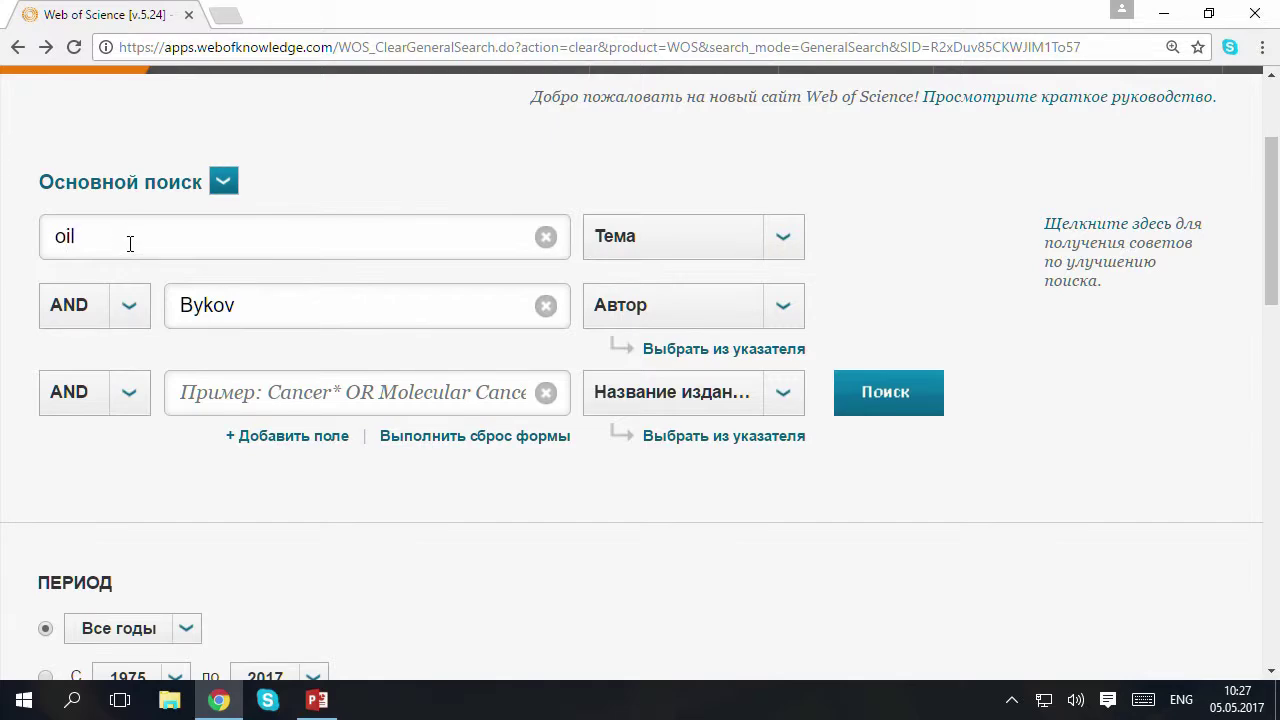
text(industry)
click(760, 248)
click(680, 303)
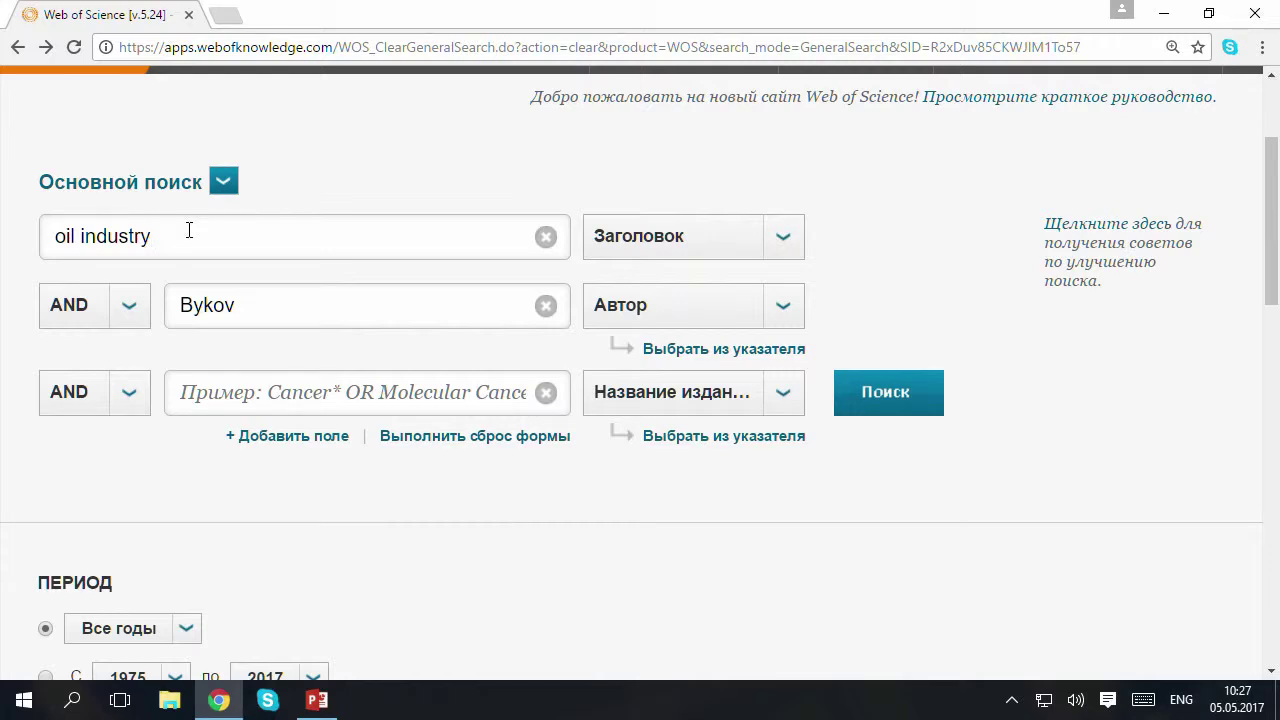
Wrap 'oil industry' in quotation marks and run the search.
text(@)
key(BackSpace)
text(")
key(Left)
key(Left)
key(Left)
key(Left)
key(Left)
key(Left)
key(Left)
key(Left)
key(Left)
key(Left)
key(Left)
key(Left)
text(@)
key(BackSpace)
text(")
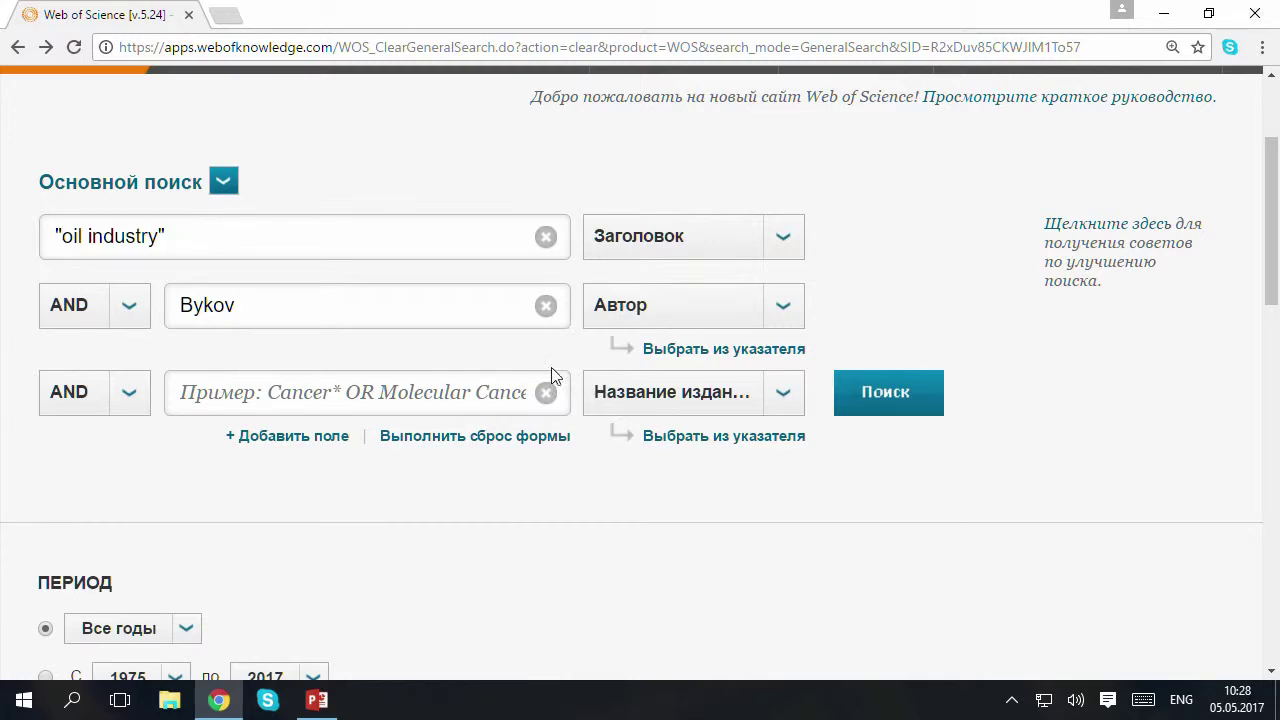
click(870, 396)
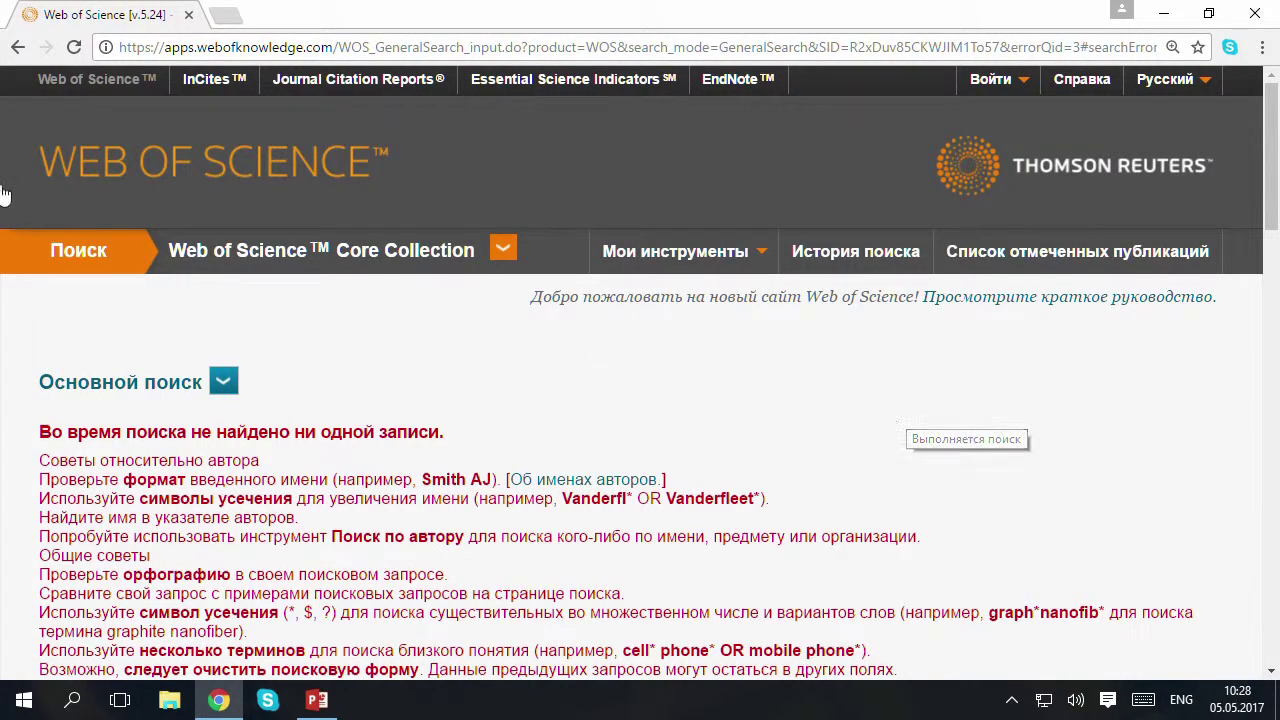
Replace the author with a different surname and rerun the "oil industry" title search, getting 5 results.
click(17, 47)
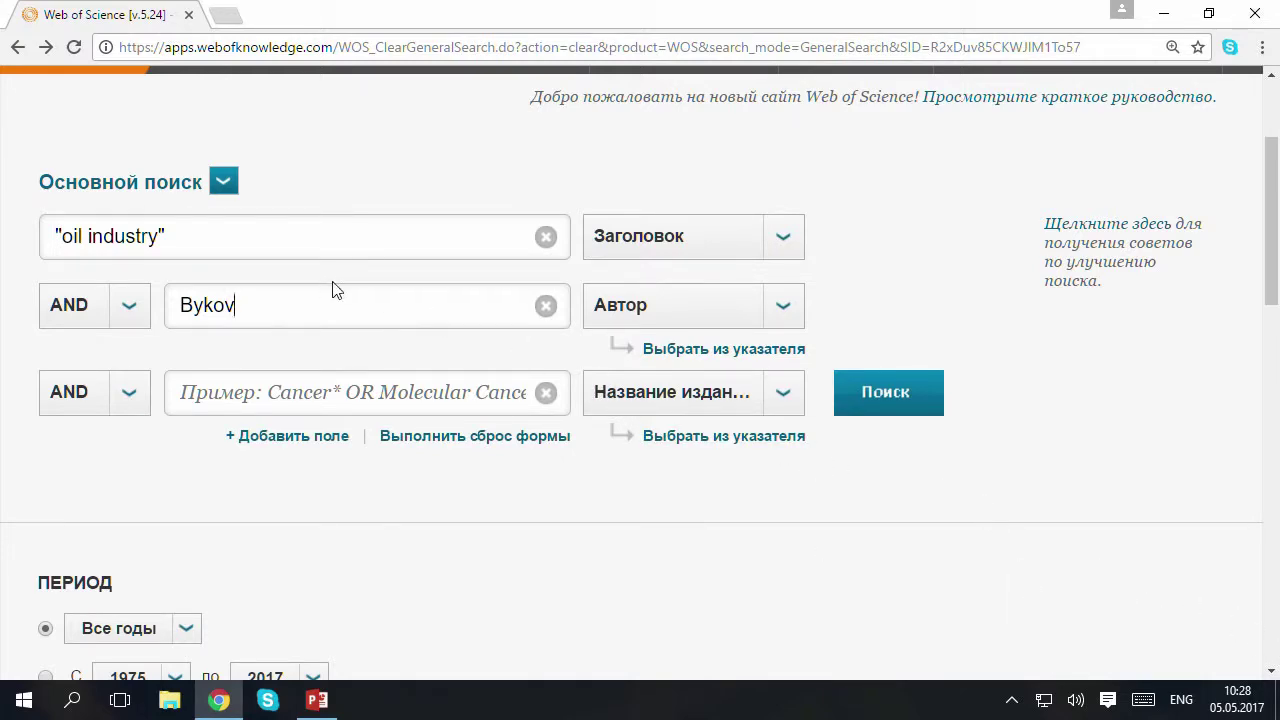
key(BackSpace)
key(BackSpace)
key(BackSpace)
key(BackSpace)
key(BackSpace)
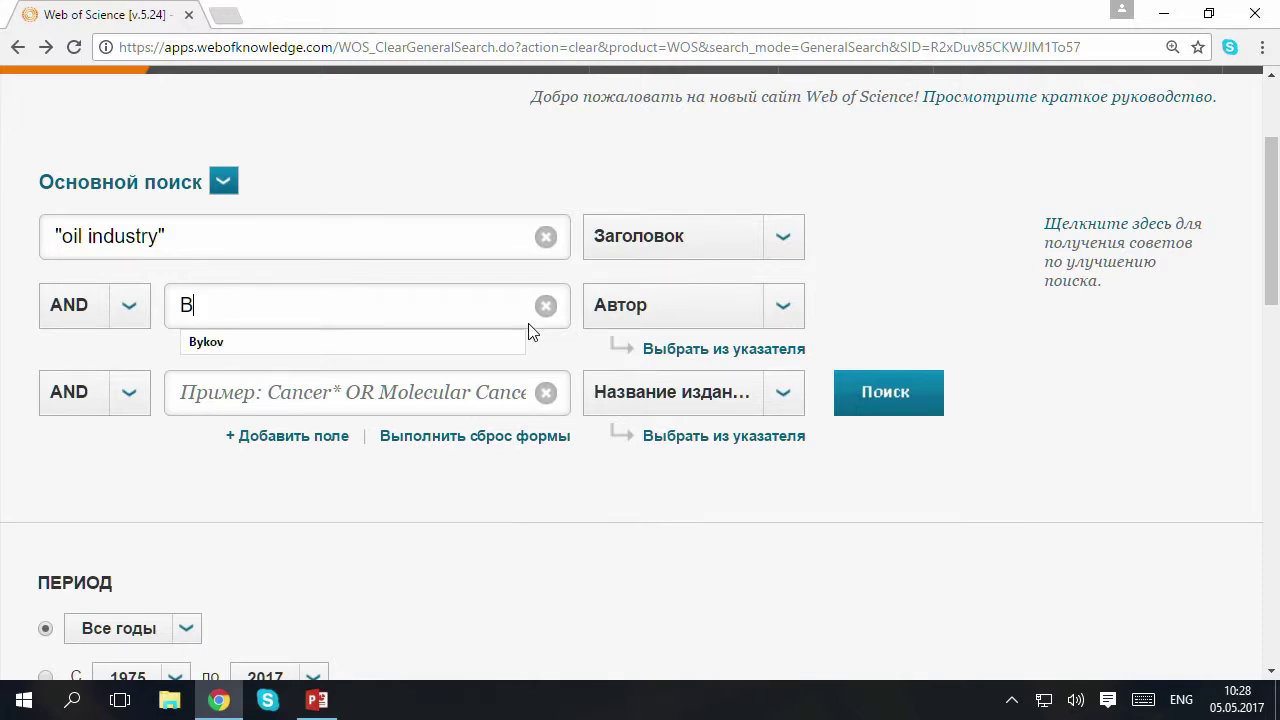
text(S)
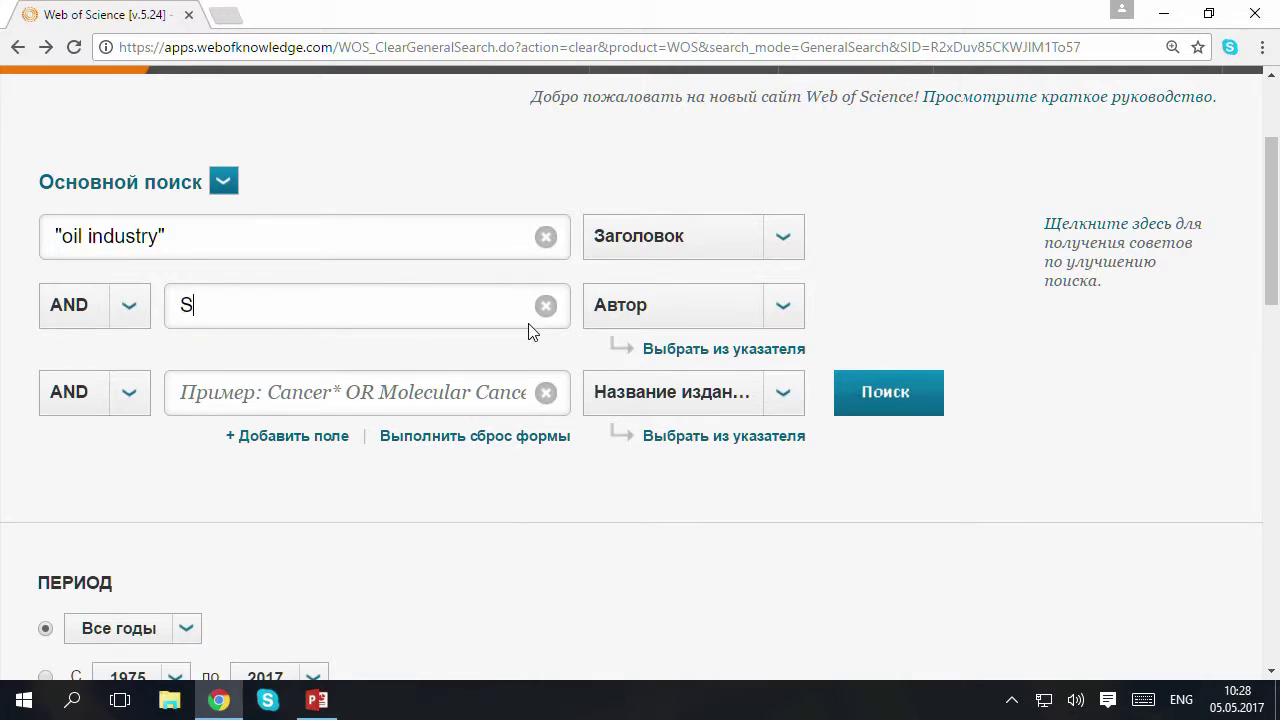
text(mith)
click(884, 410)
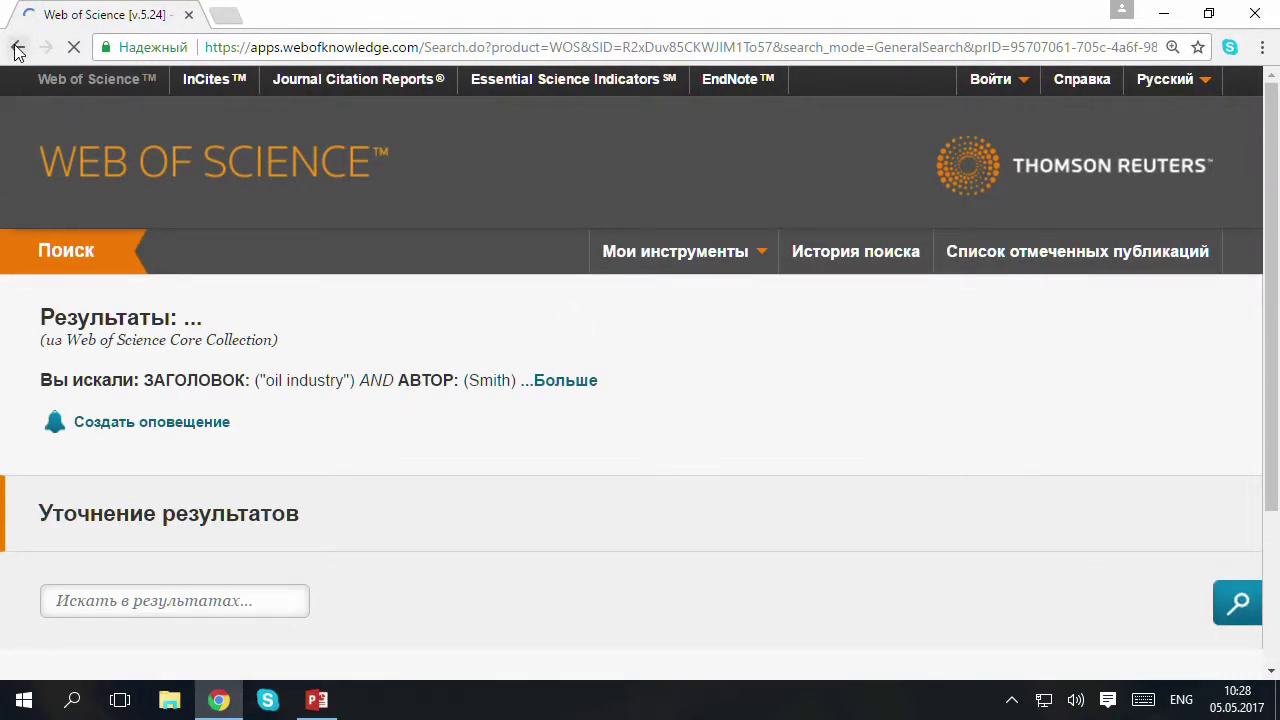
click(17, 48)
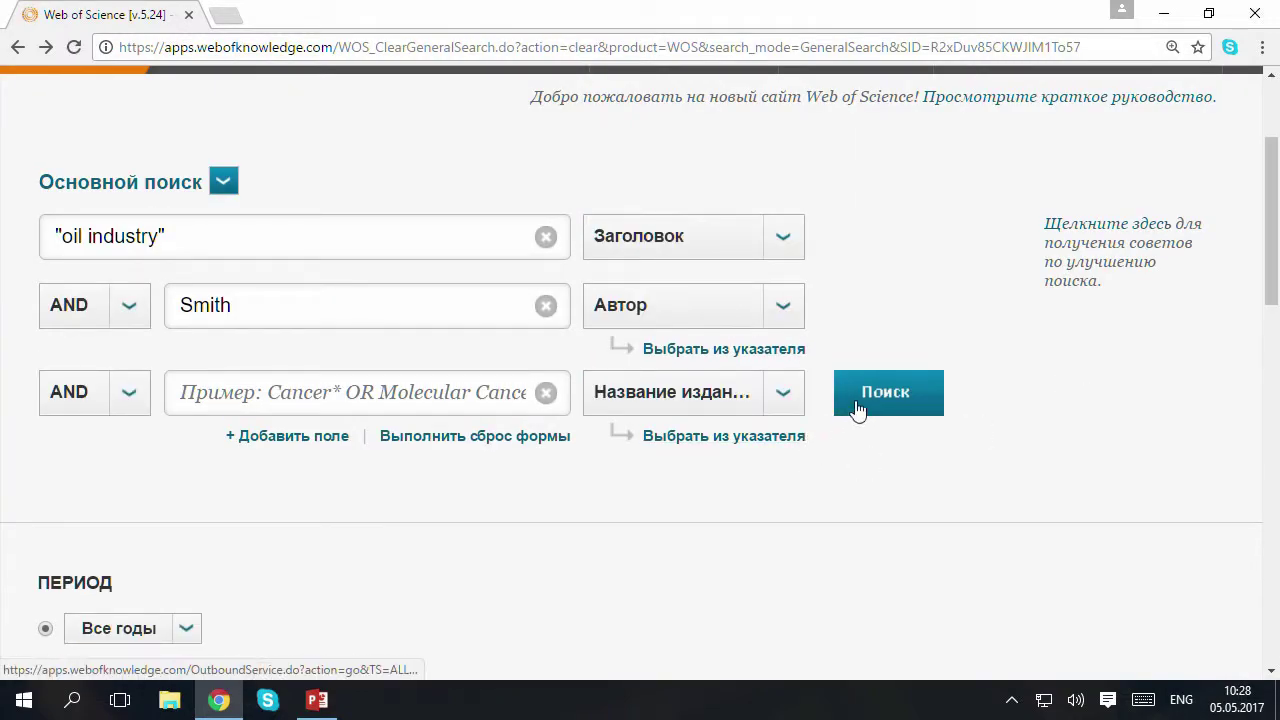
click(857, 410)
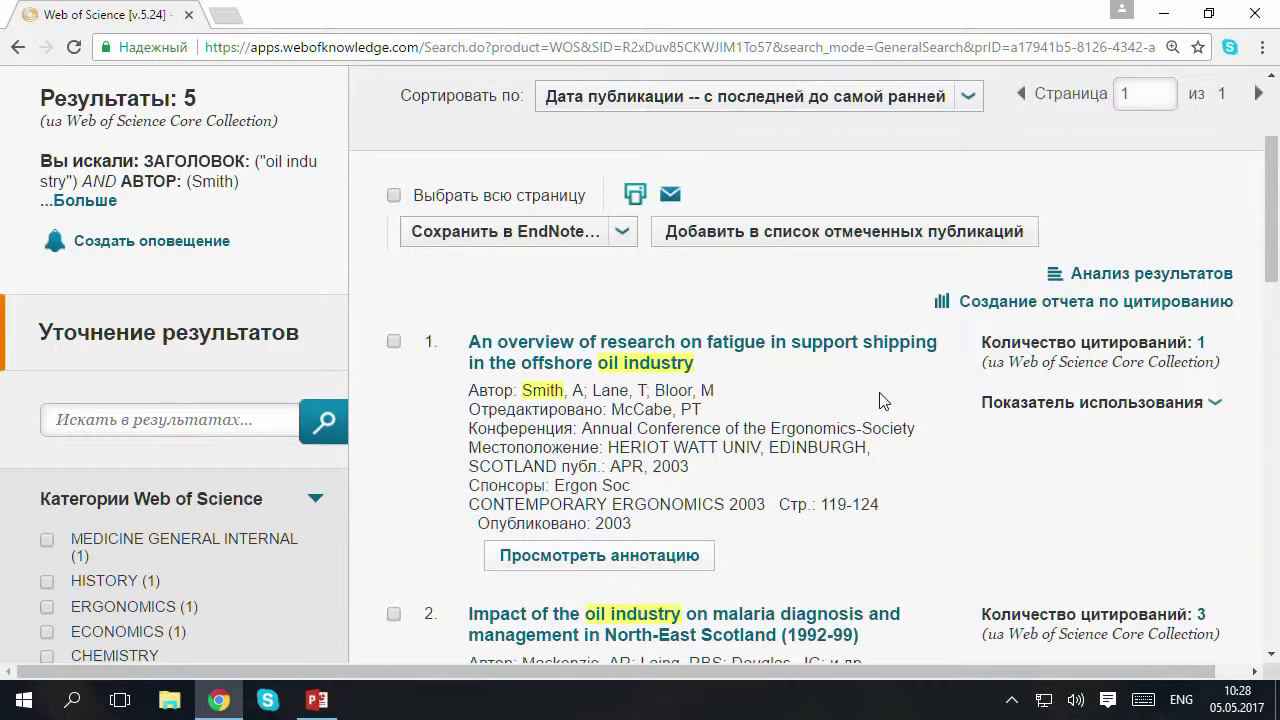
scroll(880, 400, down, 2)
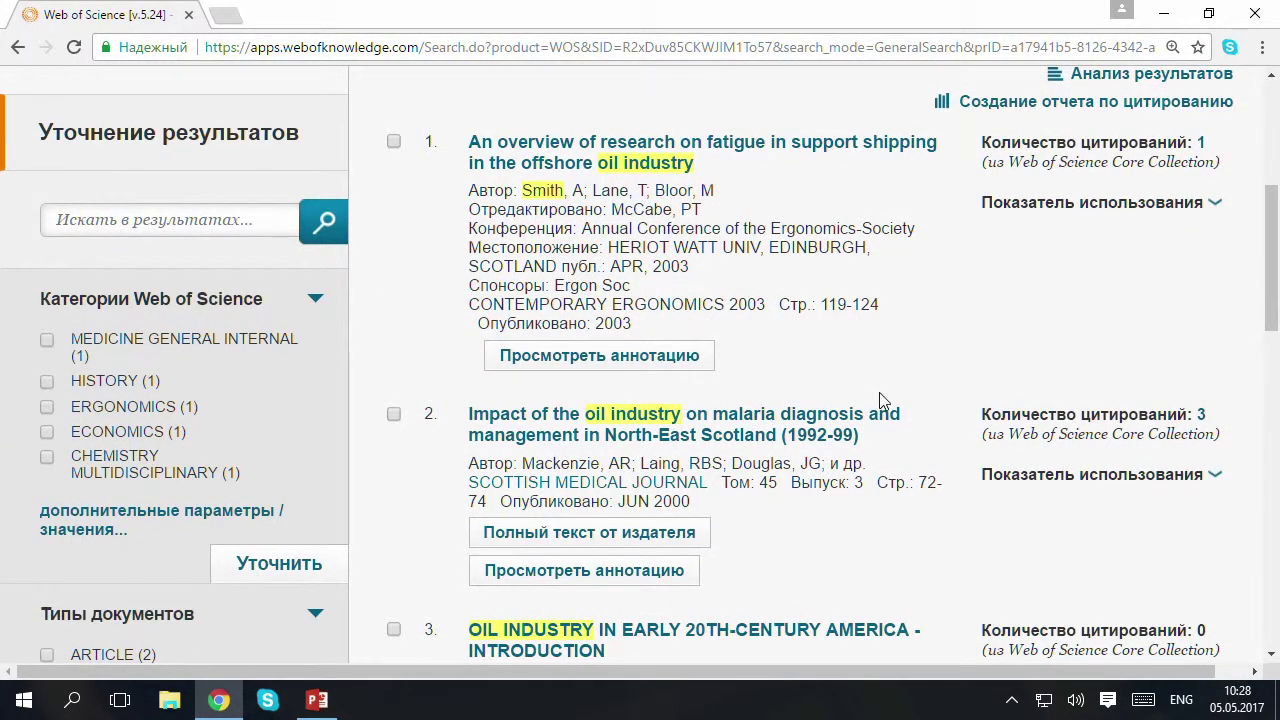
scroll(497, 366, up, 4)
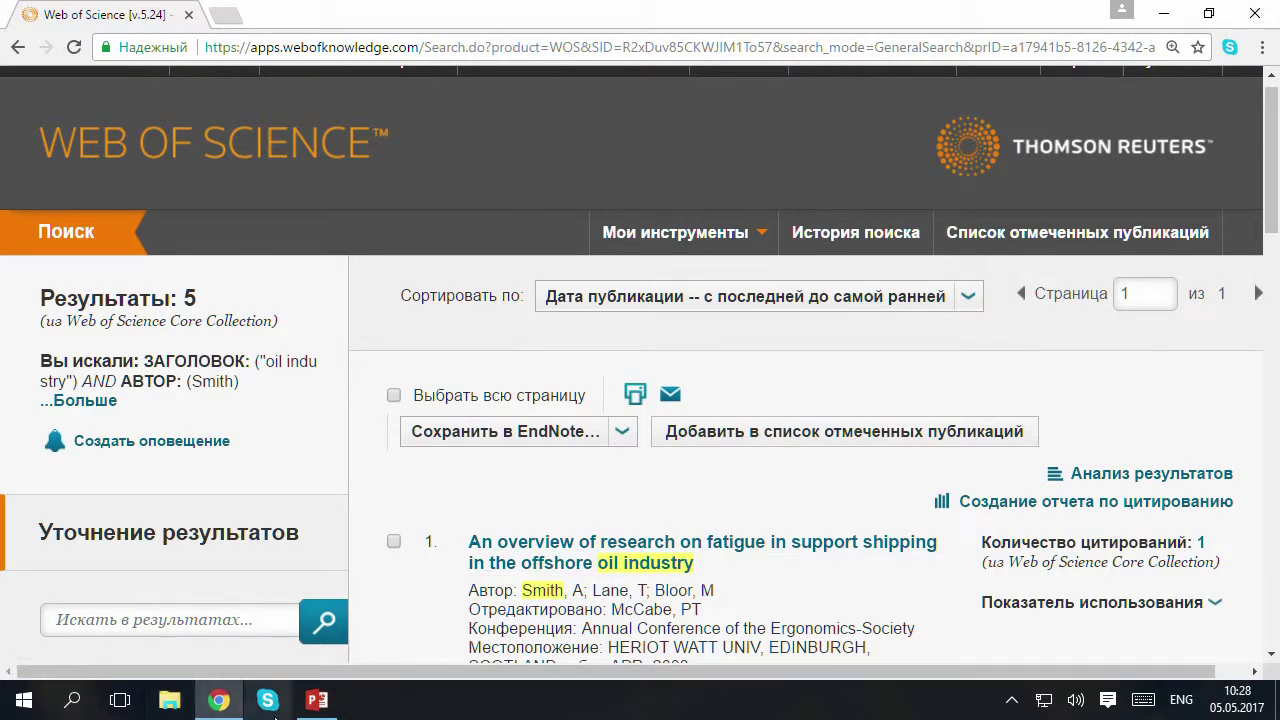
click(316, 700)
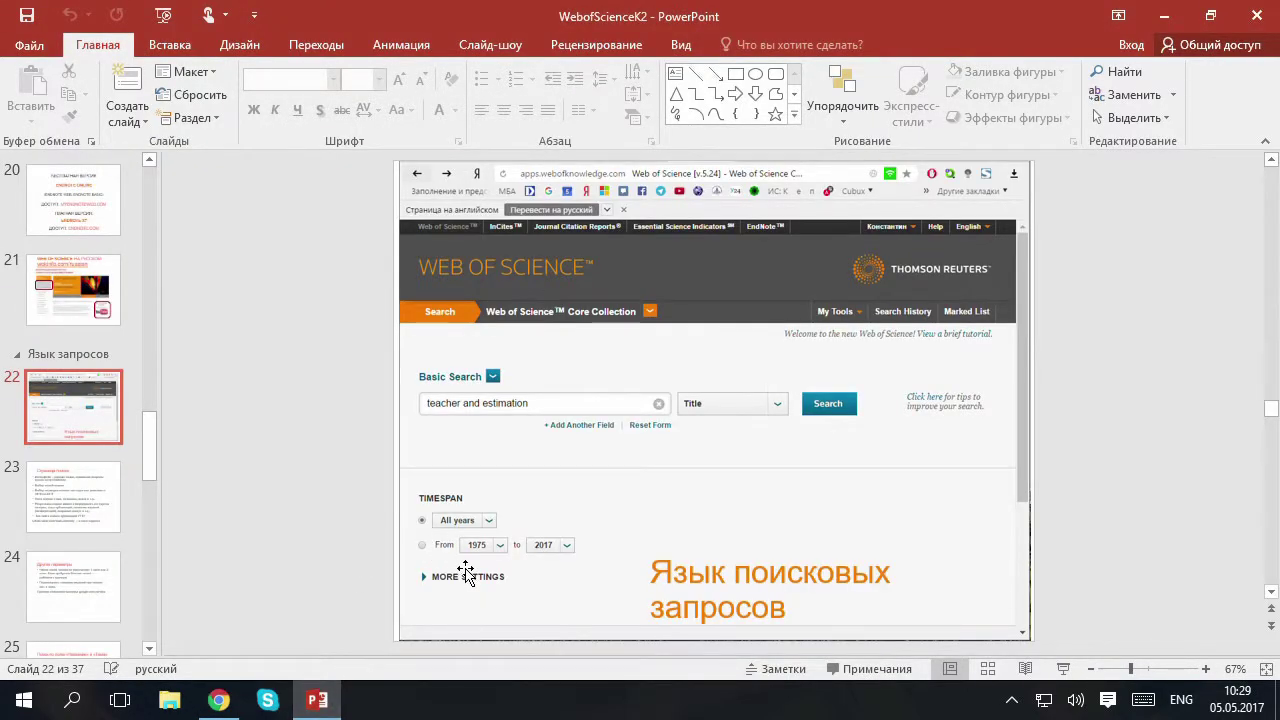
scroll(466, 569, down, 2)
scroll(466, 569, down, 1)
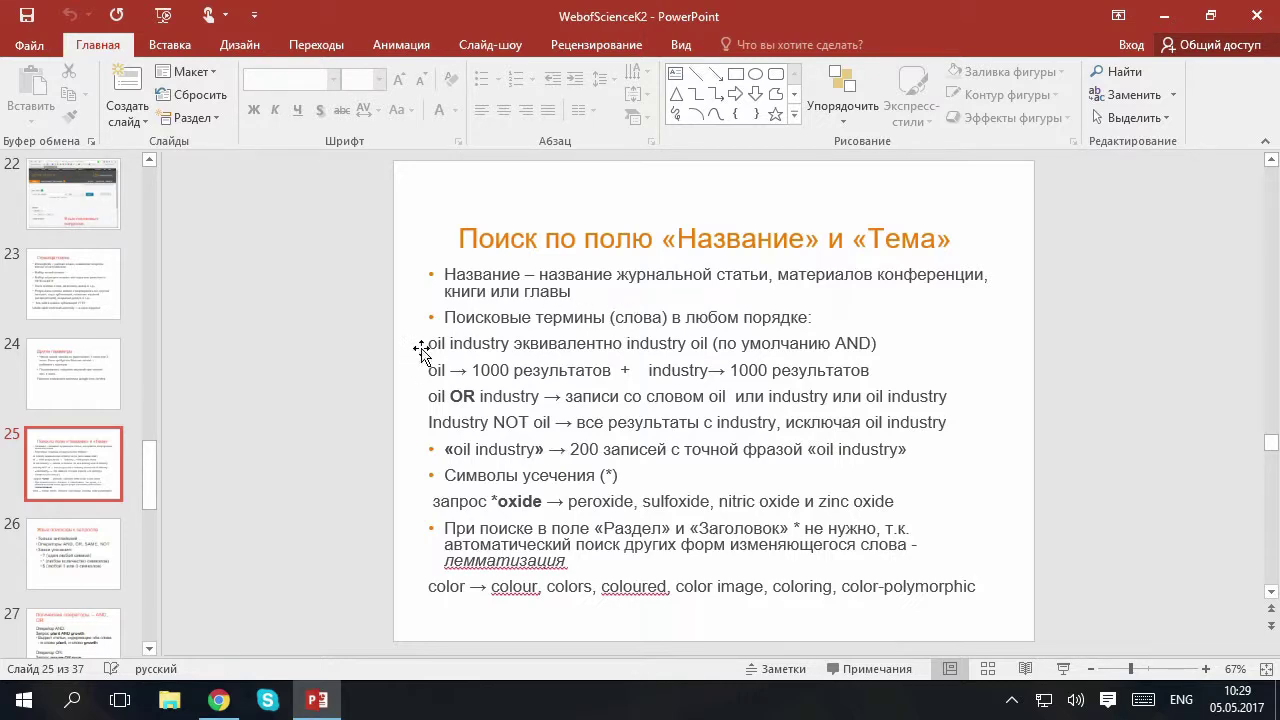
drag(421, 350, 435, 349)
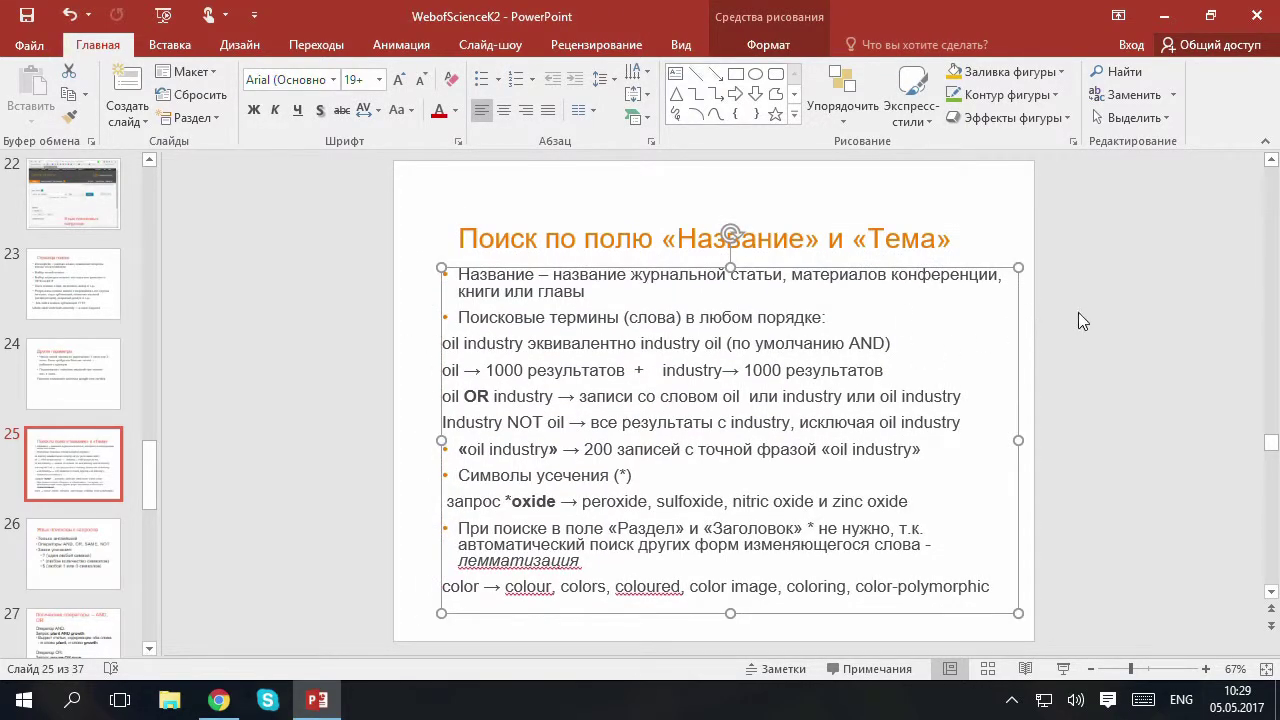
click(69, 15)
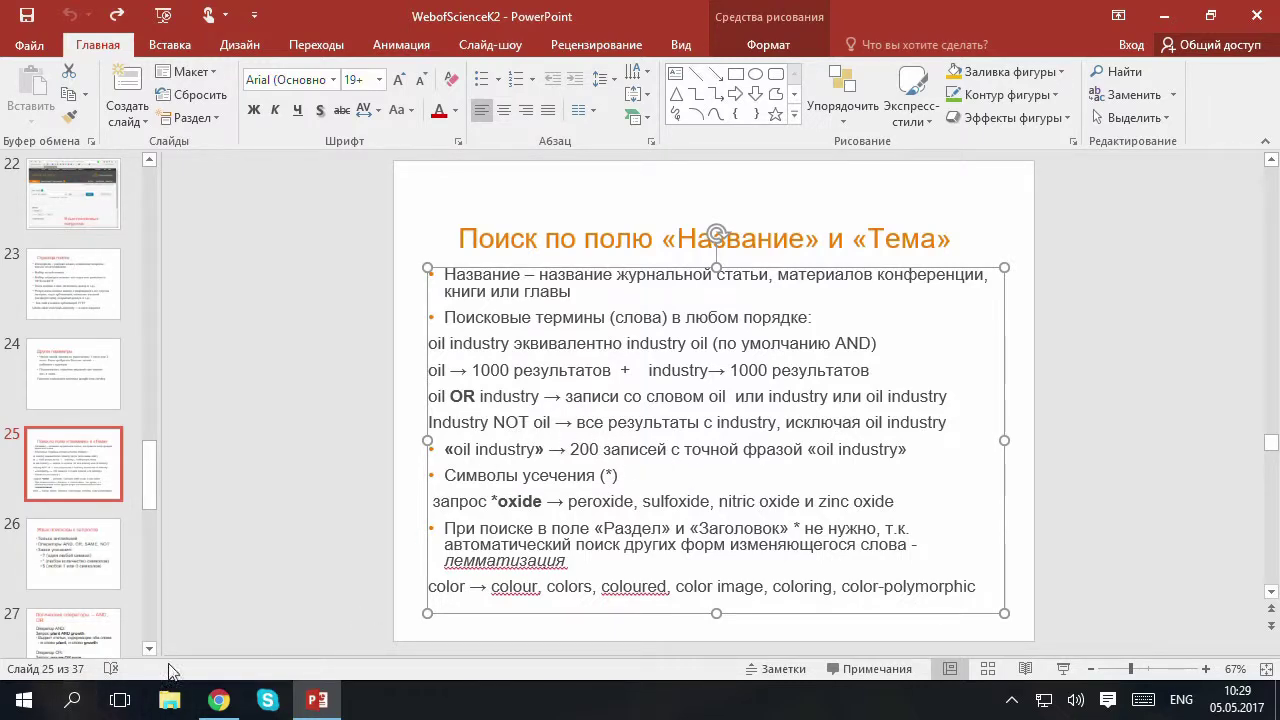
mouse_move(317, 710)
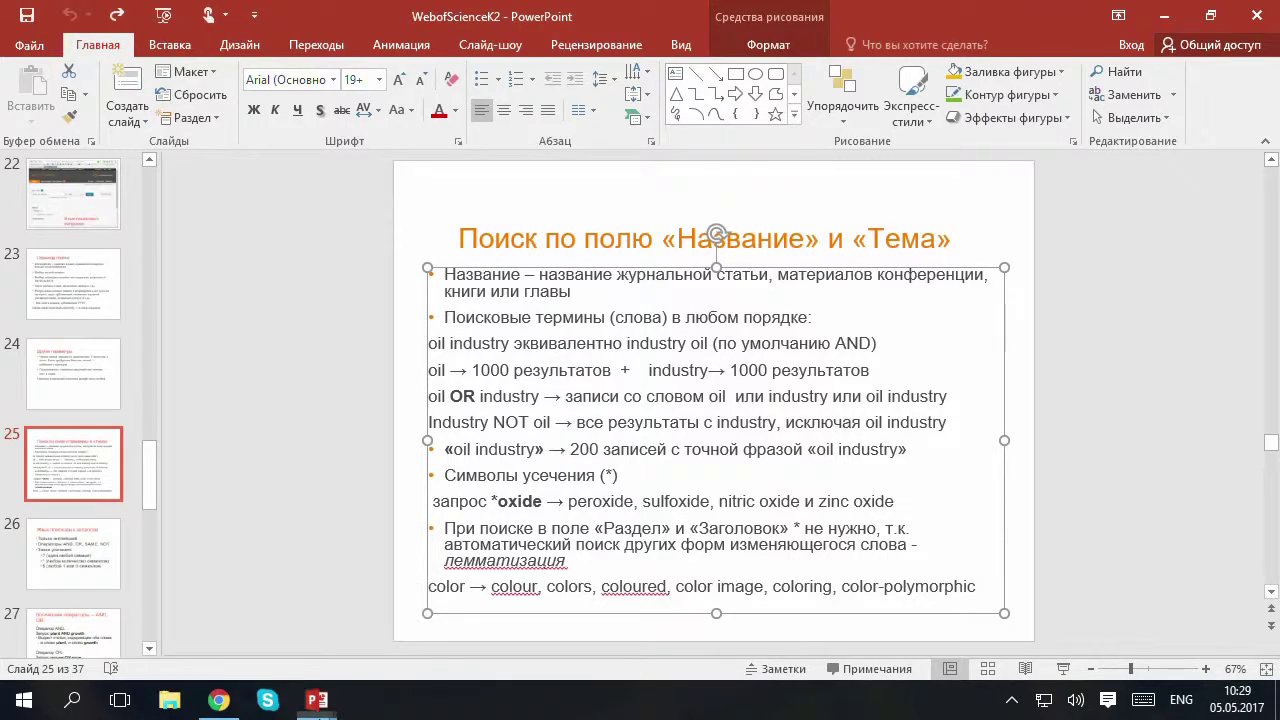
key(shift+F5)
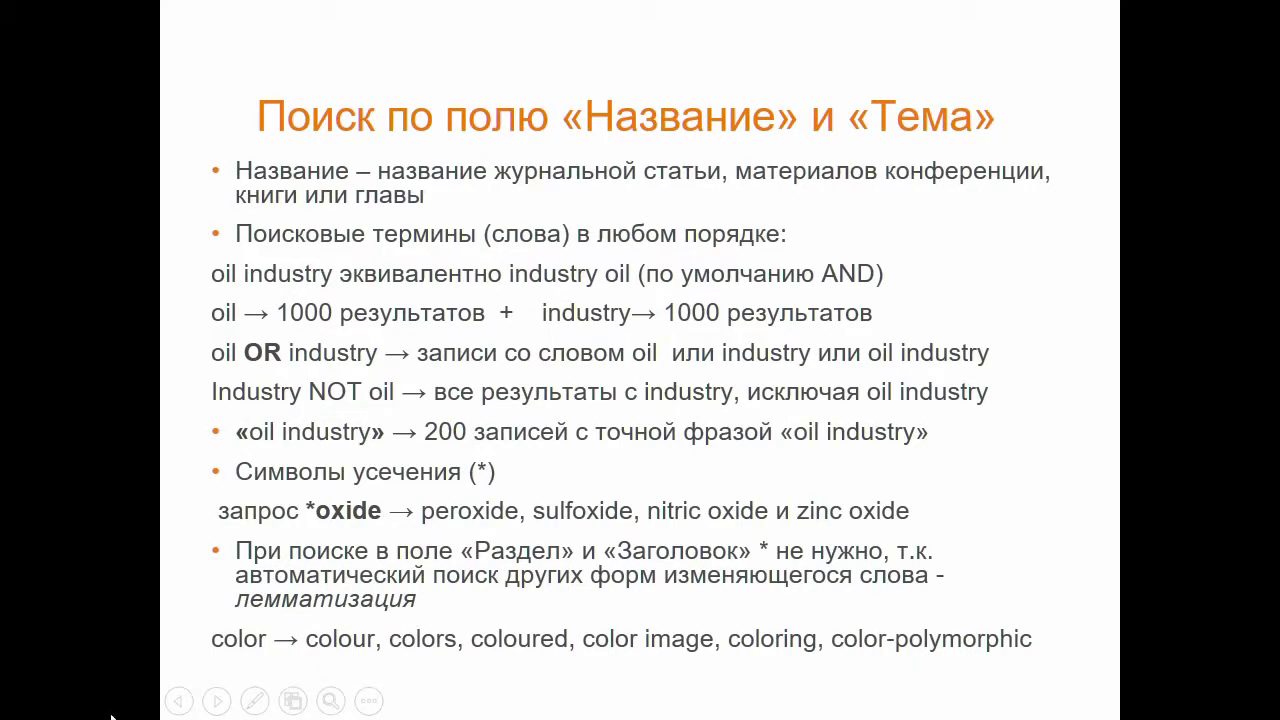
key(Escape)
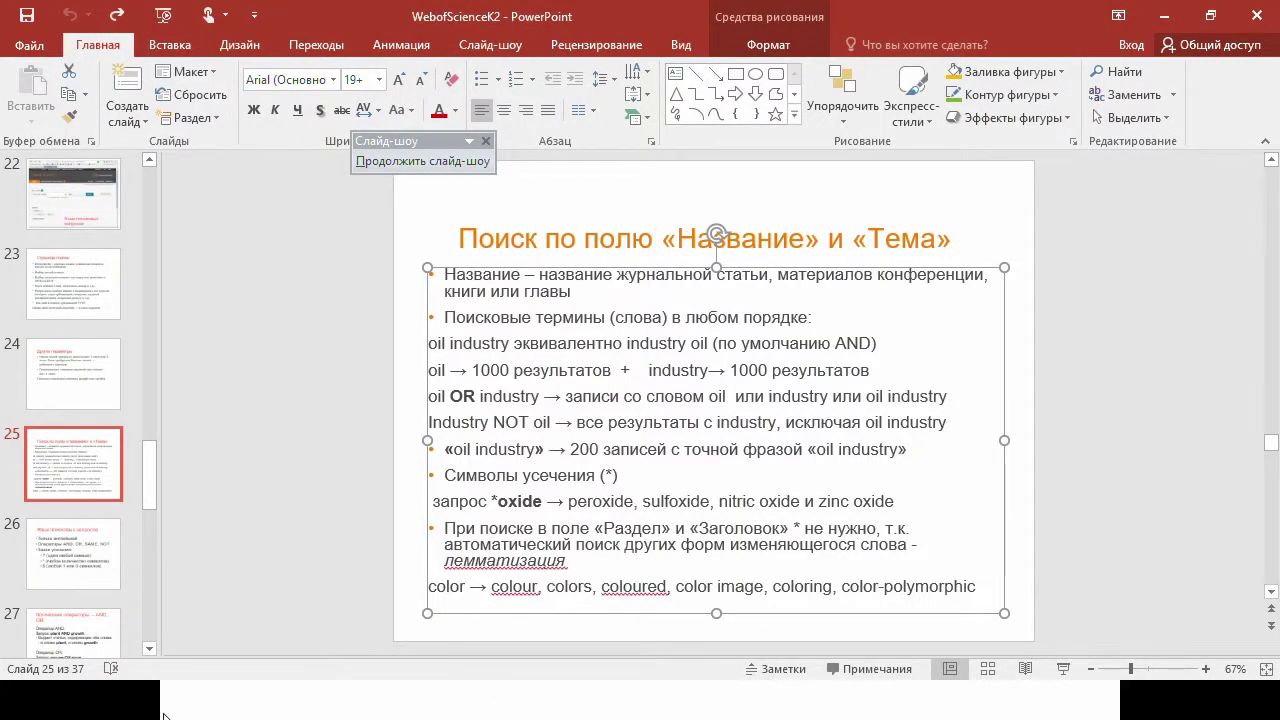
key(alt+Tab)
key(alt+Tab)
key(alt+Tab)
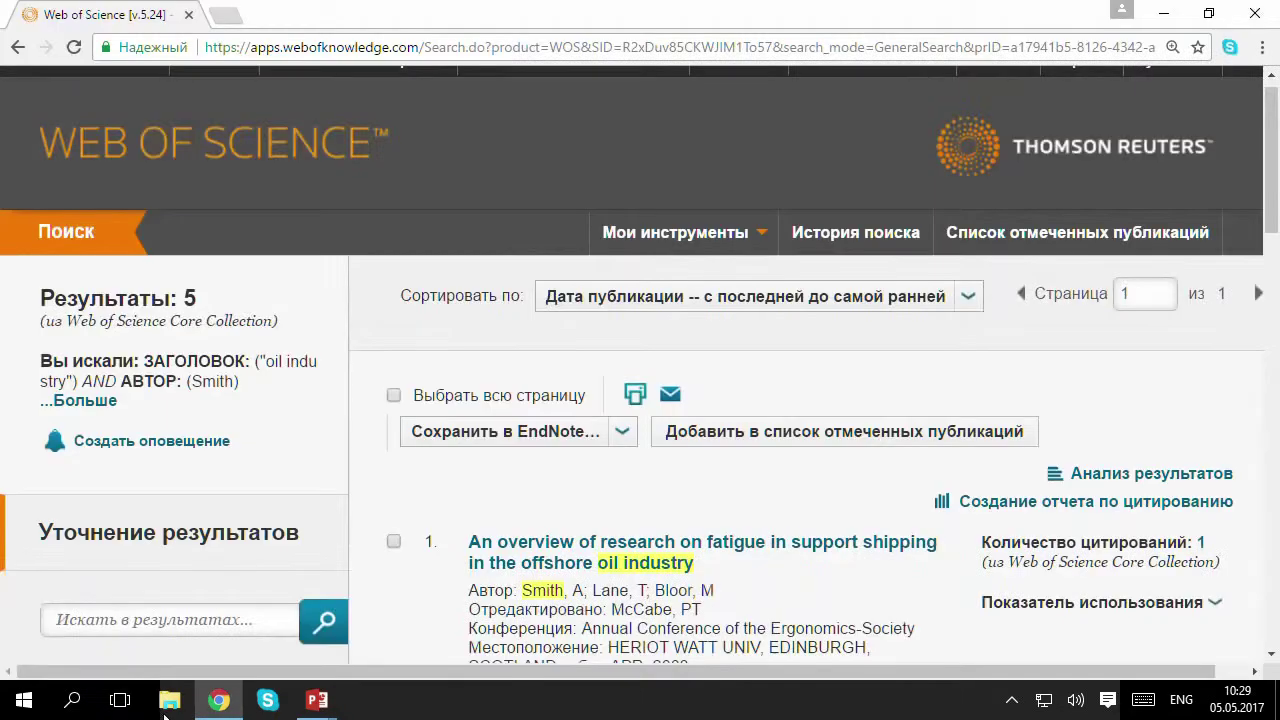
click(18, 48)
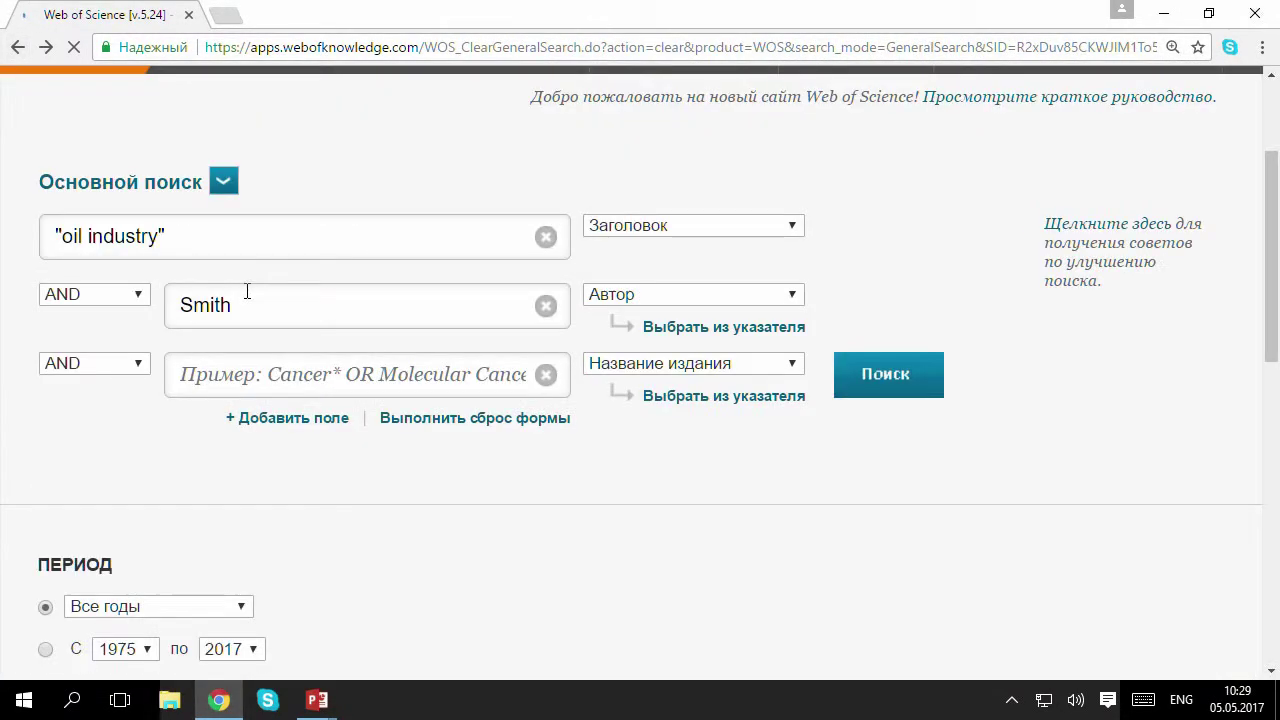
Keep AND as the row operator and strip the quotation marks from "oil industry".
click(130, 312)
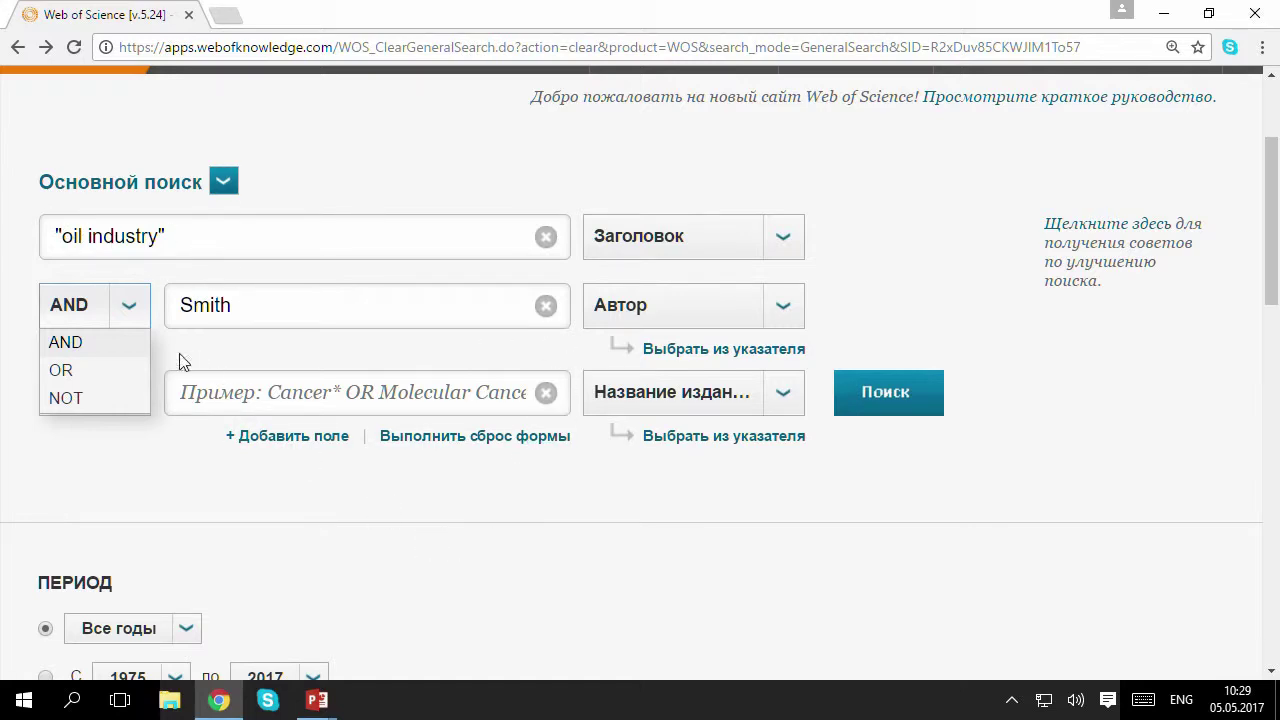
click(103, 306)
click(179, 237)
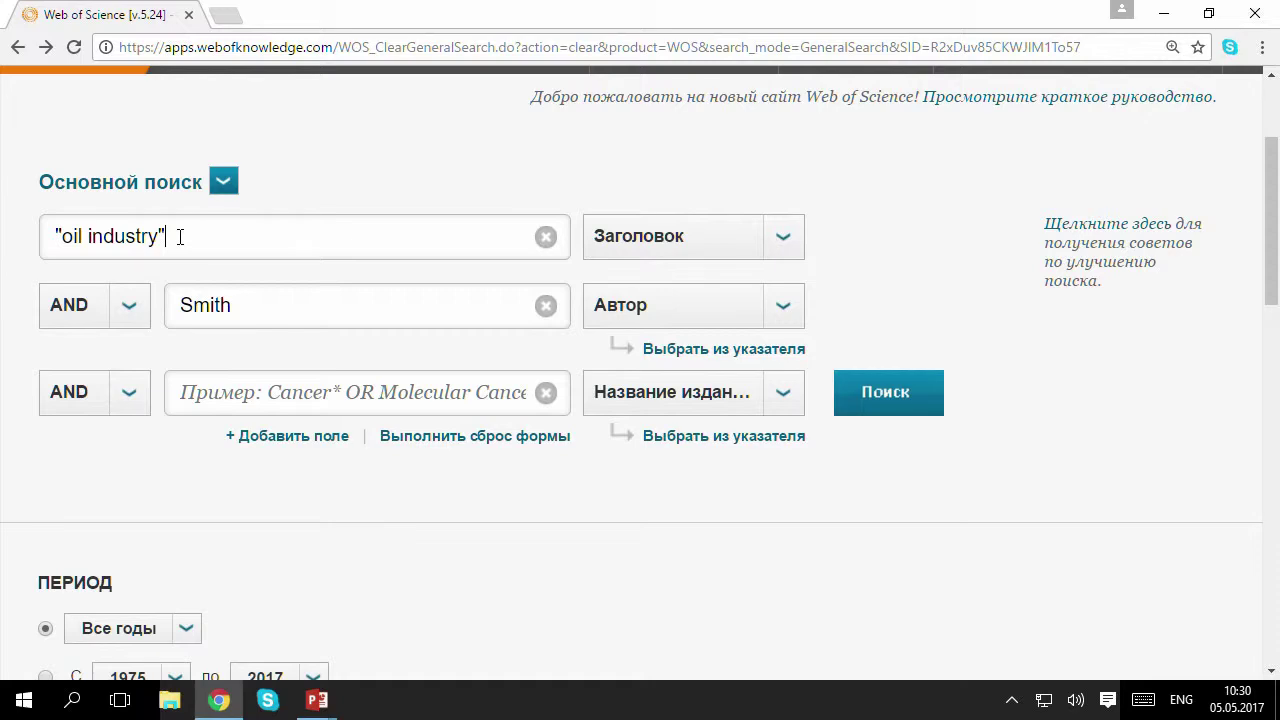
key(BackSpace)
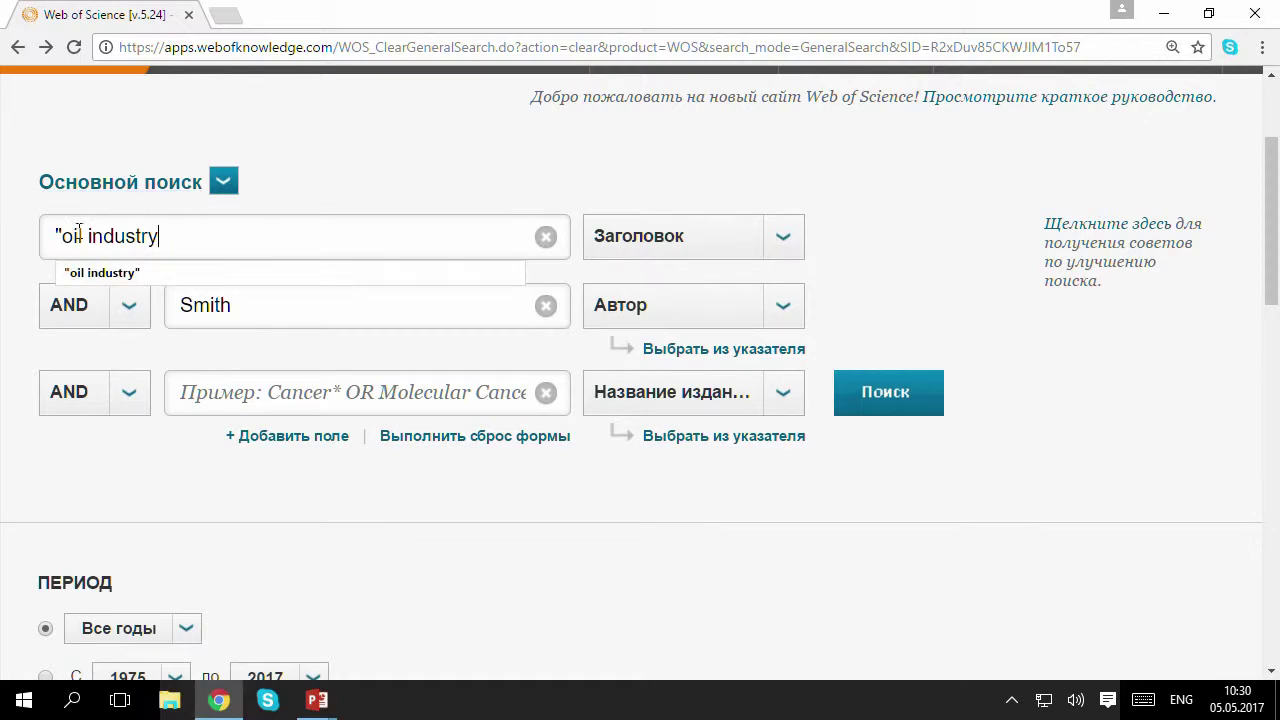
click(61, 236)
key(BackSpace)
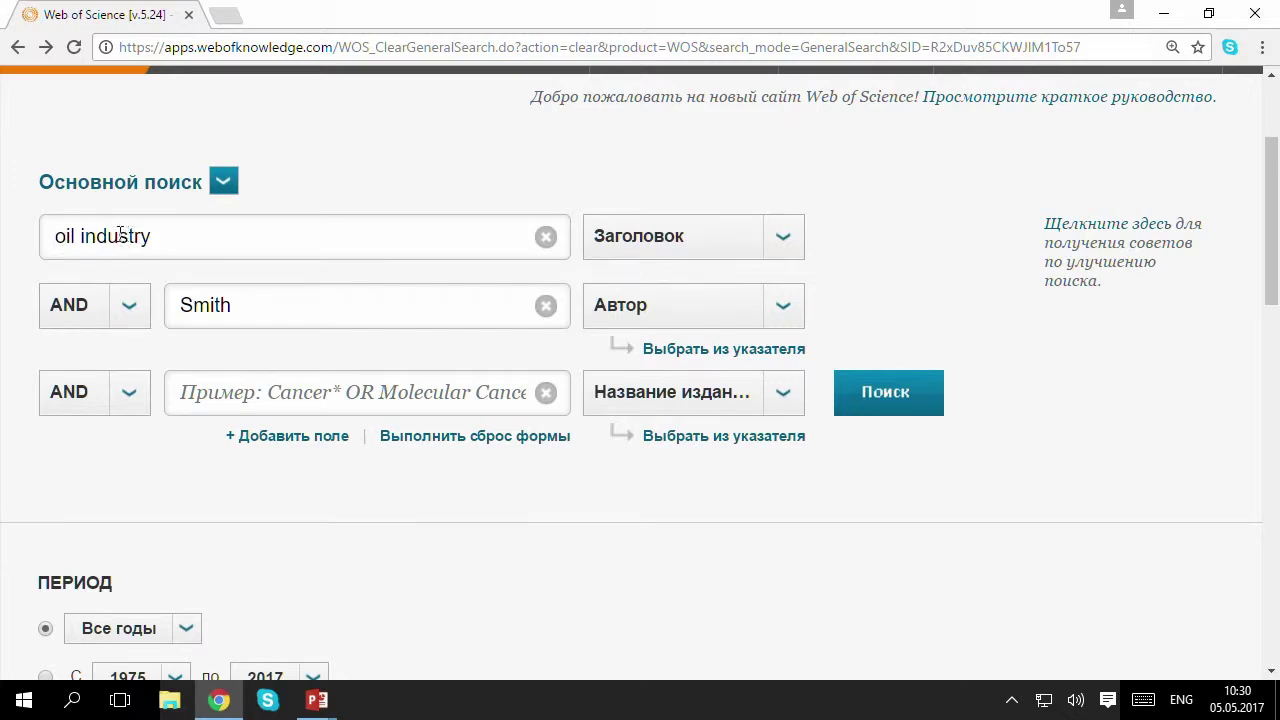
Delete 'oil' from the start of the first title term.
click(77, 232)
text(an)
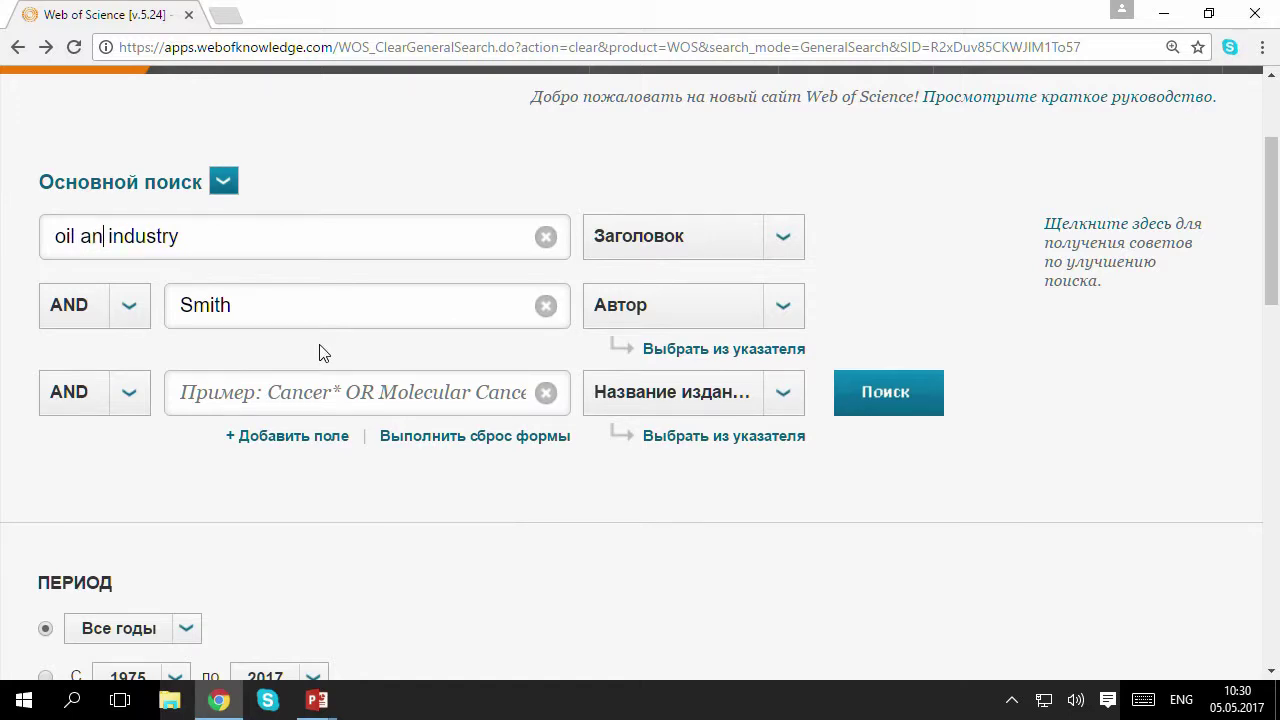
text(d)
key(BackSpace)
key(BackSpace)
key(BackSpace)
key(BackSpace)
key(BackSpace)
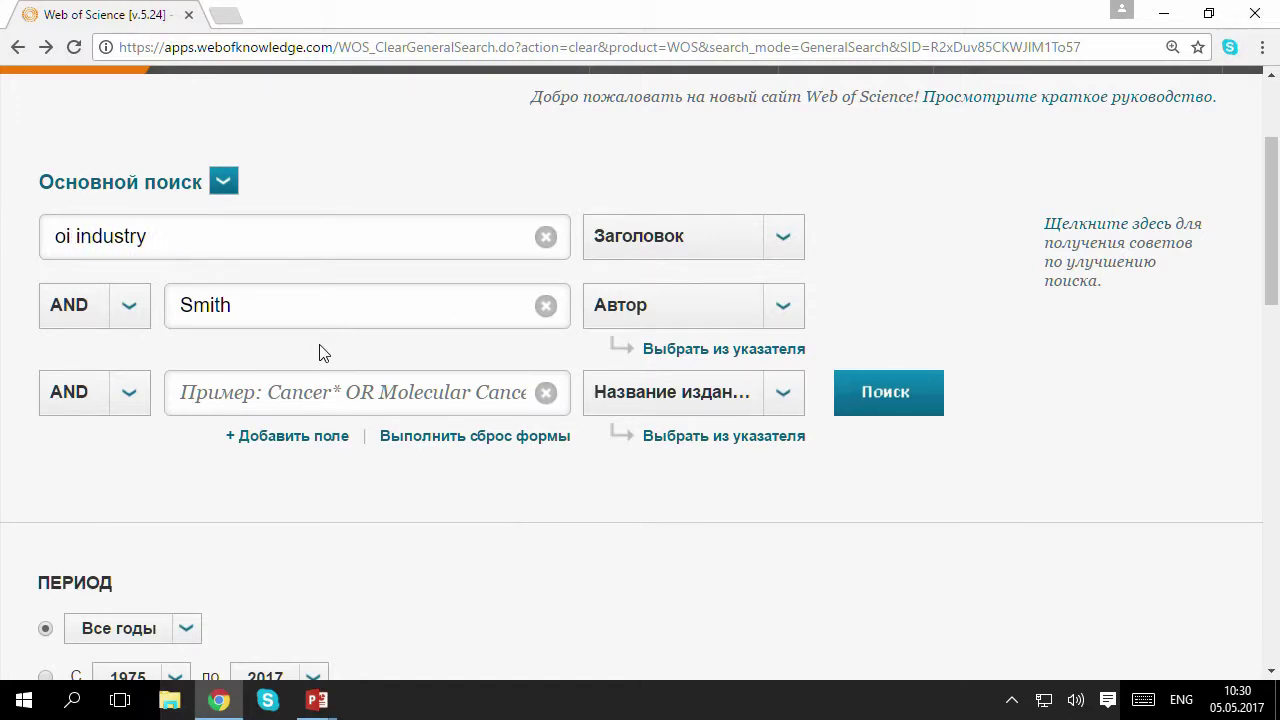
text(L)
key(BackSpace)
text(l)
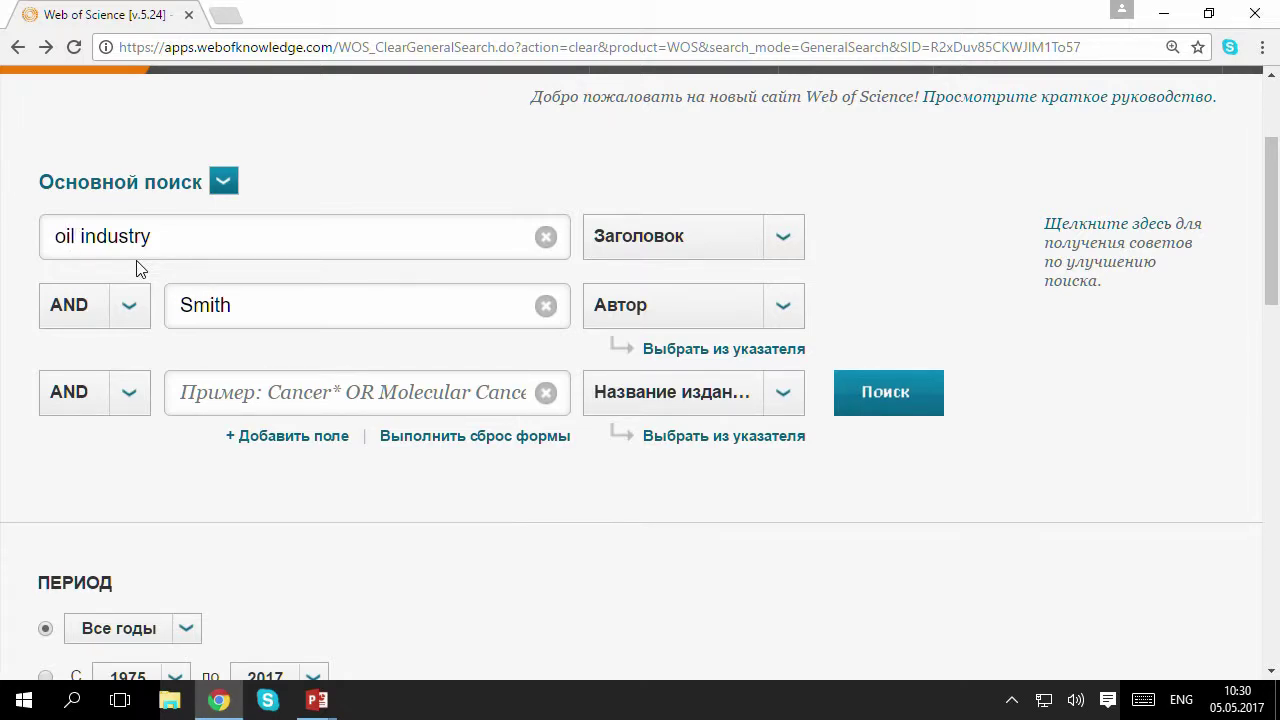
key(Right)
key(Right)
key(Right)
key(Right)
key(Right)
key(Right)
key(Right)
key(Right)
key(Right)
key(Left)
key(Left)
key(Left)
key(Left)
key(Left)
key(Left)
key(Left)
key(Left)
key(Left)
key(Left)
key(Left)
key(Left)
key(Delete)
key(Delete)
key(Delete)
key(Delete)
key(Delete)
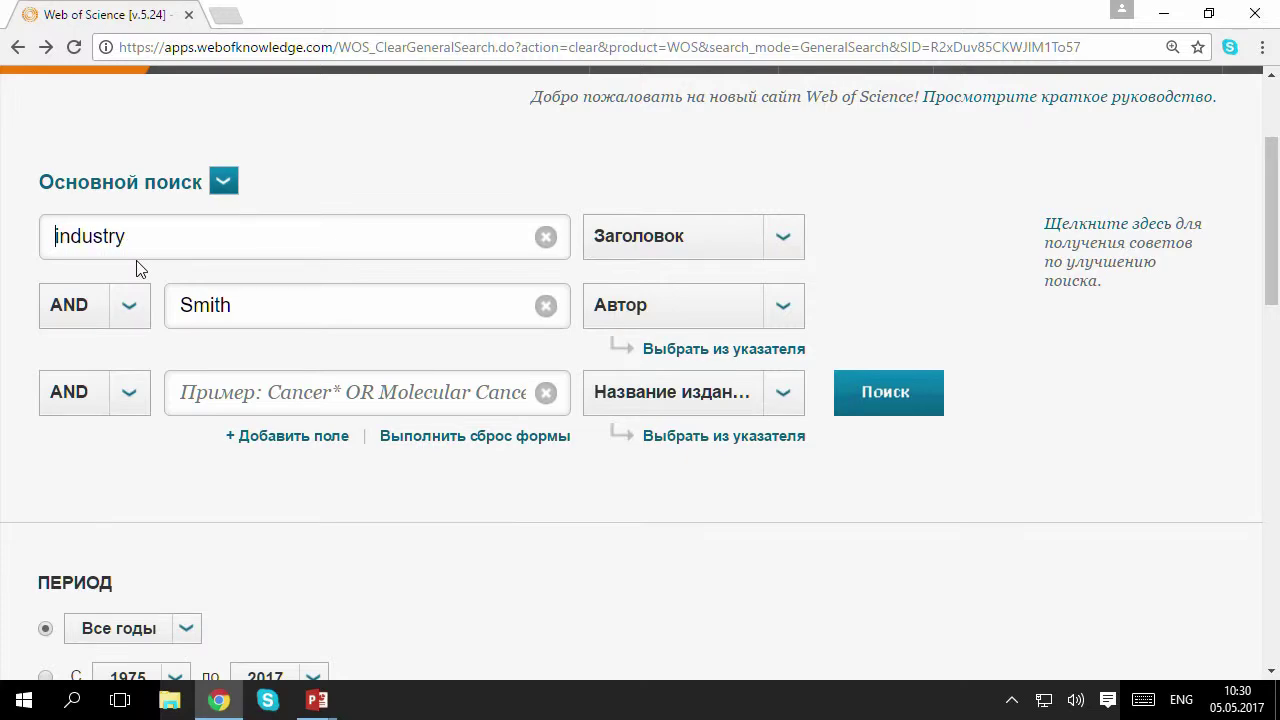
Type 'Russian' before the term and change 'industry' to 'industries'.
key(Right)
text(Russi)
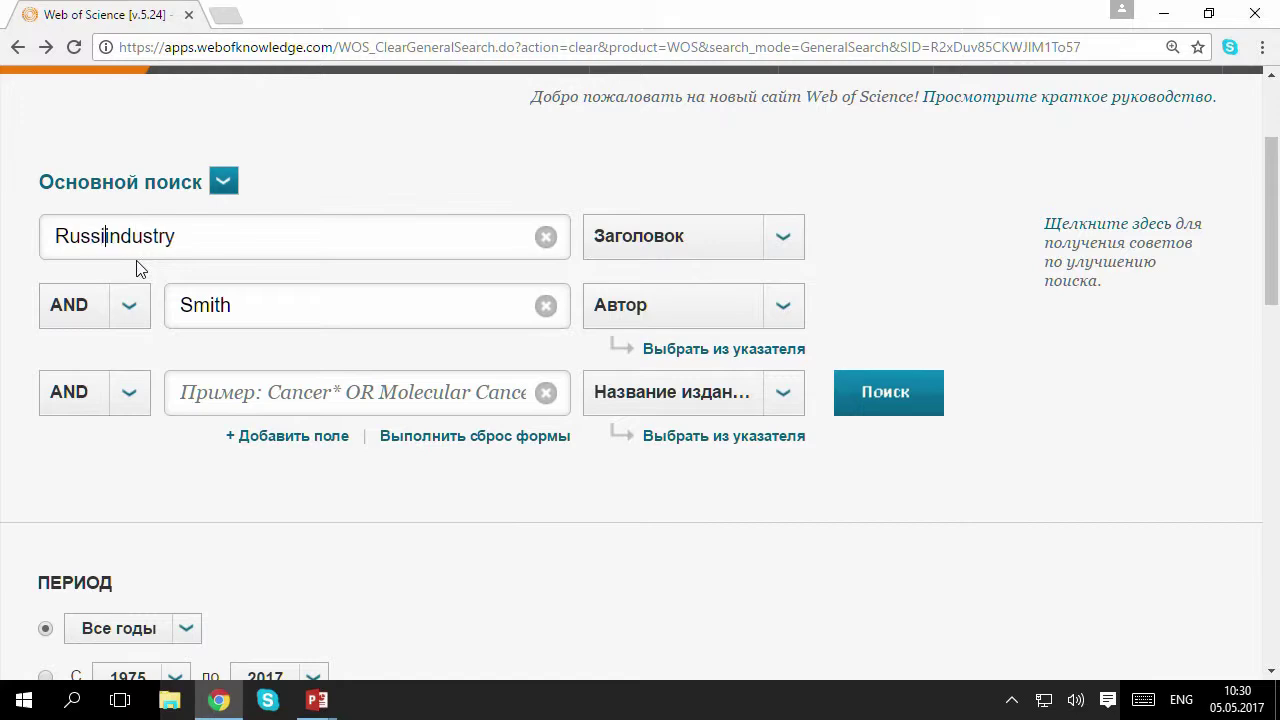
text(an)
key(Right)
key(Right)
key(Right)
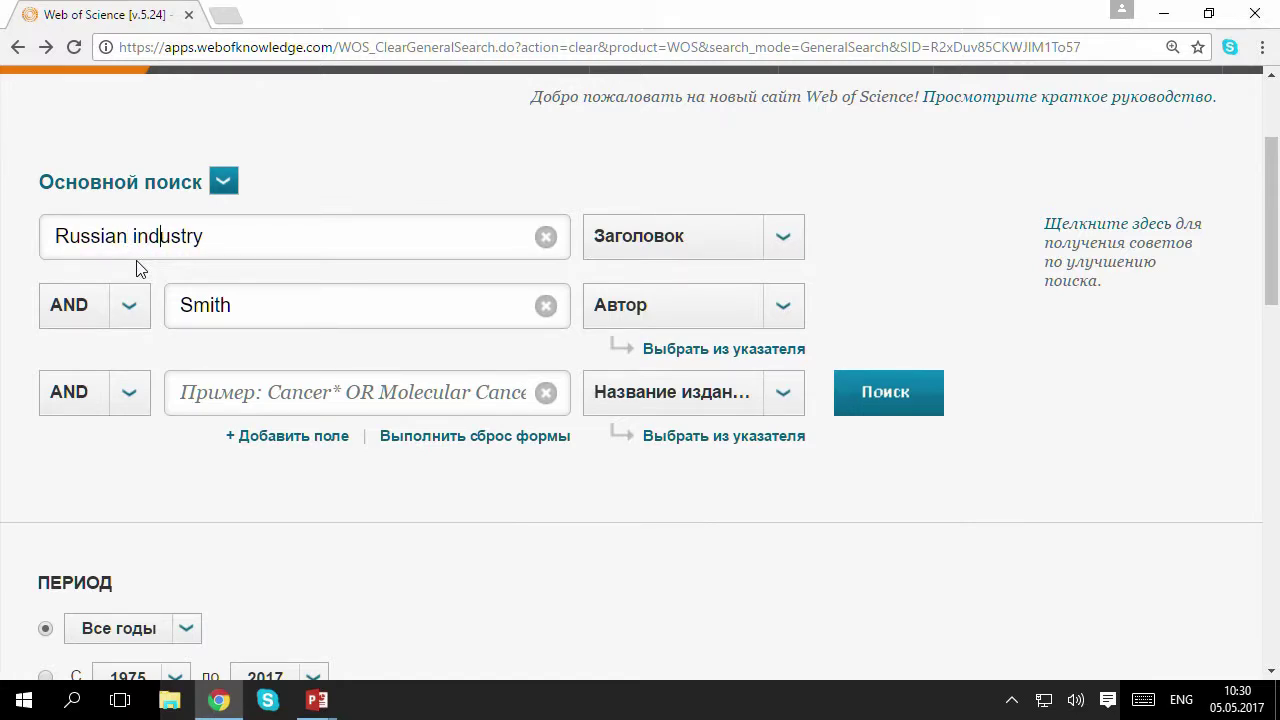
key(Right)
key(Right)
key(Right)
key(Right)
text(ies)
key(Delete)
Switch the second row to Заголовок and replace the surname with 'oil'.
click(782, 307)
click(670, 370)
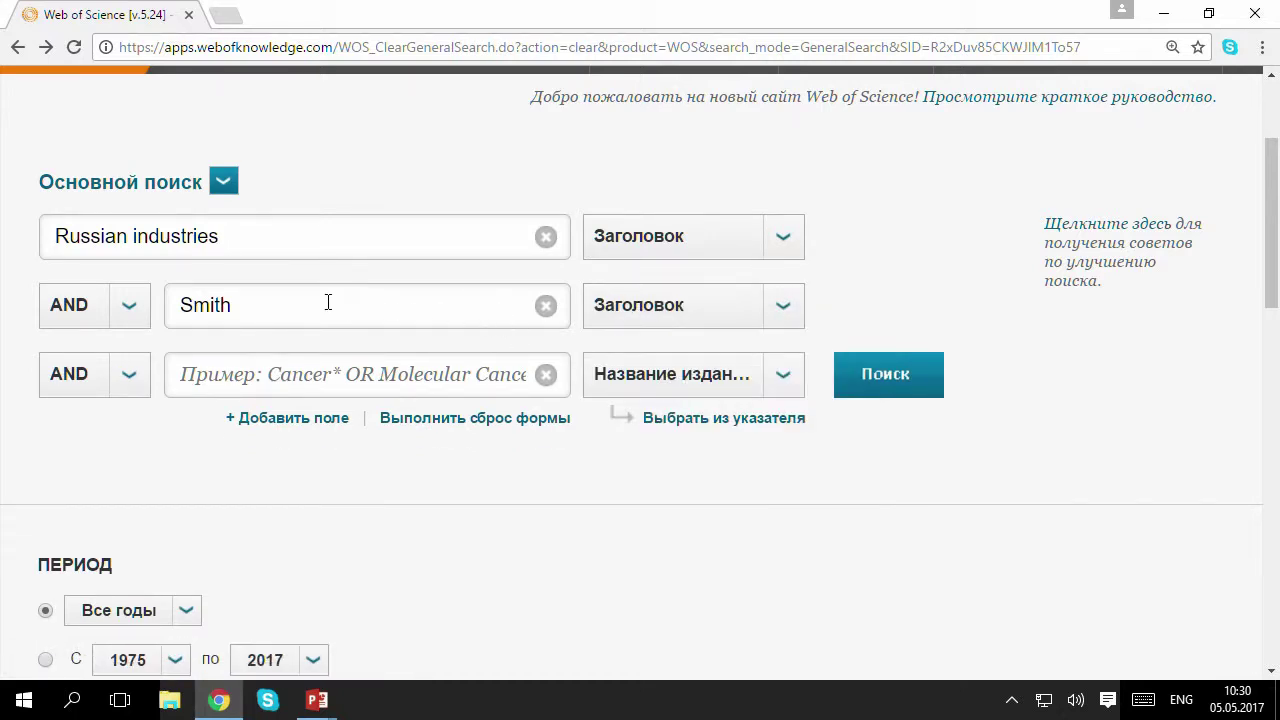
click(272, 303)
key(BackSpace)
key(BackSpace)
key(BackSpace)
key(BackSpace)
key(BackSpace)
text(oil)
Change the operator before 'oil' to NOT and run the title search.
click(135, 308)
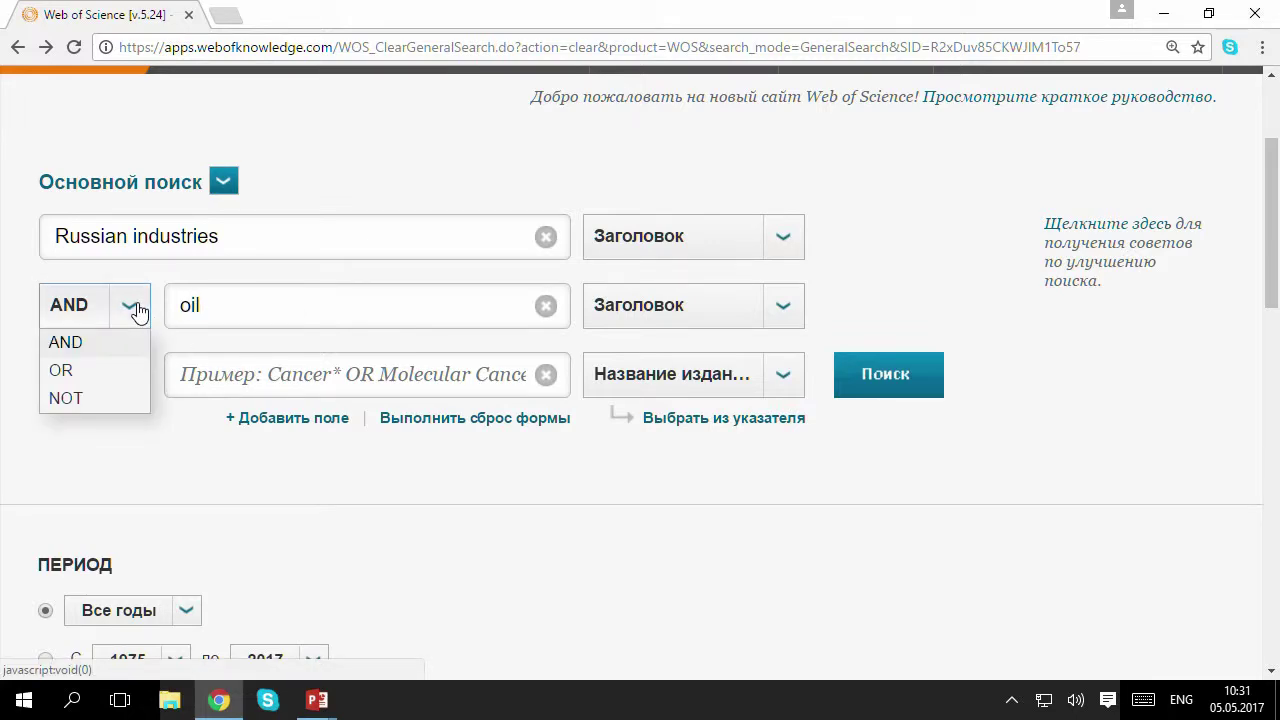
click(75, 399)
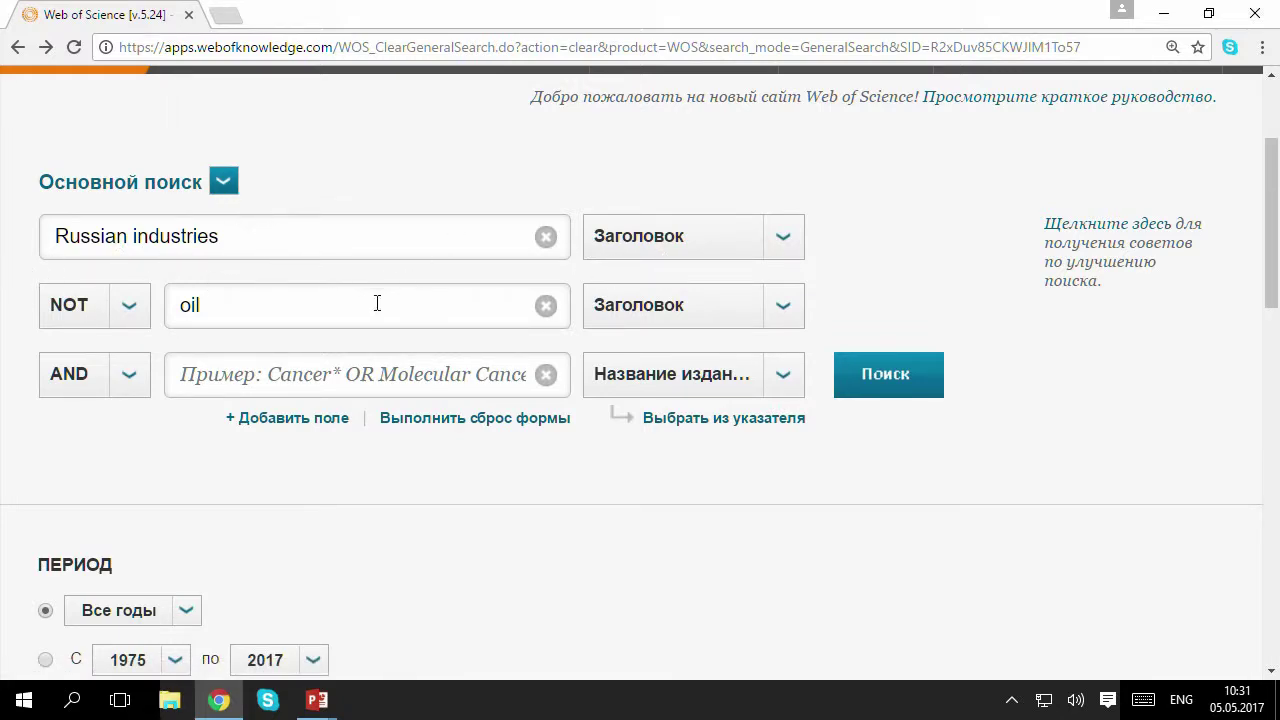
click(203, 306)
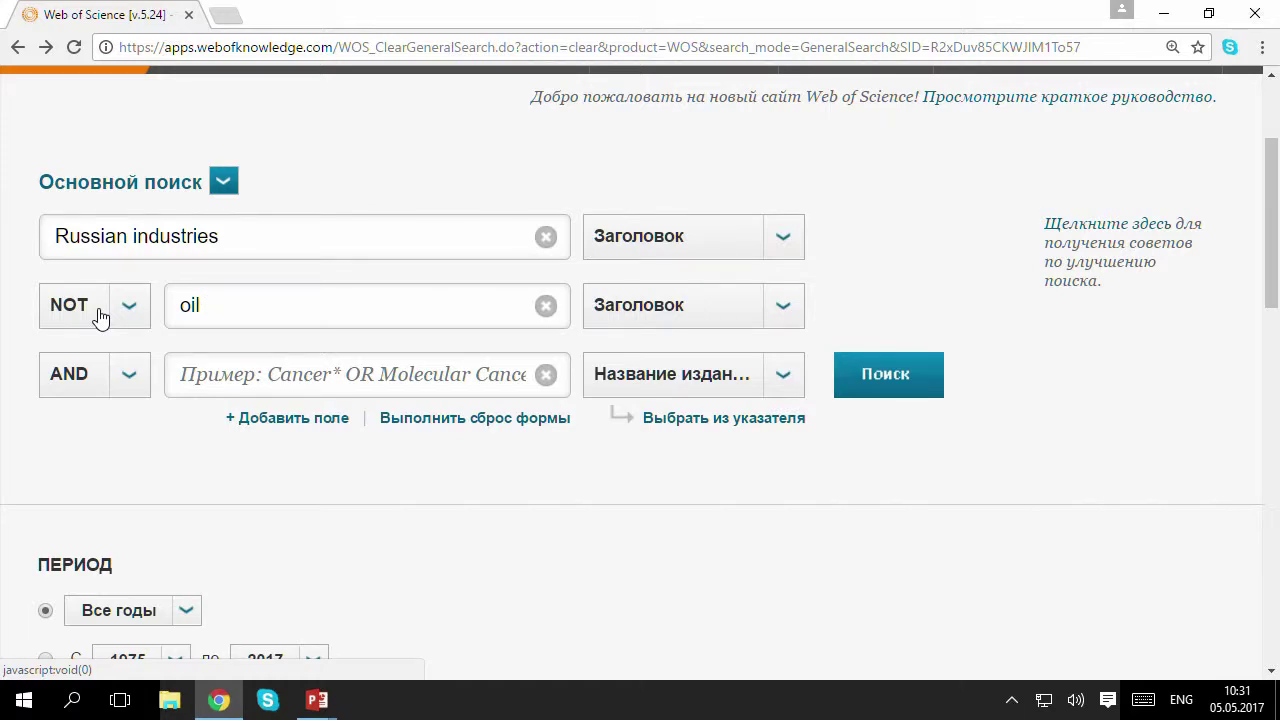
click(866, 380)
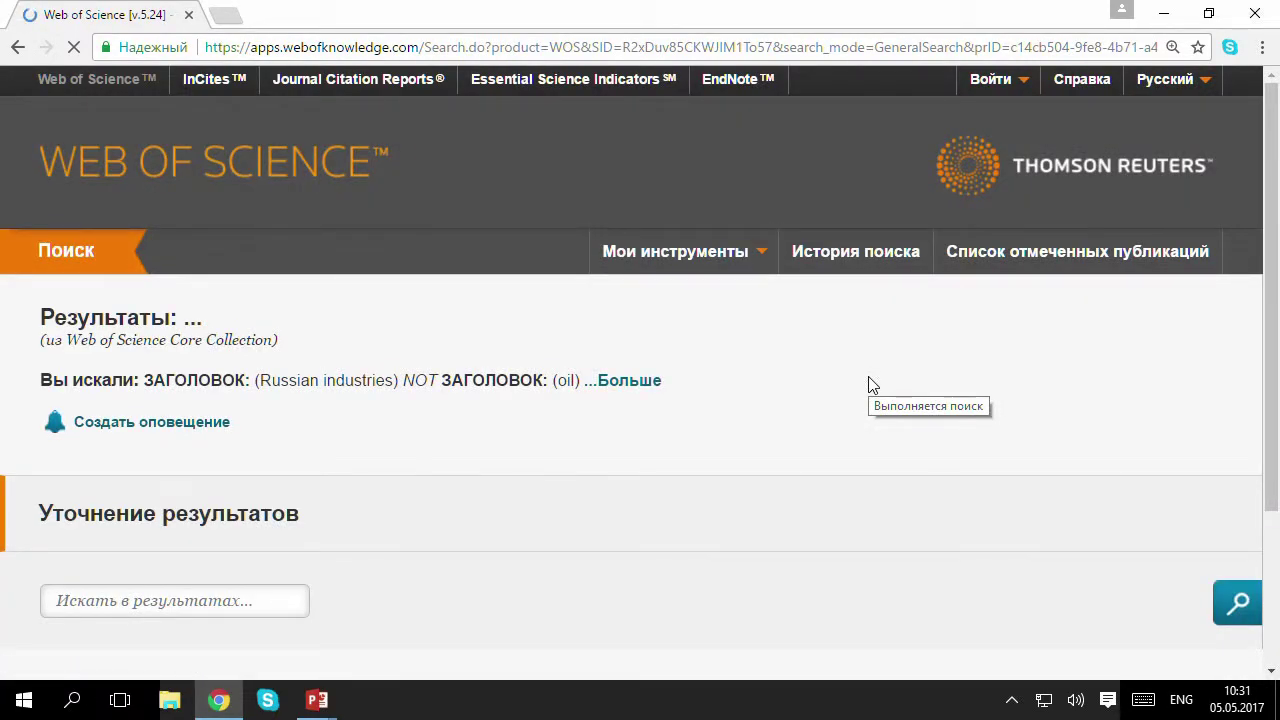
scroll(746, 345, down, 3)
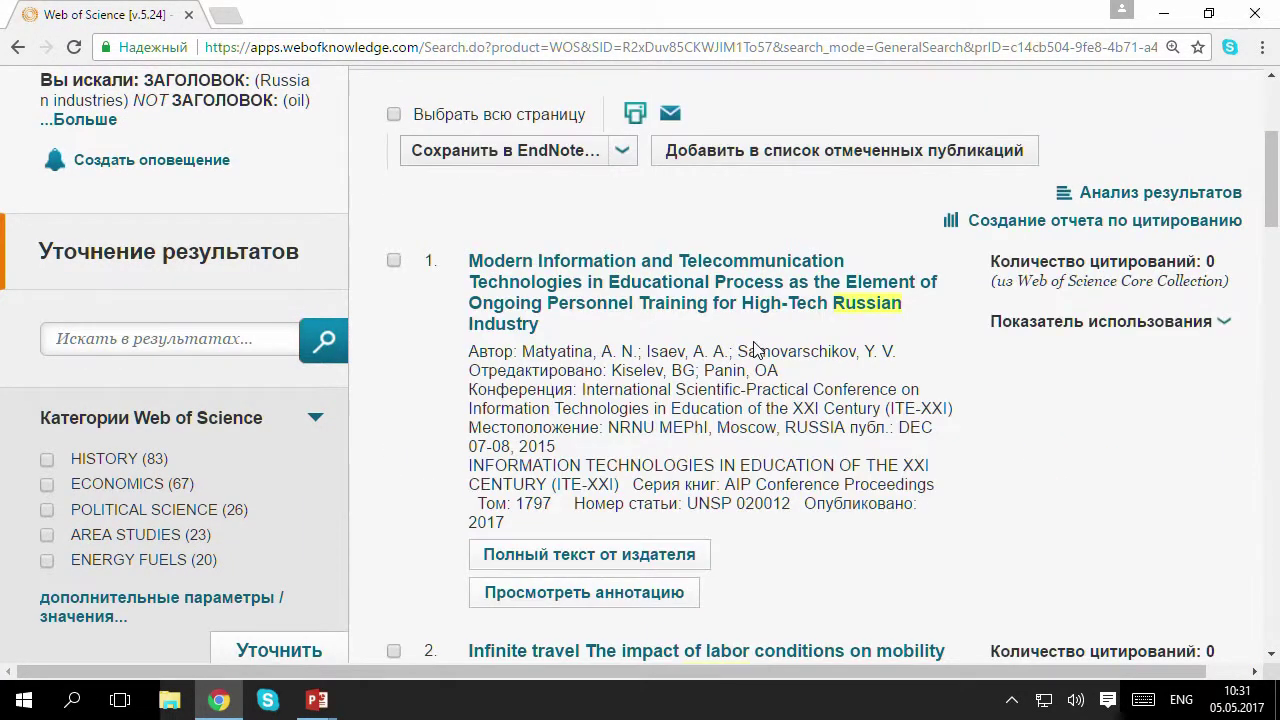
scroll(757, 345, down, 4)
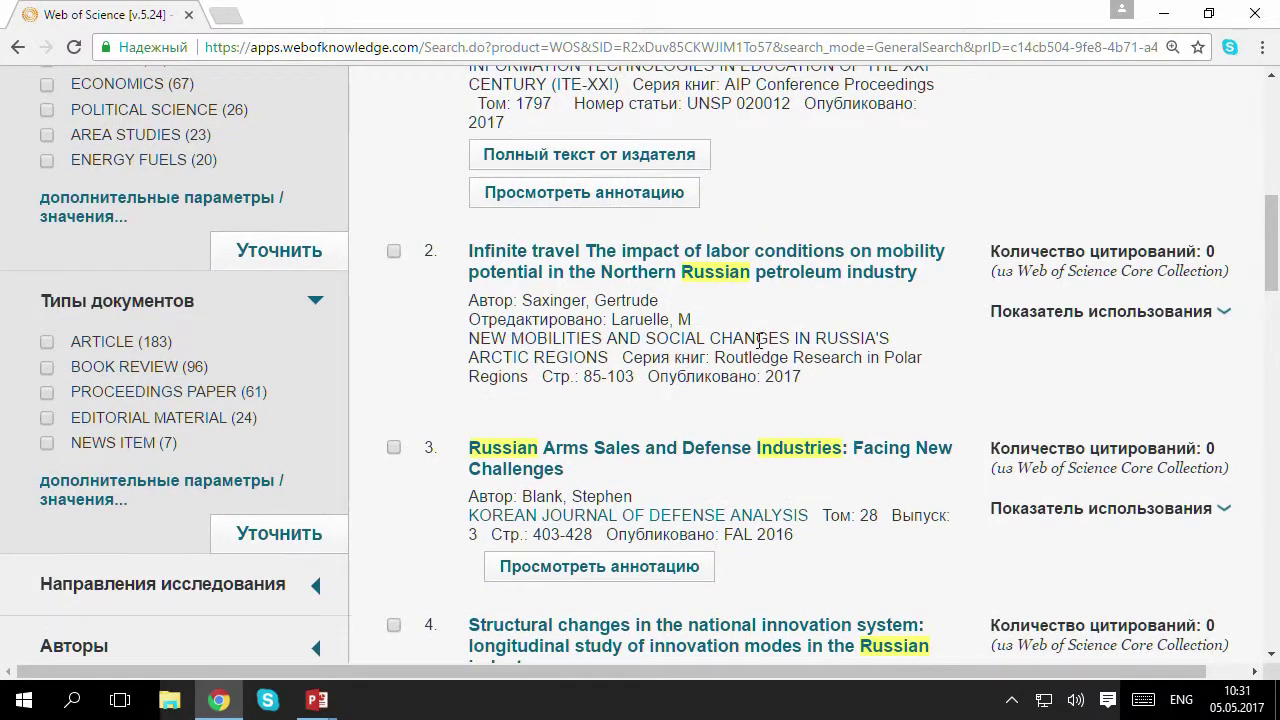
scroll(805, 554, down, 3)
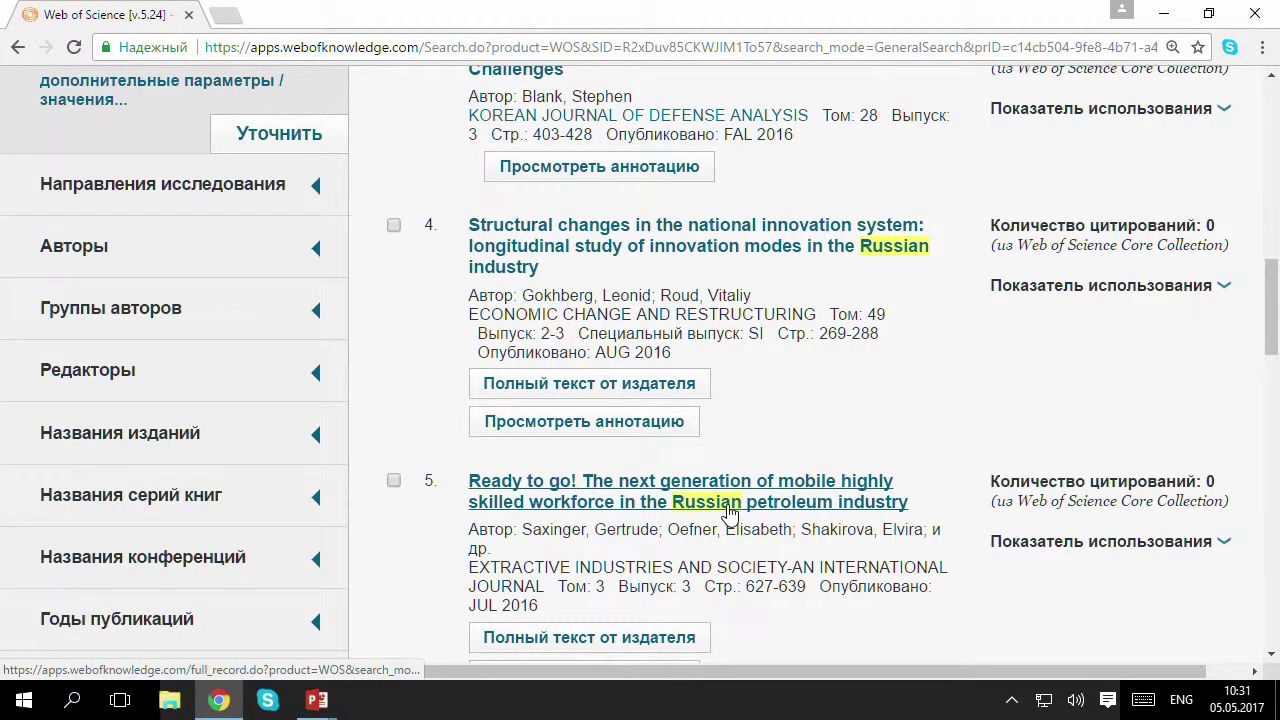
scroll(729, 514, down, 3)
scroll(730, 510, down, 2)
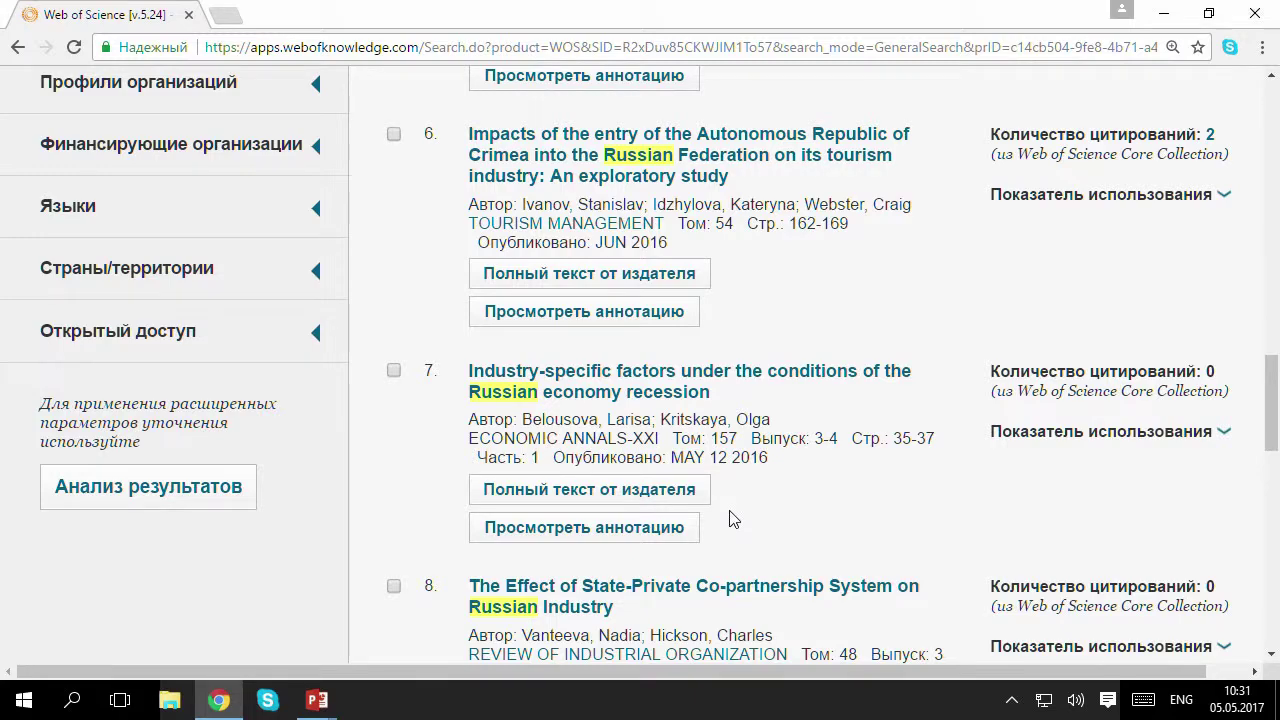
scroll(730, 518, down, 3)
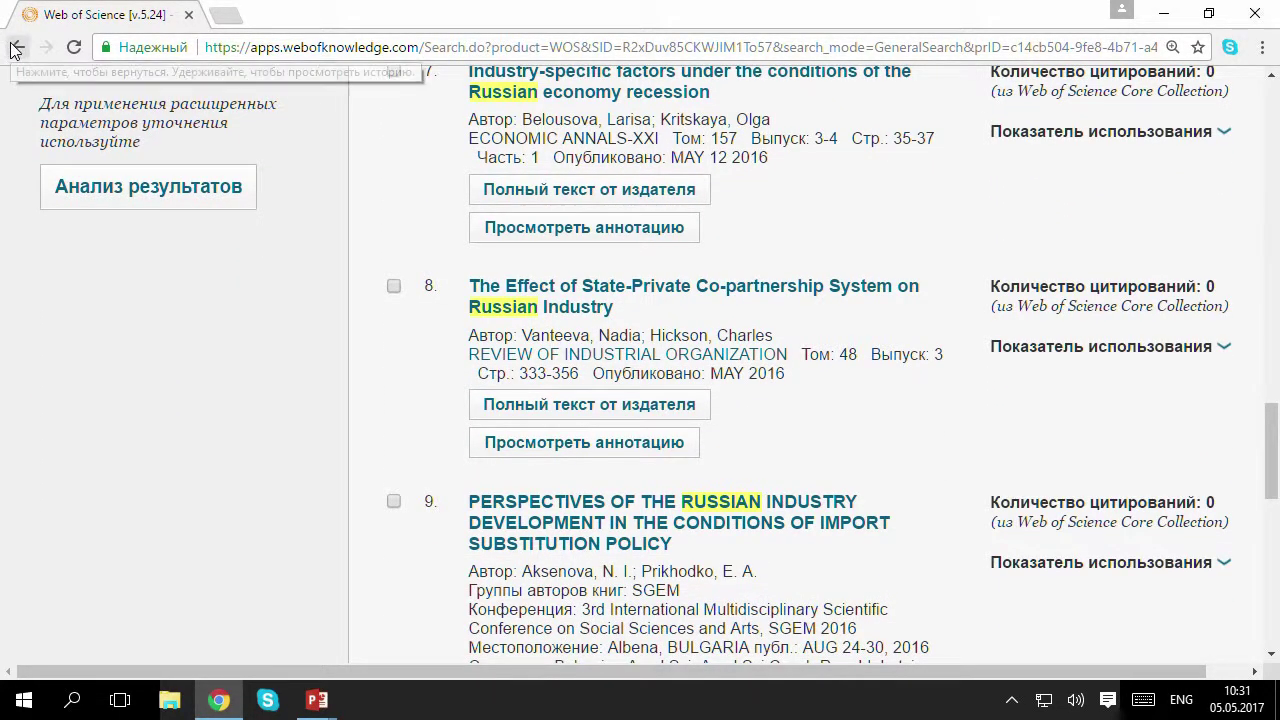
click(15, 48)
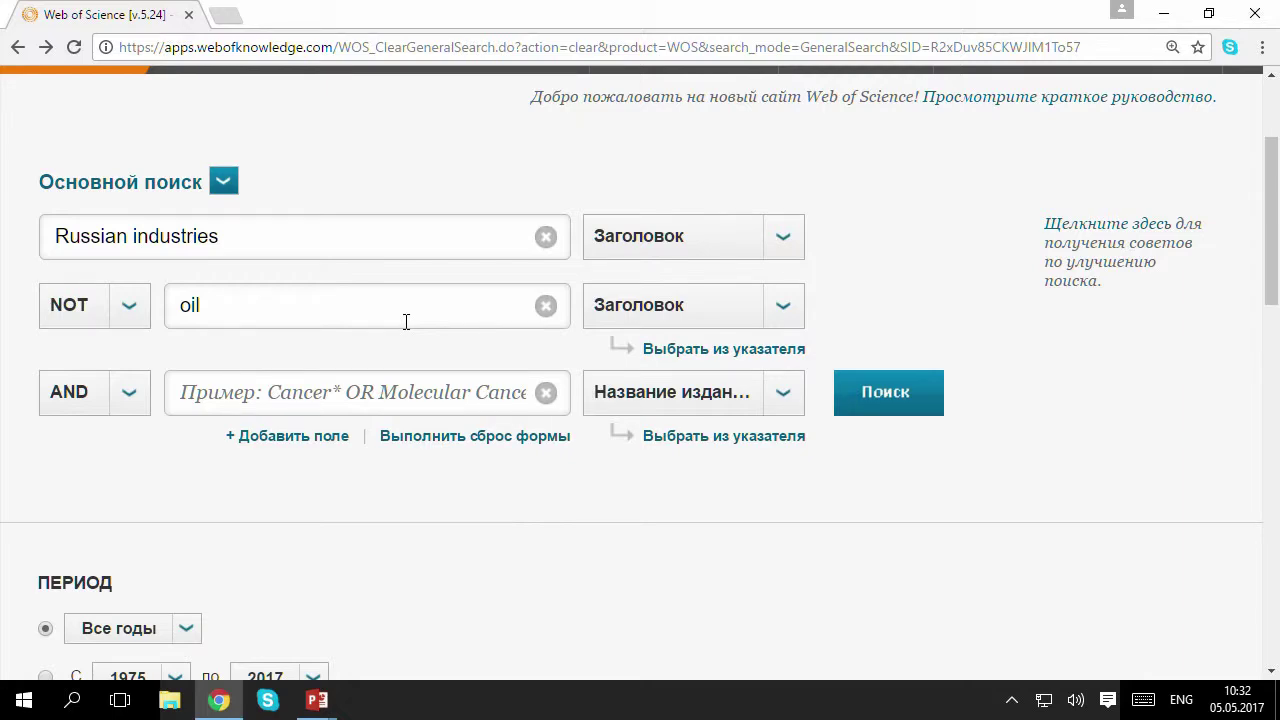
Bring the WebofScienceK2 PowerPoint editor forward on slide 25 and deselect the slide's text box.
key(alt+Tab)
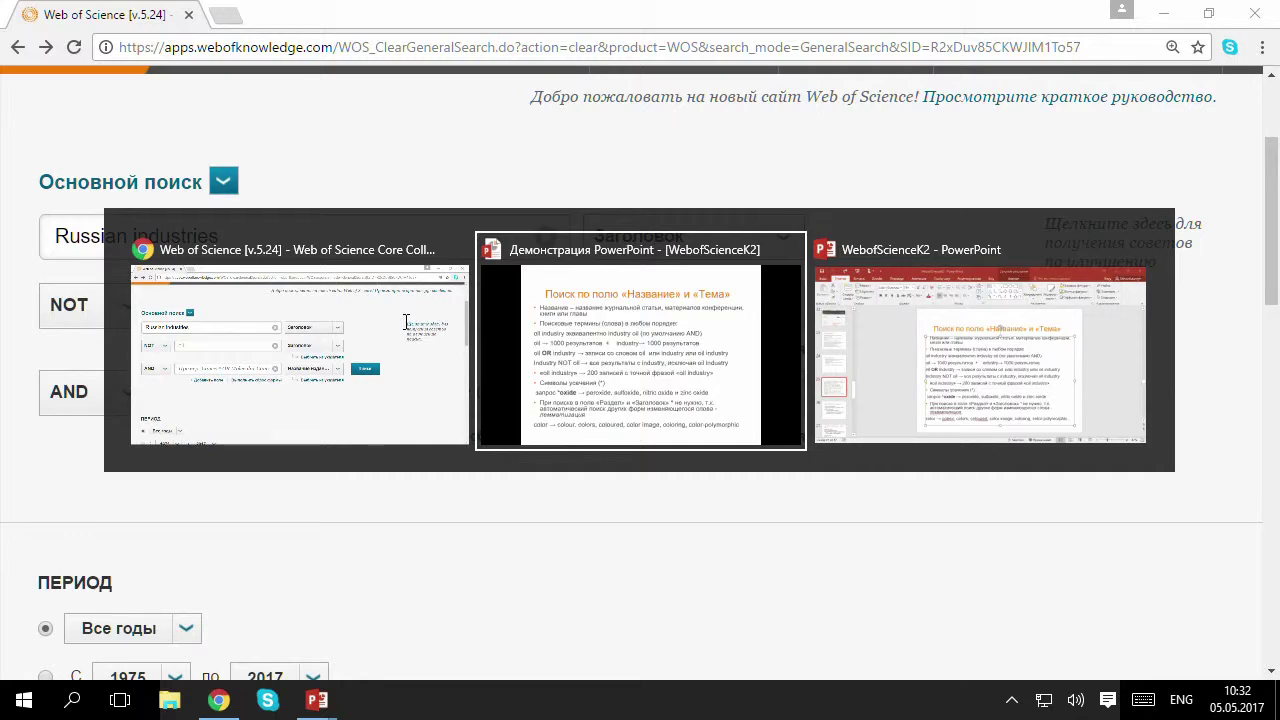
key(alt+Tab)
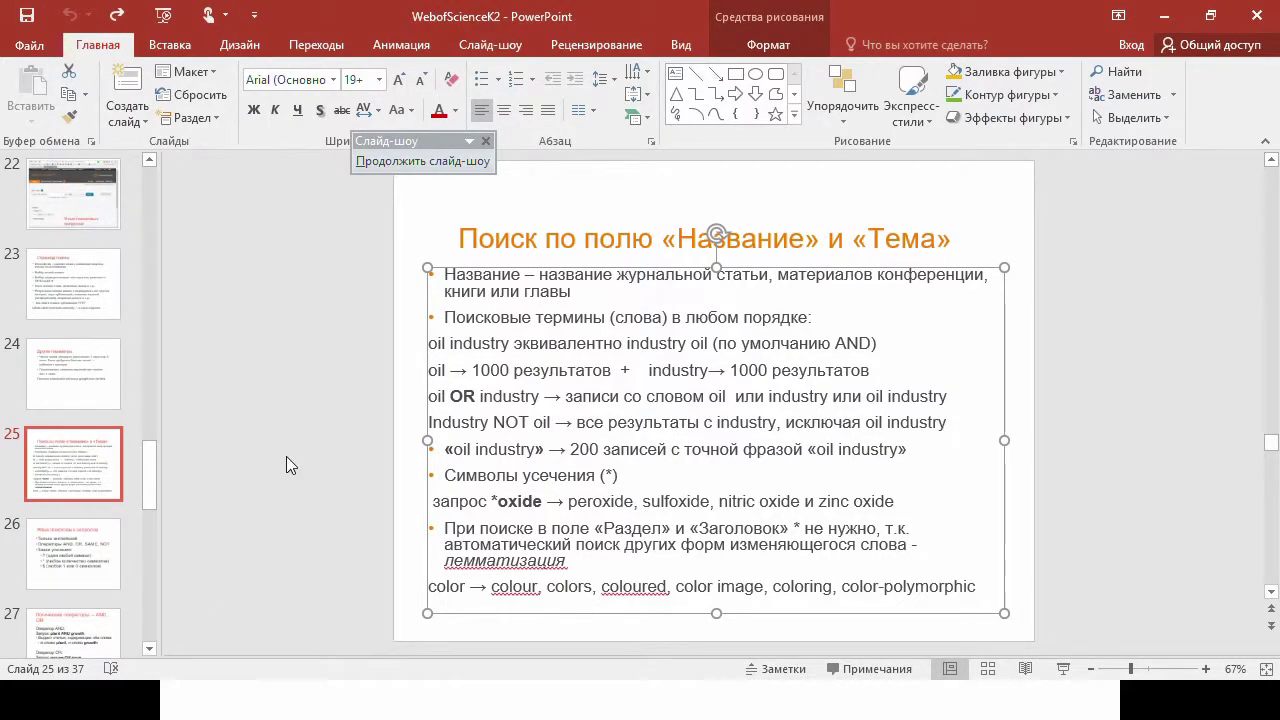
key(alt+Tab)
key(alt+Tab)
key(alt+Tab)
key(alt+Tab)
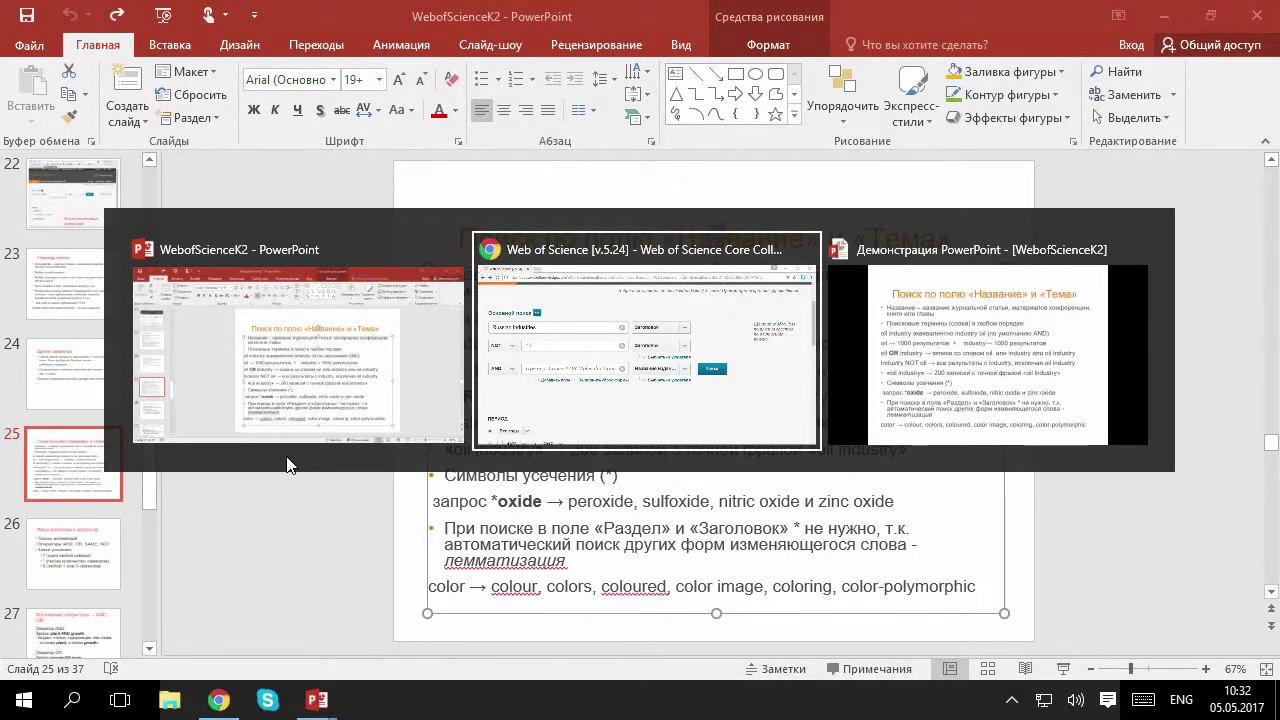
key(alt+Tab)
key(alt+Tab)
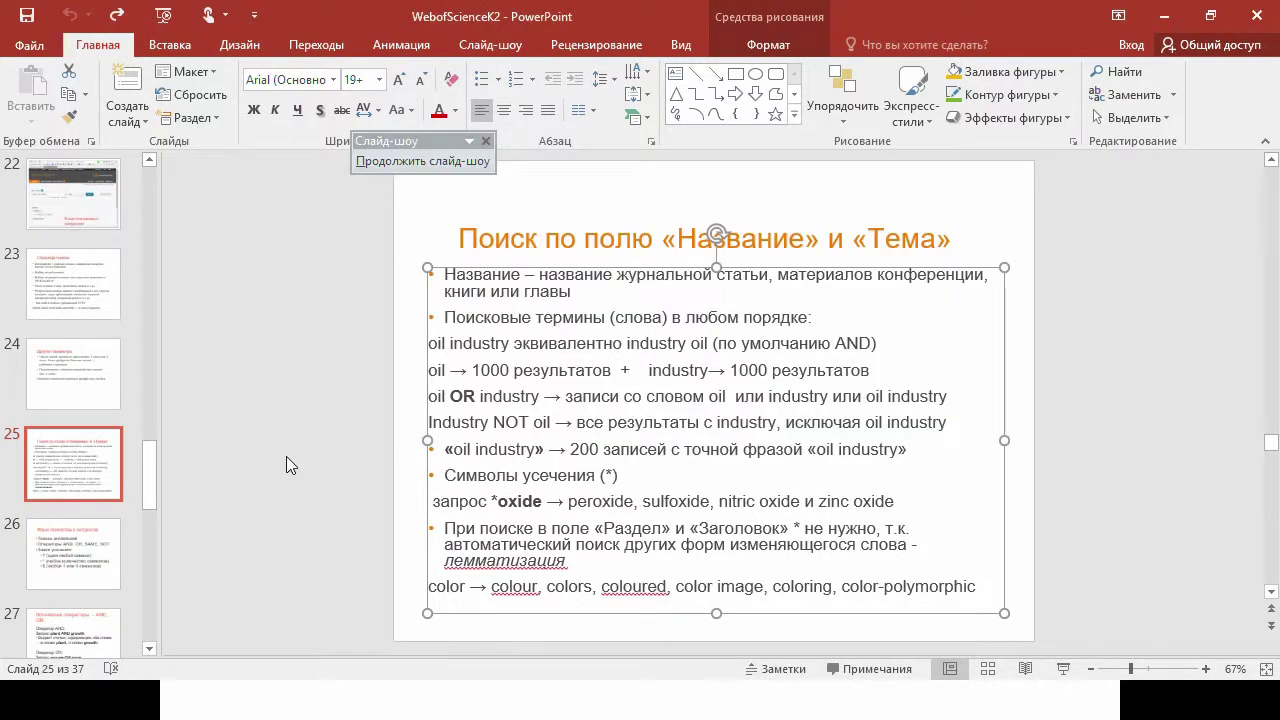
click(274, 505)
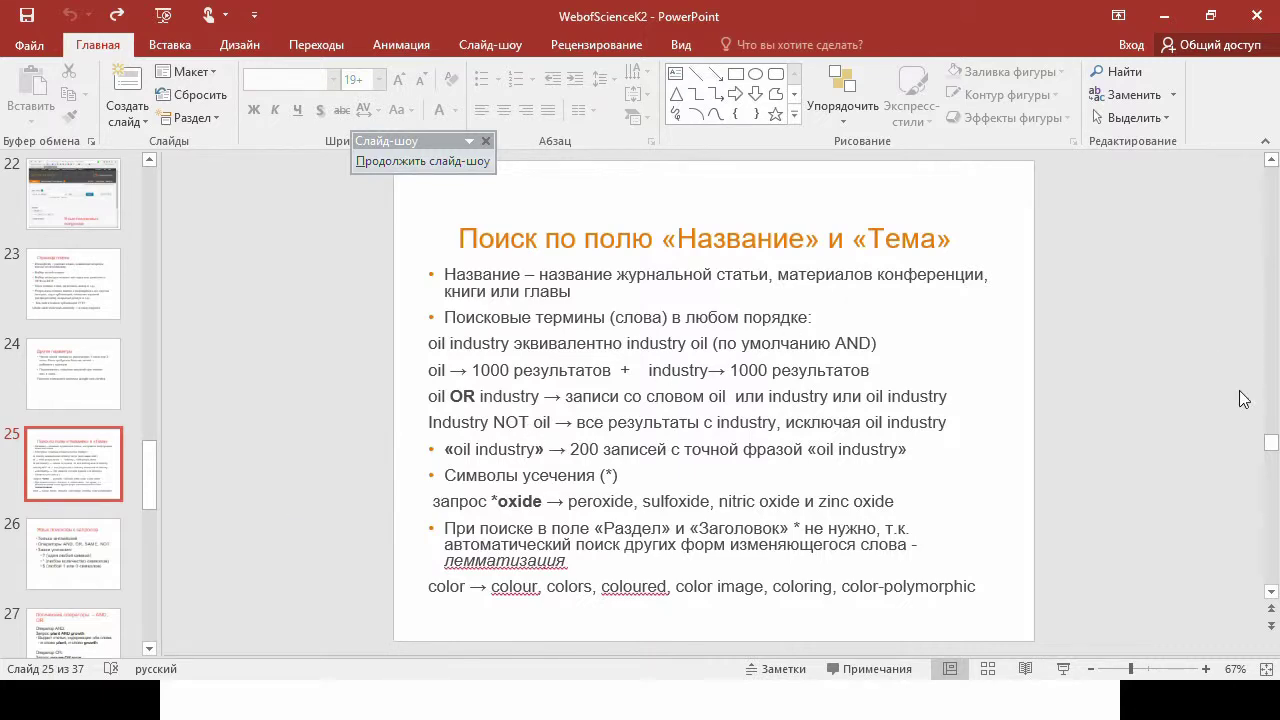
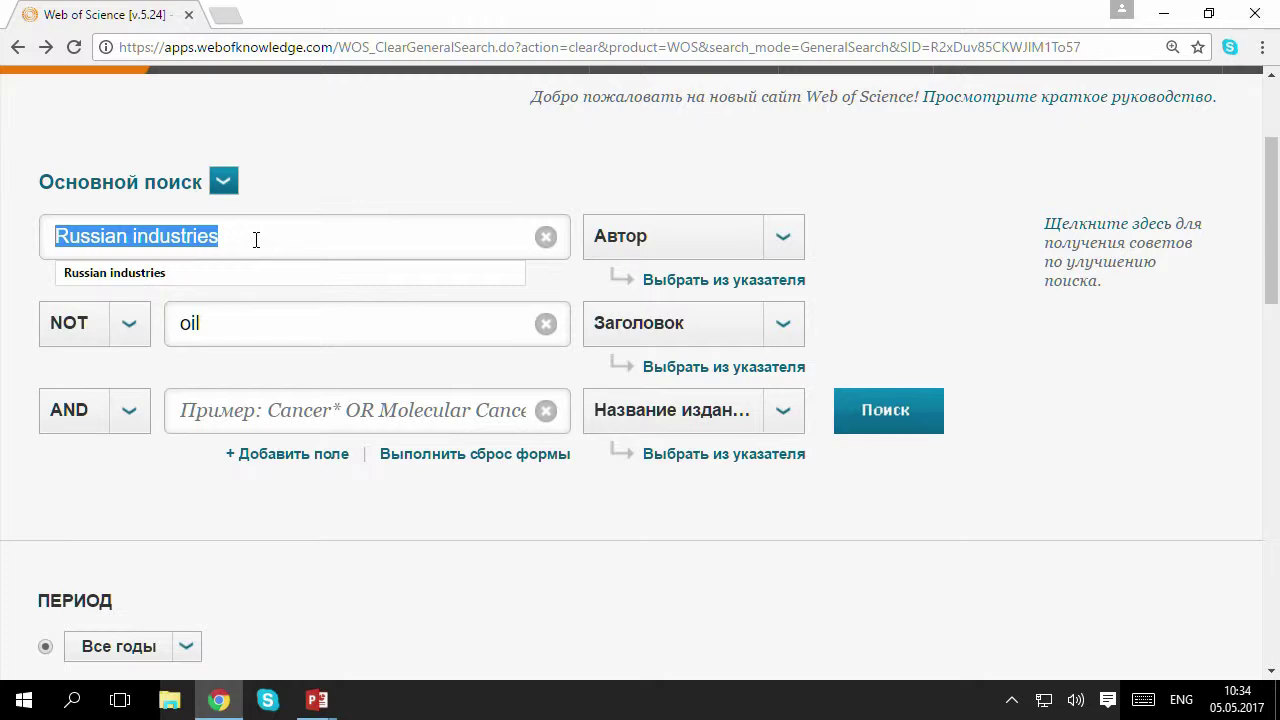
Replace 'Russian industries' with 'smith SMITH' in the first row, then erase it to leave it empty.
key(BackSpace)
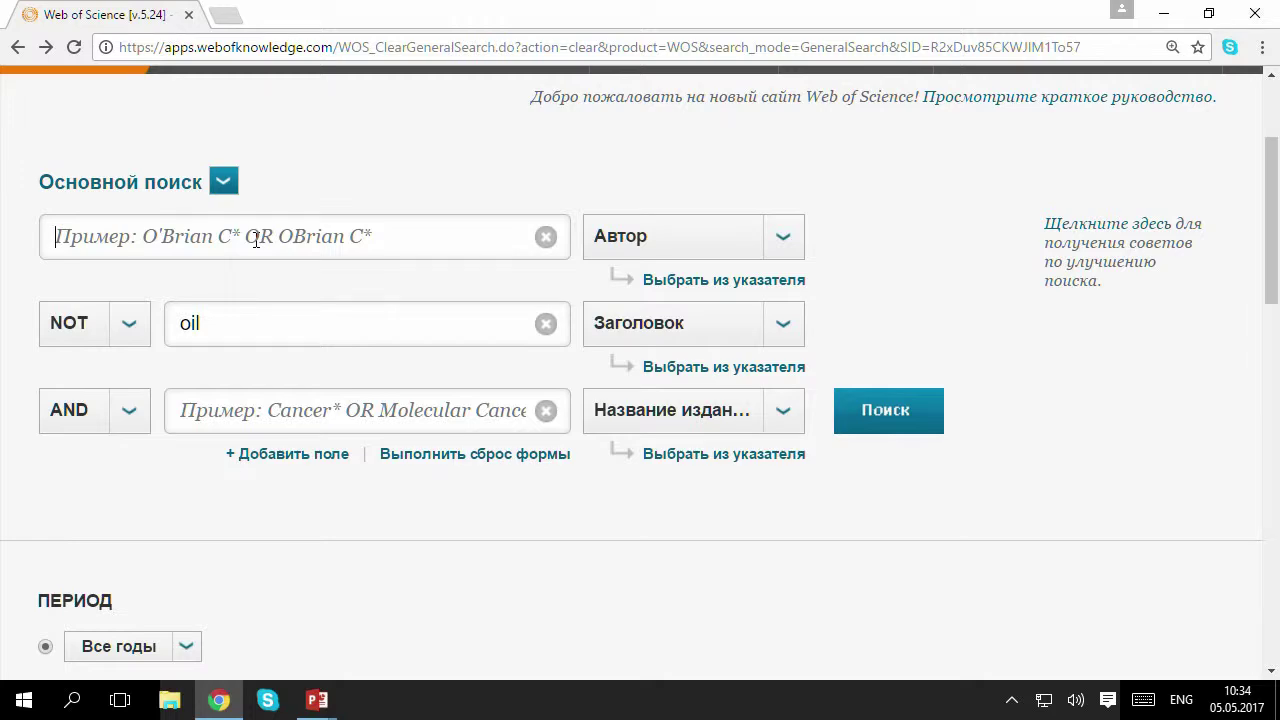
text(smith )
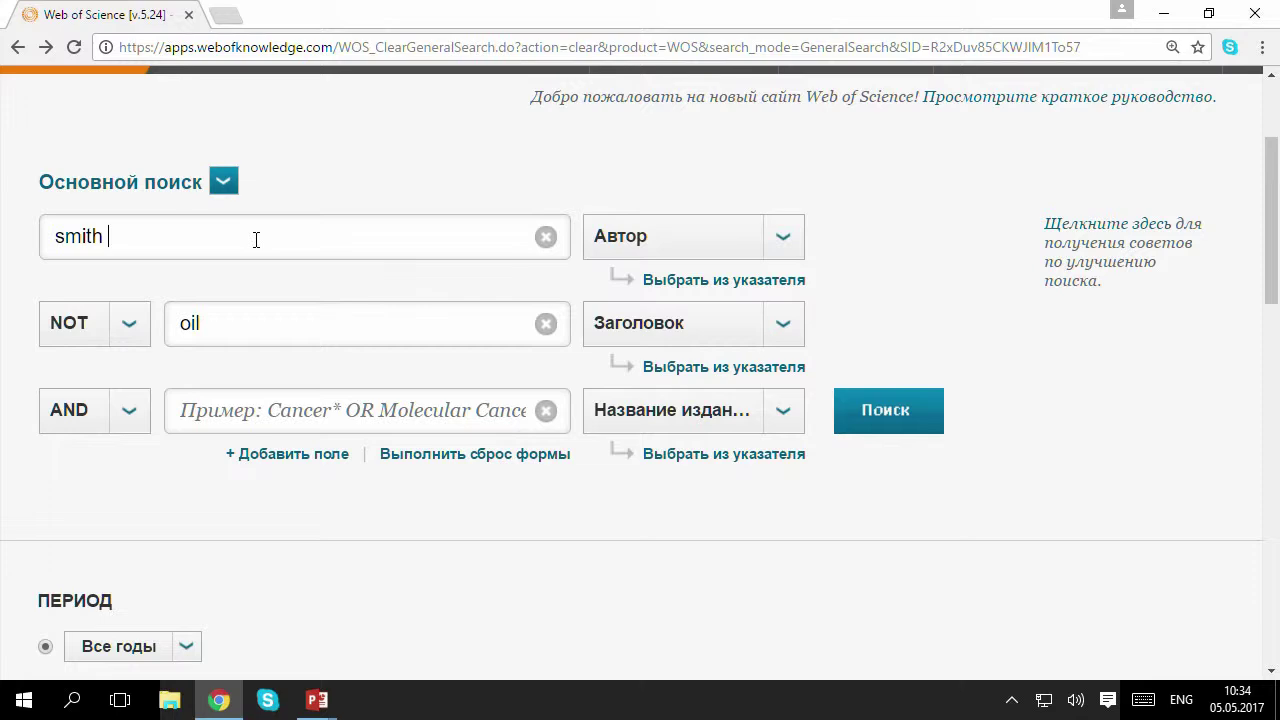
text(SMITJ)
key(BackSpace)
text(H)
key(BackSpace)
key(BackSpace)
key(BackSpace)
key(BackSpace)
key(BackSpace)
key(BackSpace)
key(BackSpace)
key(BackSpace)
key(BackSpace)
key(BackSpace)
key(BackSpace)
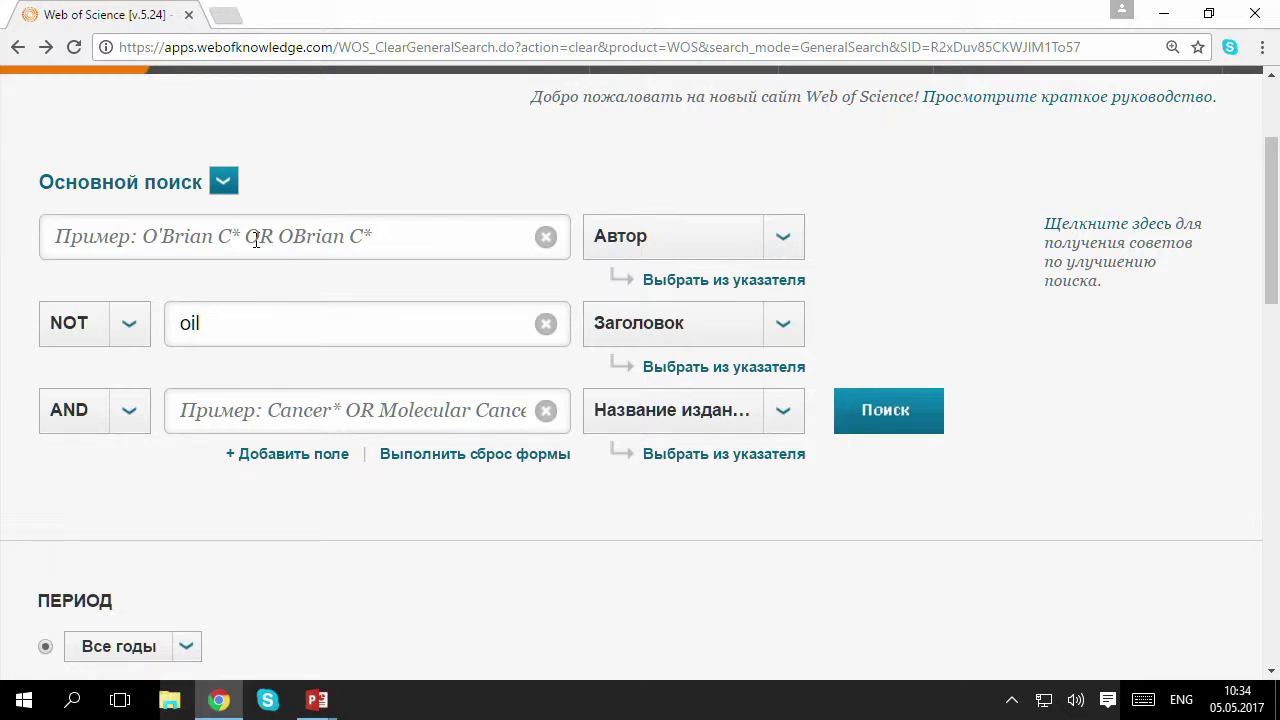
Enter 'Smith A' as the author, trying the variants Smith A*, Smith AS and Smith A James before reverting.
text(Smit)
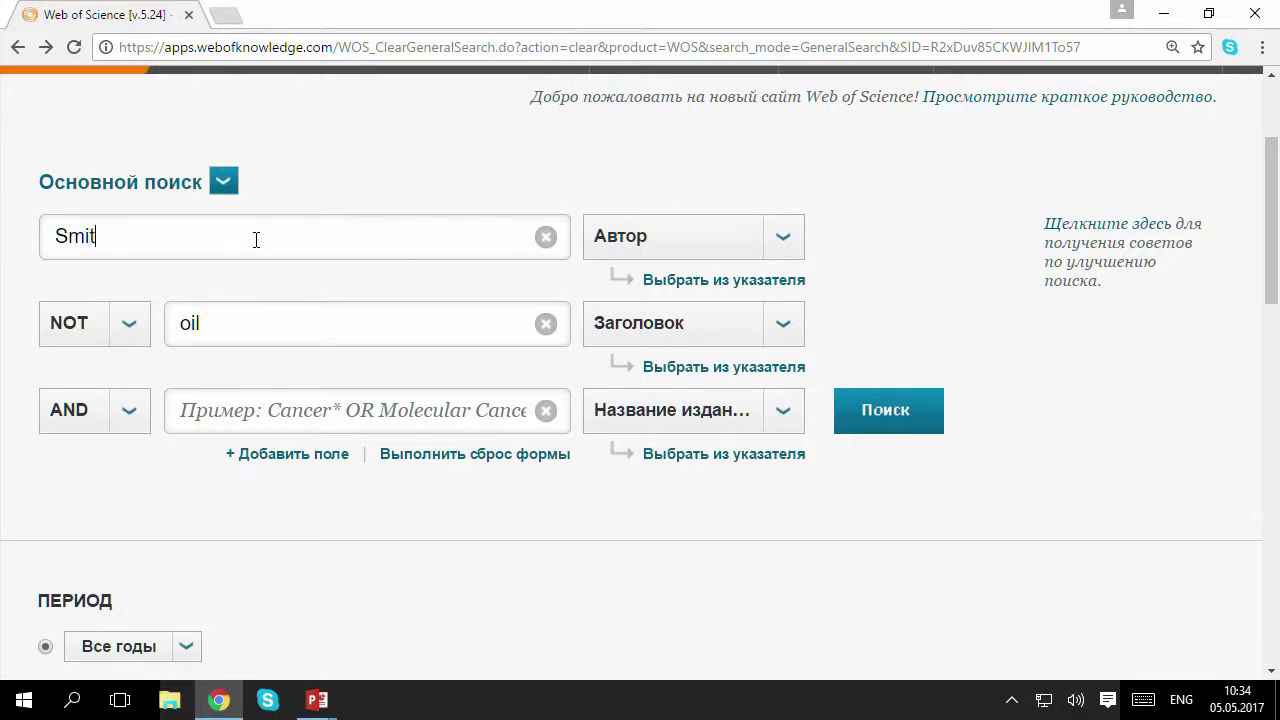
text(h A)
text(*)
key(BackSpace)
text(S)
key(BackSpace)
text(S)
key(BackSpace)
text(James)
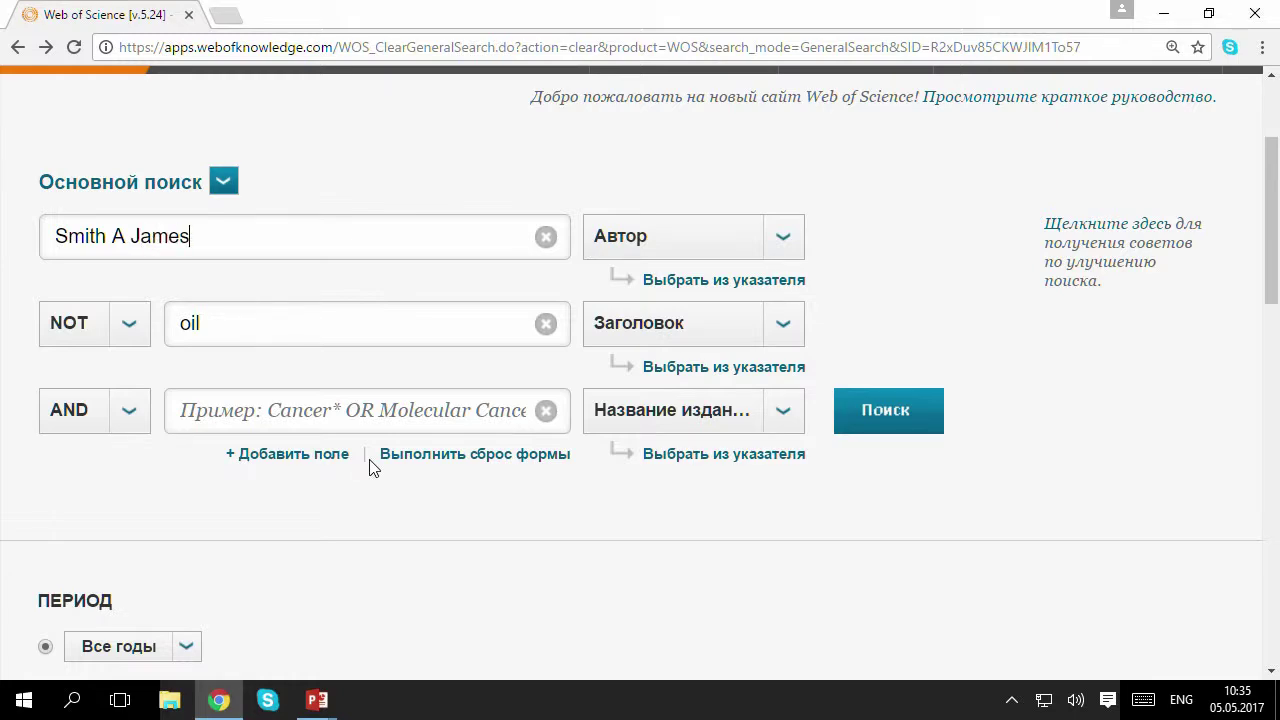
key(BackSpace)
key(BackSpace)
key(BackSpace)
key(BackSpace)
key(BackSpace)
key(BackSpace)
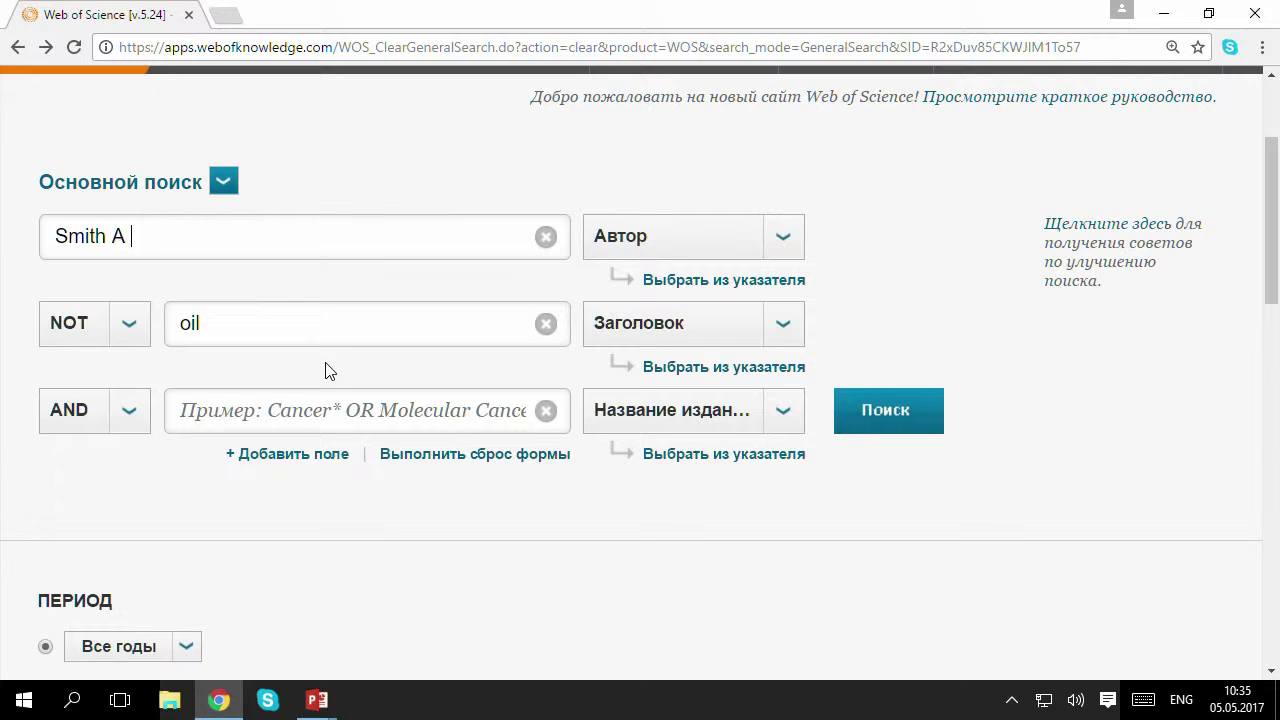
key(alt+Tab)
key(alt+Tab)
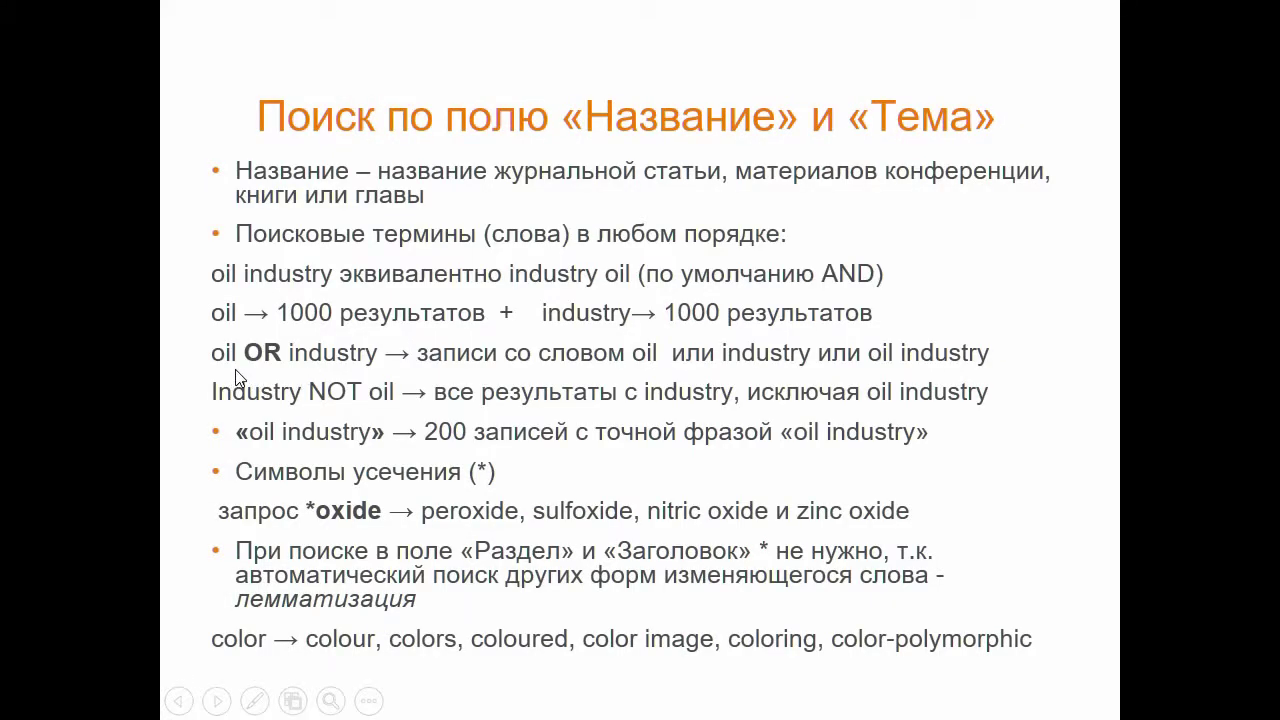
Highlight the O'Hara spelling variants on slide 35, then return to the Web of Science form.
key(alt+Tab)
key(alt+Tab)
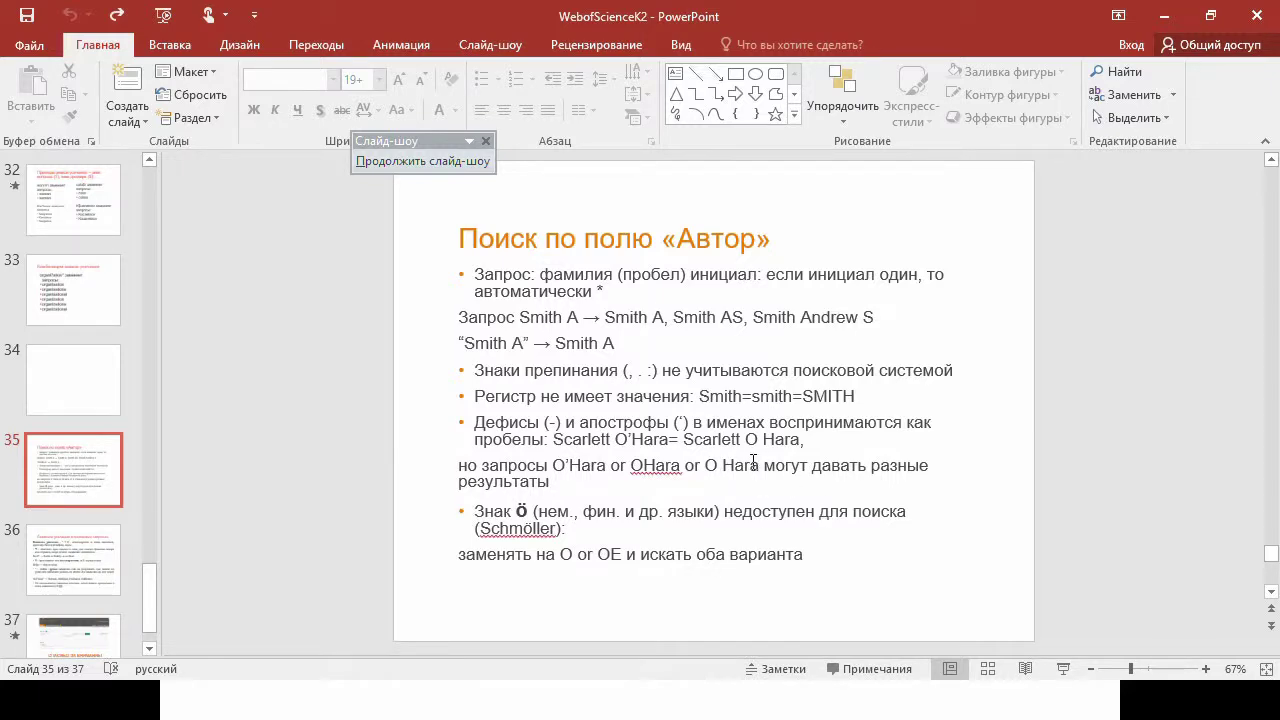
drag(552, 466, 758, 476)
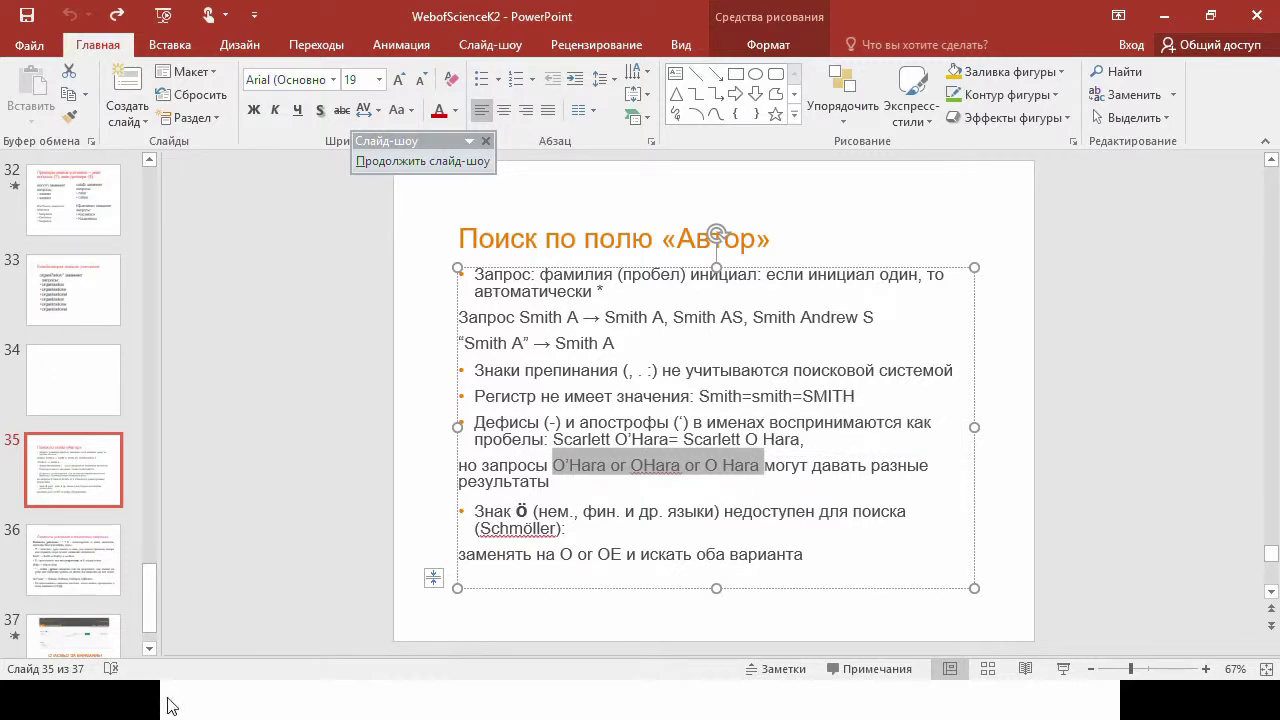
key(alt+Tab)
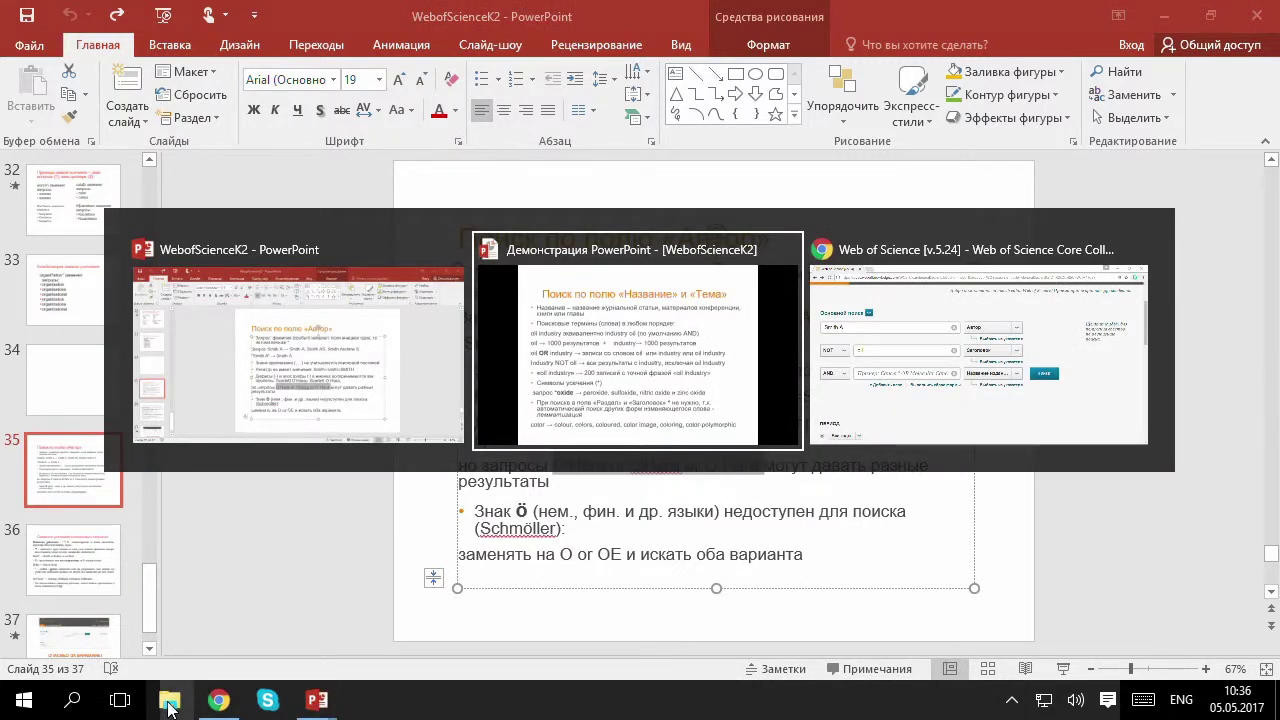
key(alt+Tab)
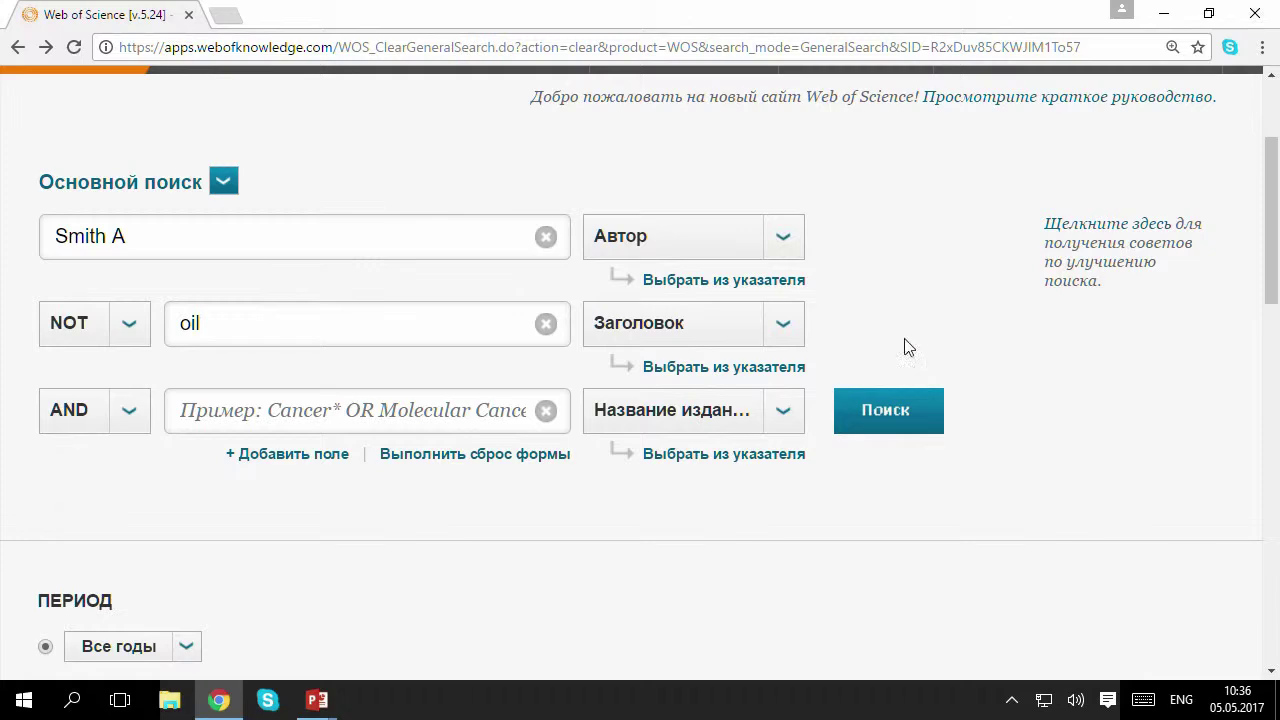
Set the second and third search rows to the Author field.
click(776, 326)
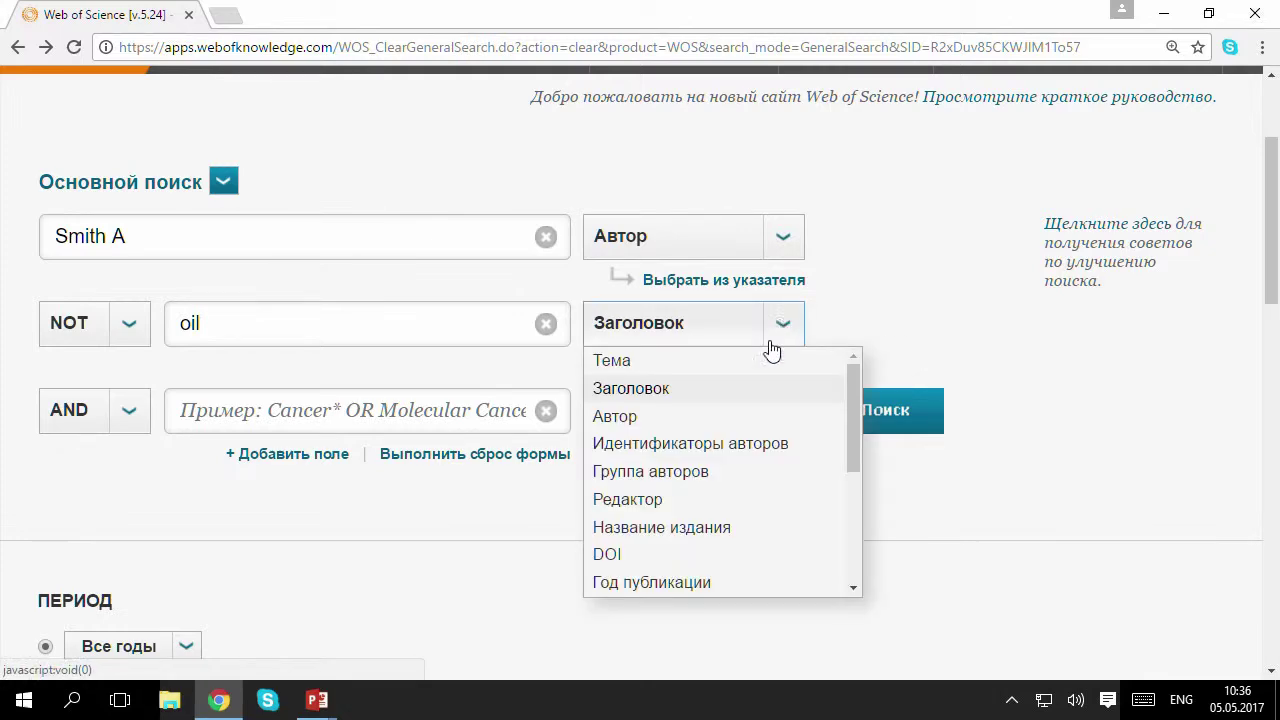
click(679, 417)
click(781, 410)
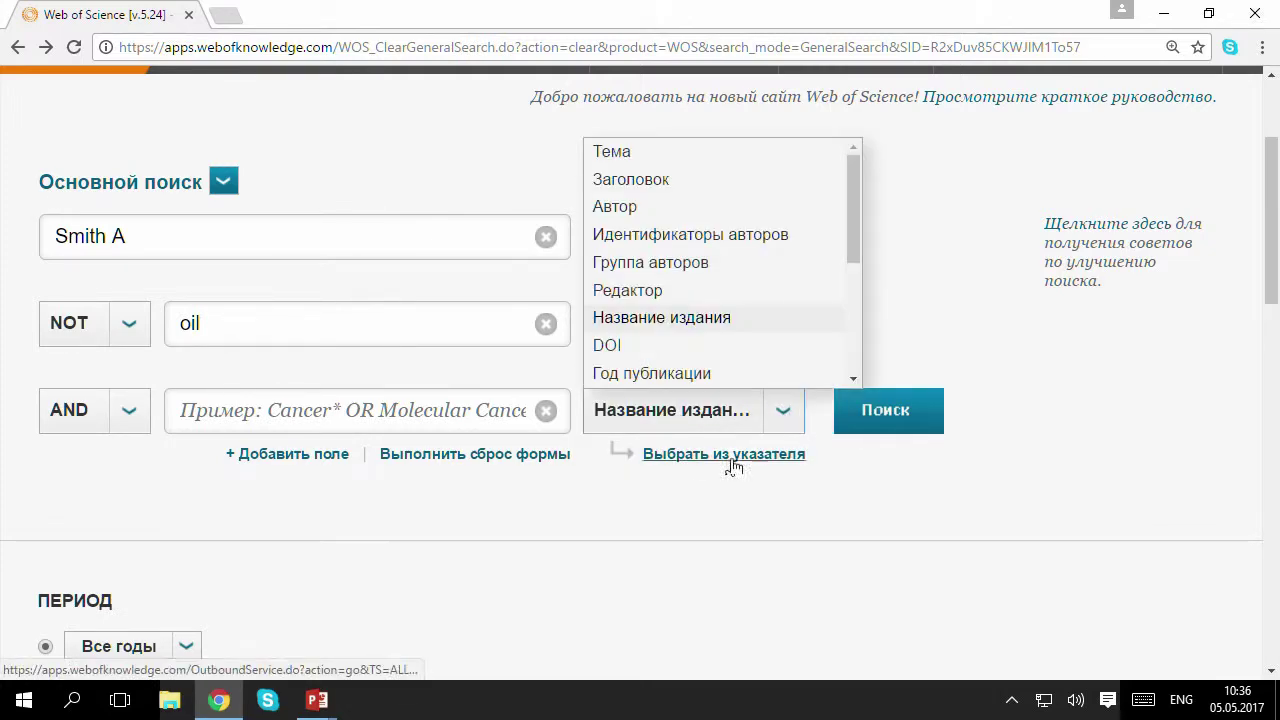
click(612, 207)
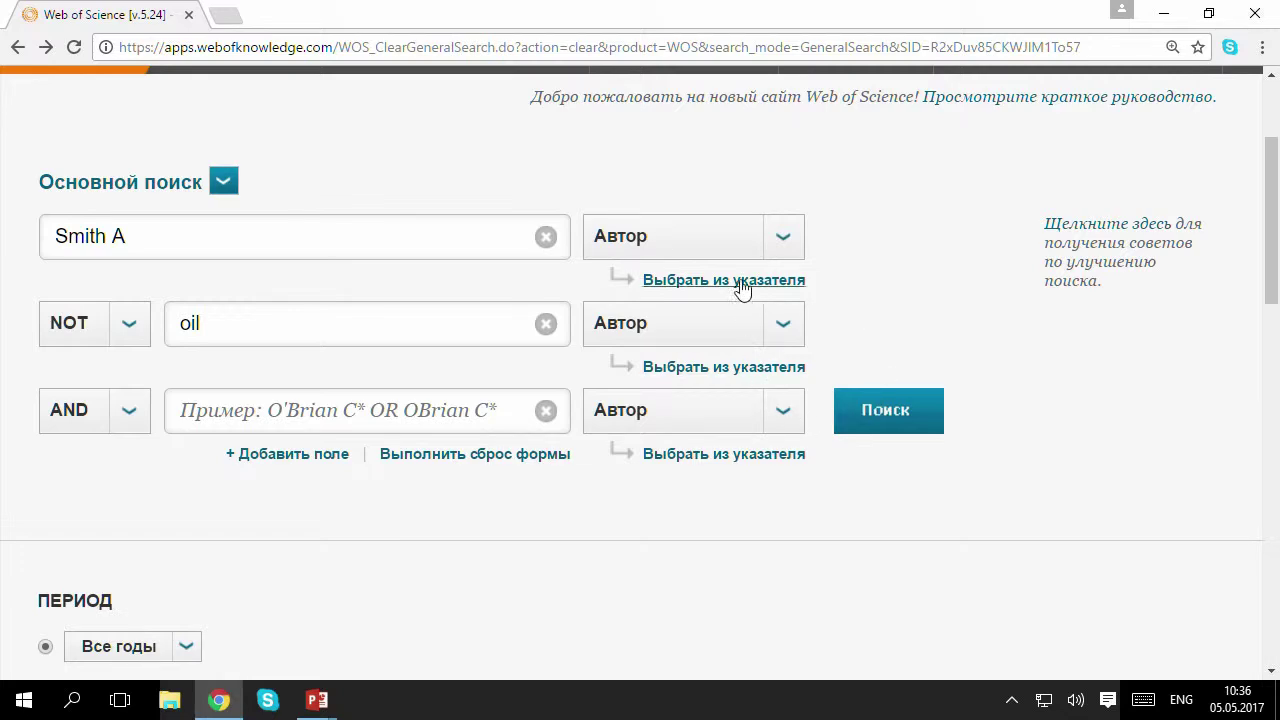
Replace Smith A with 'Ohara' in the first row and change the second row's operator from NOT to AND.
click(163, 226)
key(BackSpace)
key(BackSpace)
key(BackSpace)
key(BackSpace)
key(BackSpace)
key(BackSpace)
key(BackSpace)
text(O)
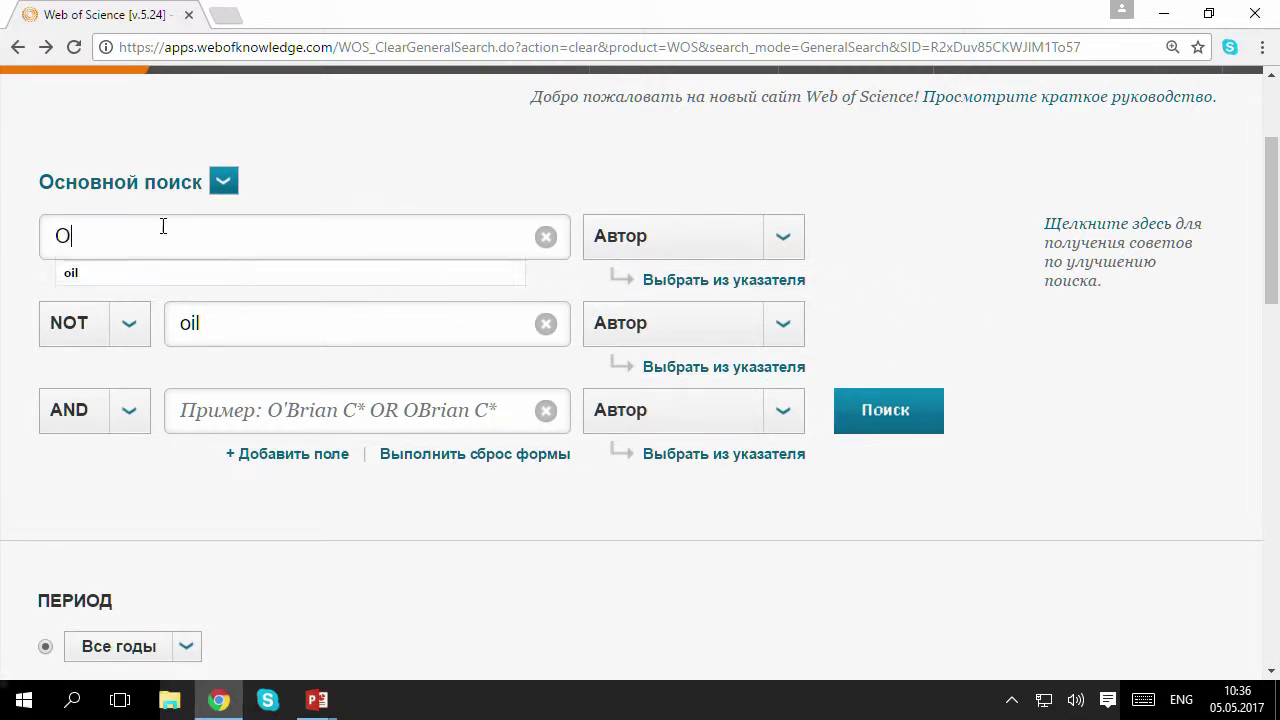
text(hara)
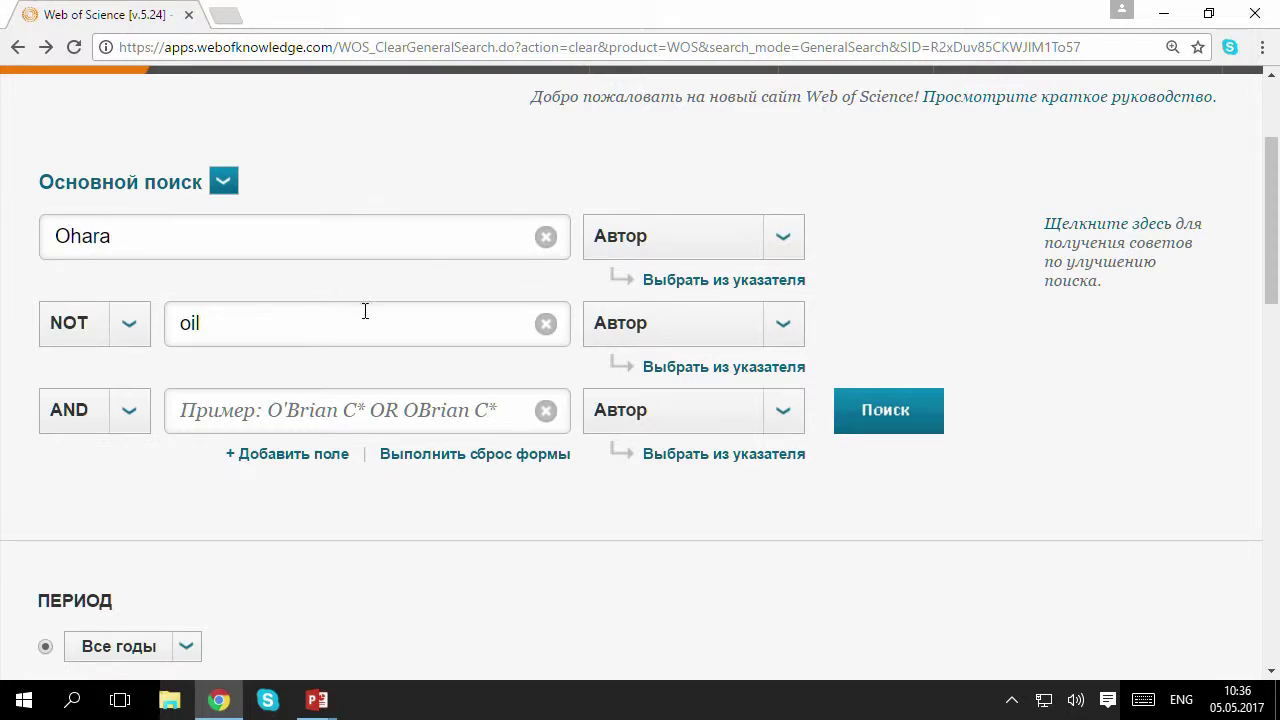
click(130, 323)
click(88, 362)
Replace 'oil' with 'o'hara' in the second row and enter 'ohara' in the third row.
click(240, 315)
key(BackSpace)
key(BackSpace)
key(BackSpace)
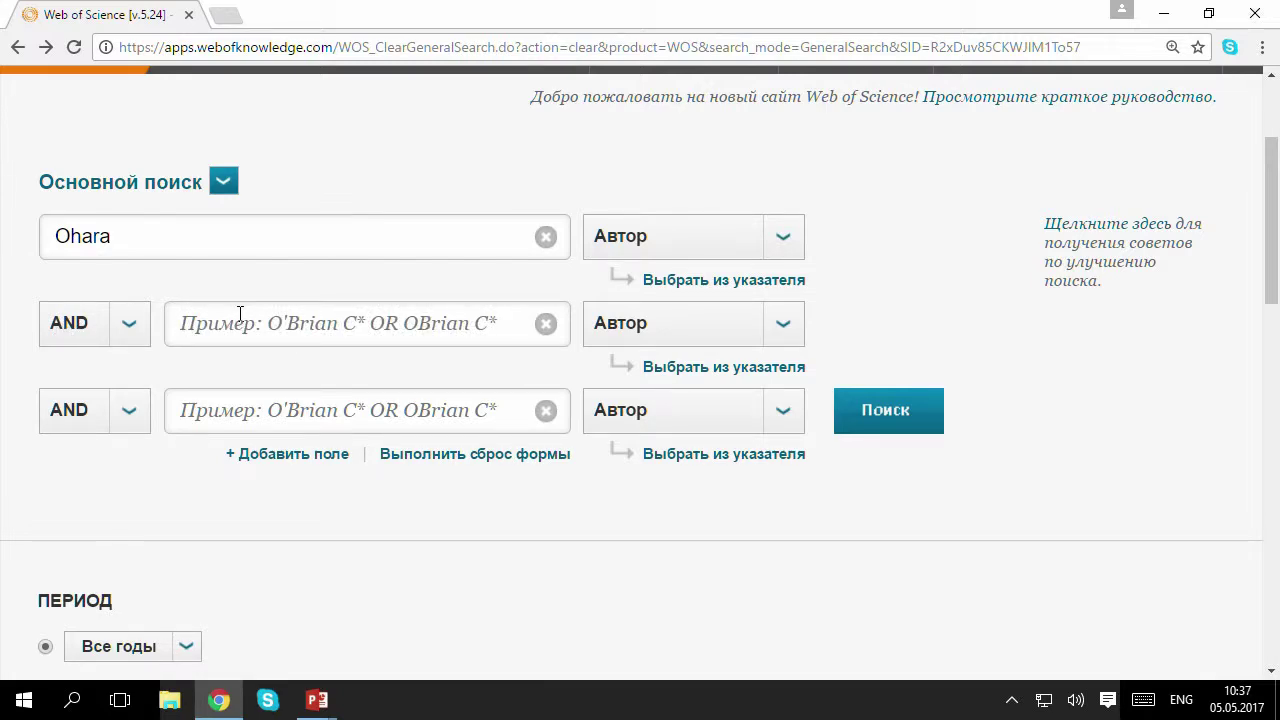
text(o)
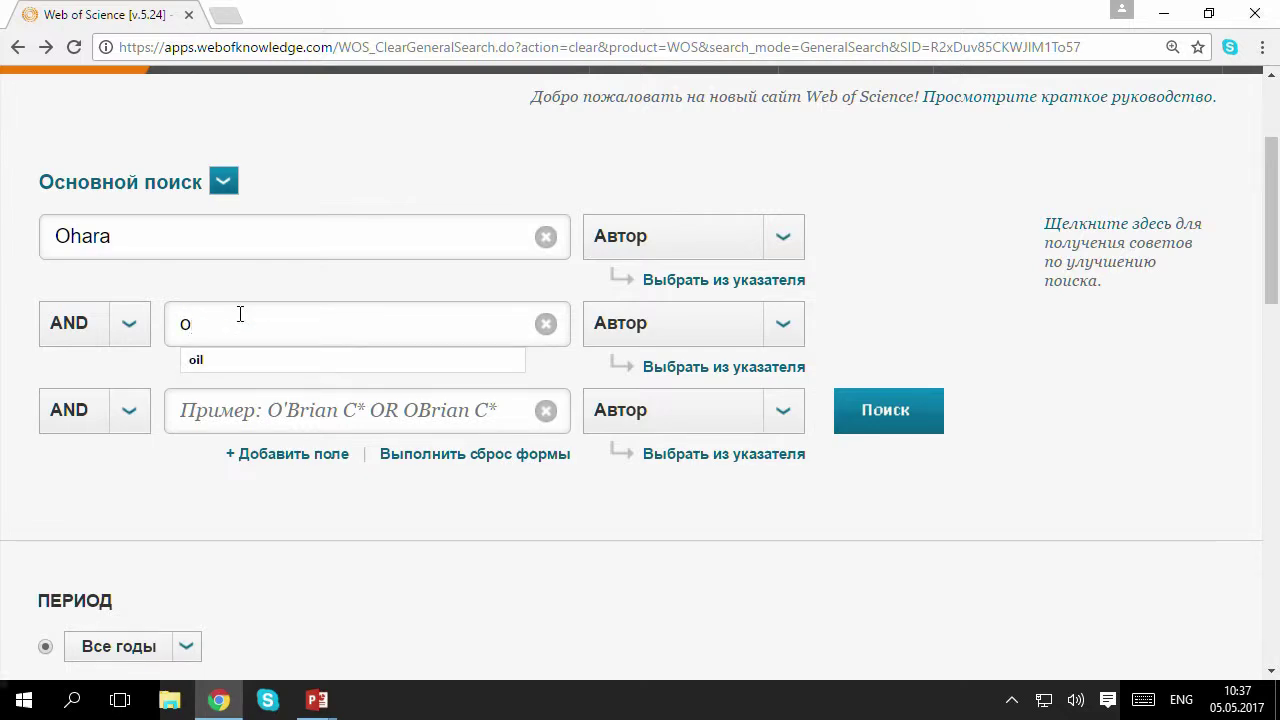
text('hara)
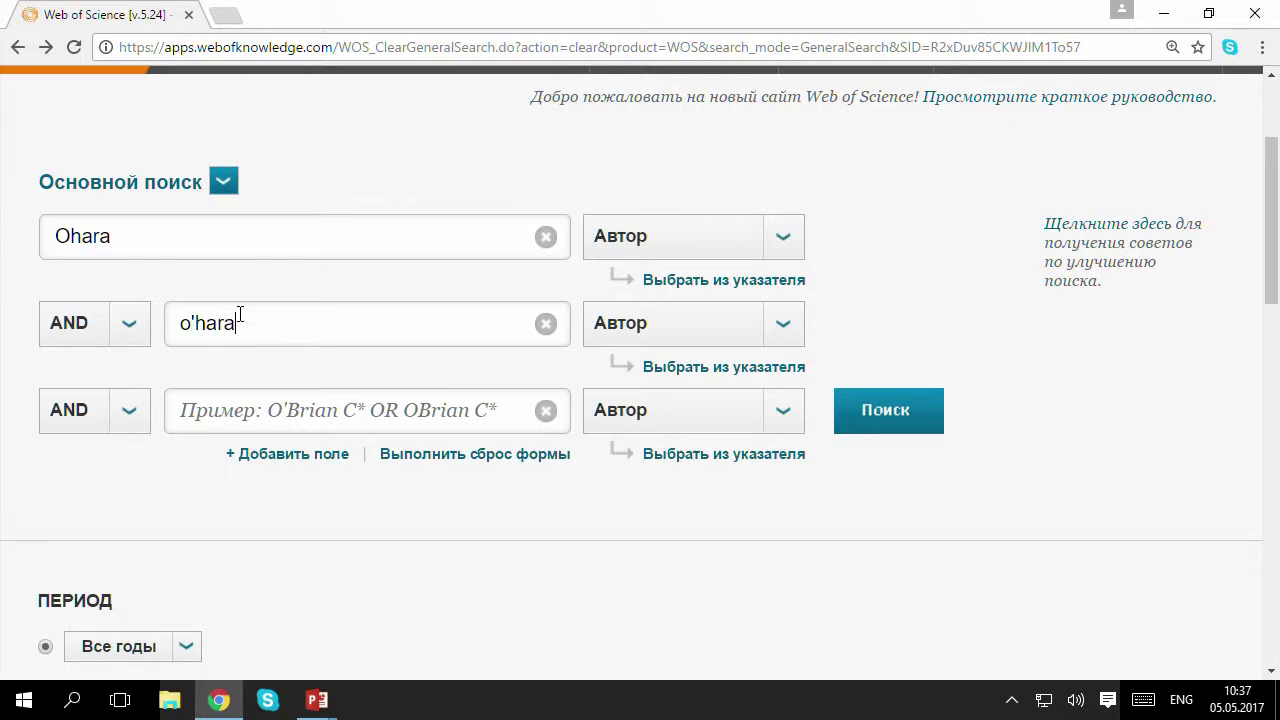
click(209, 410)
text(ohara)
key(BackSpace)
key(BackSpace)
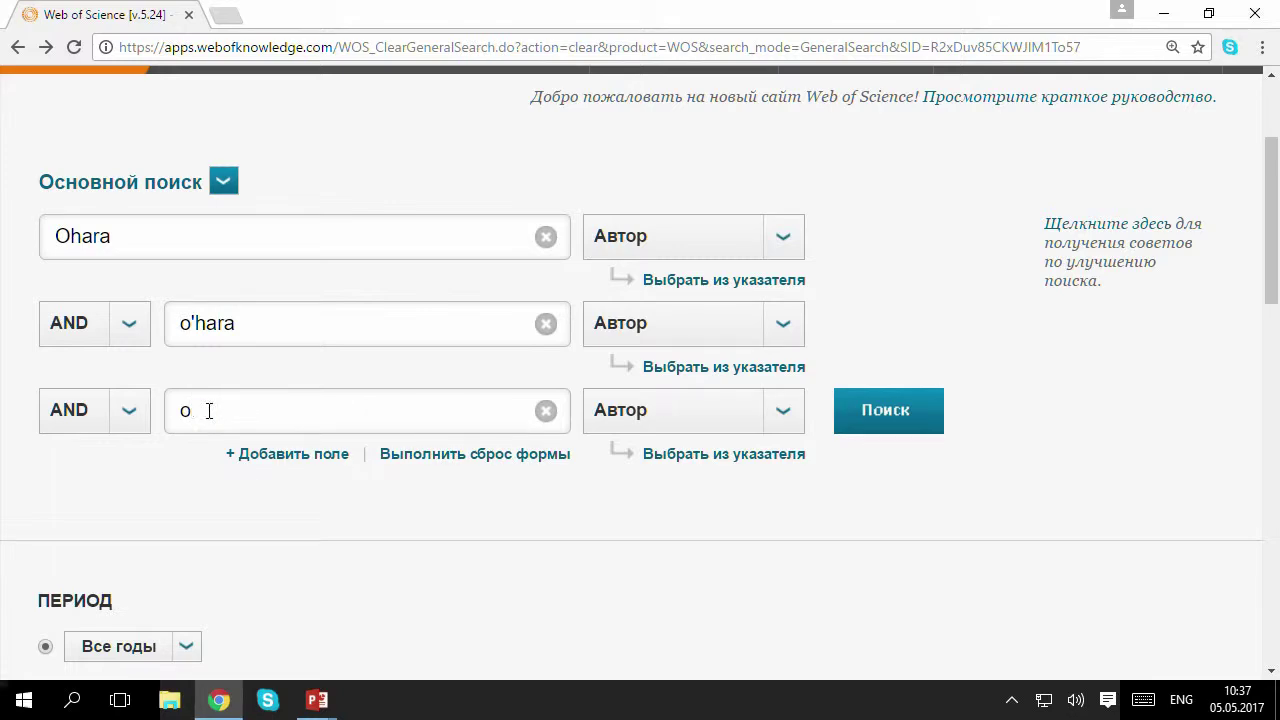
text(hara)
key(alt+Tab)
mouse_move(297, 704)
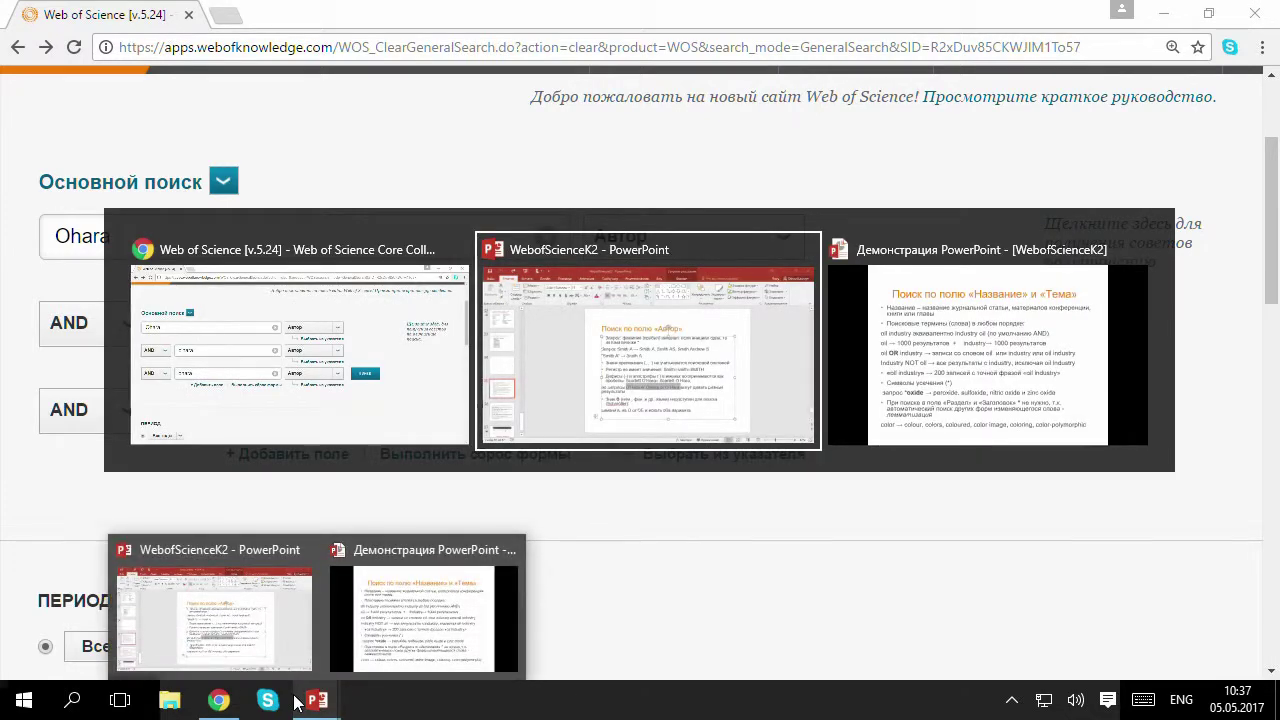
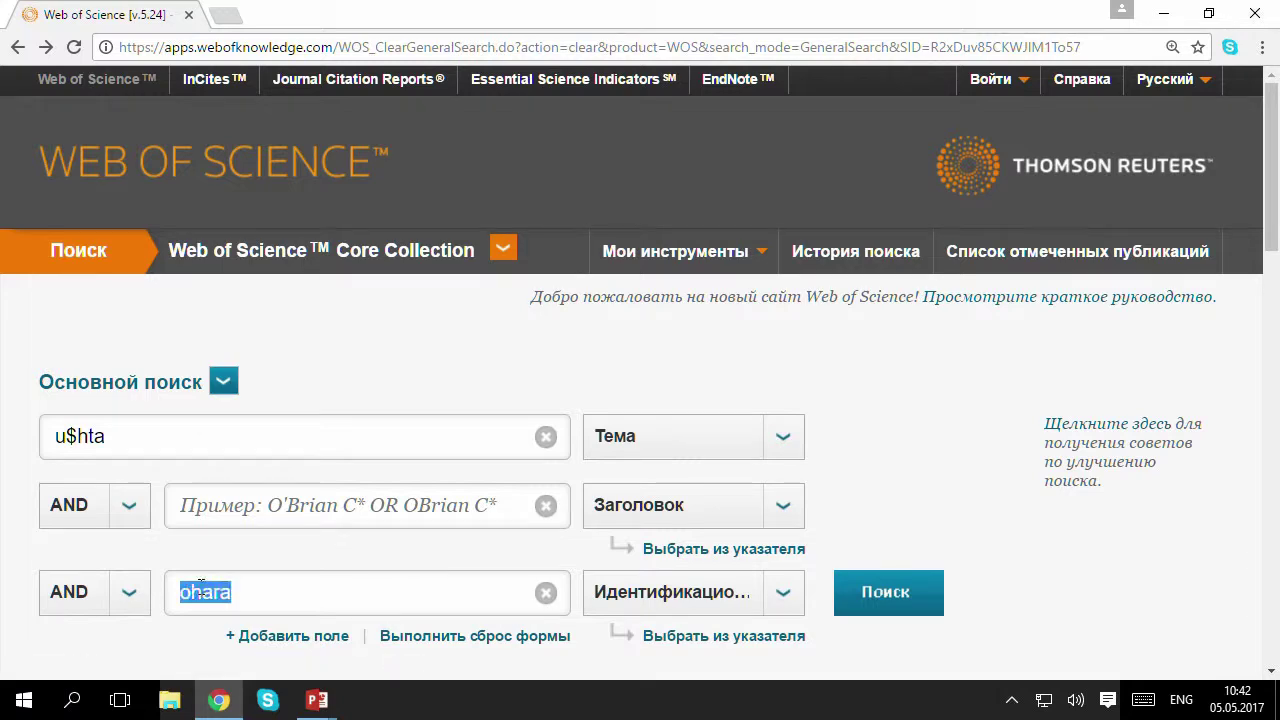
Clear the author identifier row, leaving u$hta as the Topic term.
key(BackSpace)
Delete the existing term from the first search row.
click(302, 443)
double_click(302, 443)
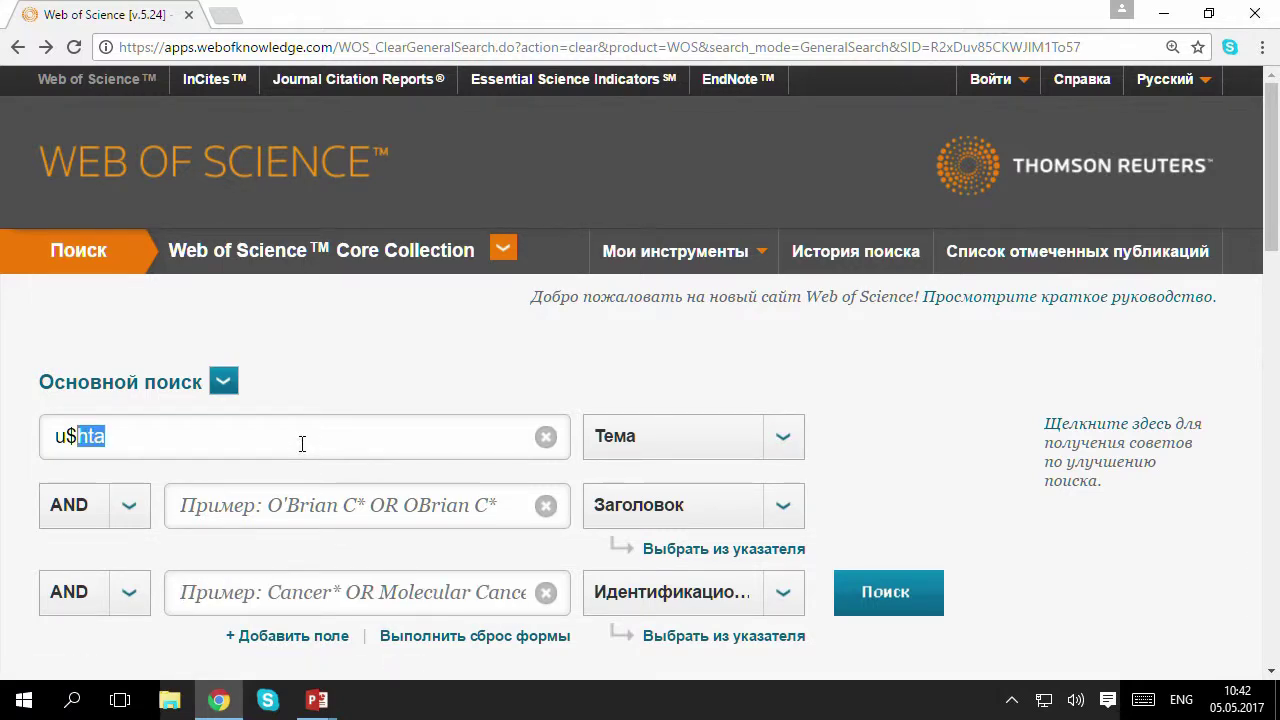
key(BackSpace)
key(BackSpace)
key(BackSpace)
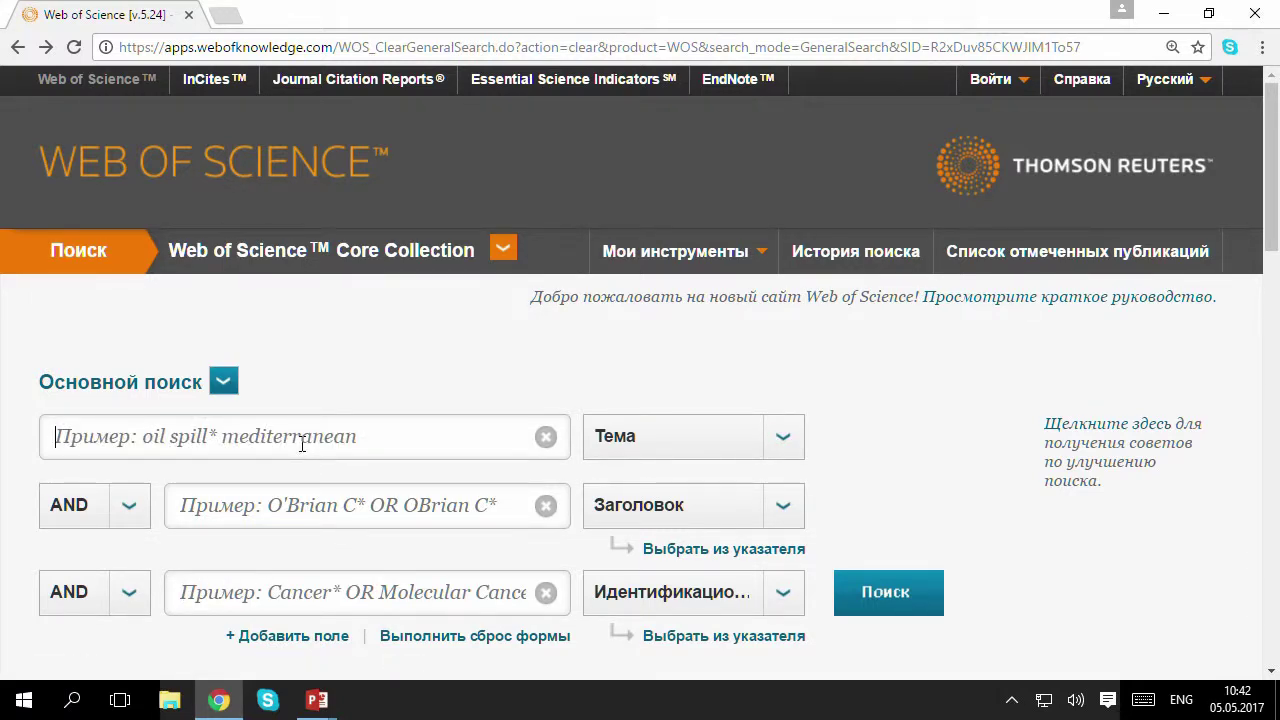
Set the first row's field to Заголовок and search titles for 'material incentive'.
click(785, 456)
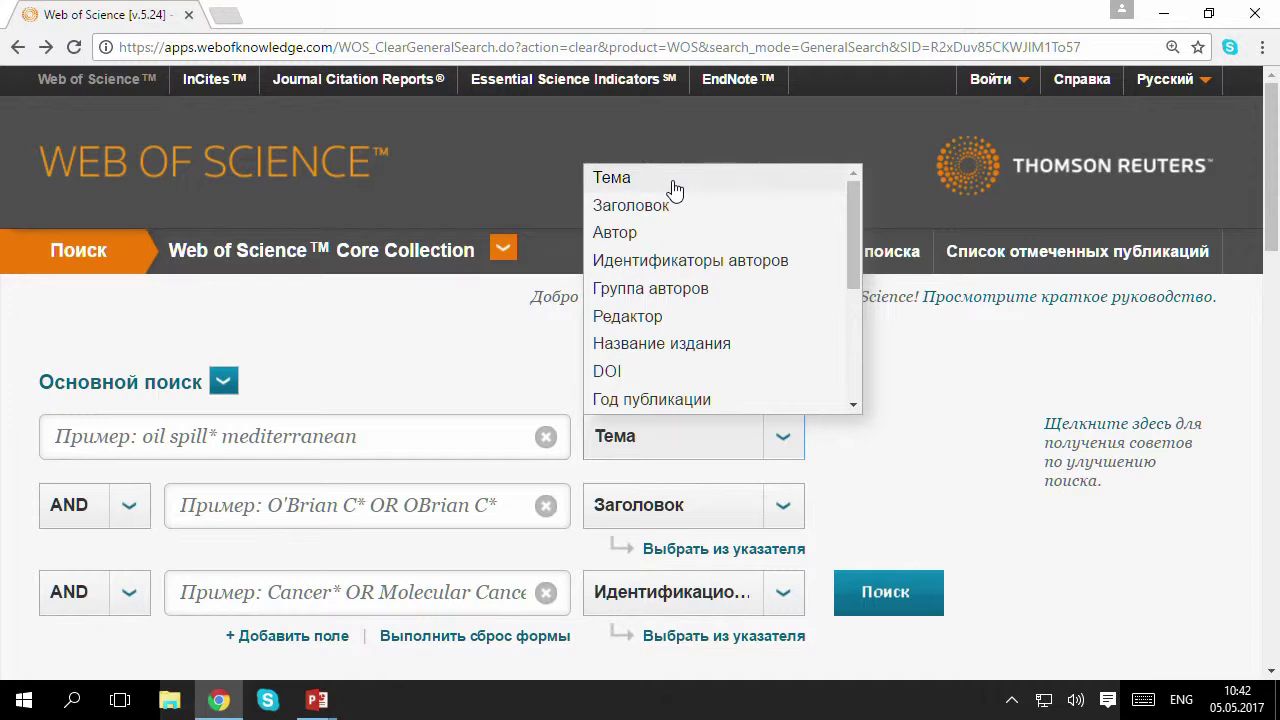
scroll(720, 390, down, 1)
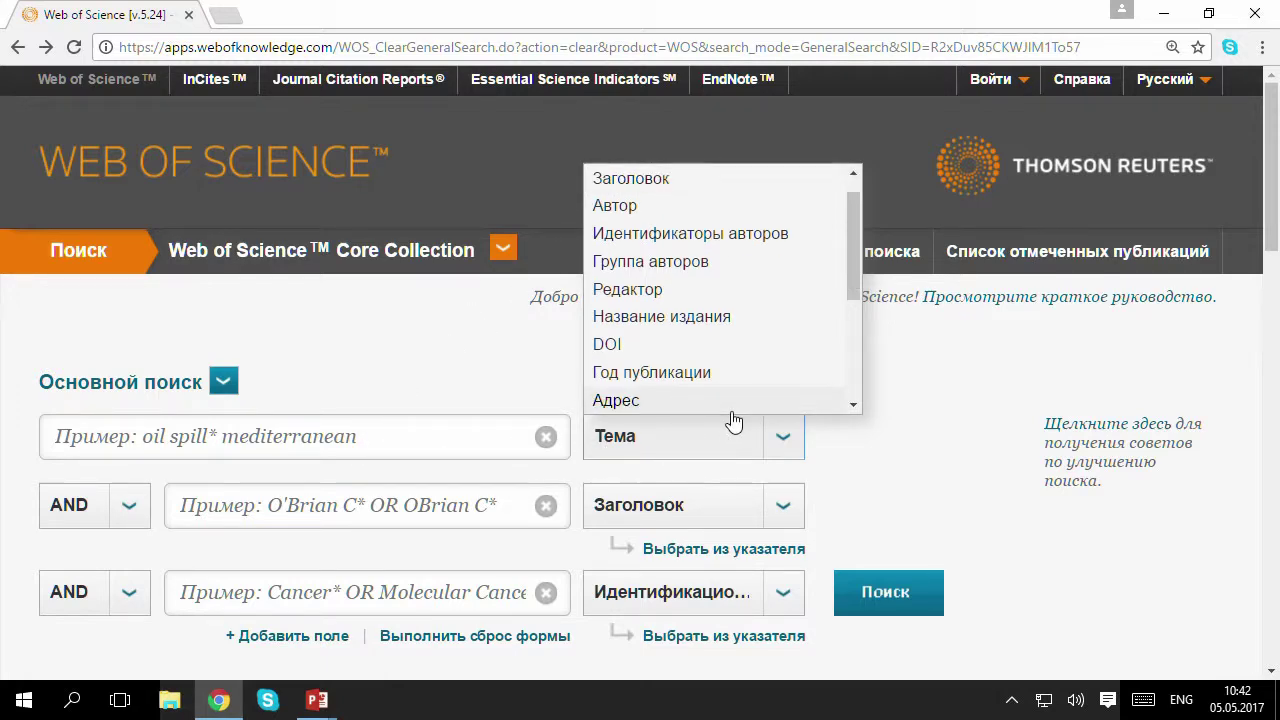
click(725, 405)
click(731, 440)
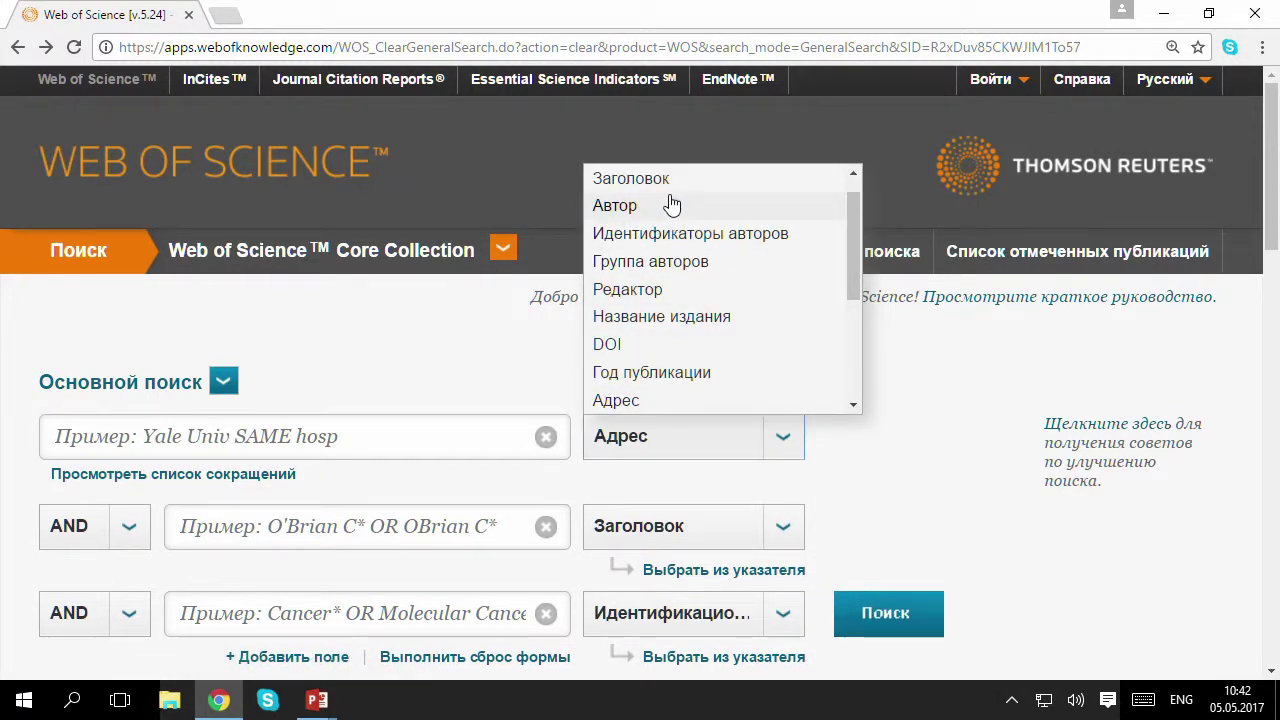
scroll(666, 198, up, 1)
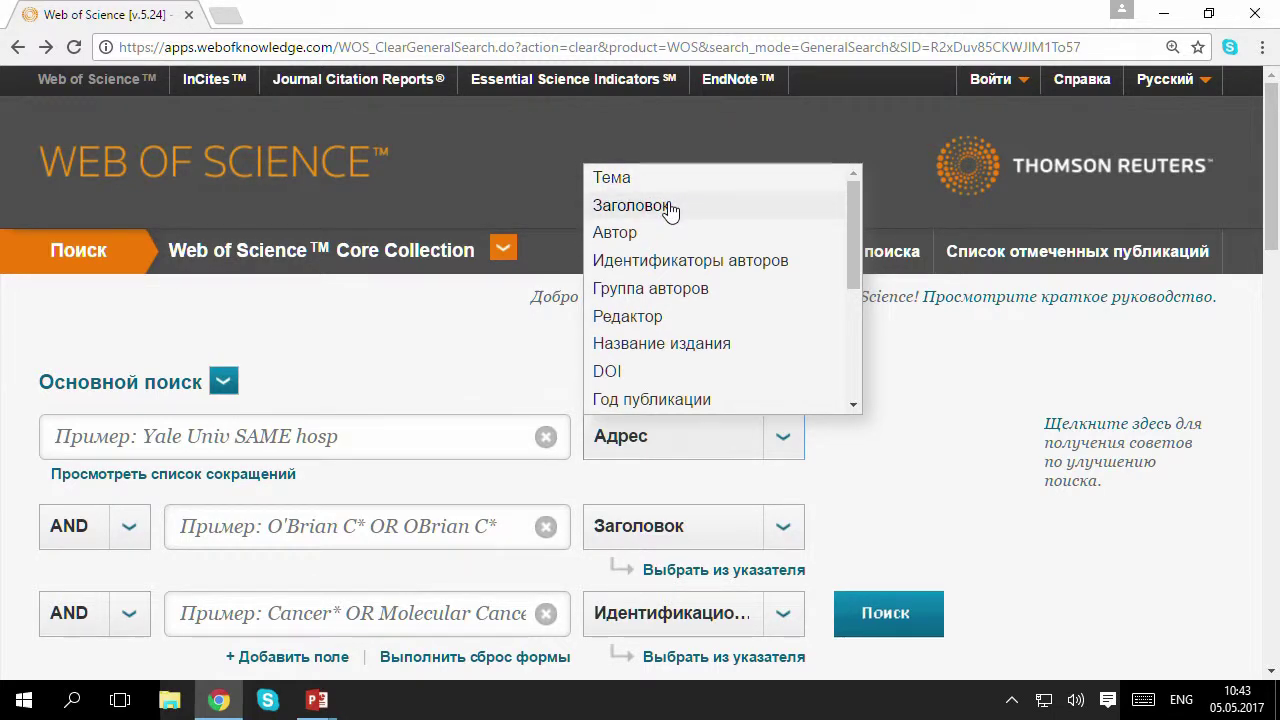
click(666, 205)
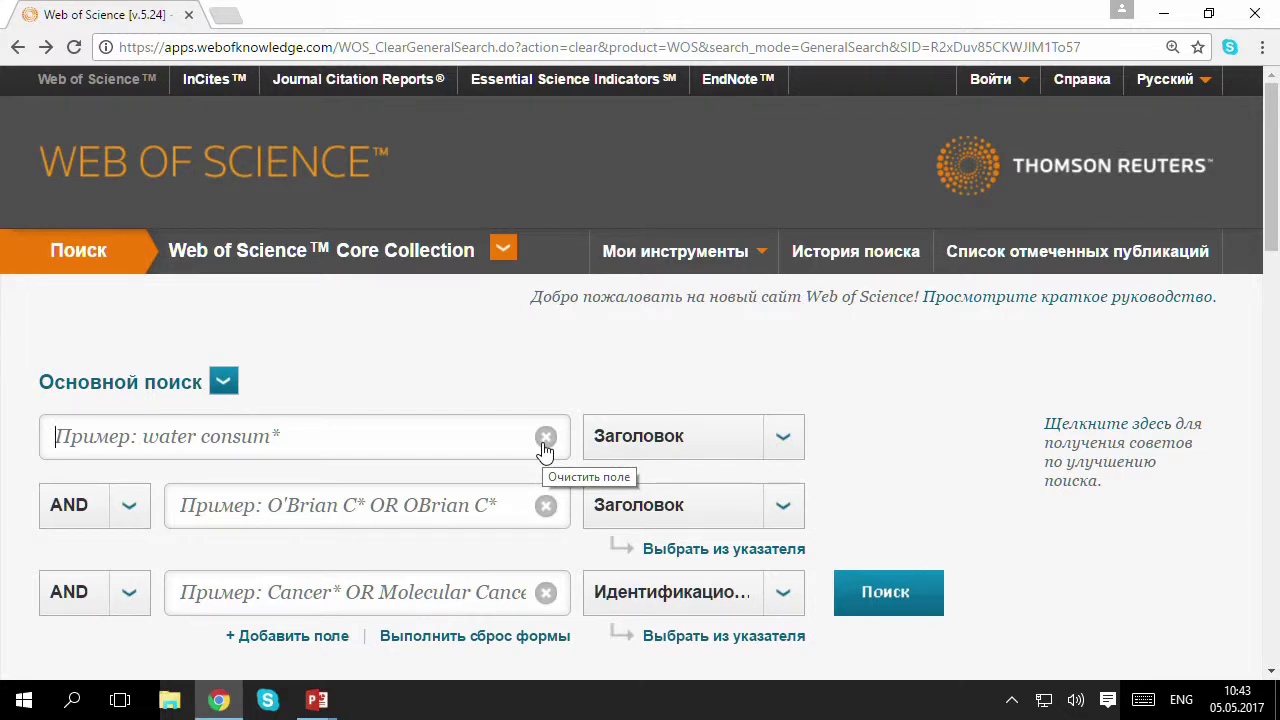
text(m)
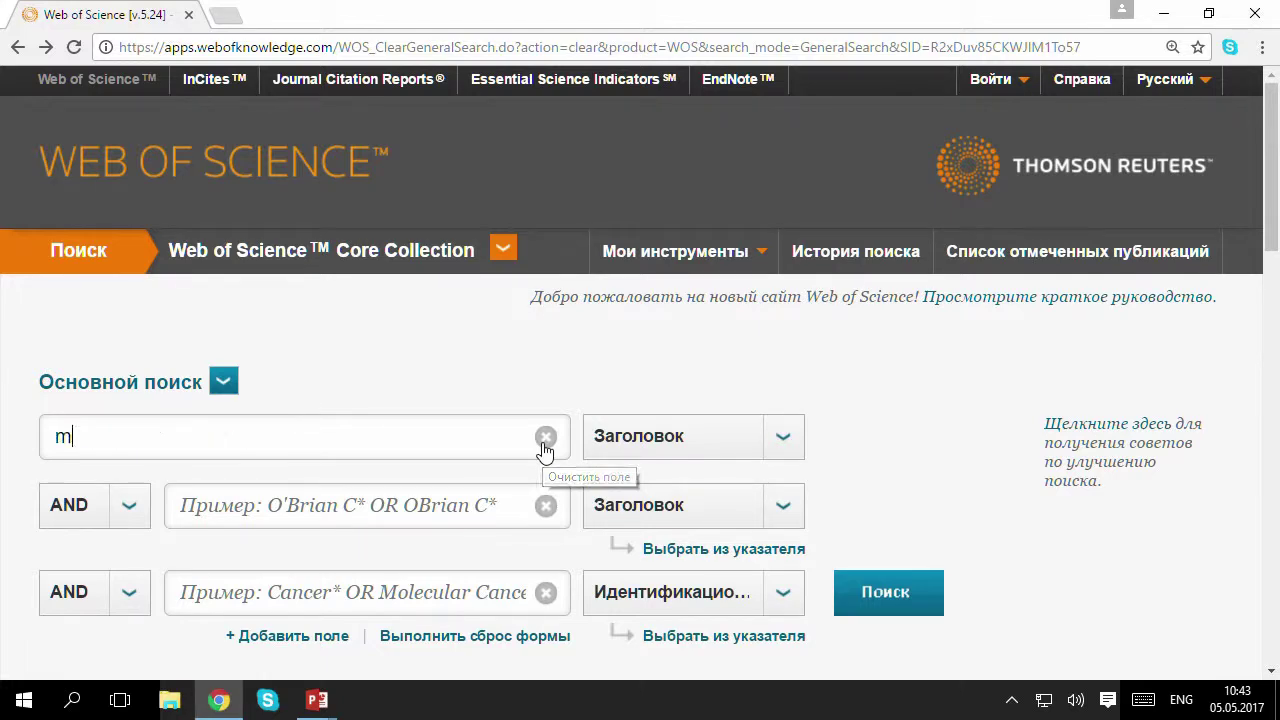
text(ate)
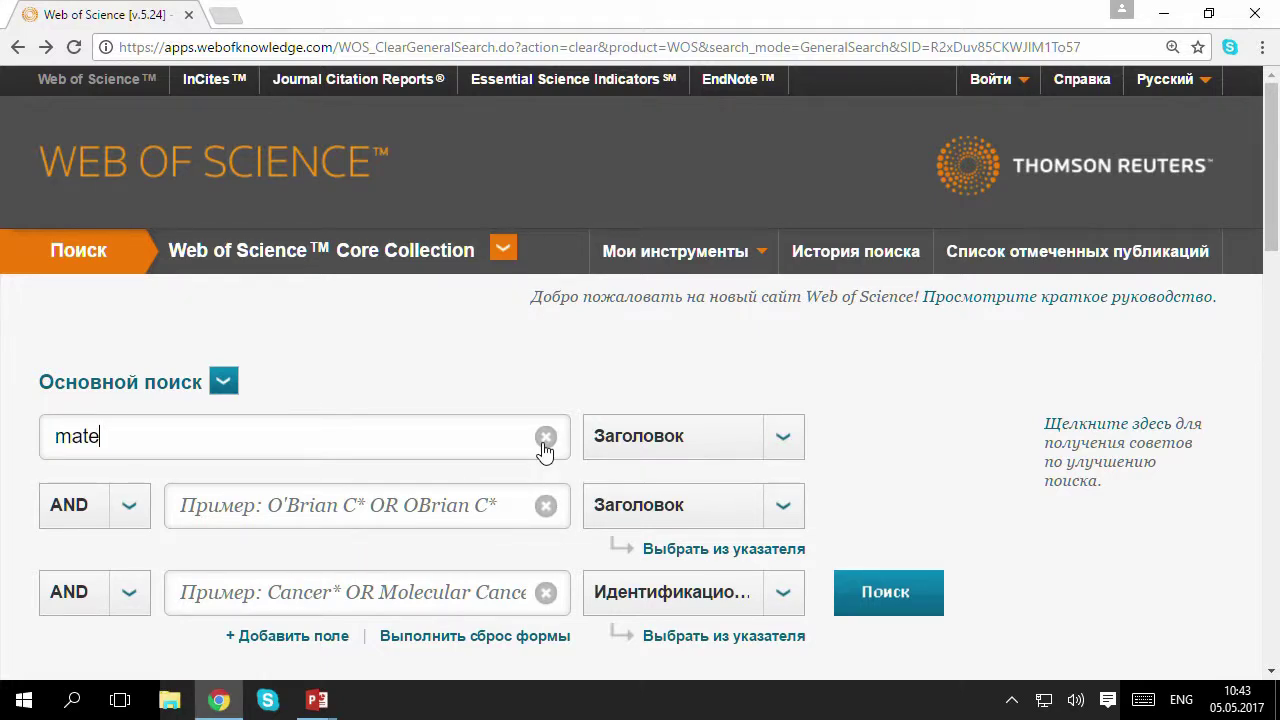
text(rial incentive)
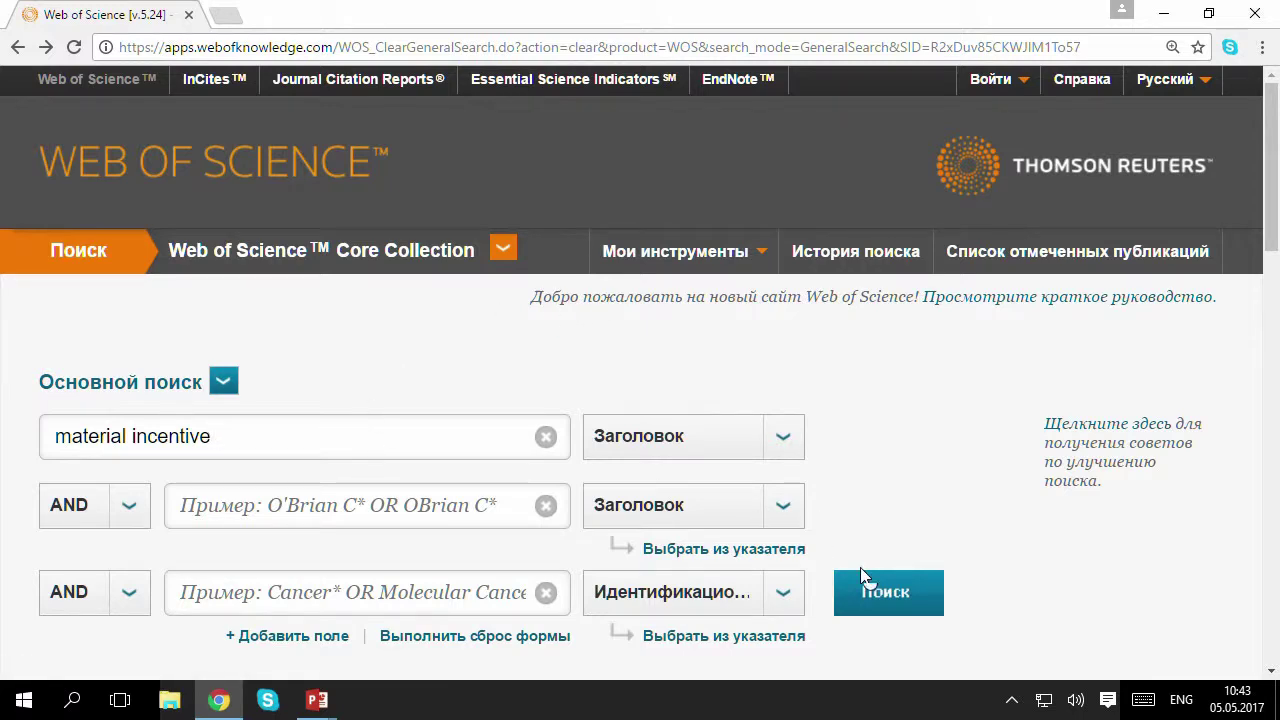
click(880, 589)
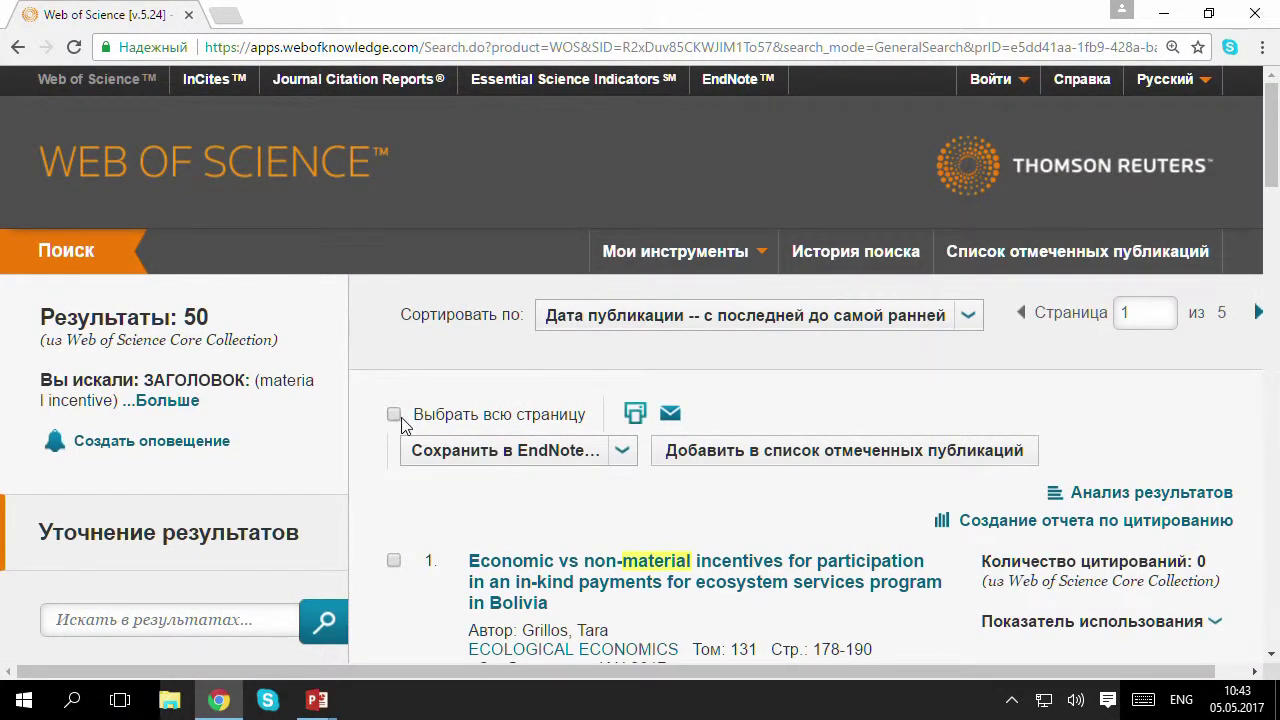
Scroll through the 50 'material incentive' results and expand the Авторы filter.
scroll(611, 371, down, 5)
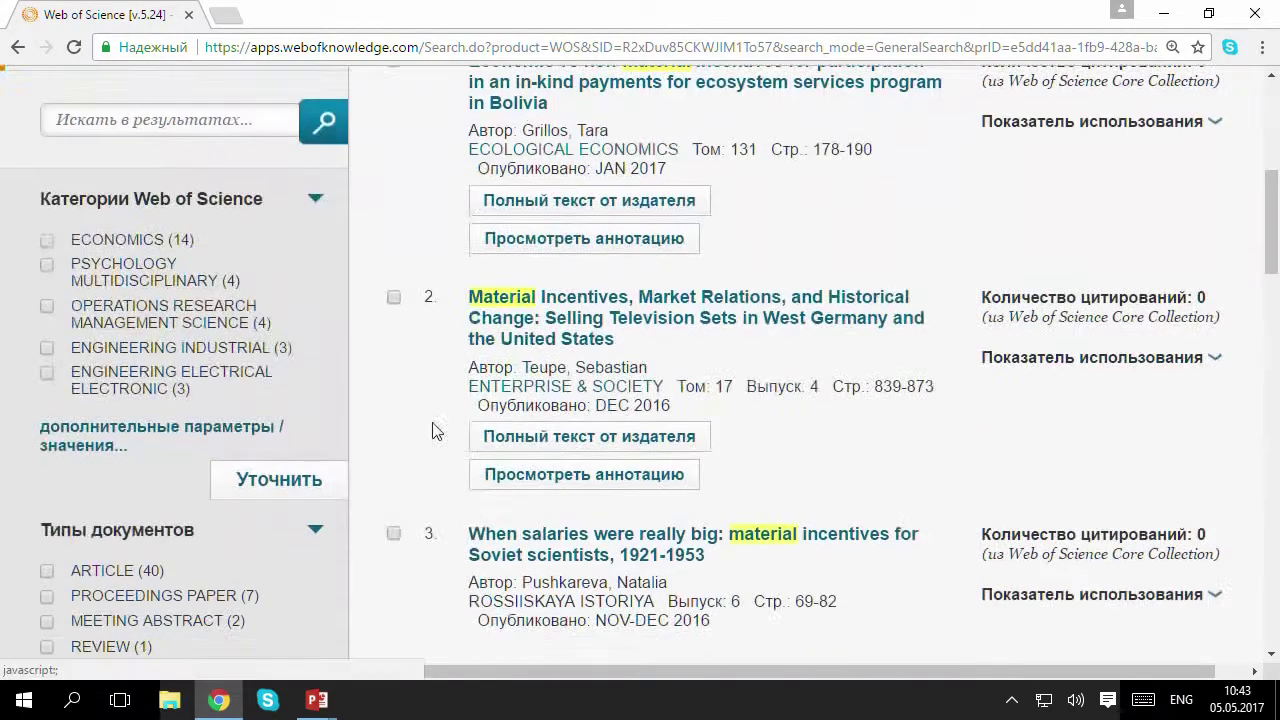
scroll(434, 428, up, 2)
scroll(198, 375, up, 3)
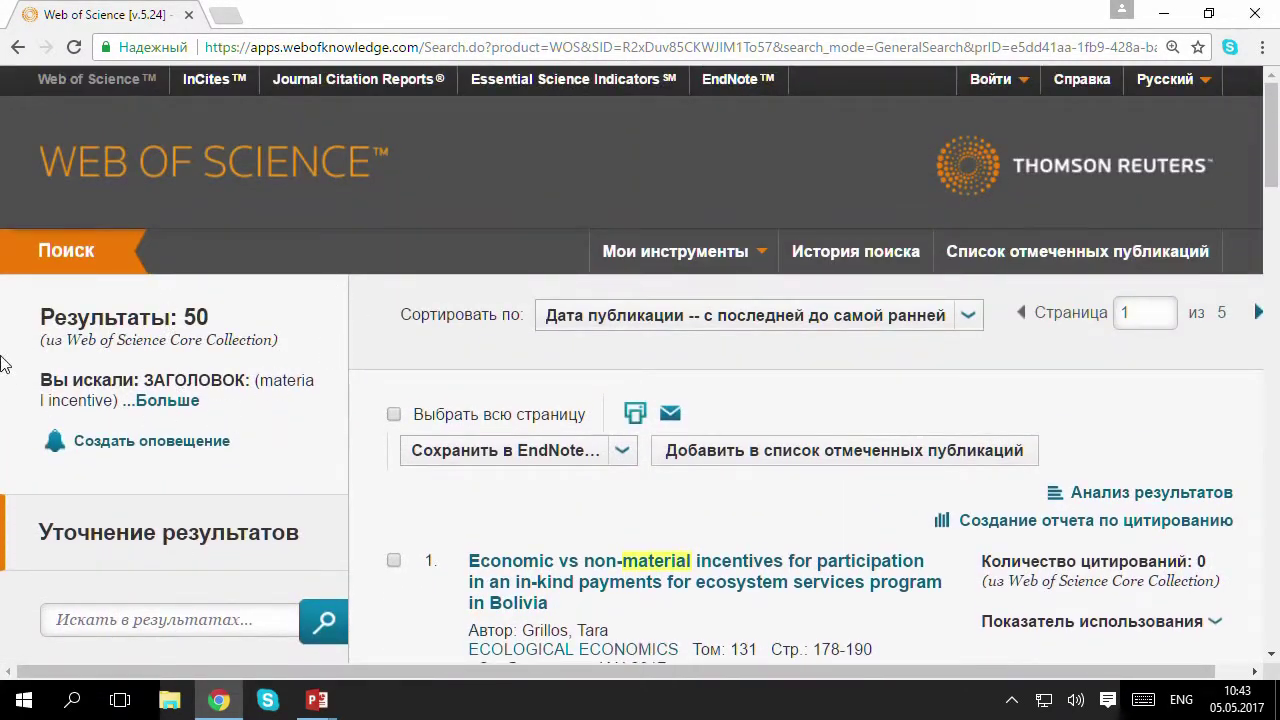
scroll(160, 510, down, 4)
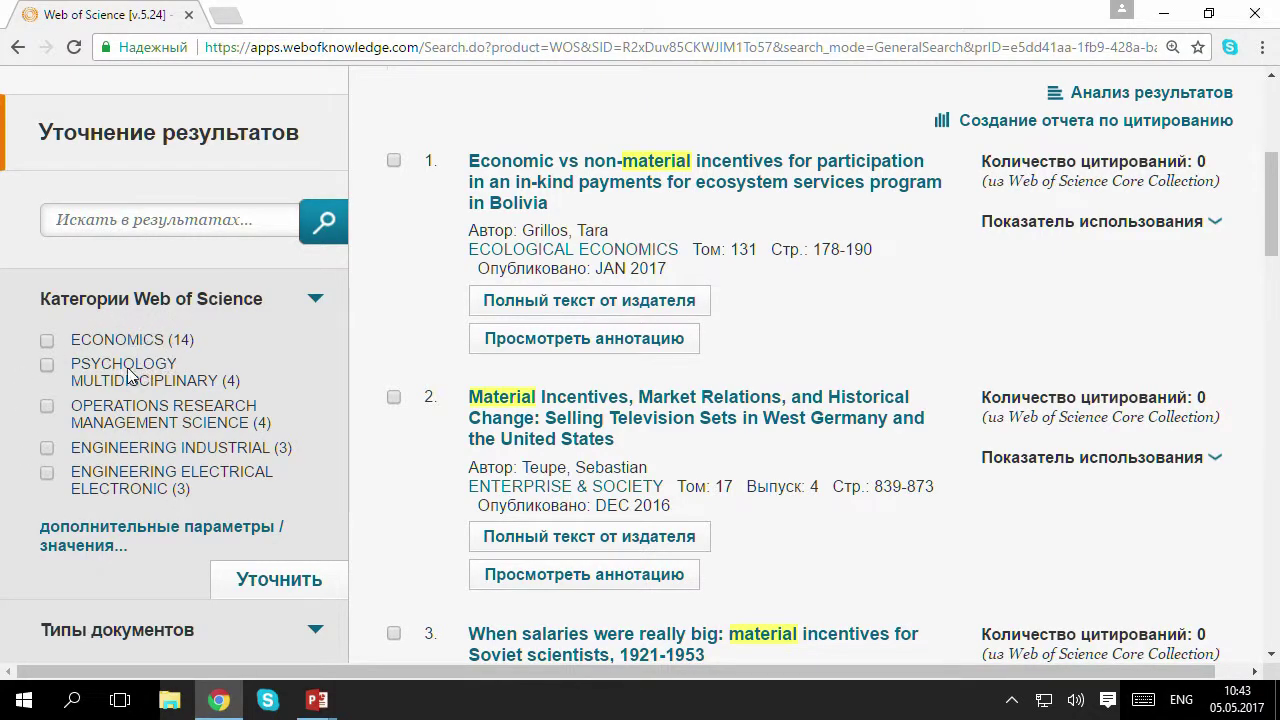
scroll(118, 443, down, 1)
scroll(118, 443, down, 3)
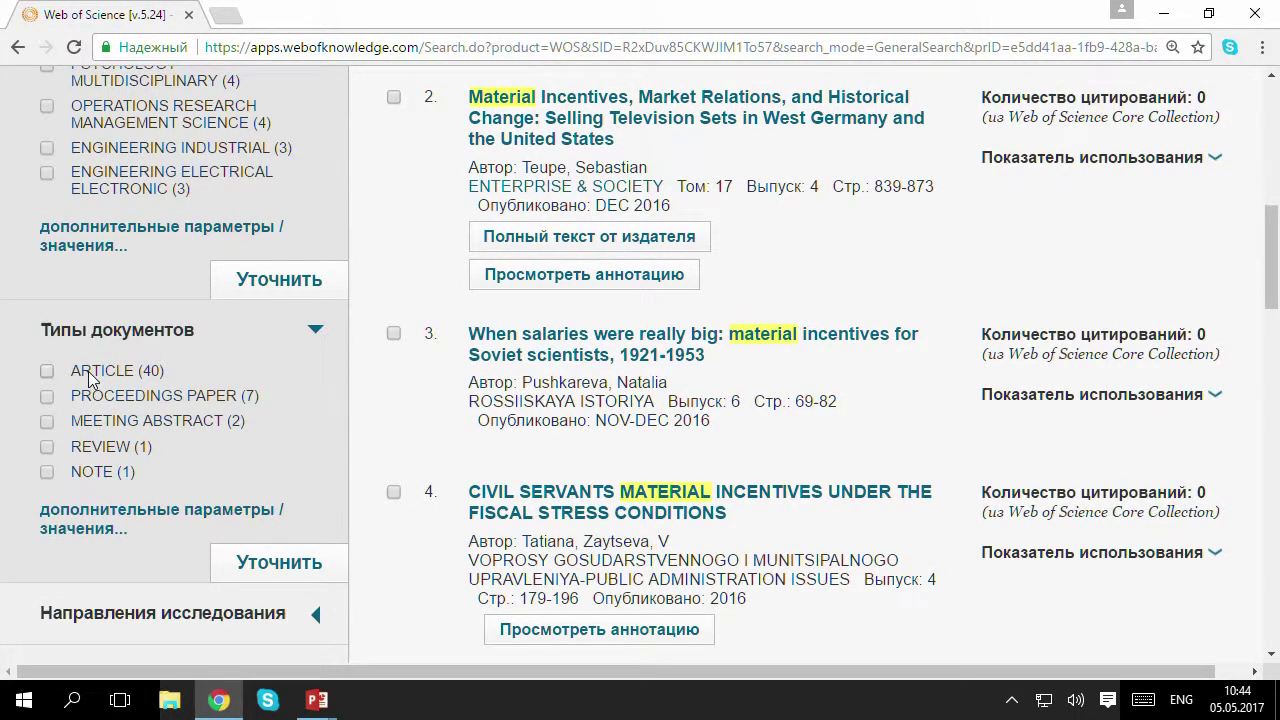
scroll(189, 390, down, 3)
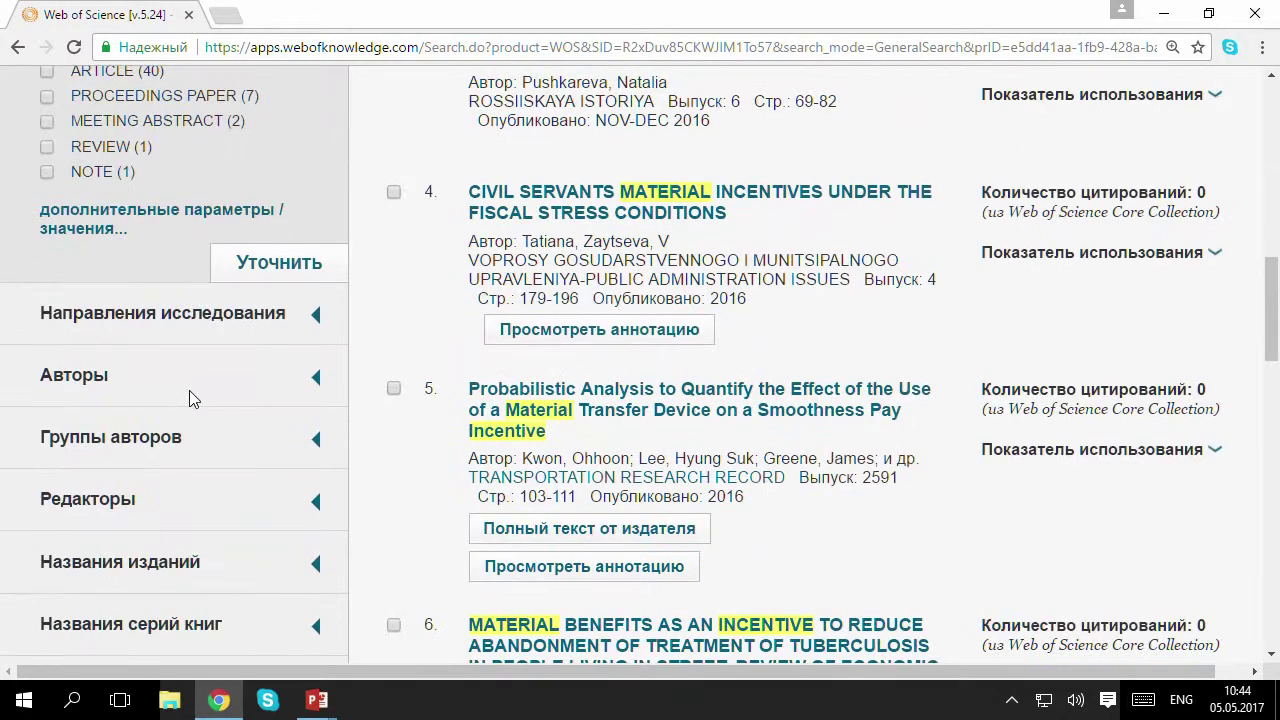
click(315, 374)
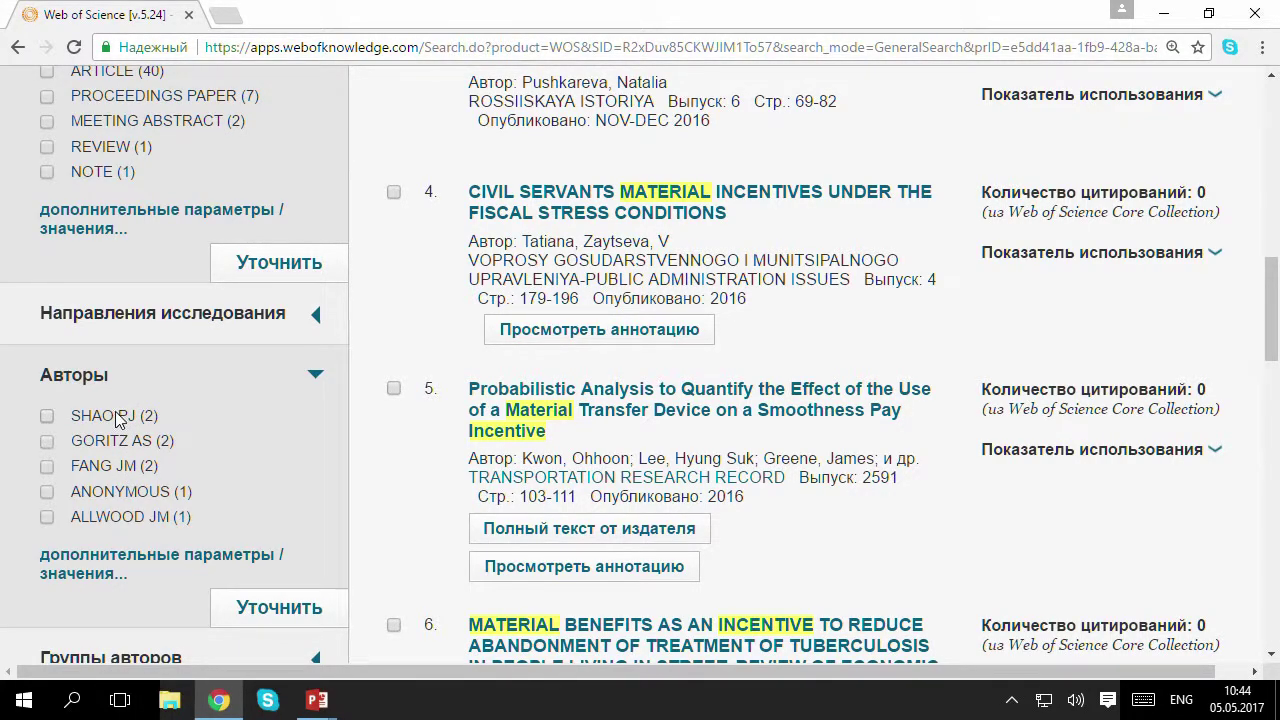
Expand the Названия изданий filter, then go back to the search form.
scroll(115, 418, up, 9)
scroll(163, 286, down, 8)
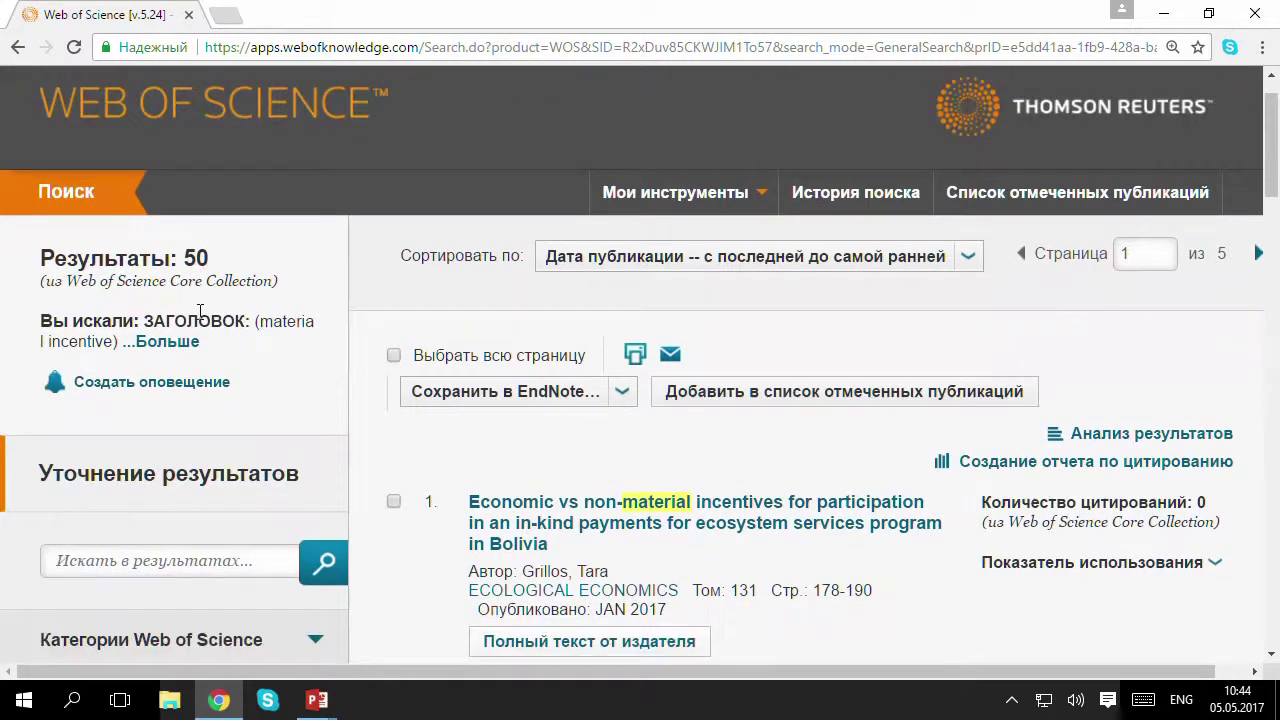
scroll(190, 300, down, 3)
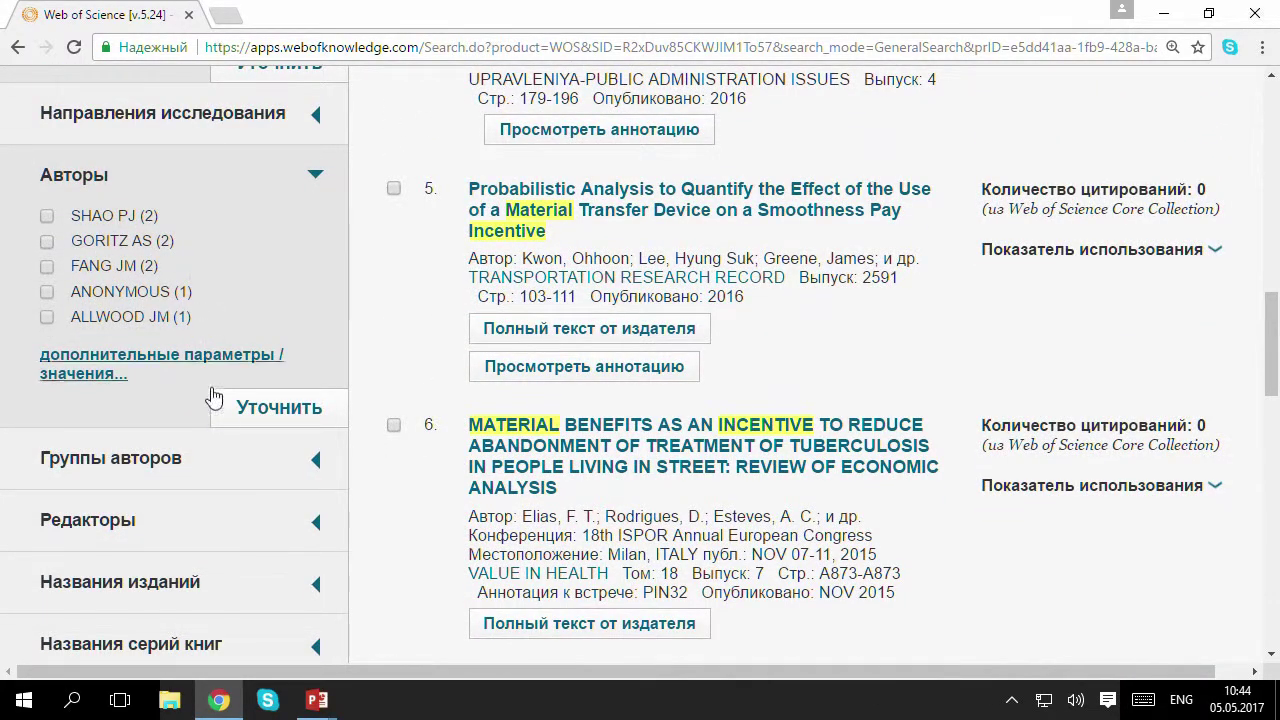
scroll(220, 440, down, 1)
click(315, 485)
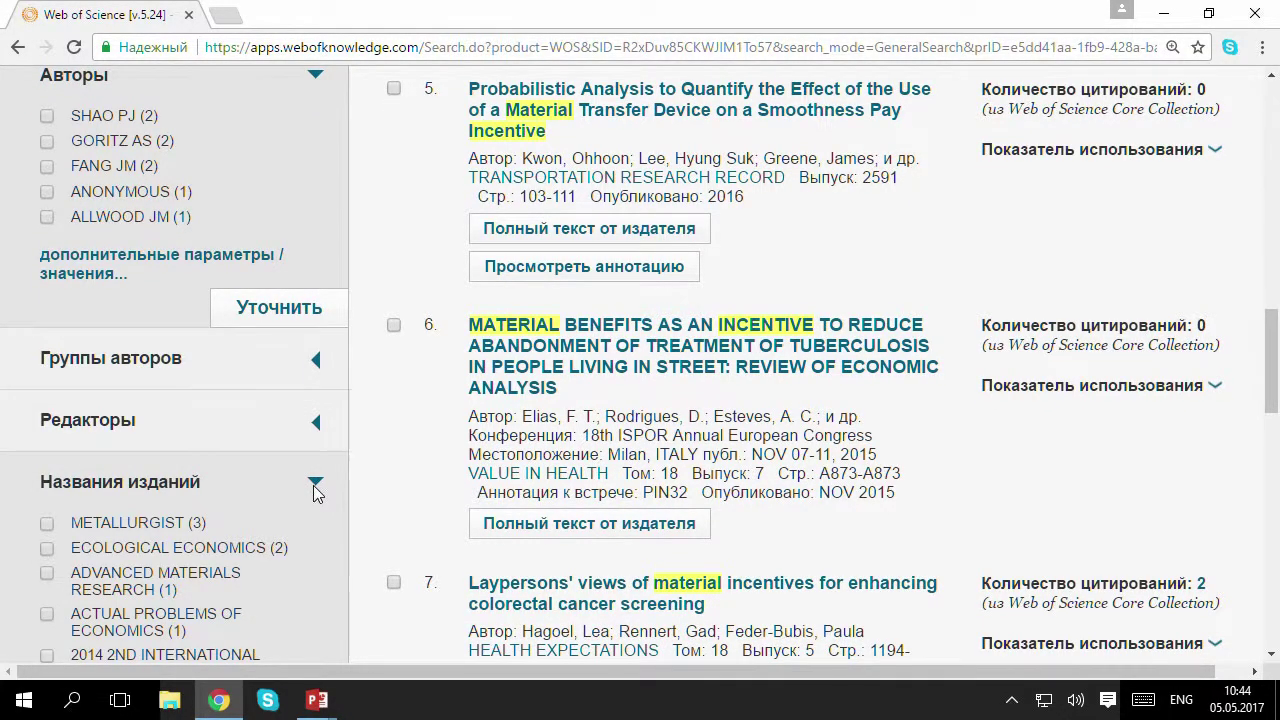
scroll(197, 385, down, 2)
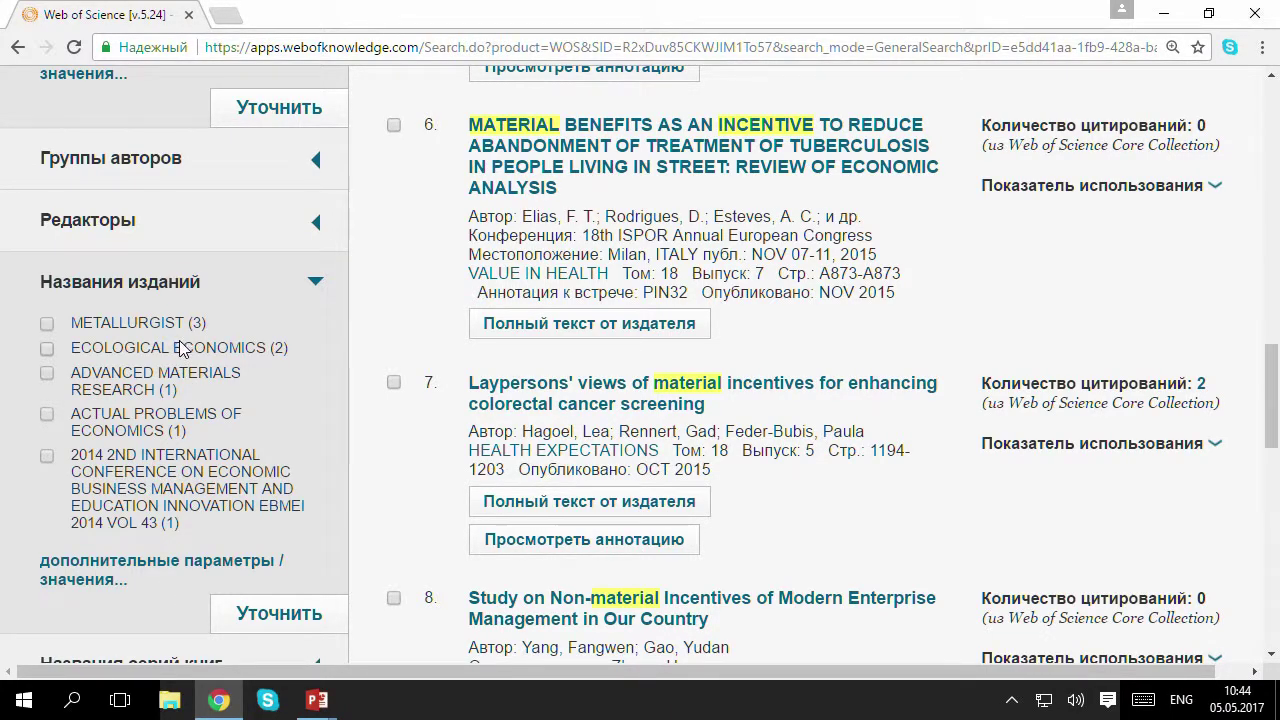
scroll(187, 350, up, 15)
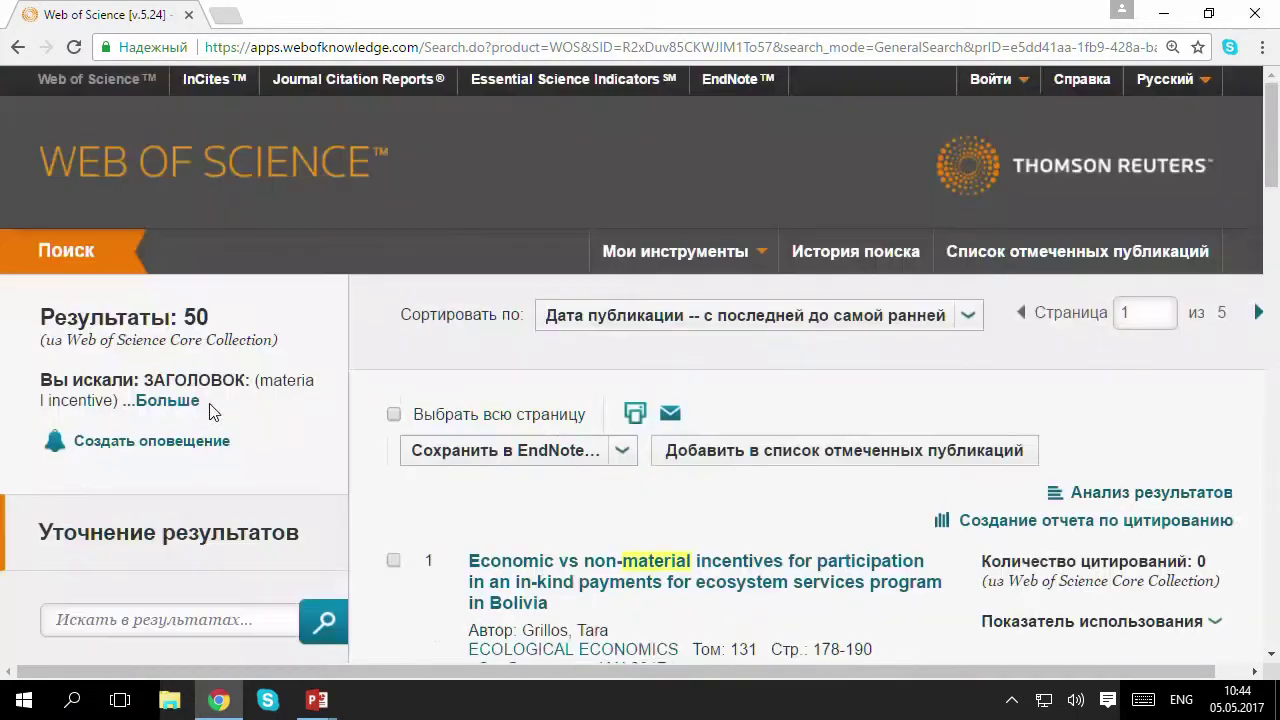
click(18, 47)
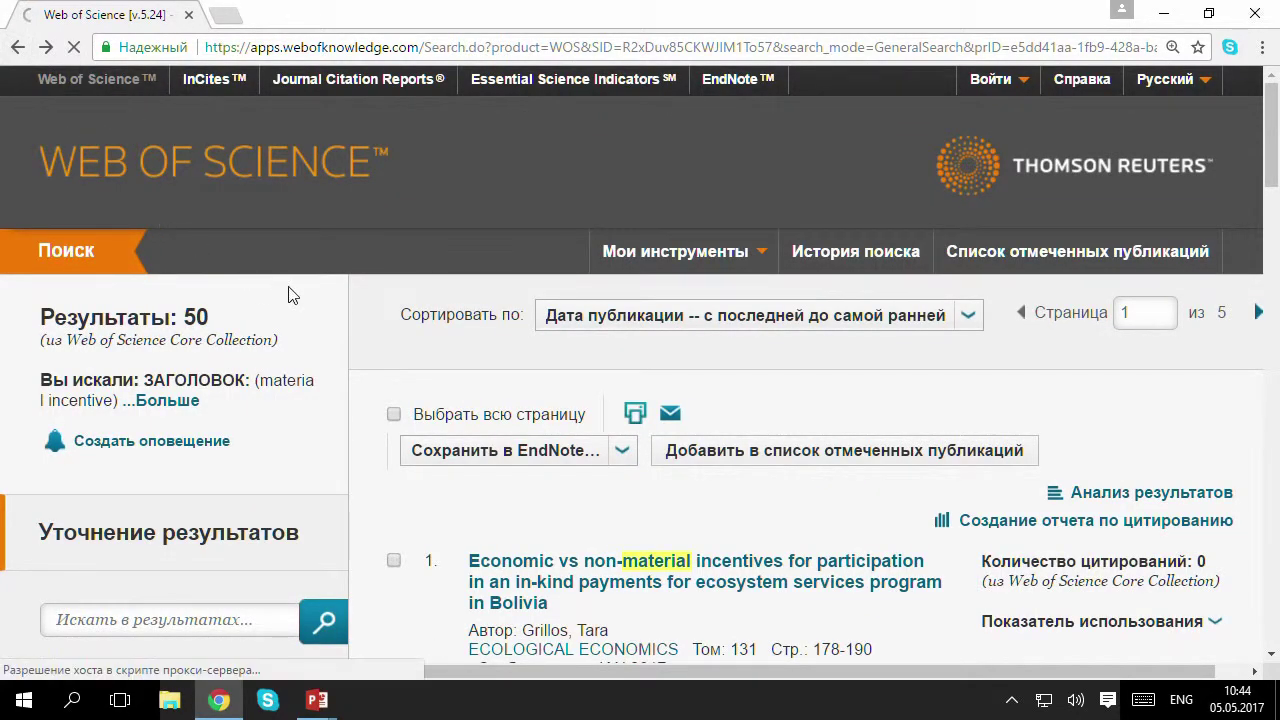
Remove 'material' from the query and run the title search for 'incentive' alone.
click(183, 446)
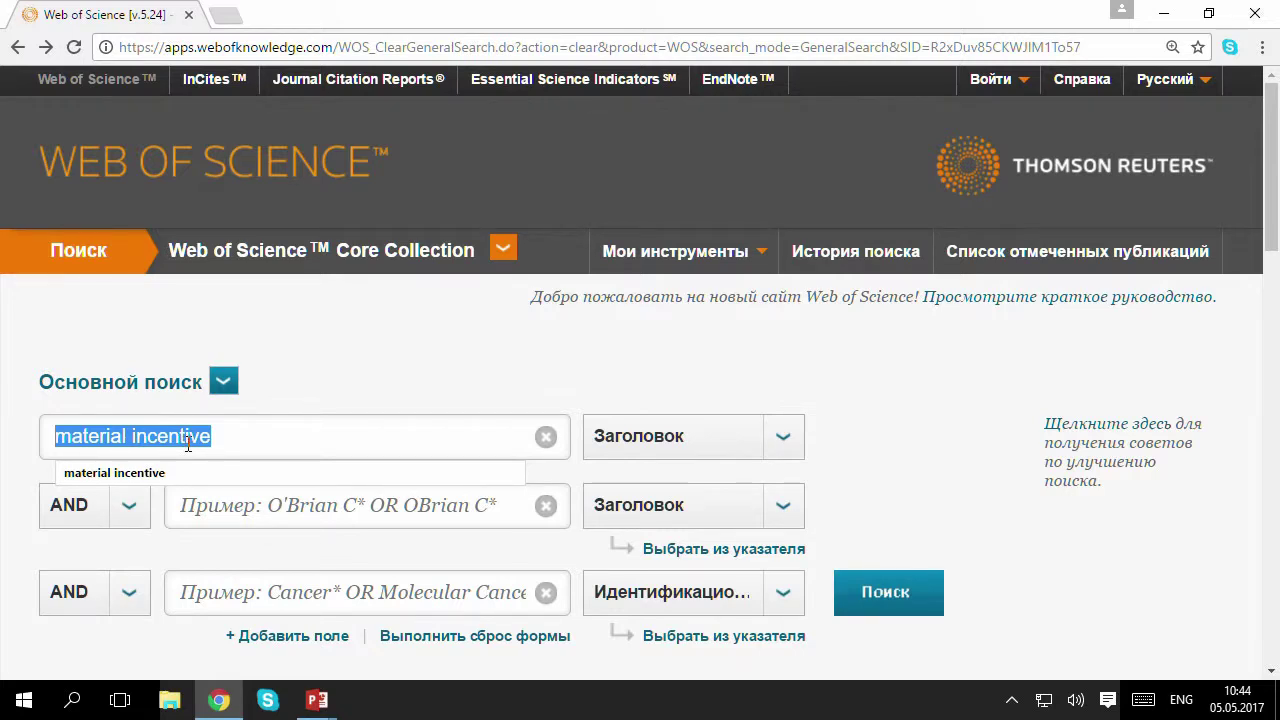
double_click(104, 436)
key(BackSpace)
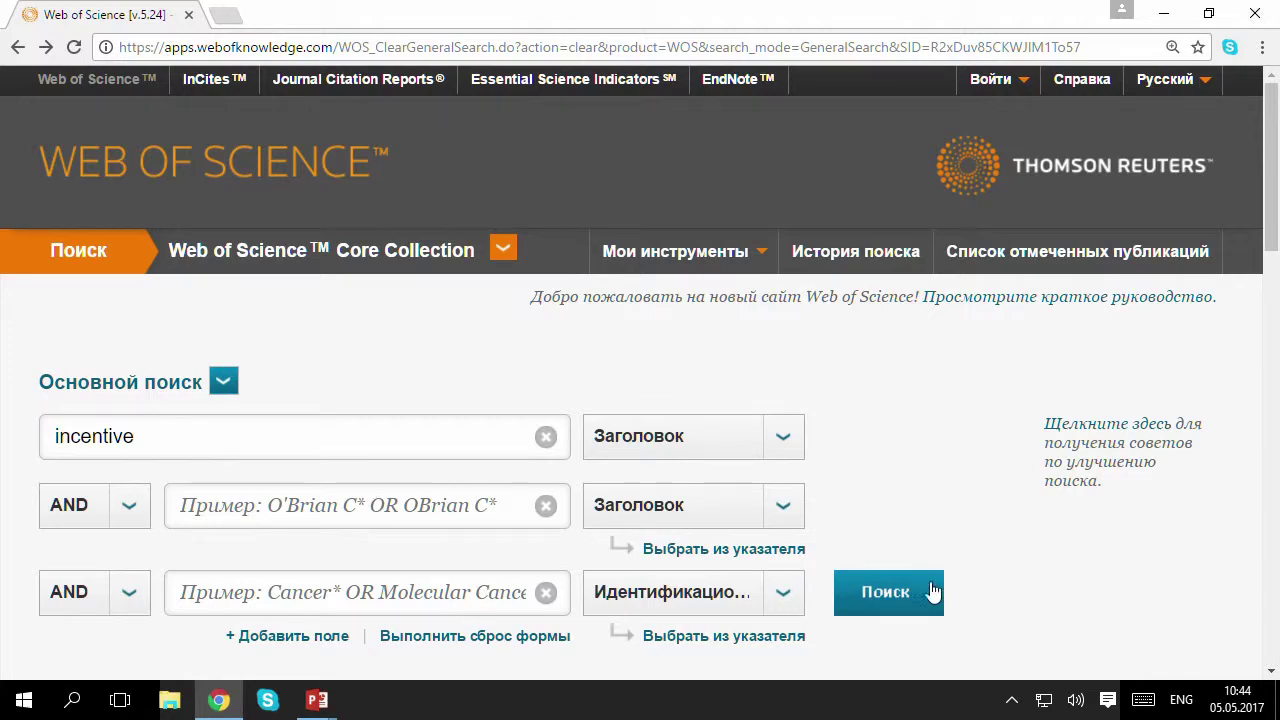
click(900, 595)
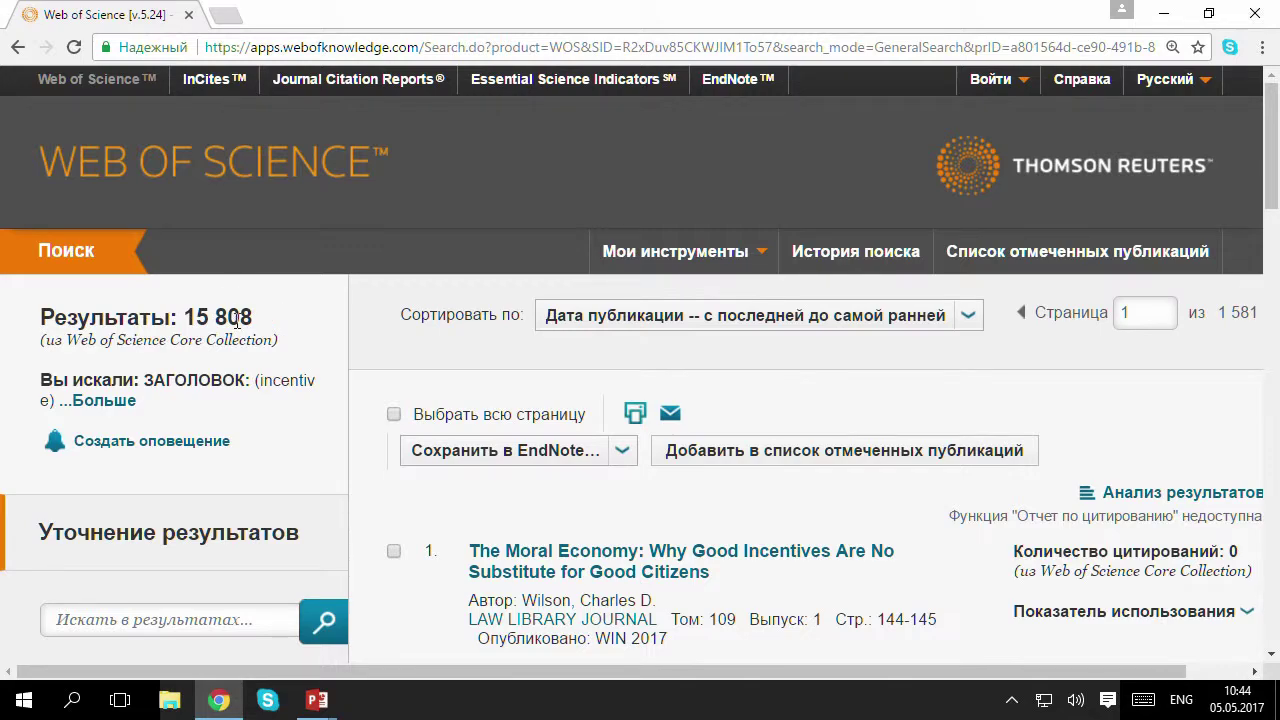
Tick the MANAGEMENT category filter and untick ECONOMICS.
scroll(236, 318, down, 3)
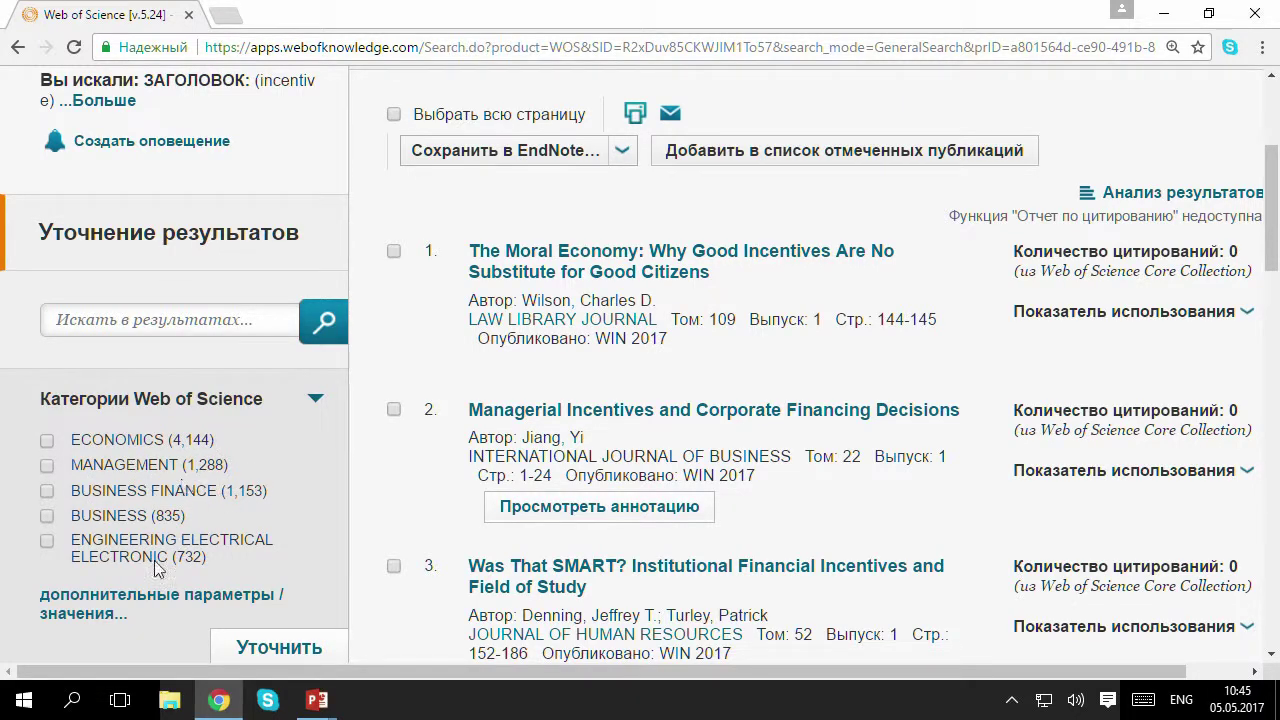
scroll(160, 565, down, 2)
scroll(147, 459, up, 2)
click(47, 465)
click(45, 437)
Expand the author filter, then expand and collapse the Группы авторов section.
scroll(78, 455, down, 3)
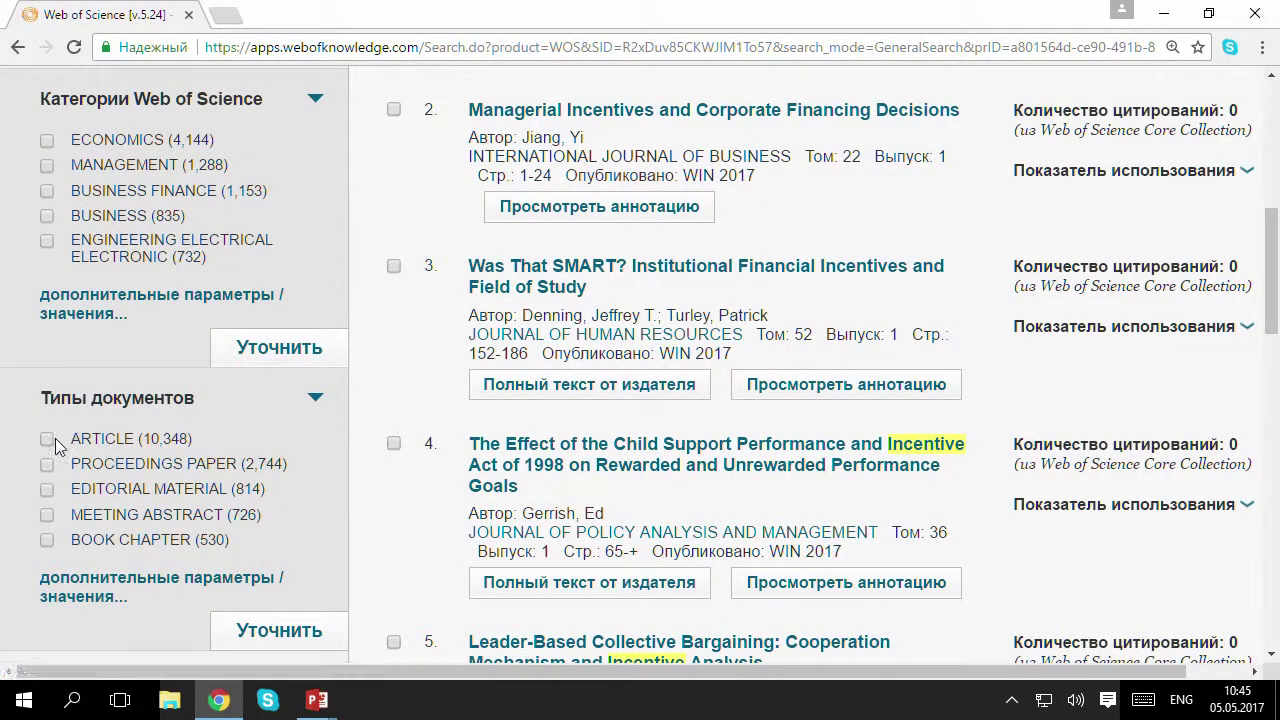
scroll(100, 500, down, 5)
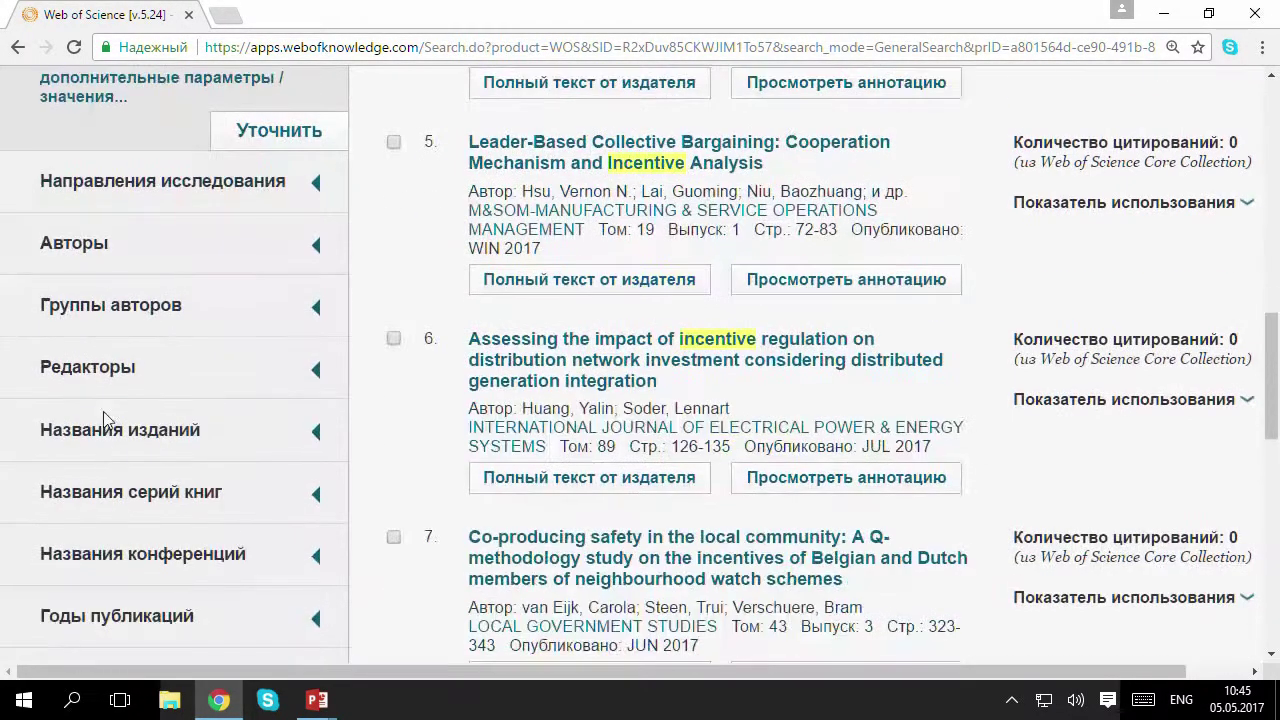
click(315, 246)
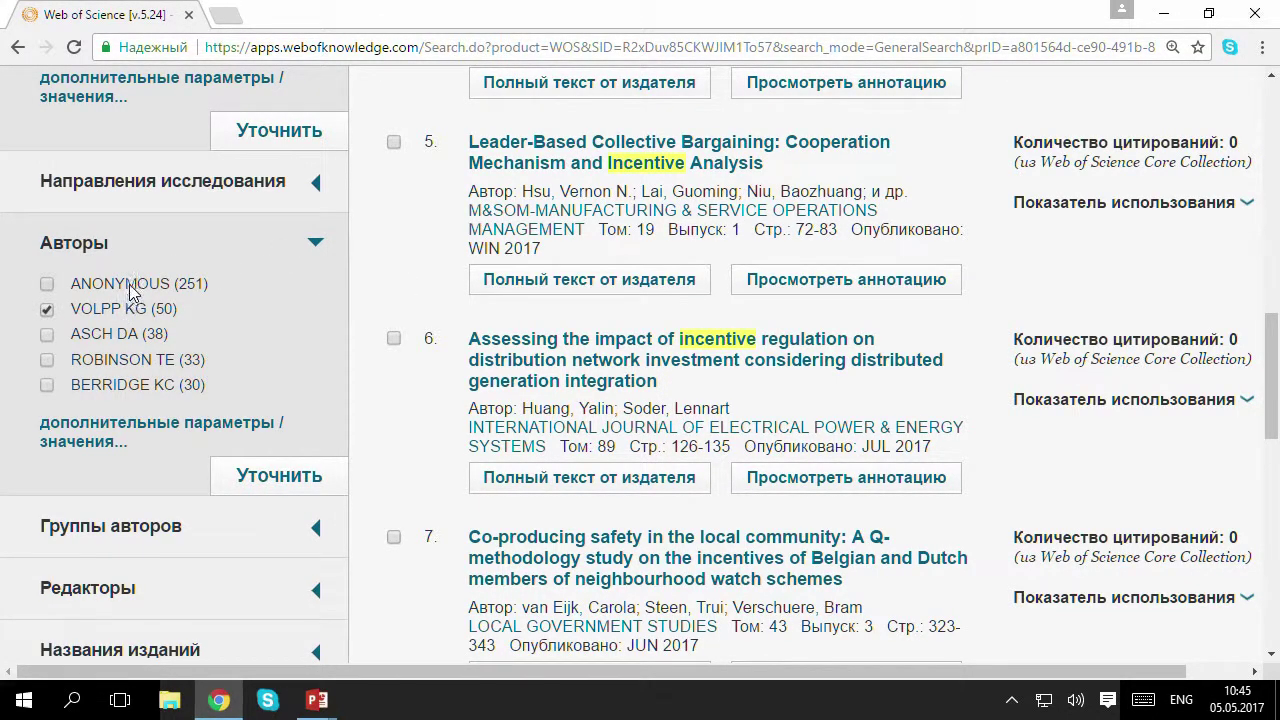
scroll(330, 430, down, 2)
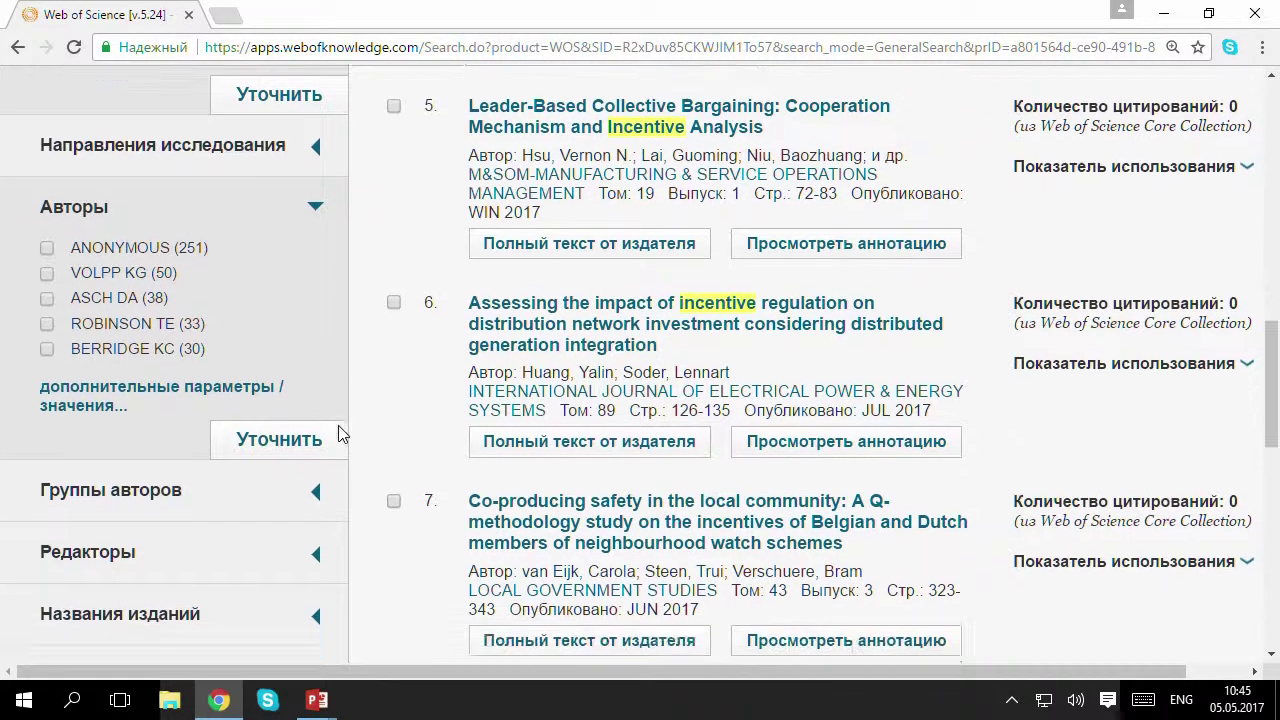
click(316, 330)
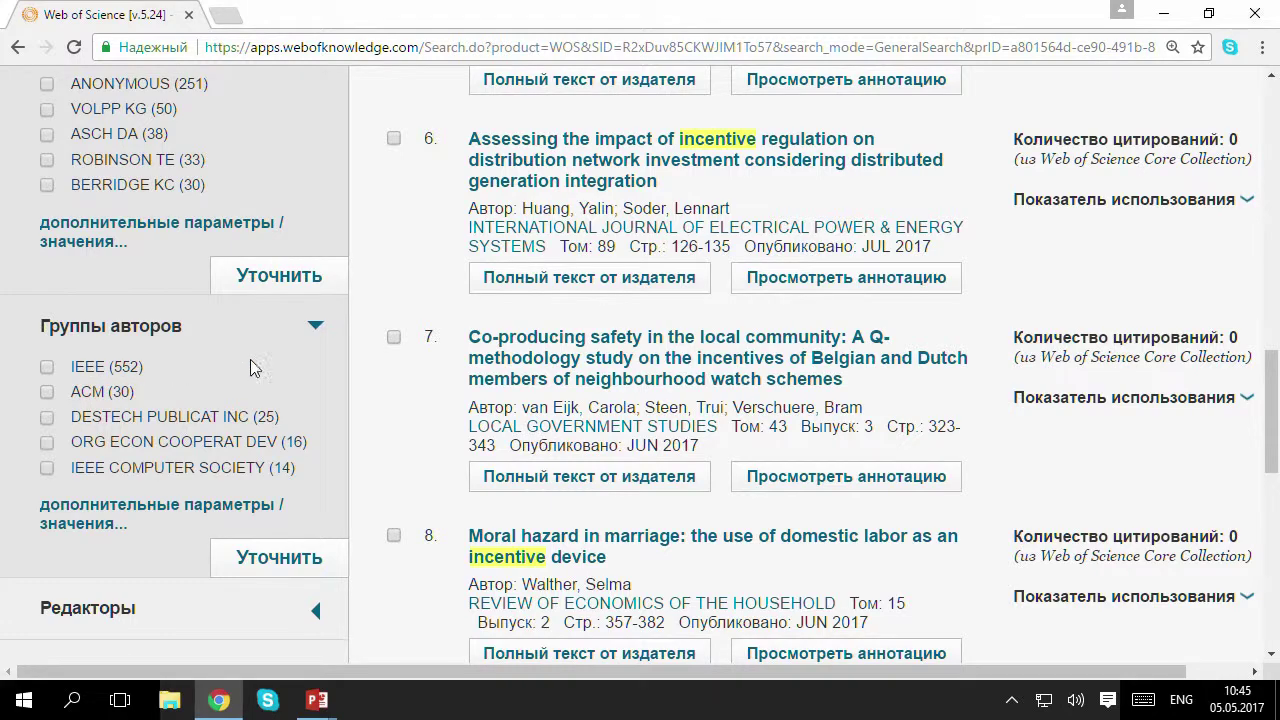
click(318, 328)
Mark the first result, 'The Moral Economy'.
scroll(320, 330, up, 1)
scroll(322, 386, down, 2)
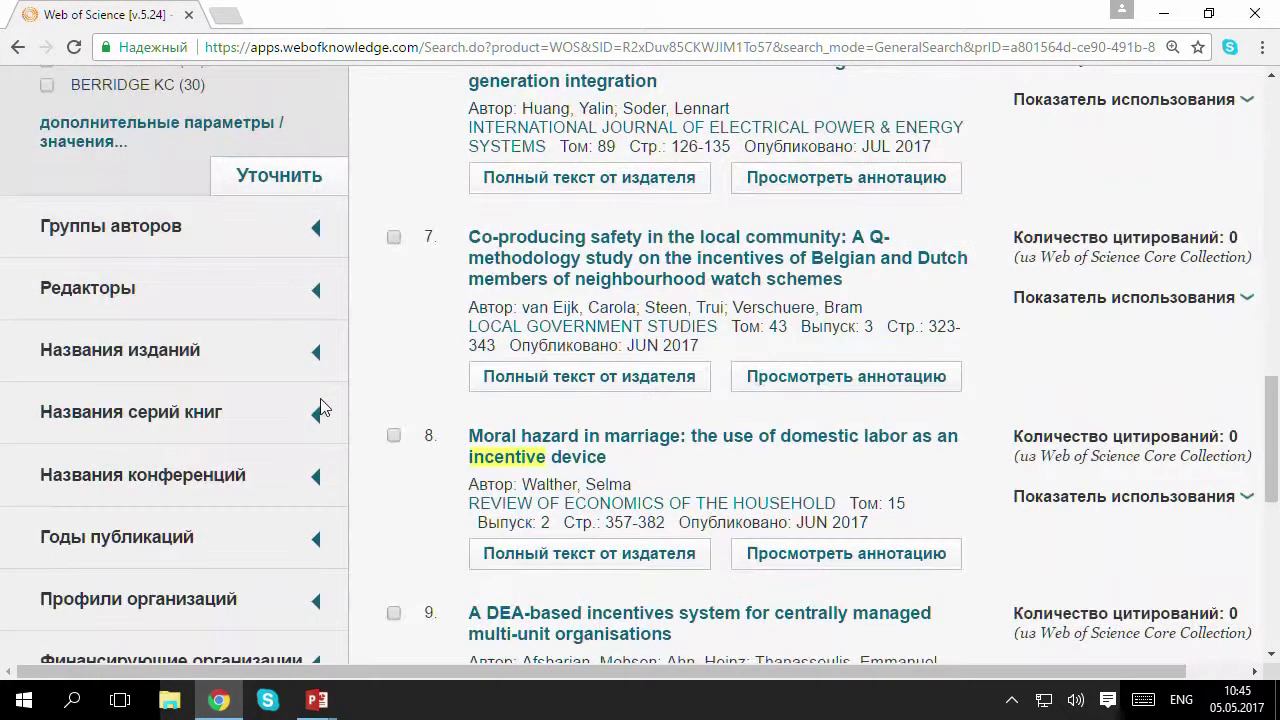
scroll(320, 408, down, 3)
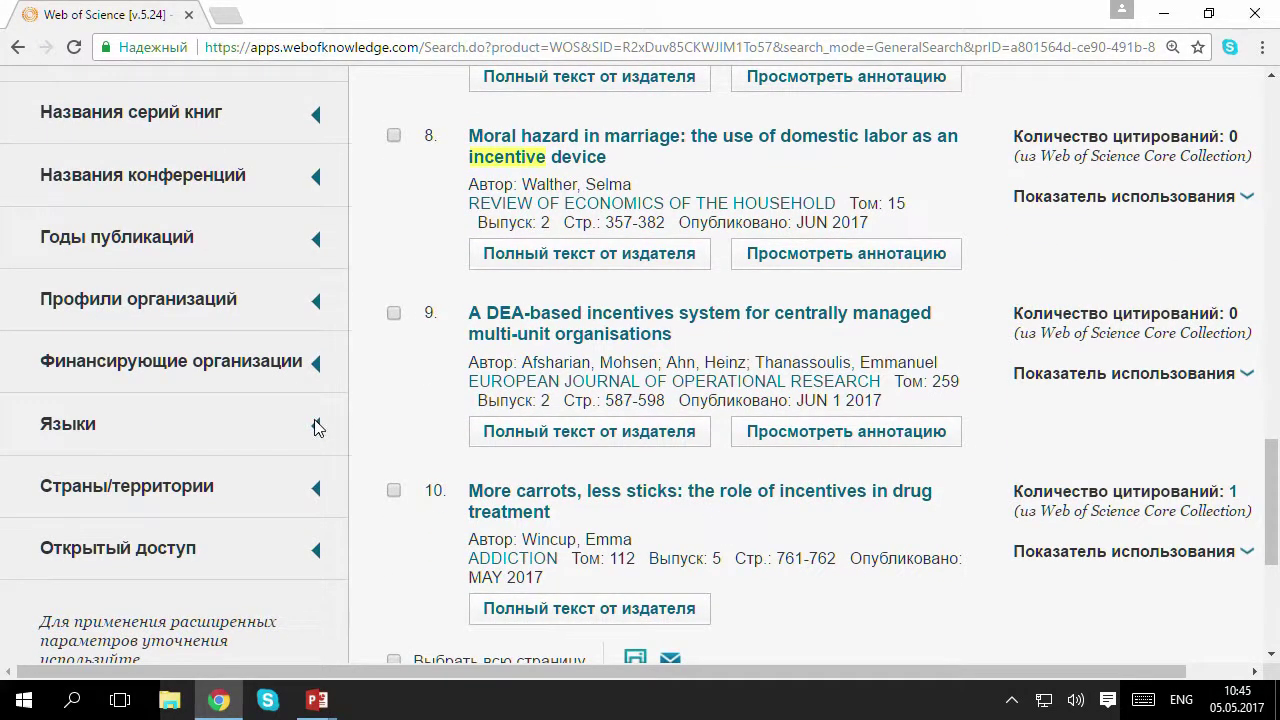
scroll(128, 487, up, 12)
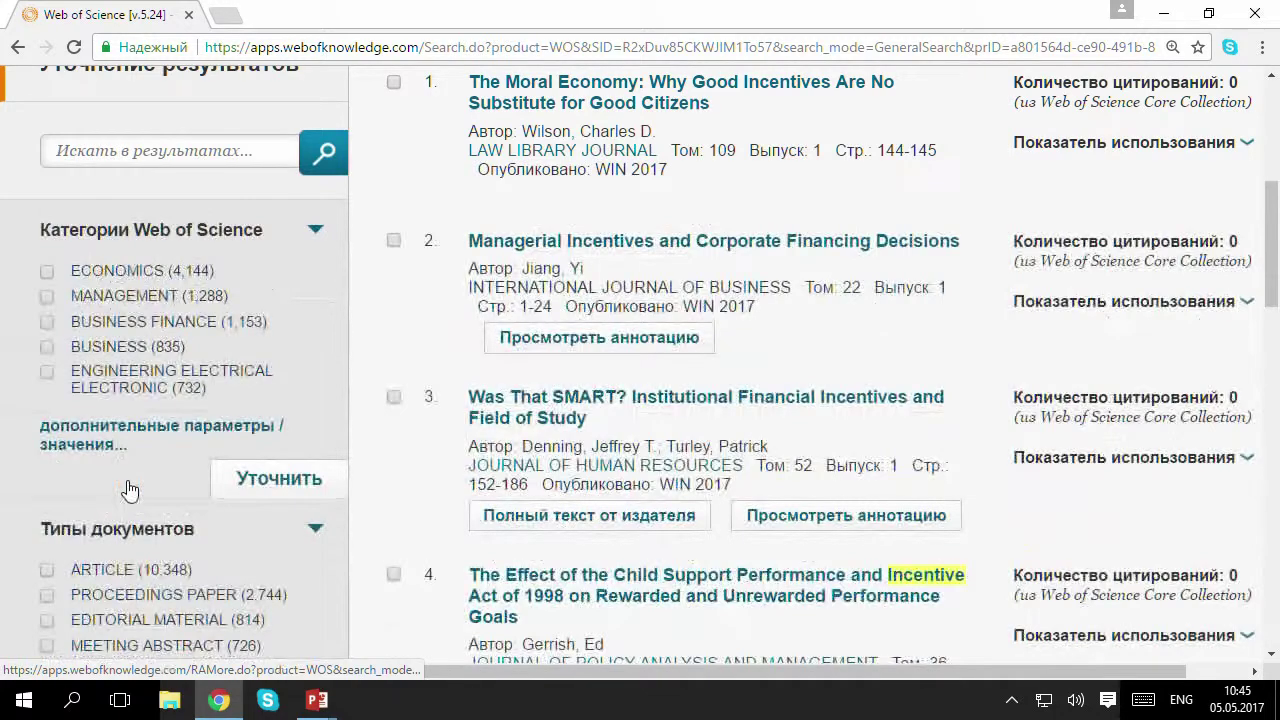
scroll(128, 490, up, 3)
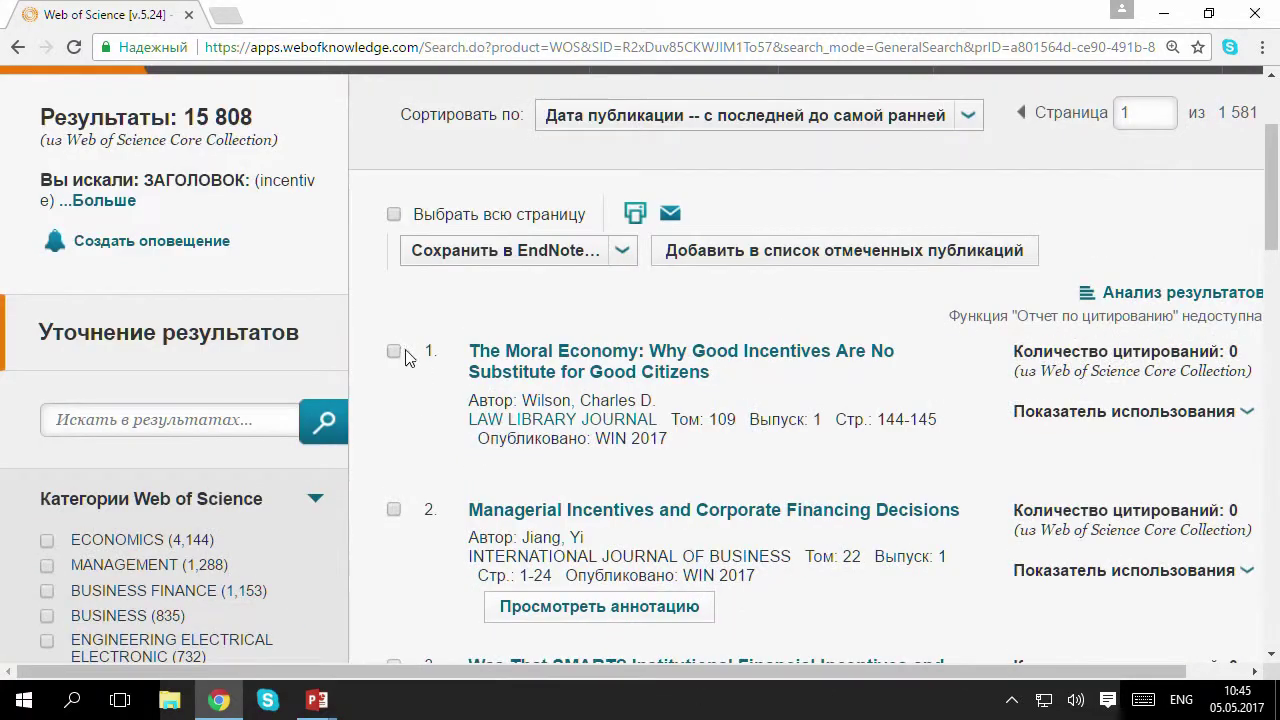
click(394, 354)
Mark the second result on managerial incentives and glance at the Мои инструменты list.
click(394, 514)
scroll(410, 515, down, 2)
scroll(400, 468, down, 2)
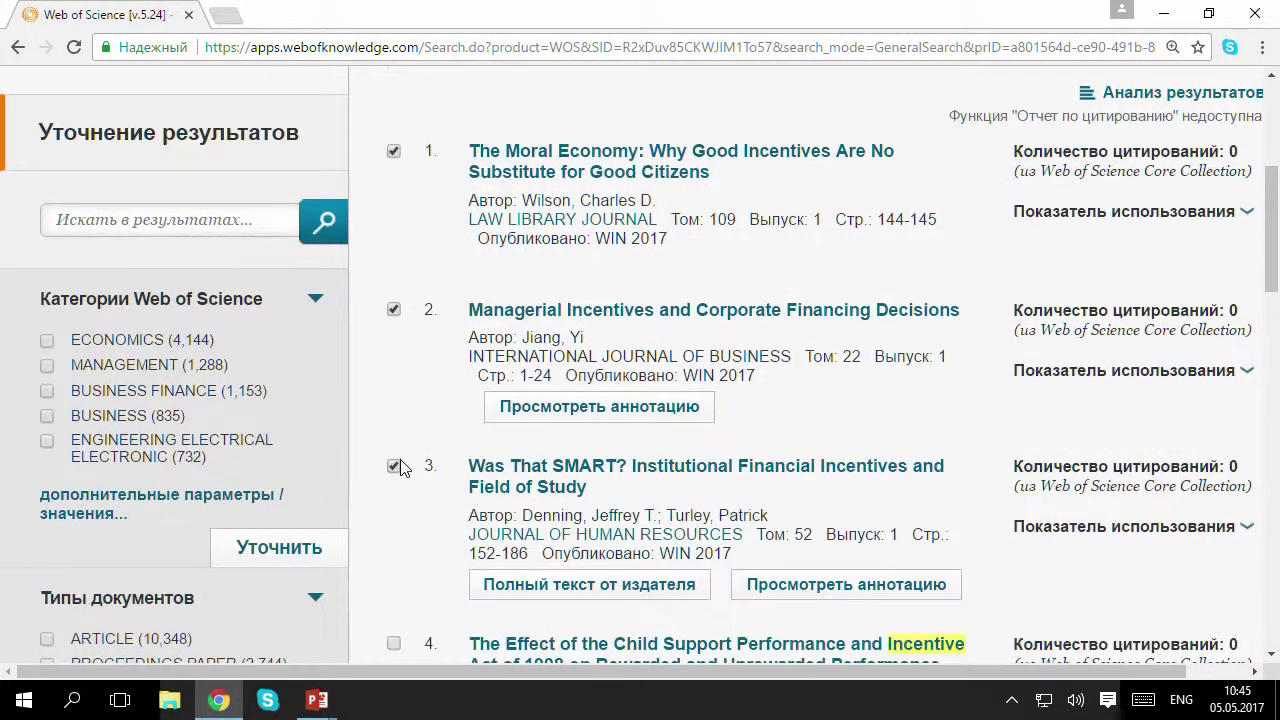
scroll(425, 480, up, 5)
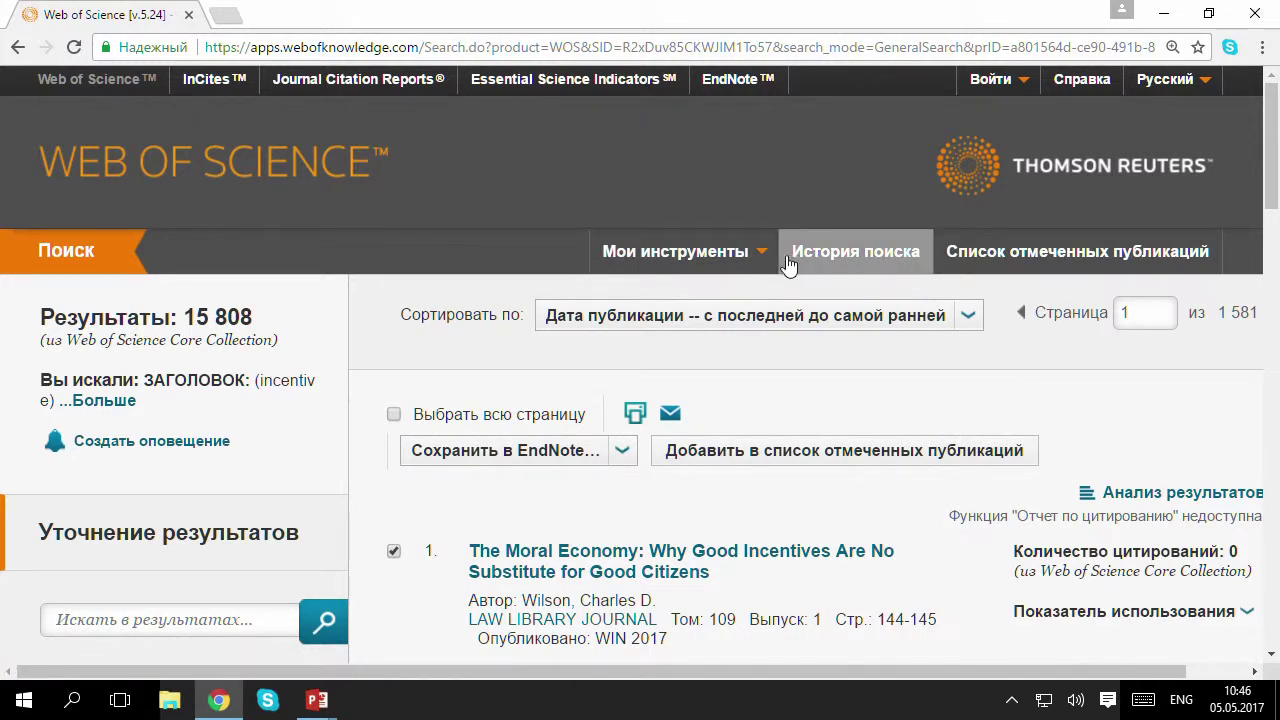
click(690, 251)
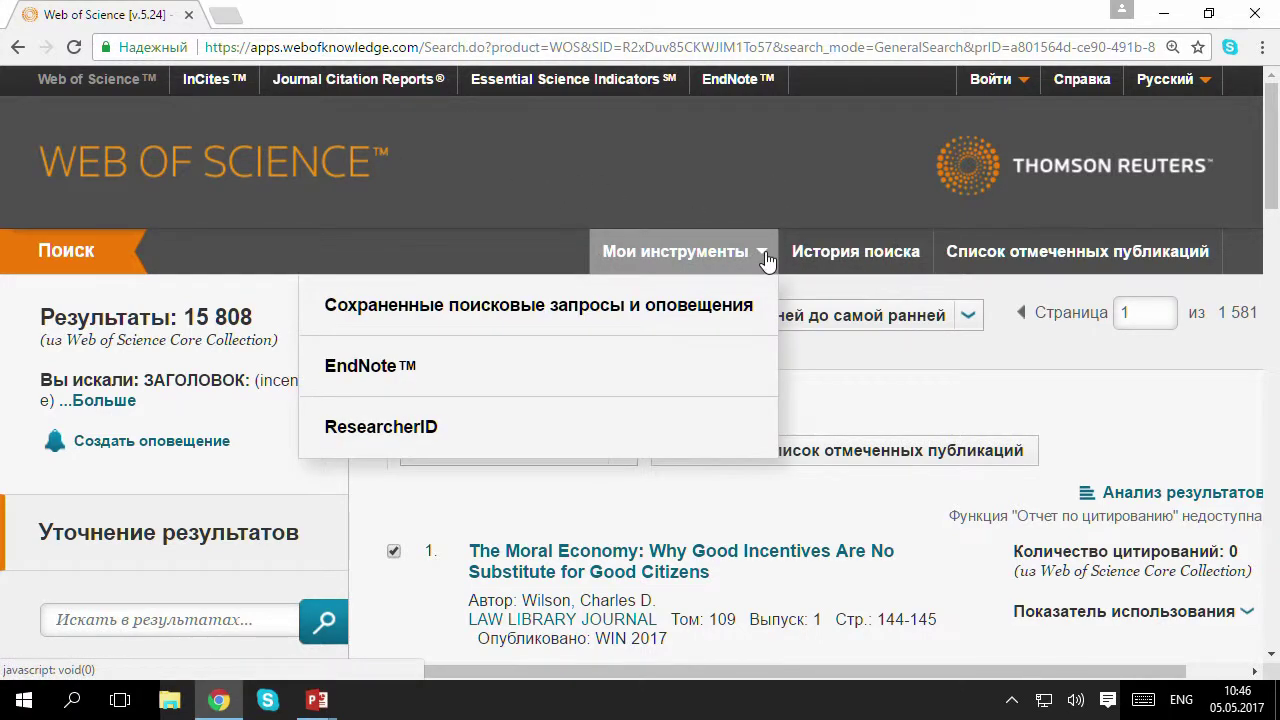
click(685, 180)
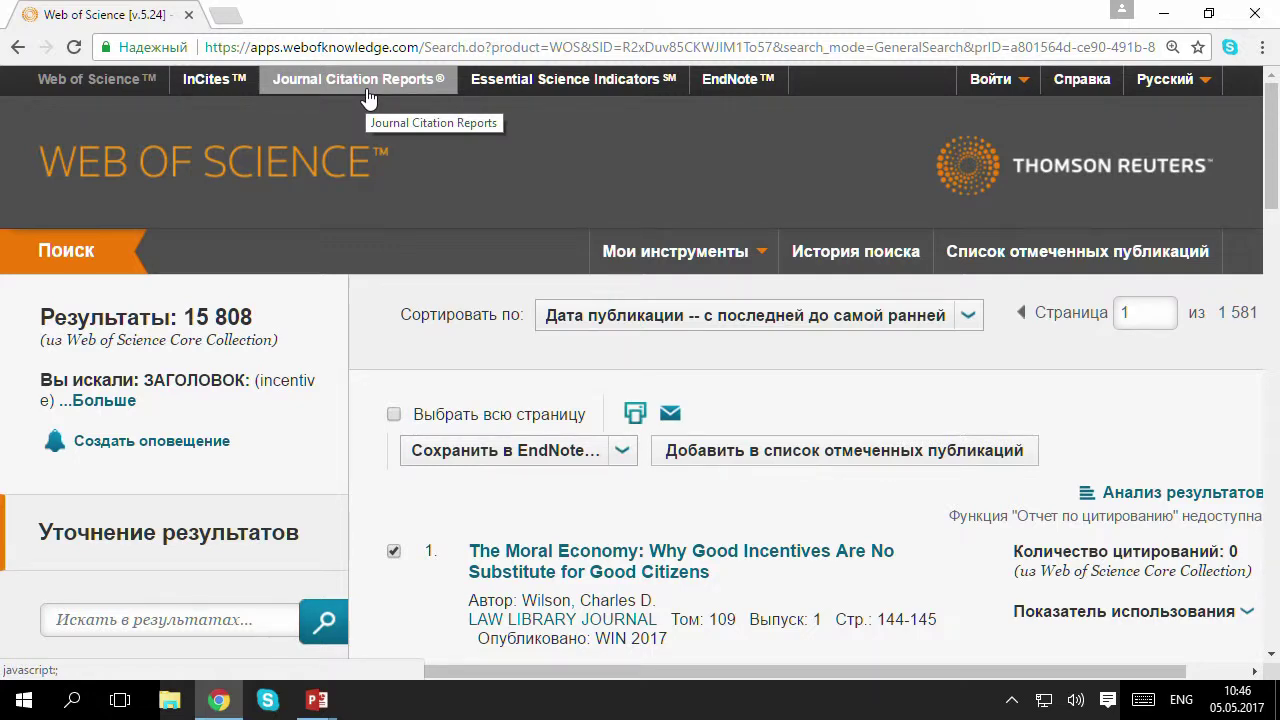
Expand the Языки and Страны/территории filters to show language and country counts.
scroll(321, 254, down, 15)
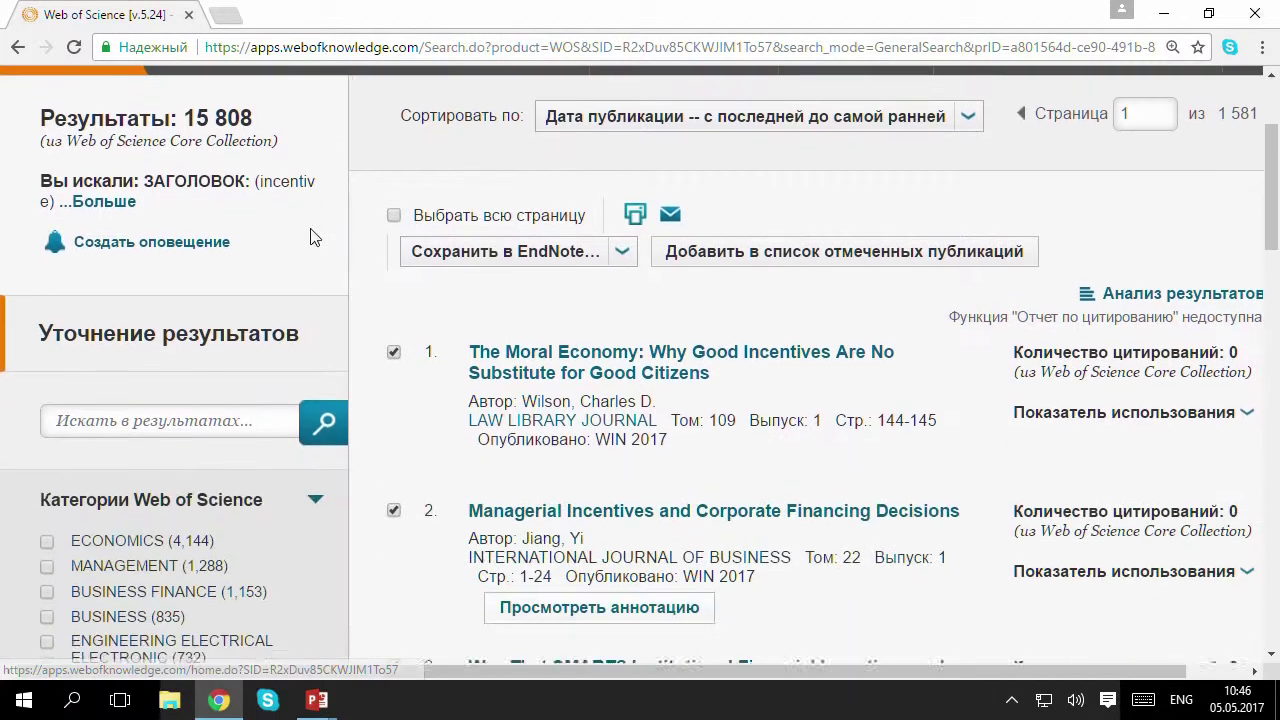
scroll(321, 254, down, 2)
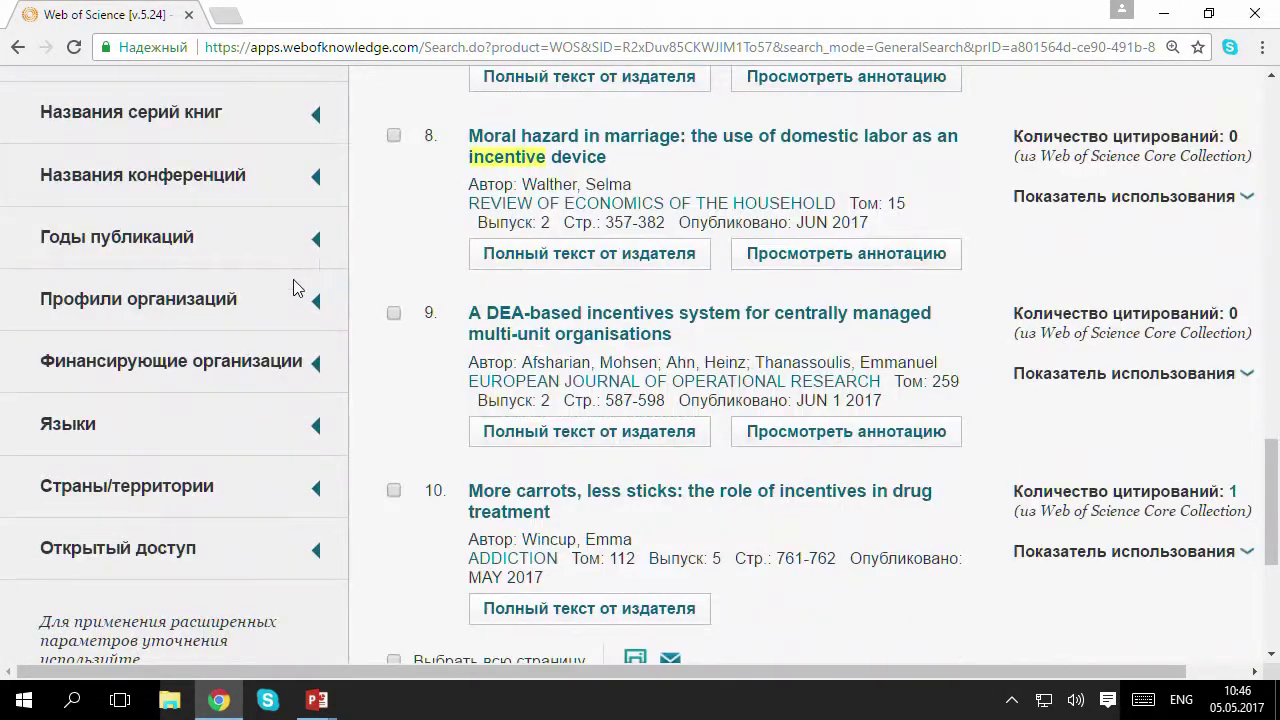
click(313, 428)
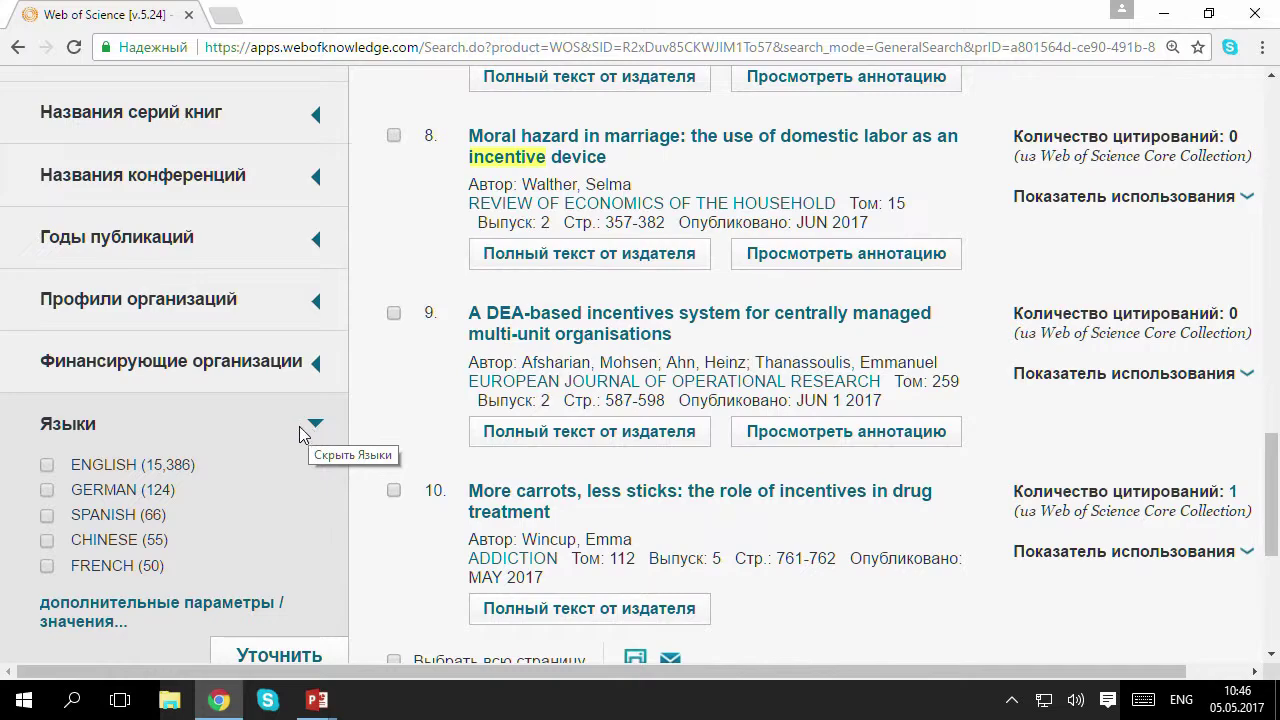
scroll(100, 510, down, 1)
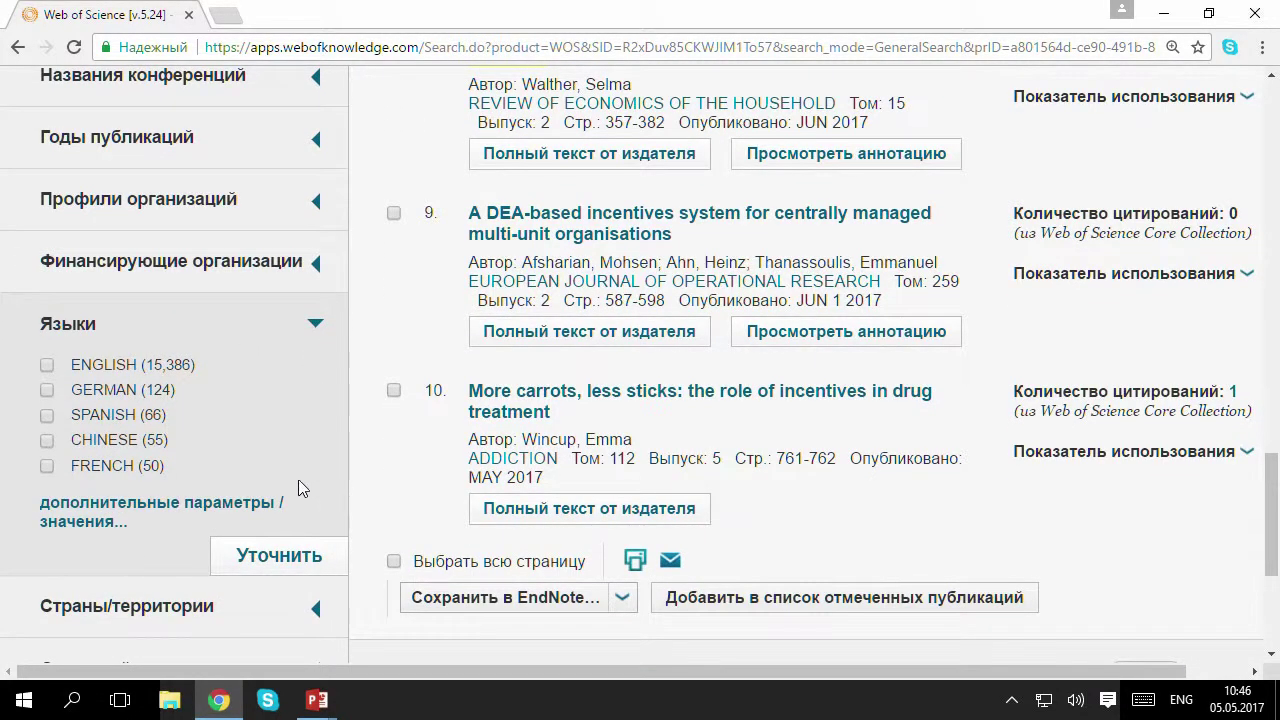
scroll(298, 479, down, 1)
click(316, 508)
scroll(316, 508, down, 2)
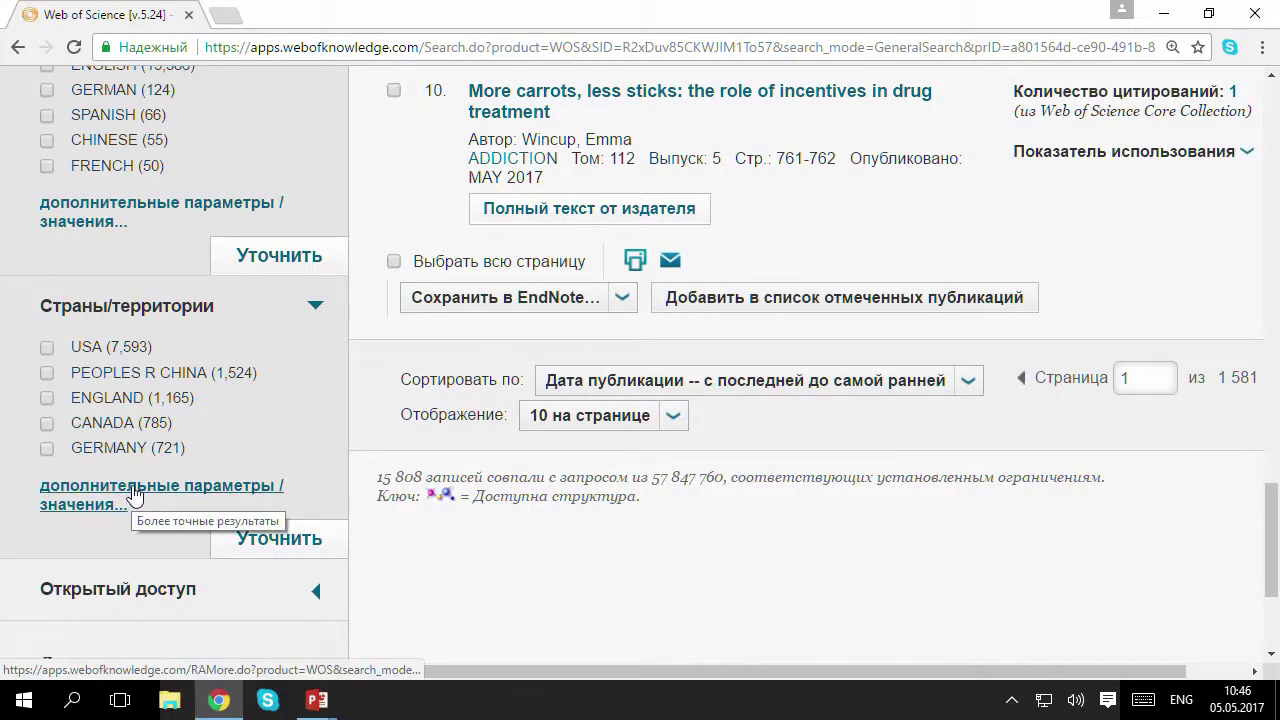
Collapse the Категории Web of Science, Типы документов and Авторы filter sections.
scroll(135, 495, up, 20)
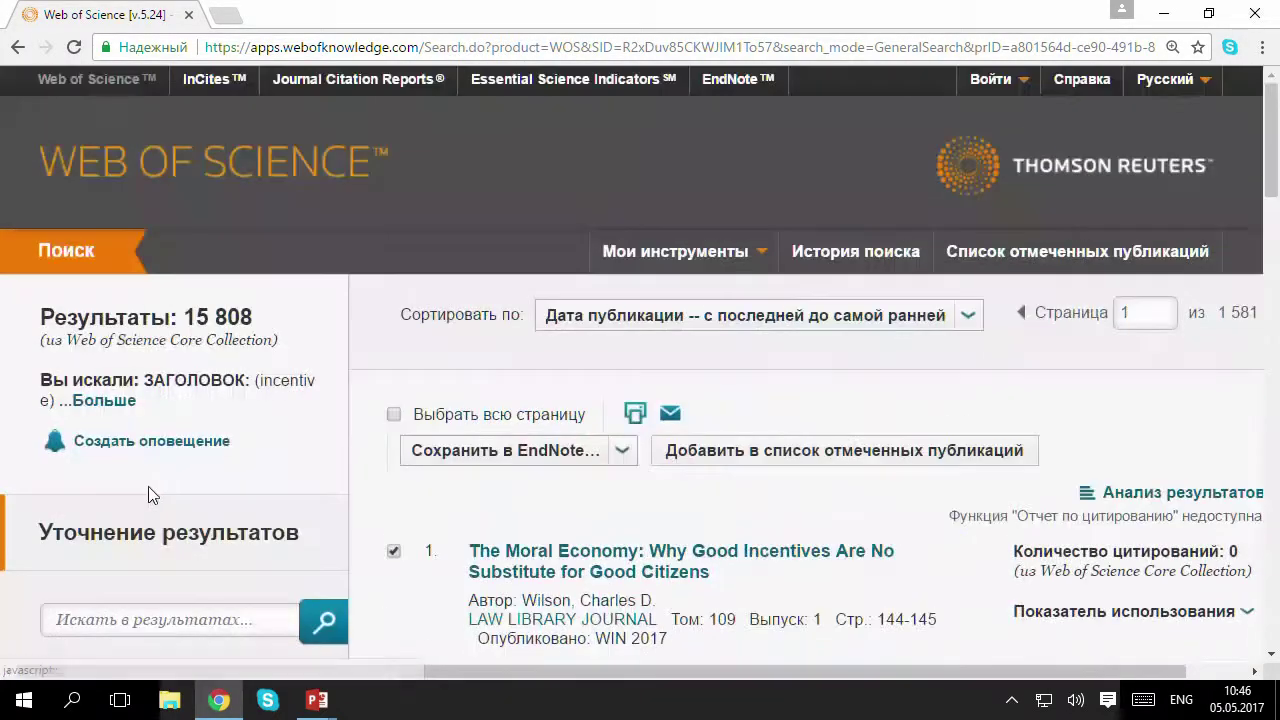
scroll(219, 445, down, 4)
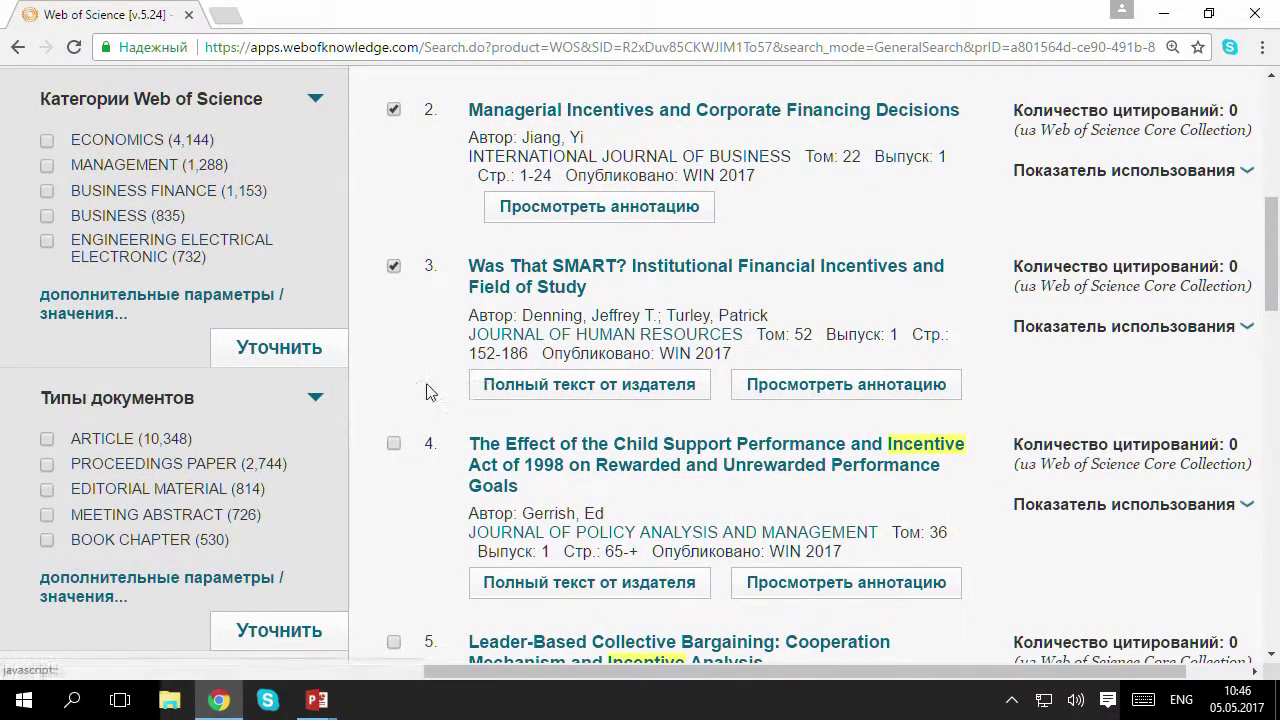
scroll(190, 480, down, 4)
scroll(118, 457, down, 3)
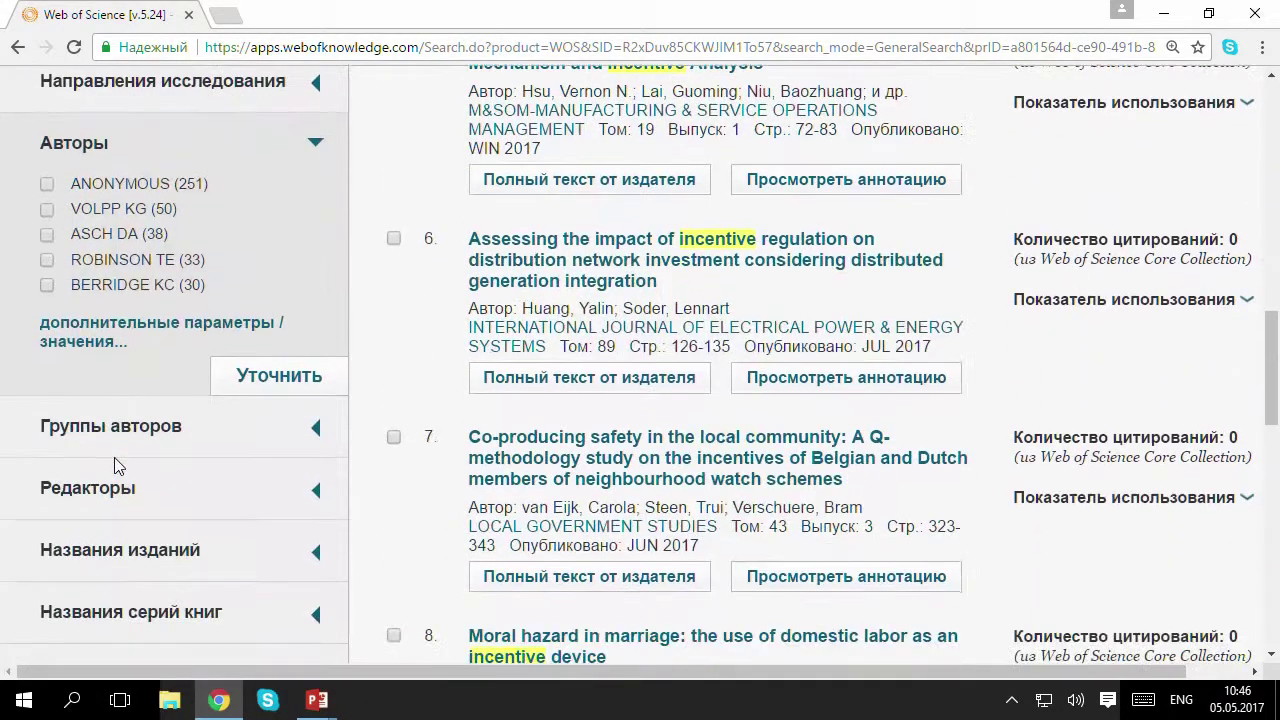
scroll(126, 457, up, 6)
scroll(145, 453, up, 2)
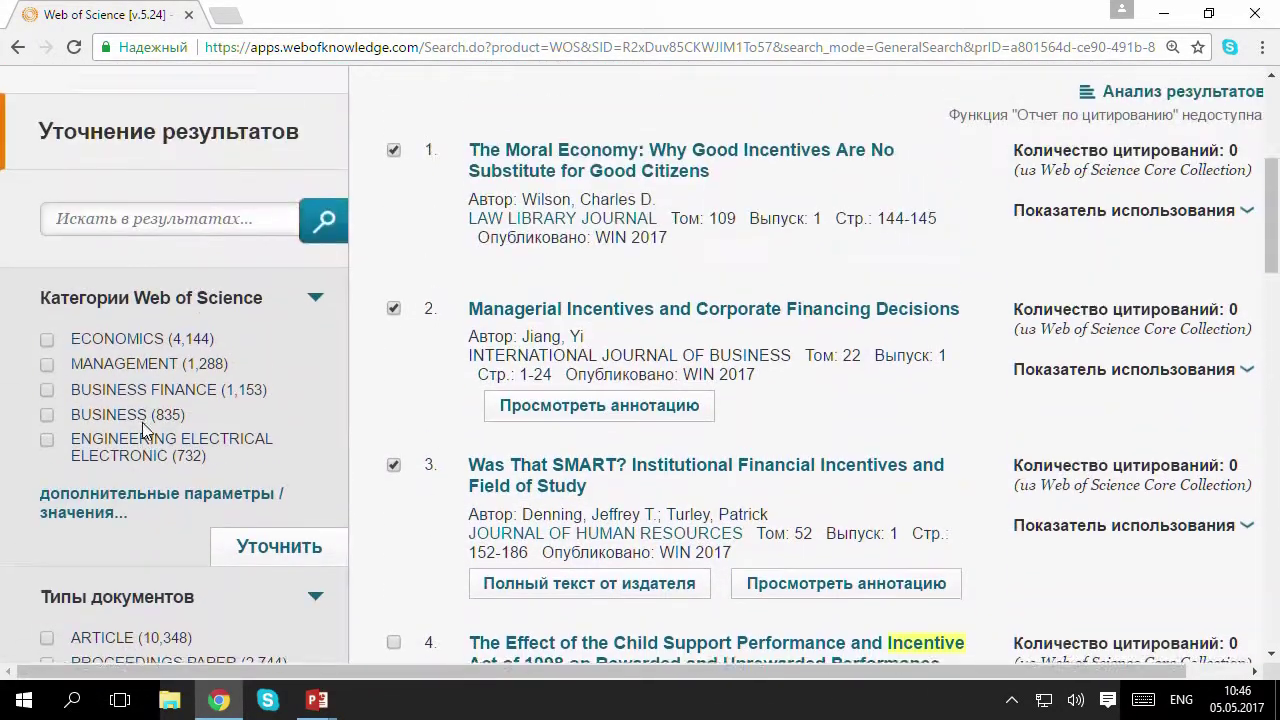
scroll(142, 449, down, 1)
scroll(142, 441, up, 5)
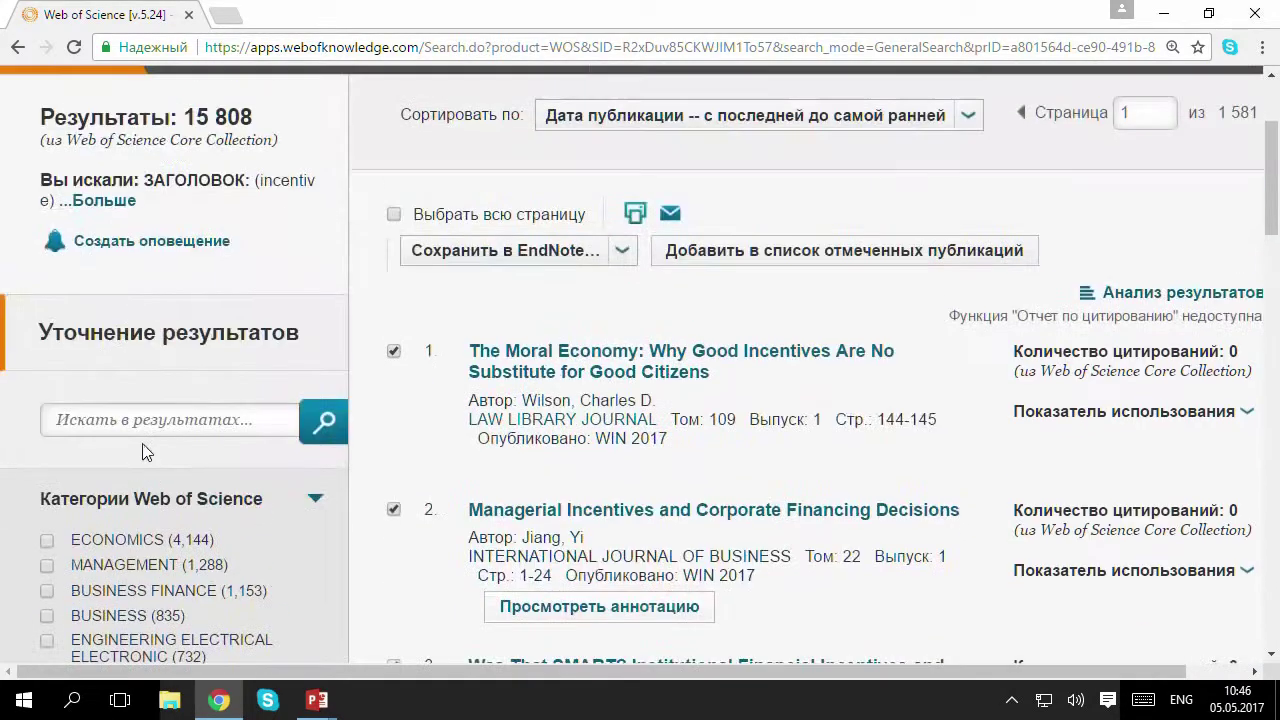
scroll(331, 431, down, 3)
click(316, 399)
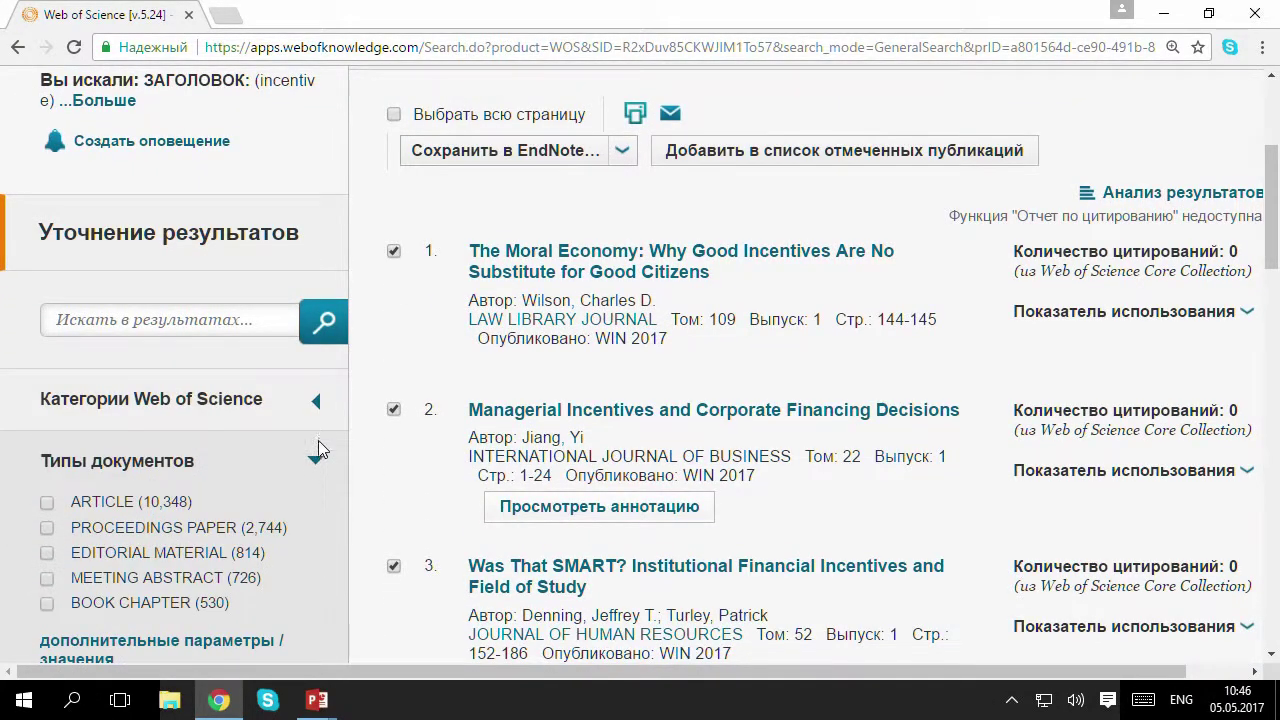
click(316, 458)
click(315, 590)
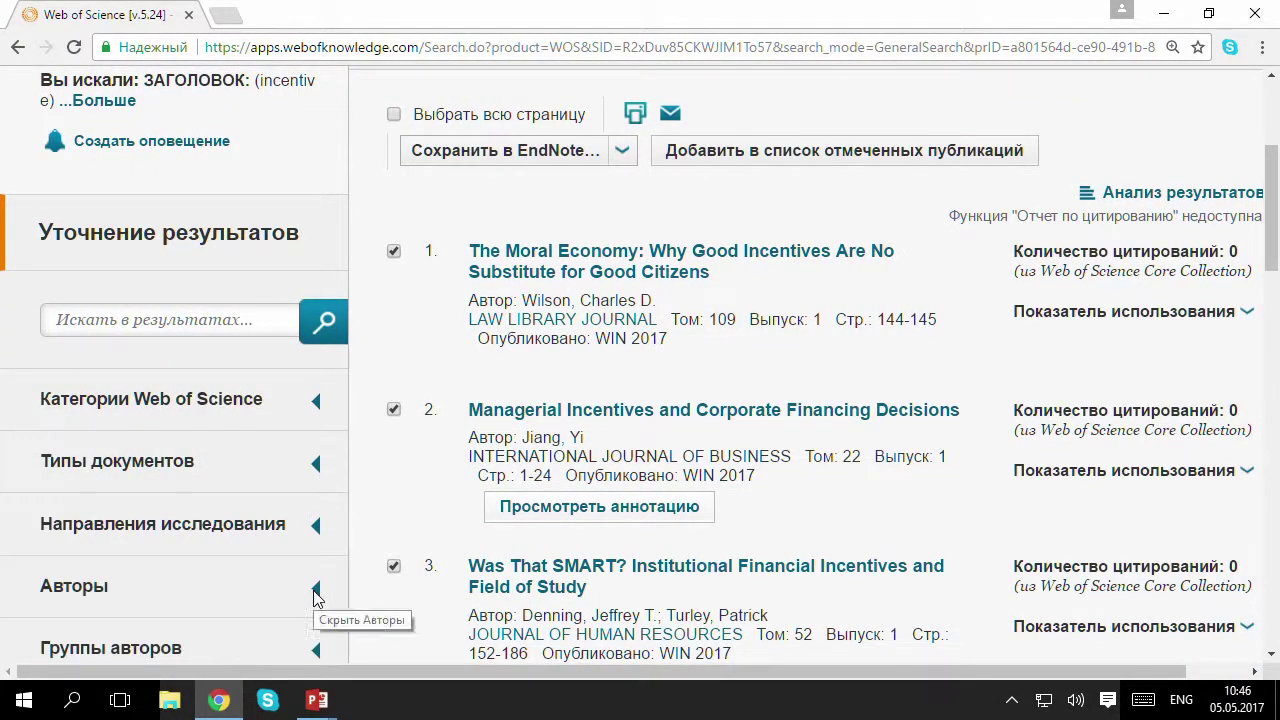
scroll(321, 516, down, 3)
scroll(307, 362, up, 1)
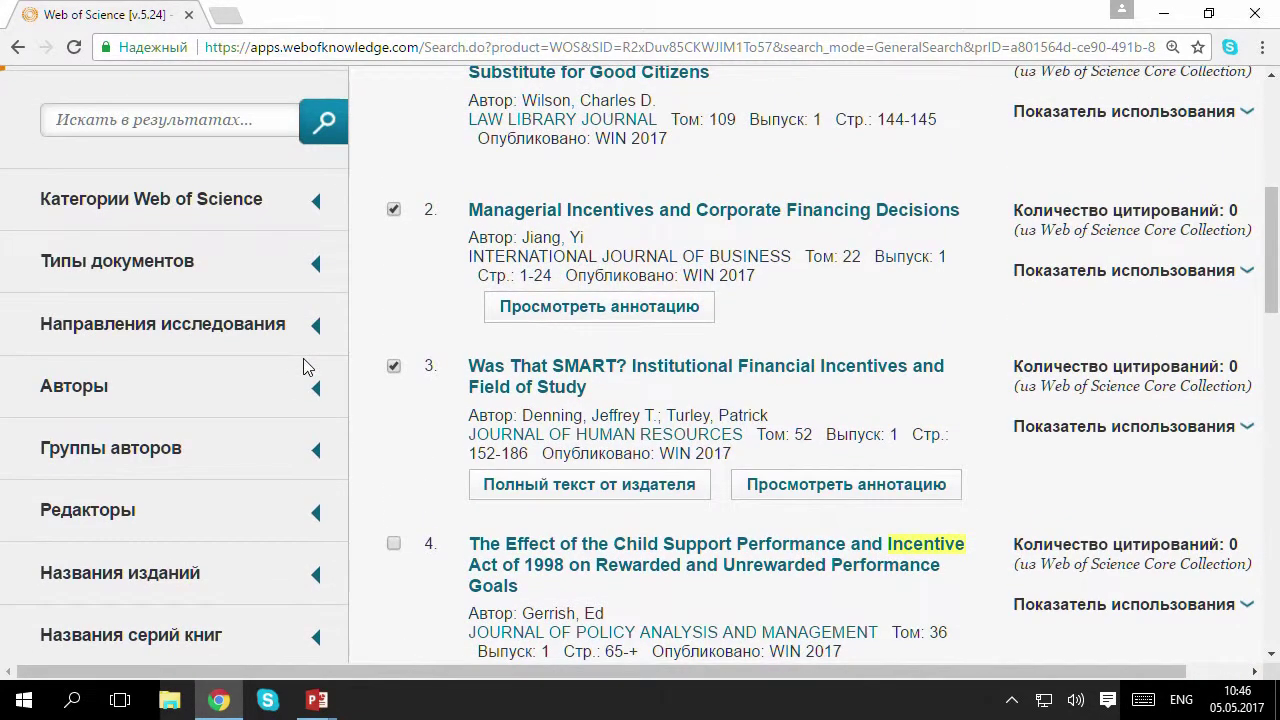
scroll(308, 366, down, 4)
scroll(306, 366, up, 2)
scroll(307, 368, up, 4)
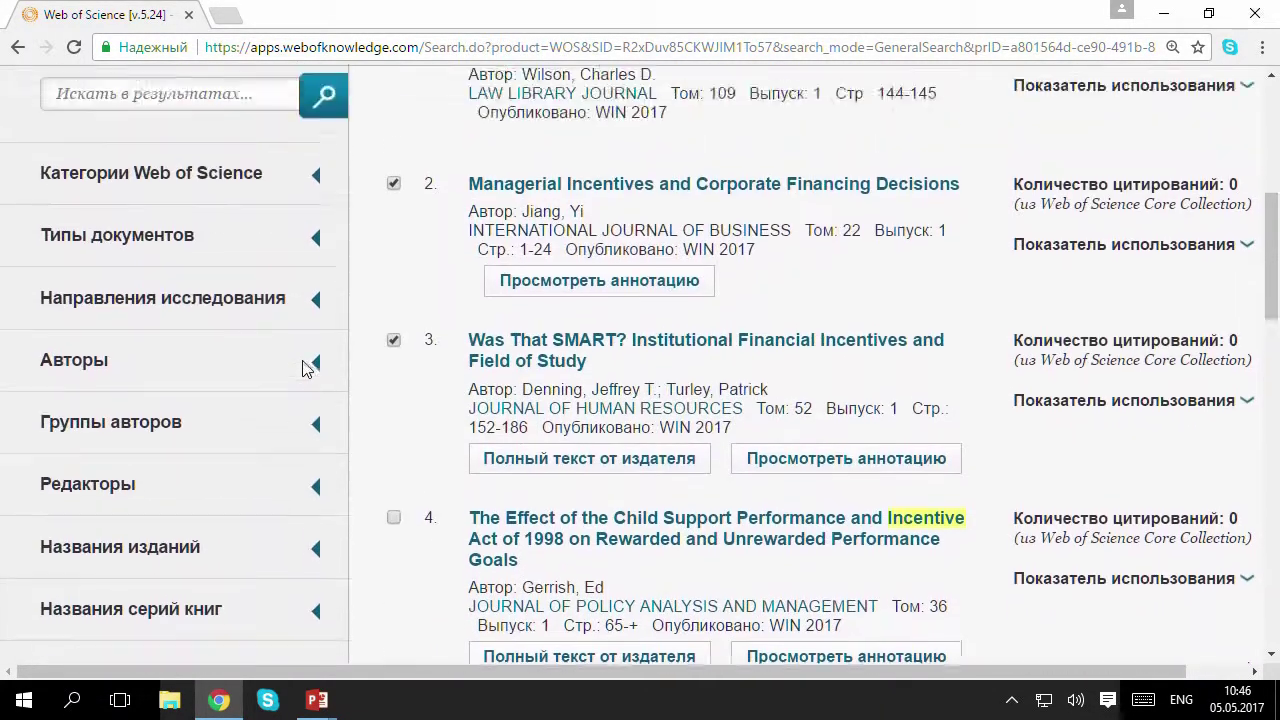
scroll(258, 553, down, 3)
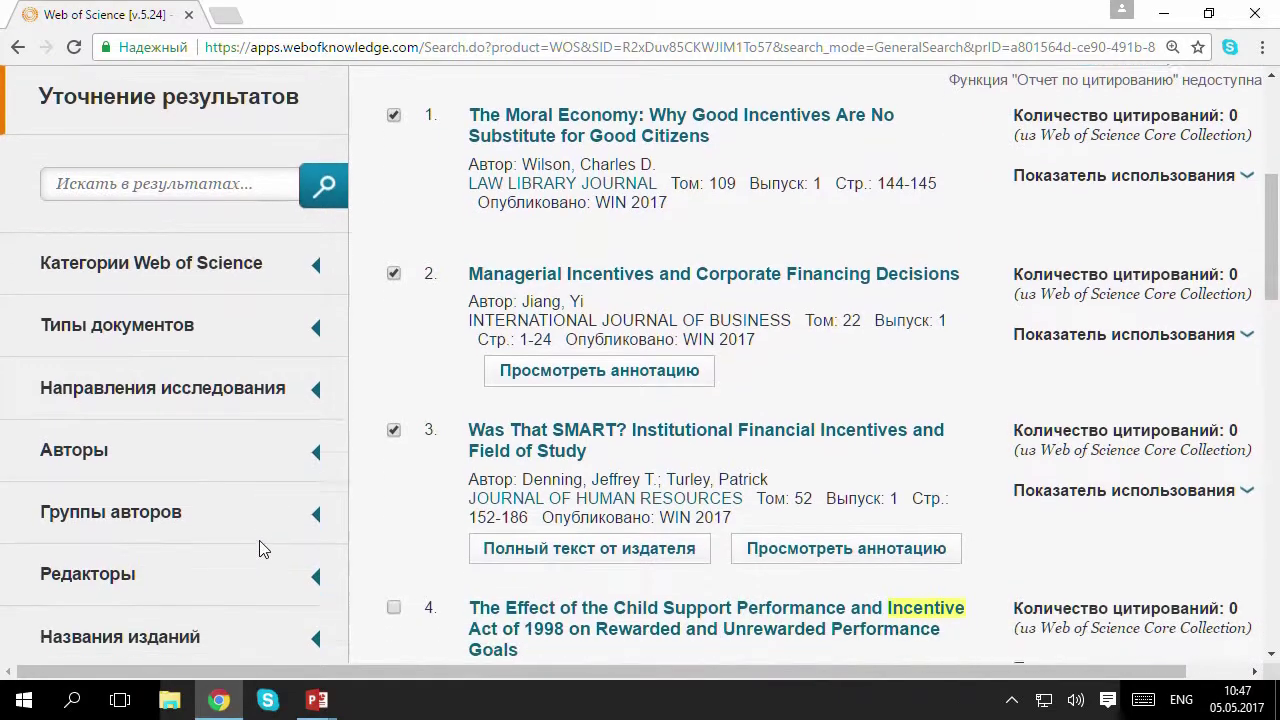
Refine the incentive results to LECTURE NOTES IN COMPUTER SCIENCE, giving 112 records led by KopperCoin.
click(315, 476)
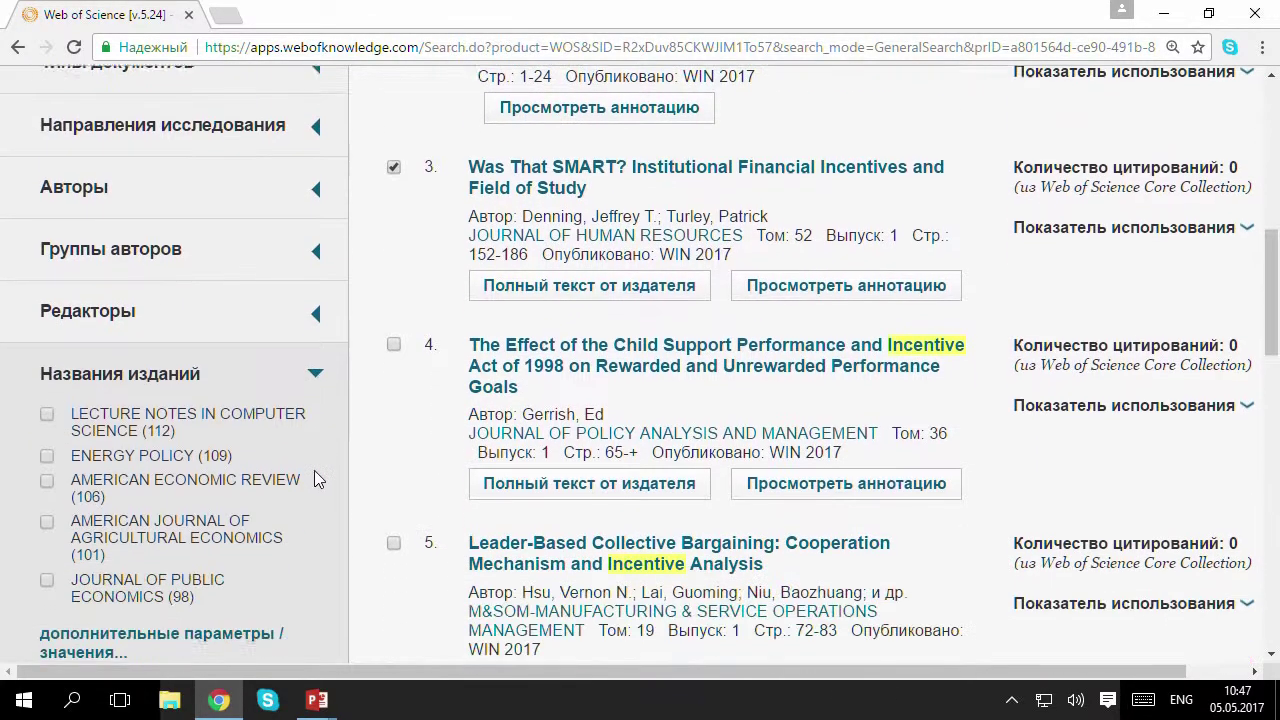
click(140, 430)
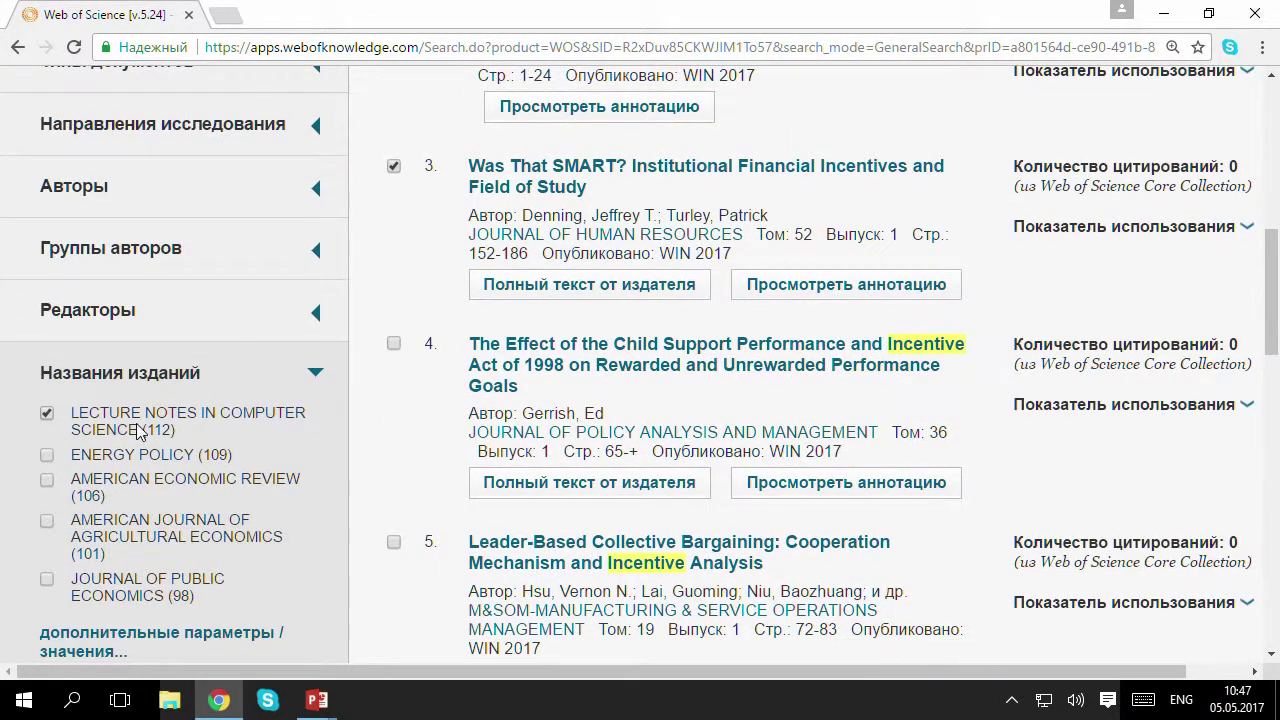
scroll(163, 440, up, 1)
scroll(213, 472, down, 4)
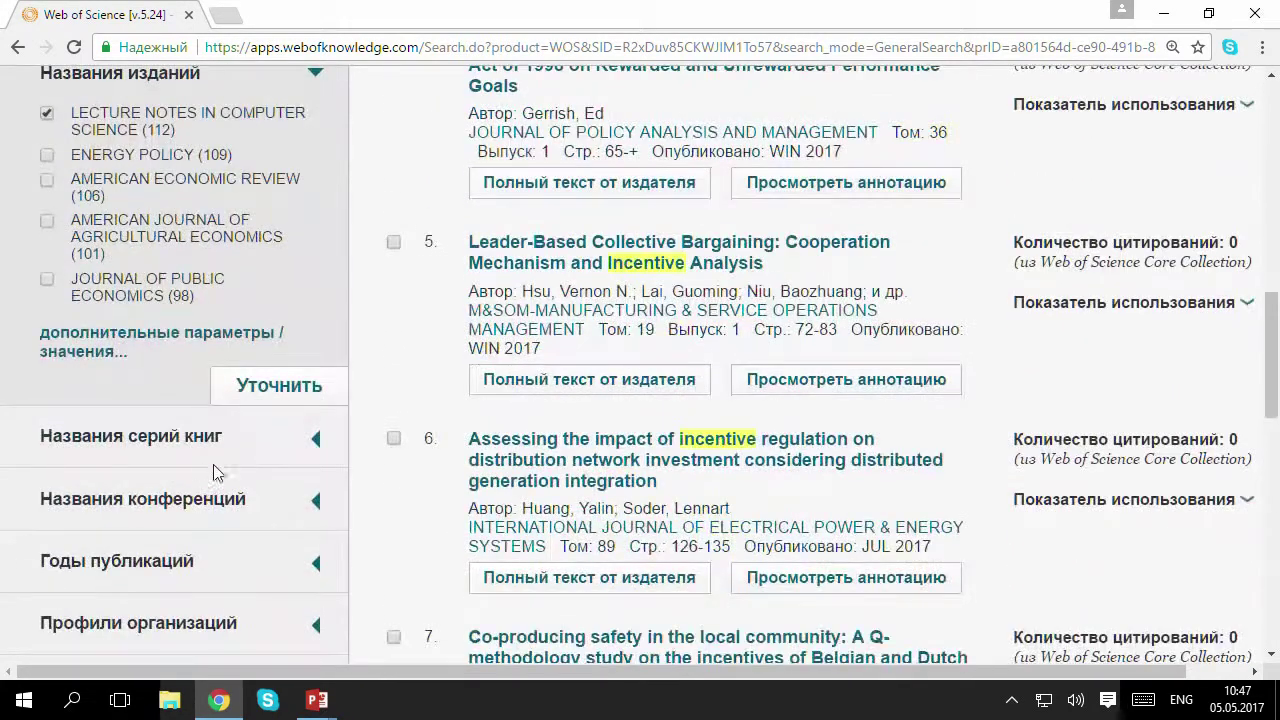
click(275, 398)
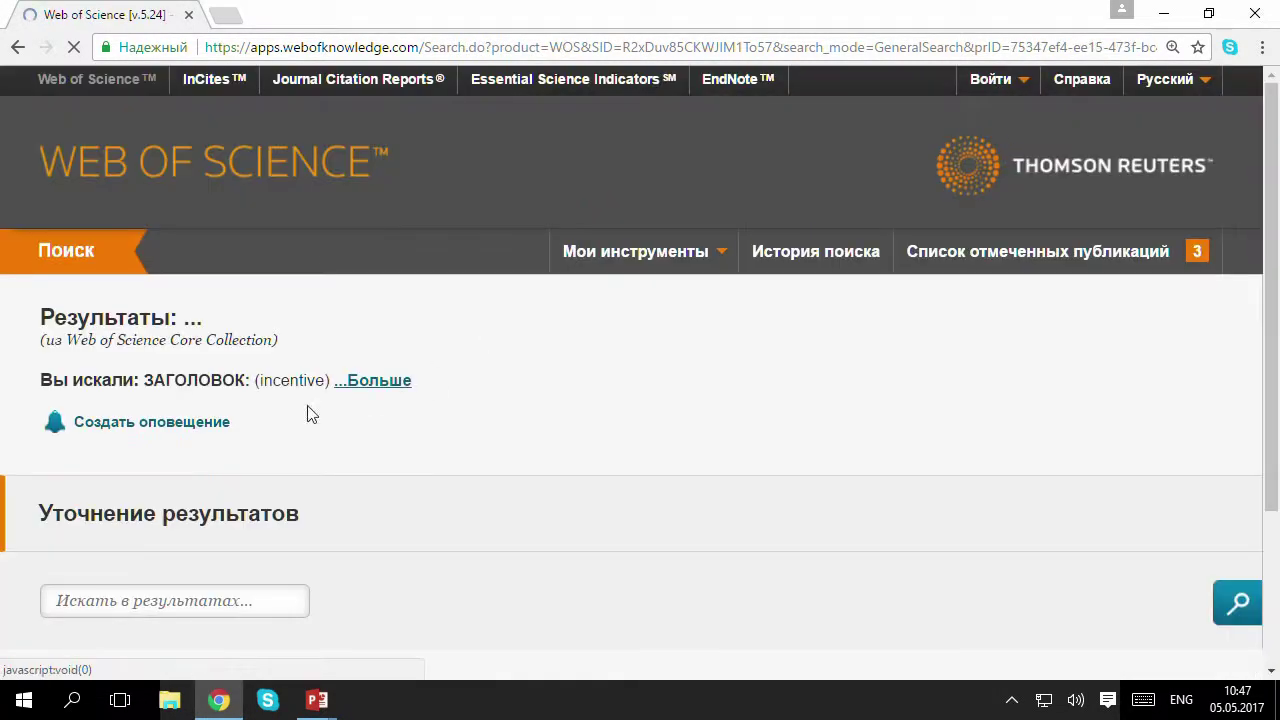
scroll(500, 530, down, 1)
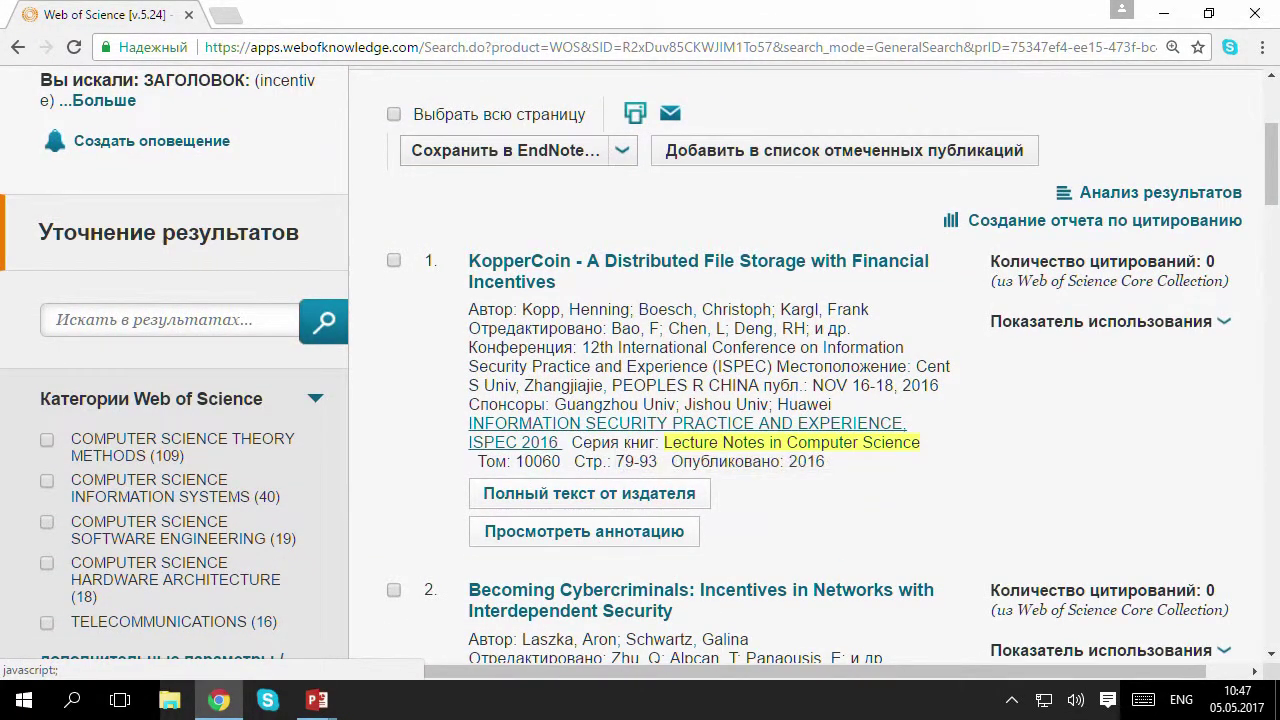
scroll(636, 420, down, 1)
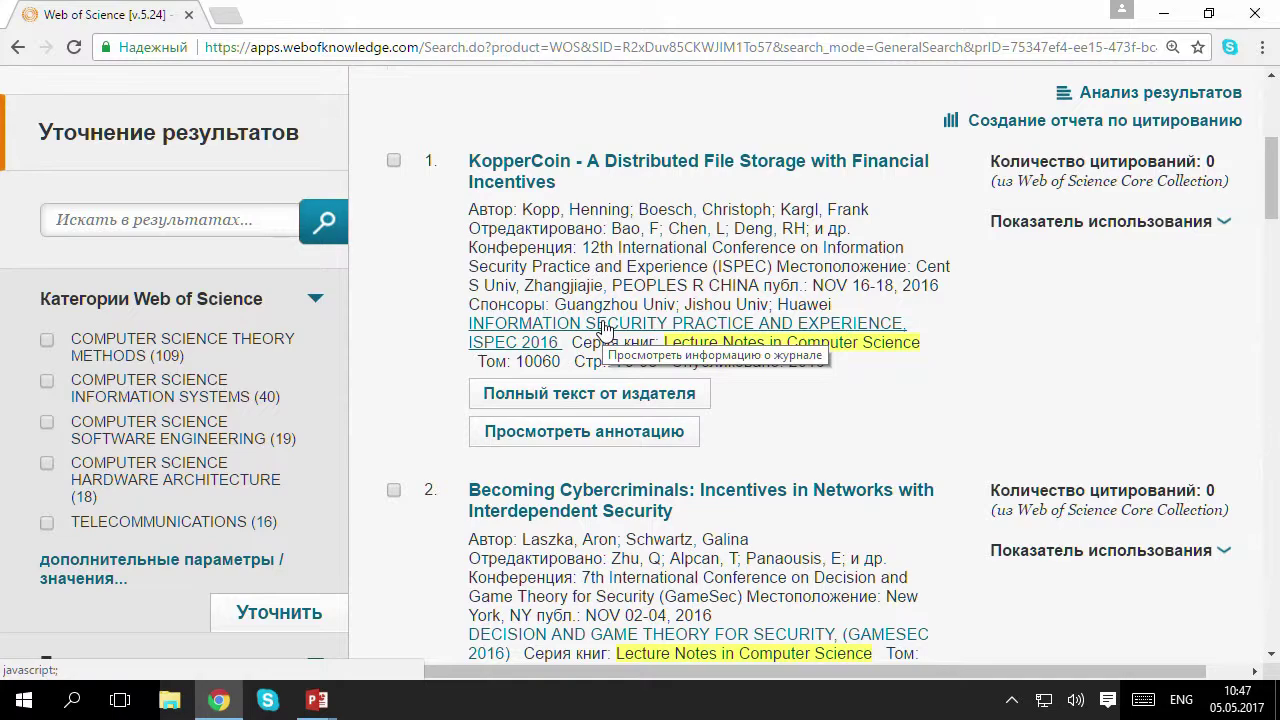
click(604, 330)
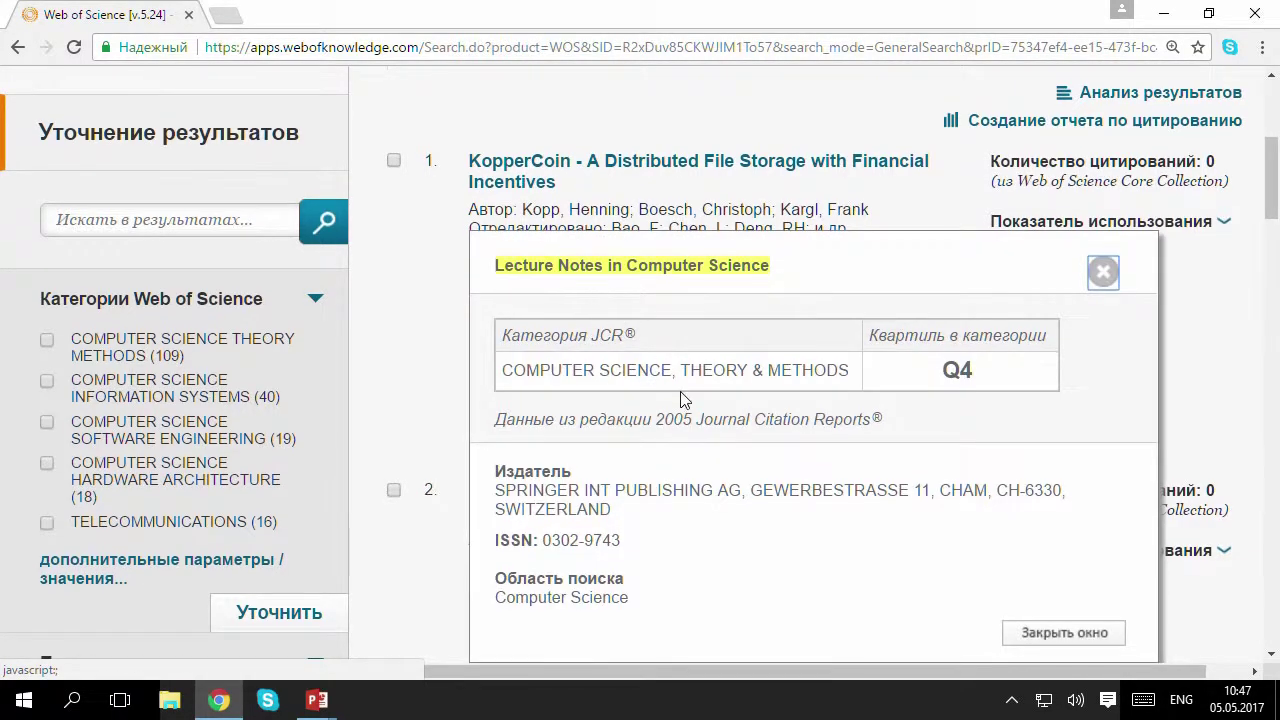
scroll(680, 400, down, 1)
drag(634, 505, 506, 372)
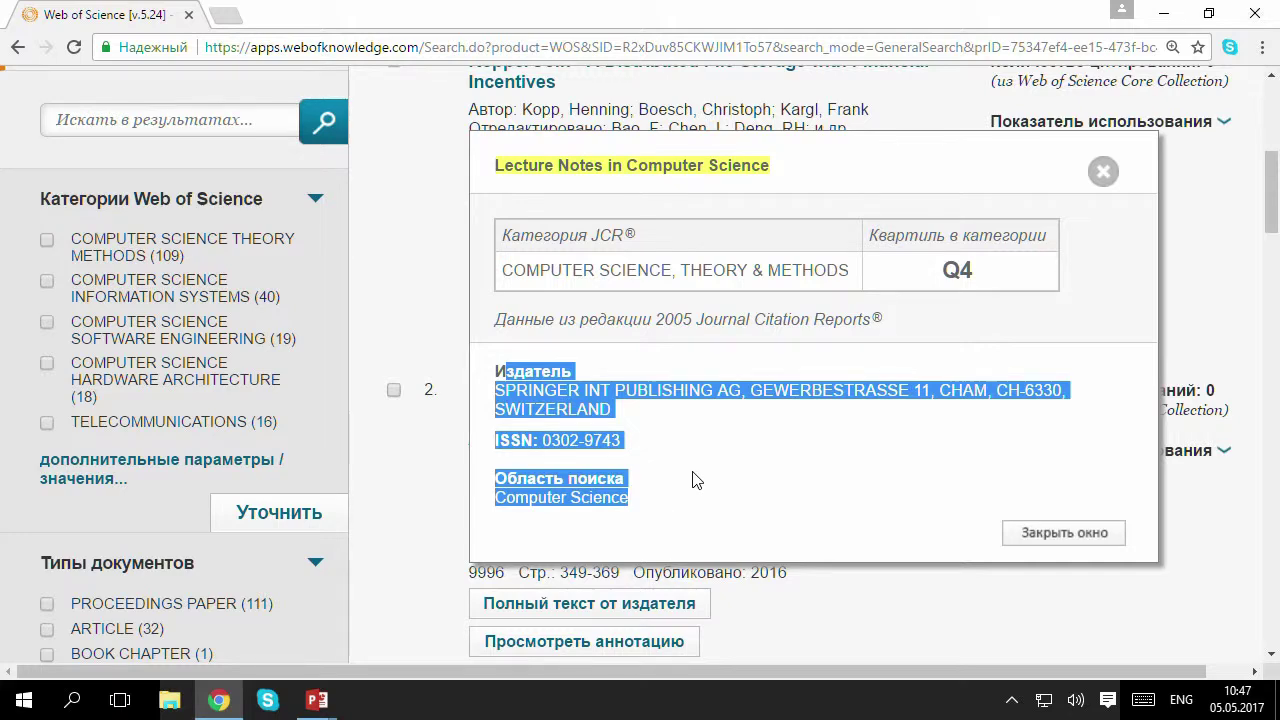
double_click(957, 270)
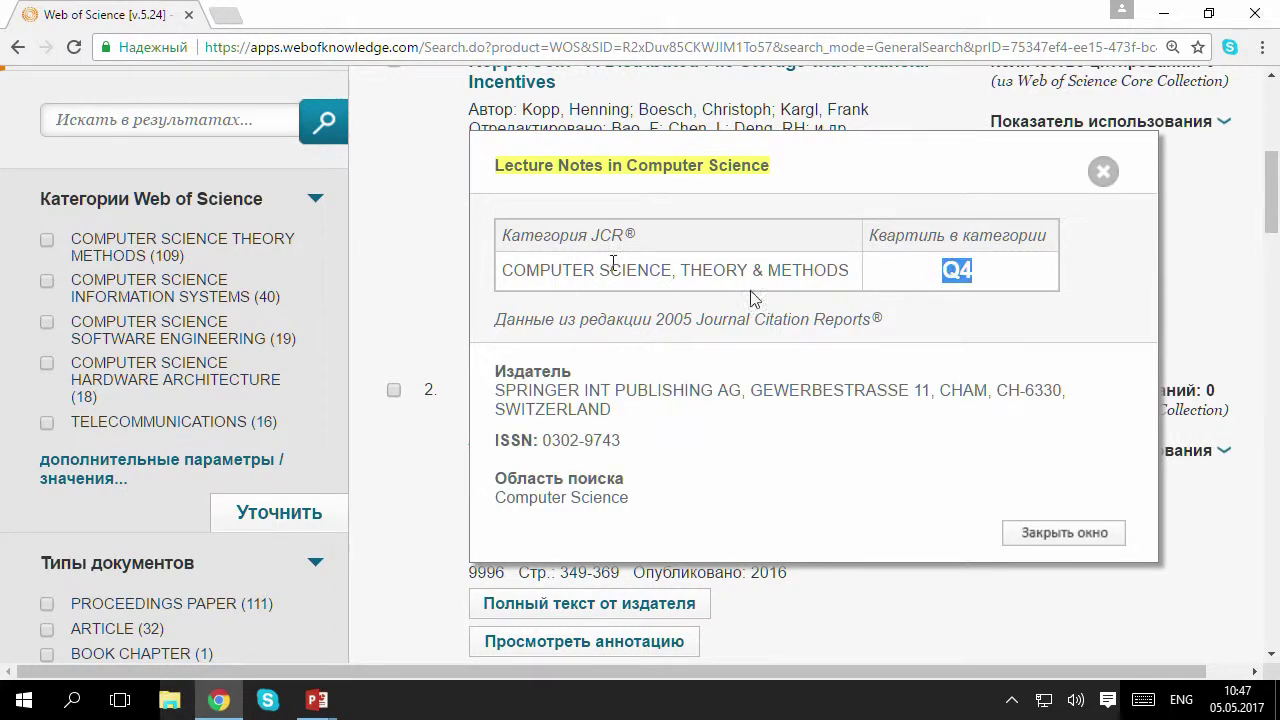
click(527, 390)
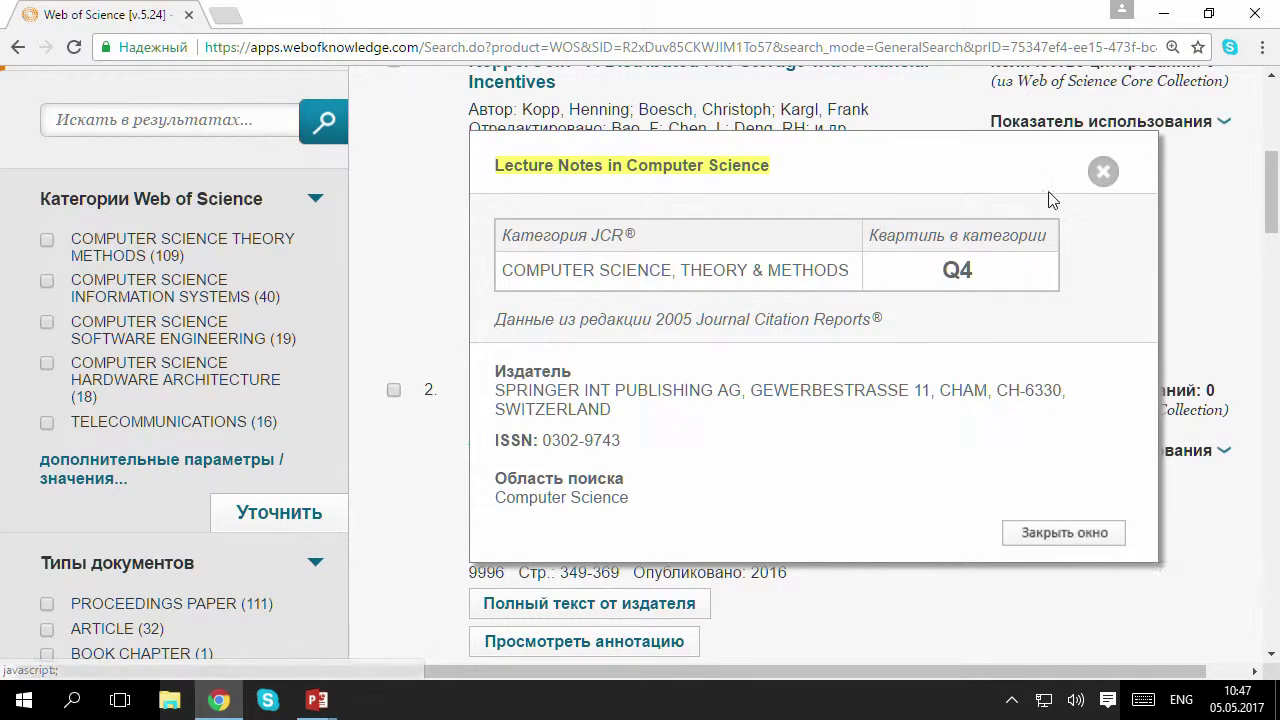
double_click(957, 270)
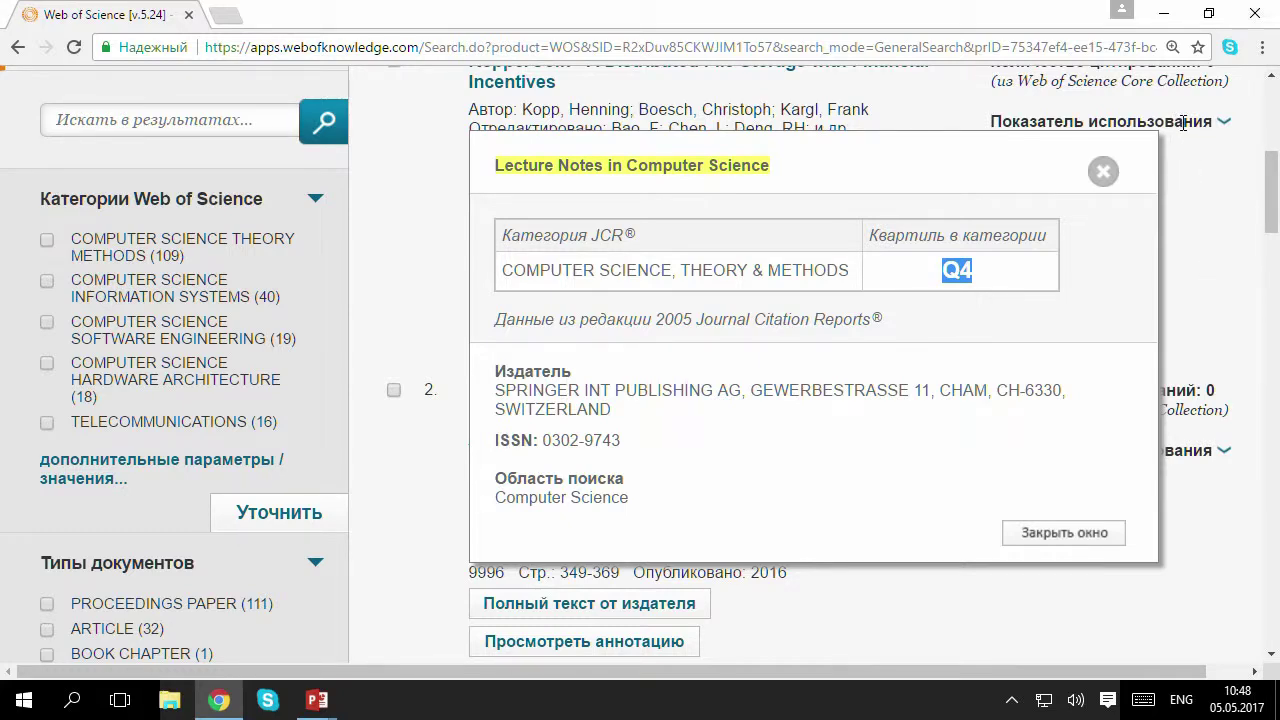
click(955, 277)
drag(955, 278, 950, 278)
Close the journal window and open the full record of the KopperCoin paper.
click(1062, 540)
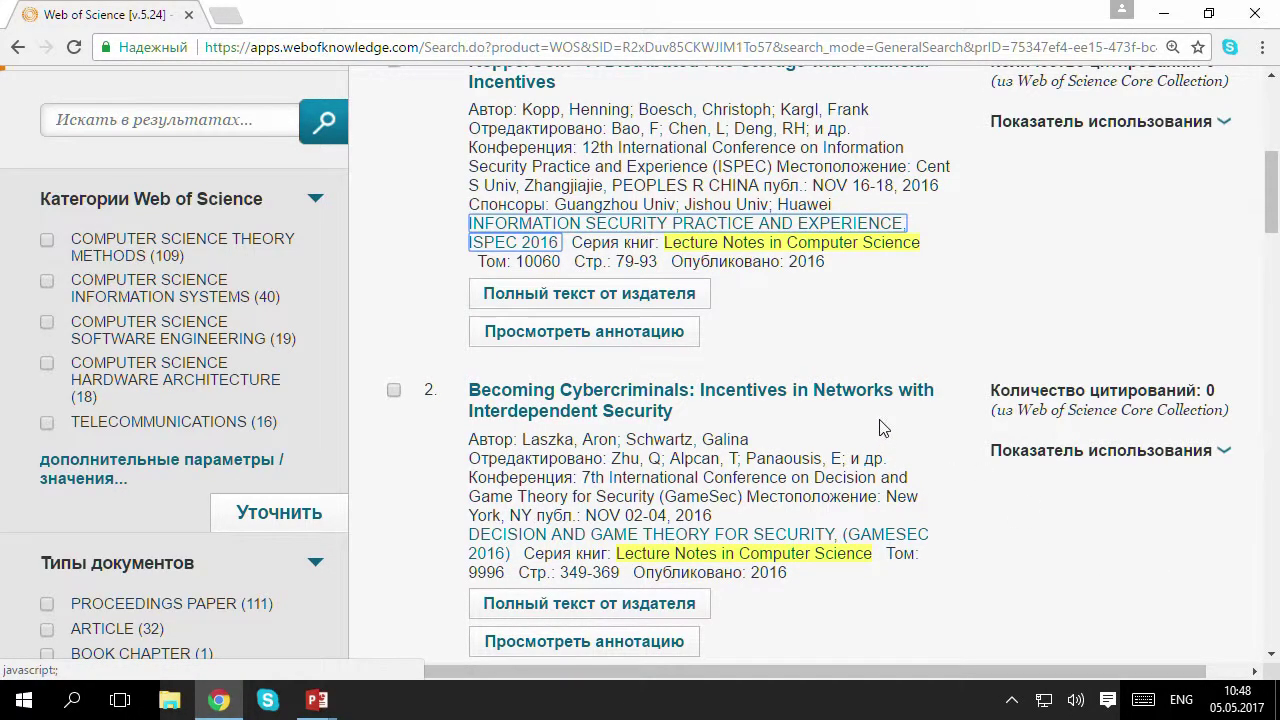
scroll(884, 427, up, 5)
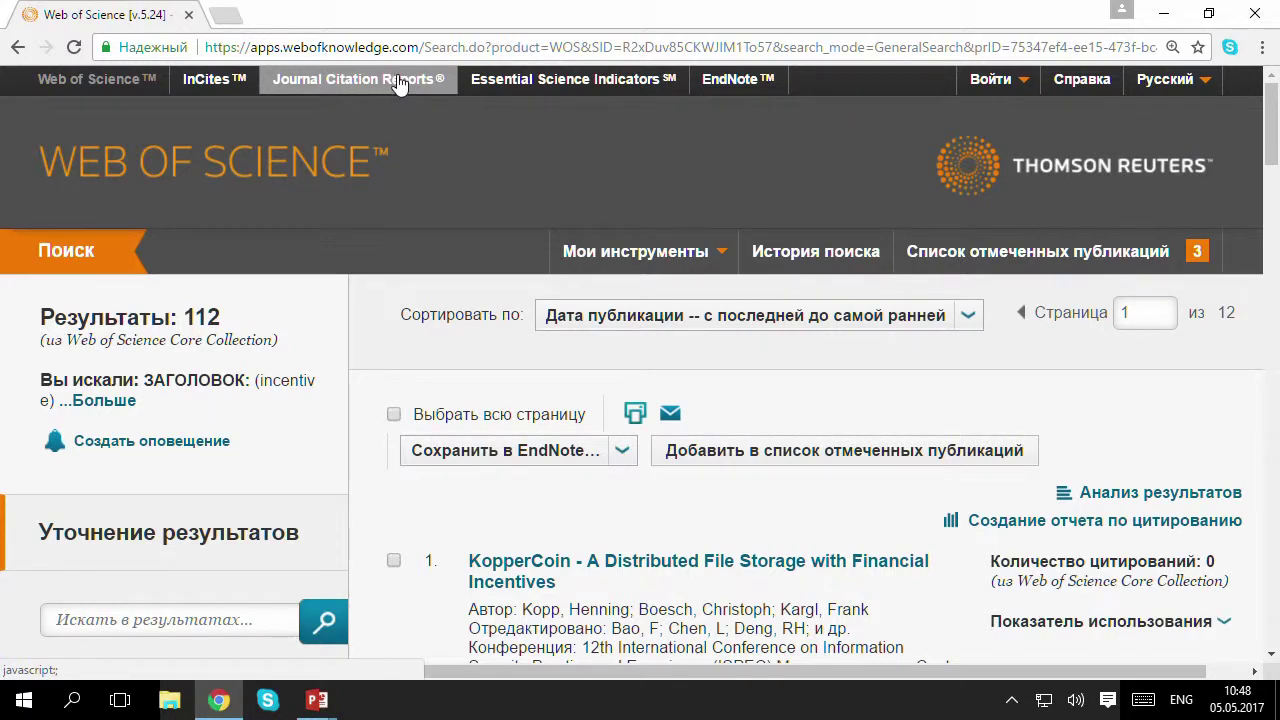
scroll(569, 366, down, 2)
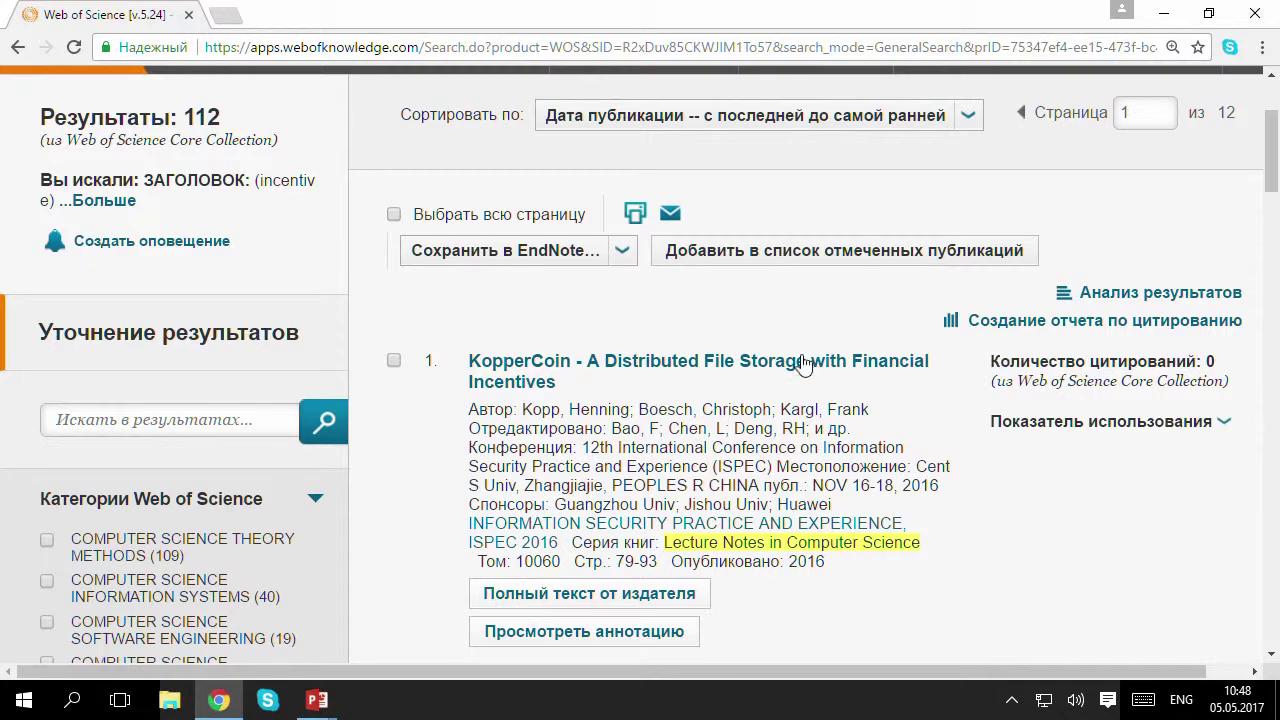
scroll(700, 530, down, 1)
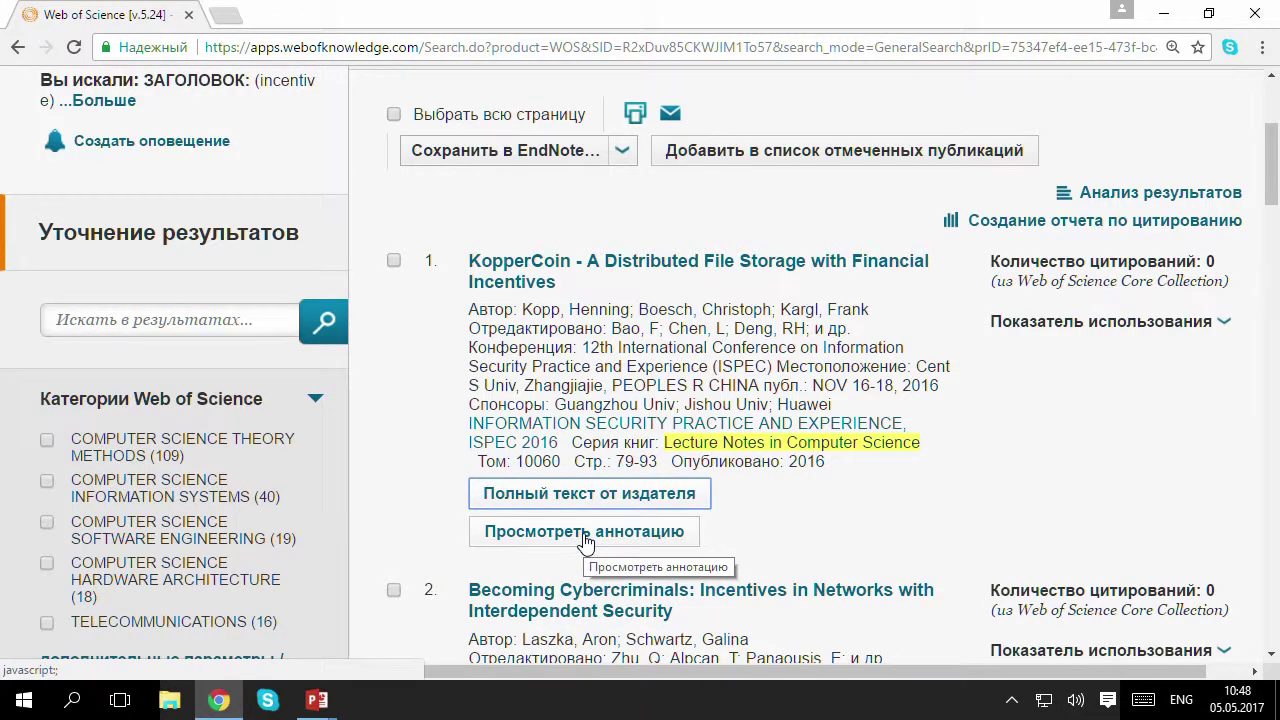
click(567, 268)
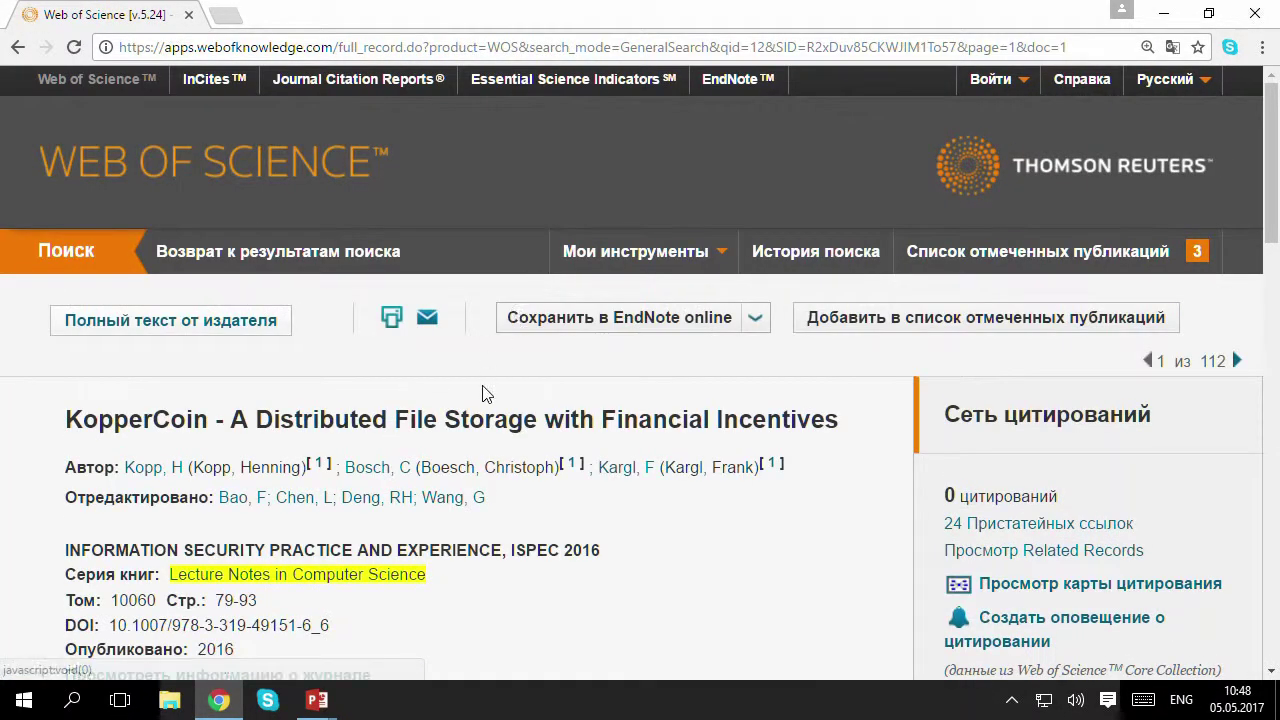
View the journal information for the KopperCoin record, then close it and return to the top.
scroll(482, 393, down, 2)
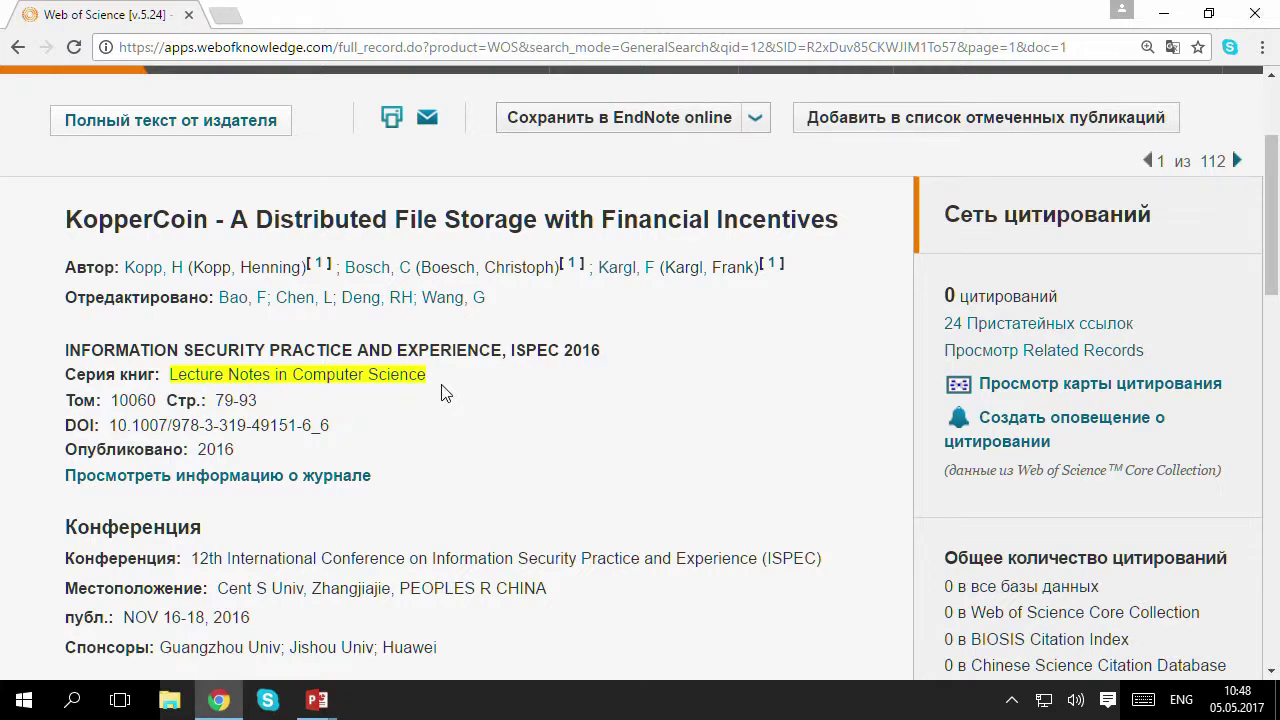
click(245, 477)
scroll(414, 500, down, 2)
scroll(452, 383, up, 2)
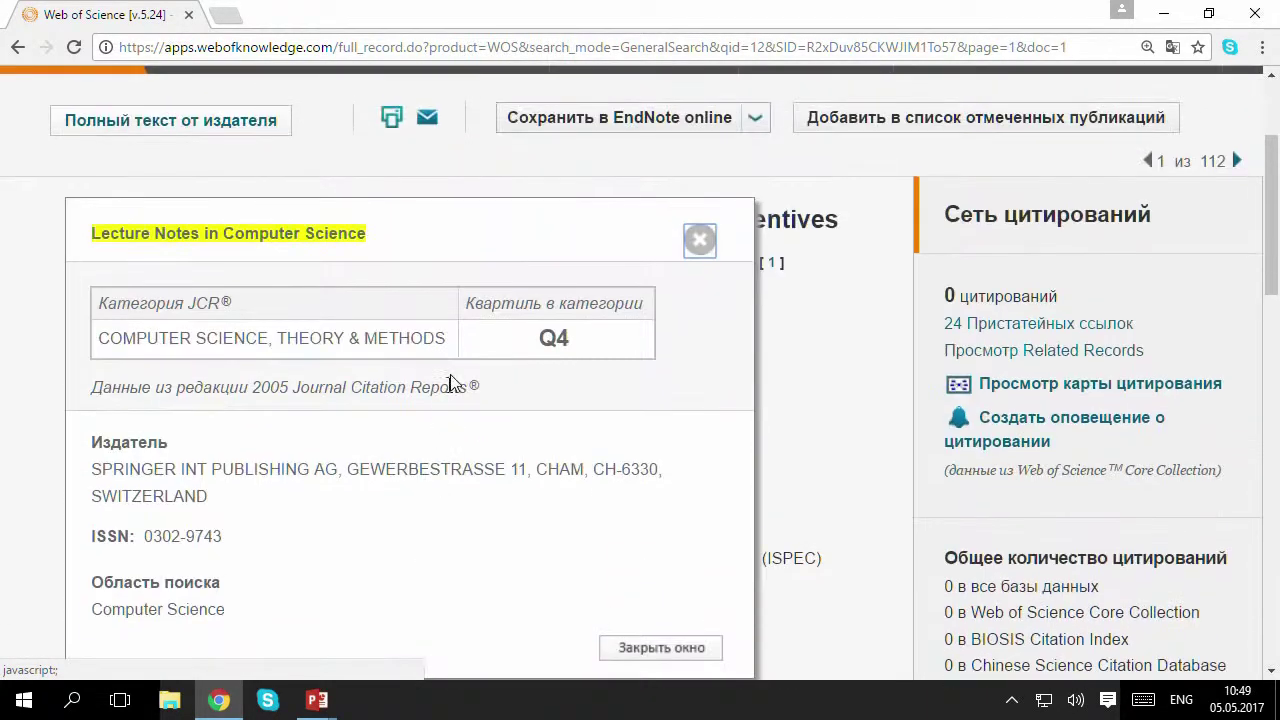
click(700, 241)
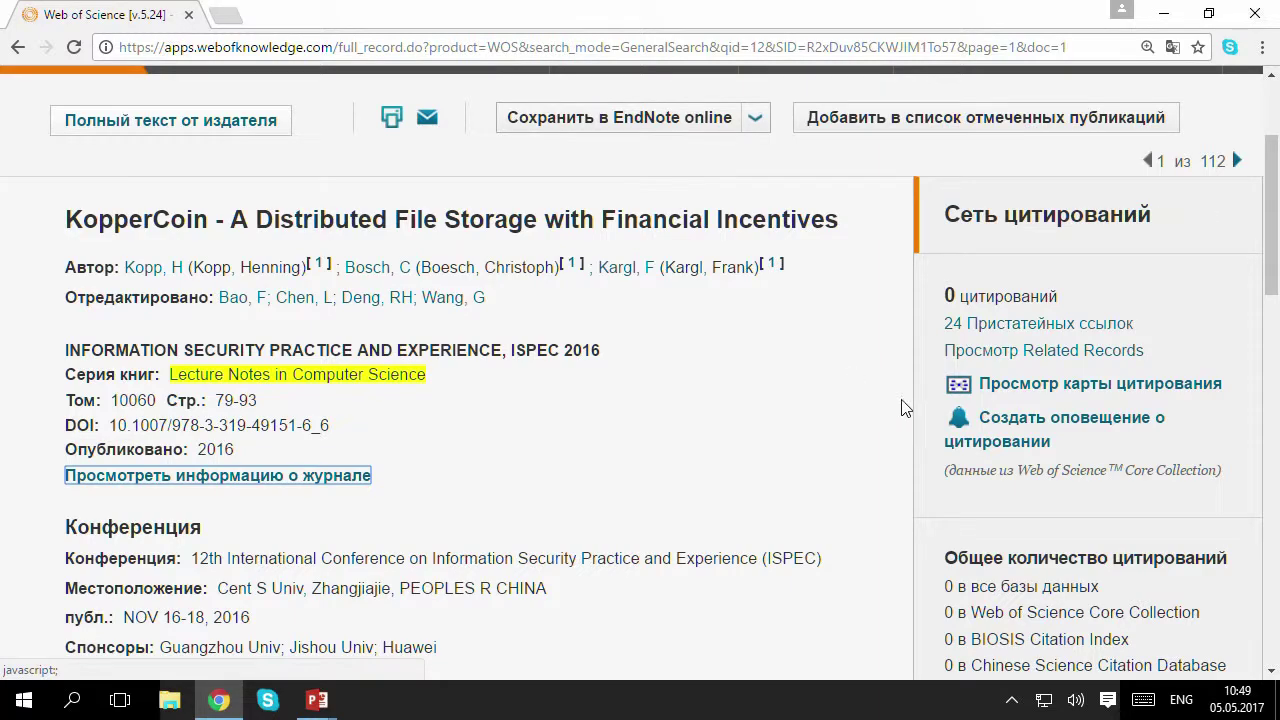
scroll(815, 330, down, 2)
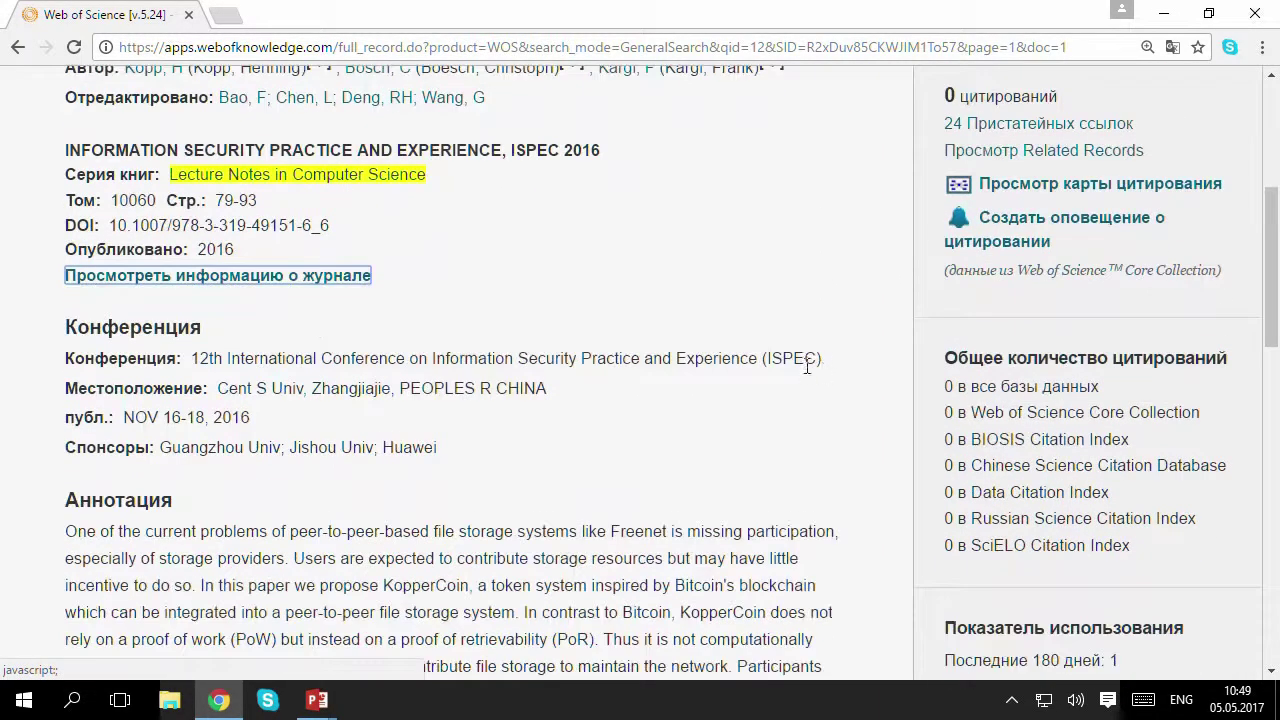
scroll(408, 323, up, 3)
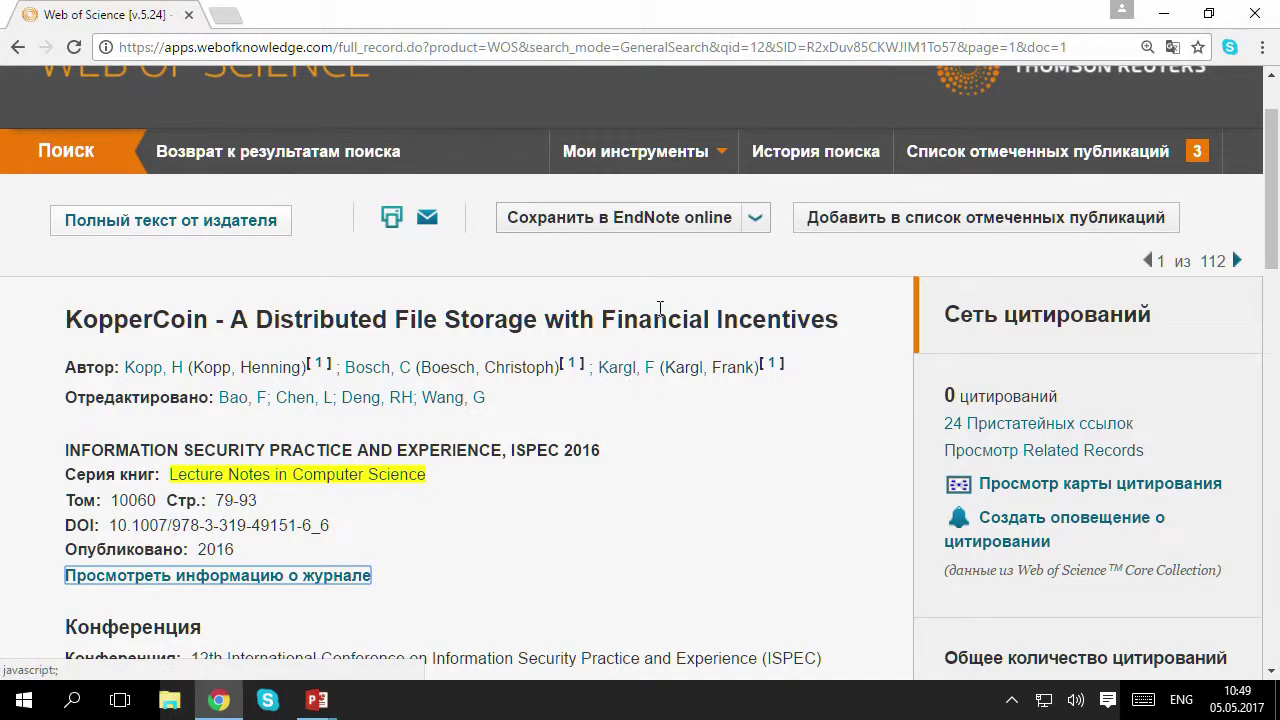
scroll(660, 308, up, 1)
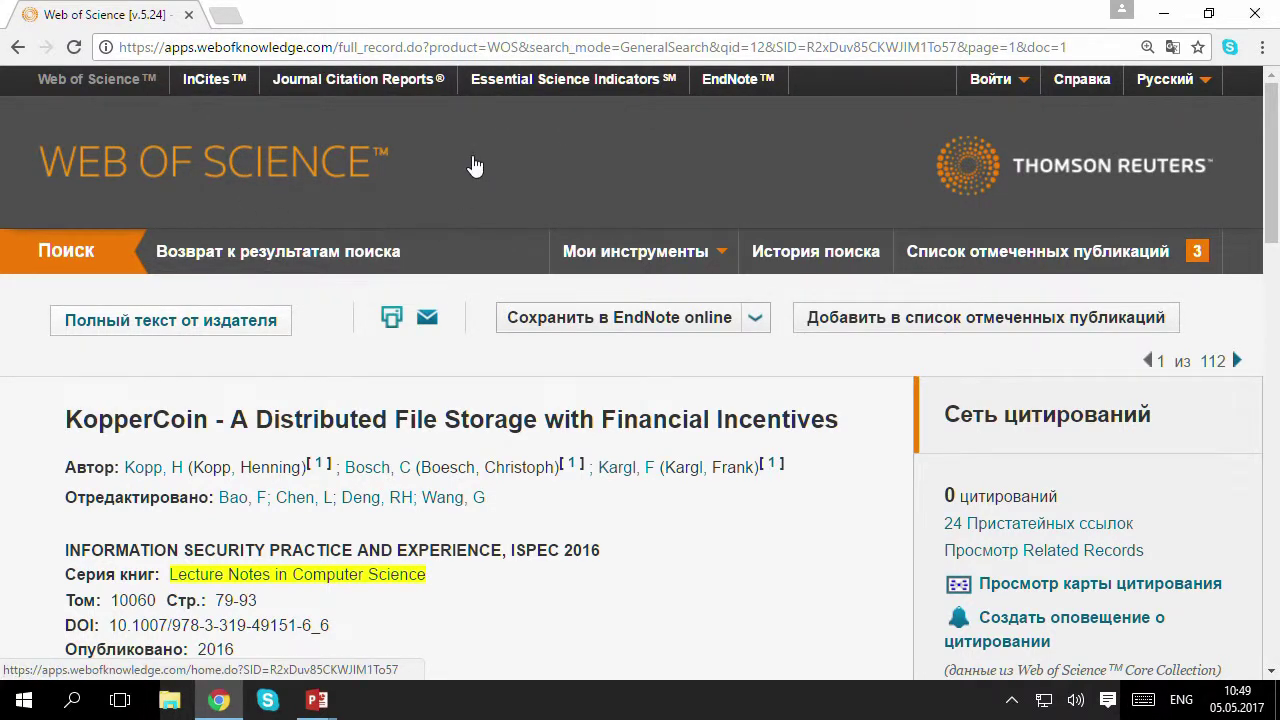
Open Journal Citation Reports in a new tab and scroll through the page.
click(405, 85)
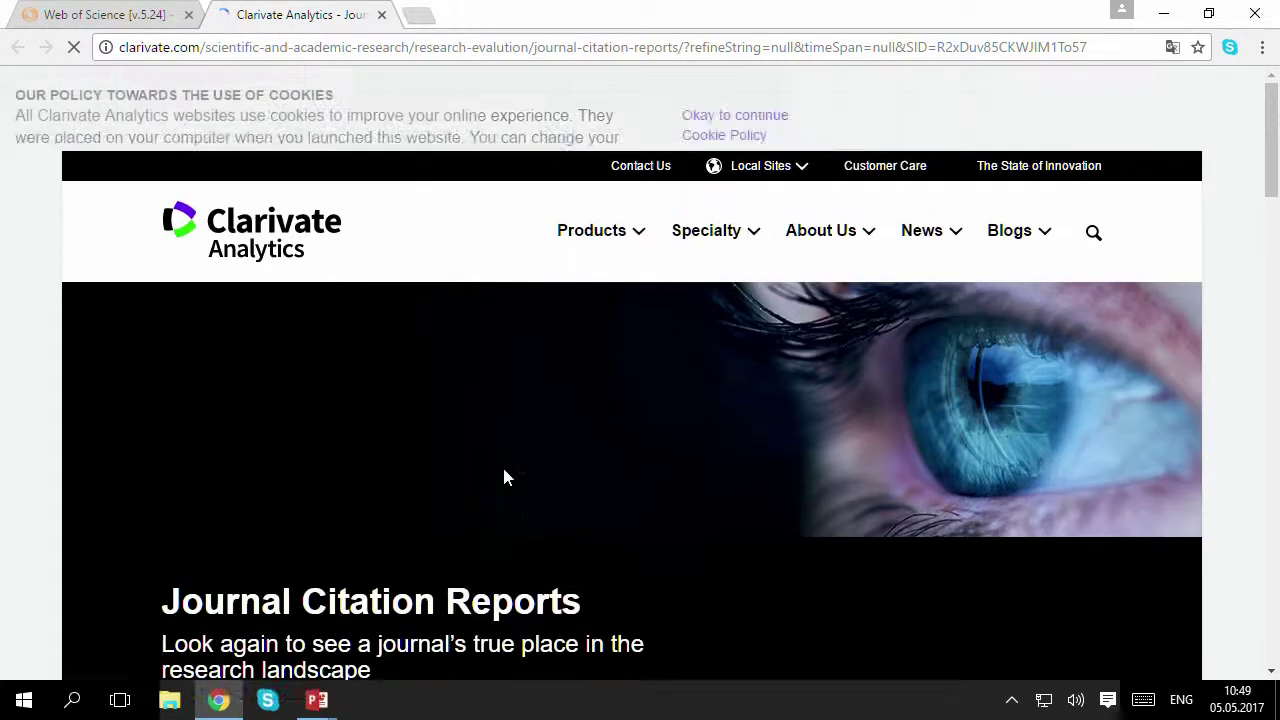
scroll(394, 405, down, 2)
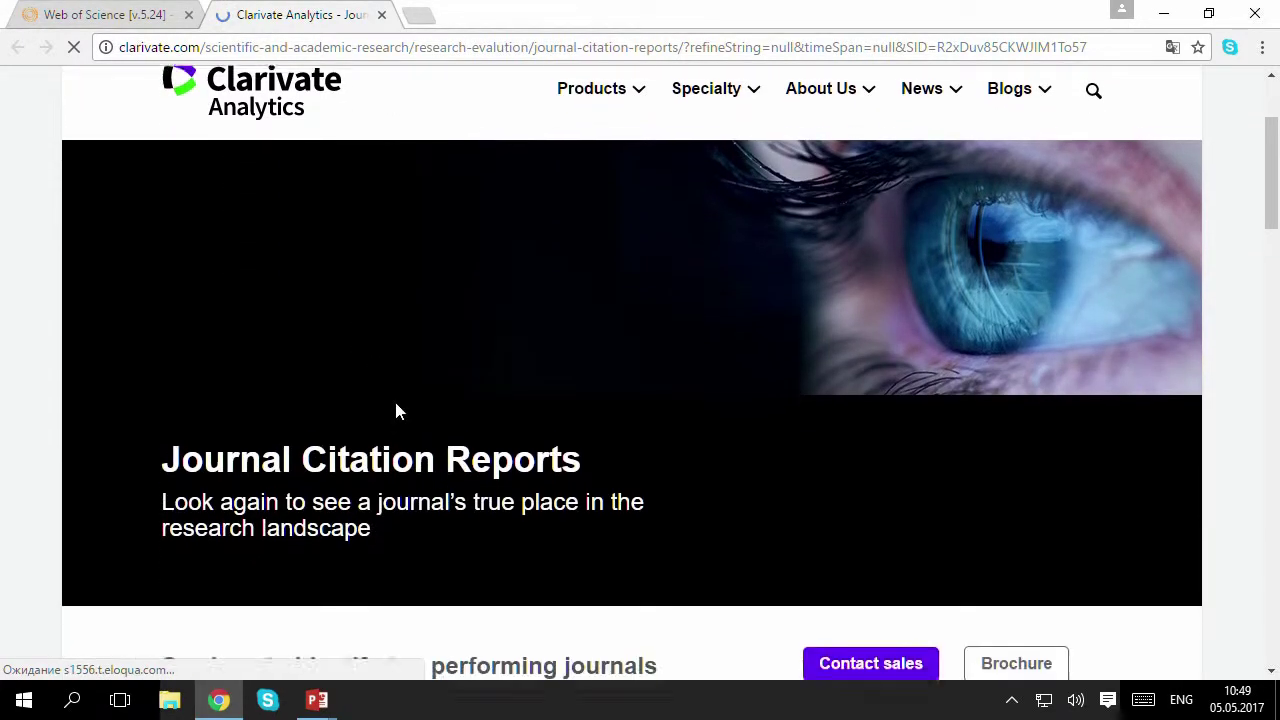
scroll(396, 410, down, 1)
scroll(537, 406, down, 1)
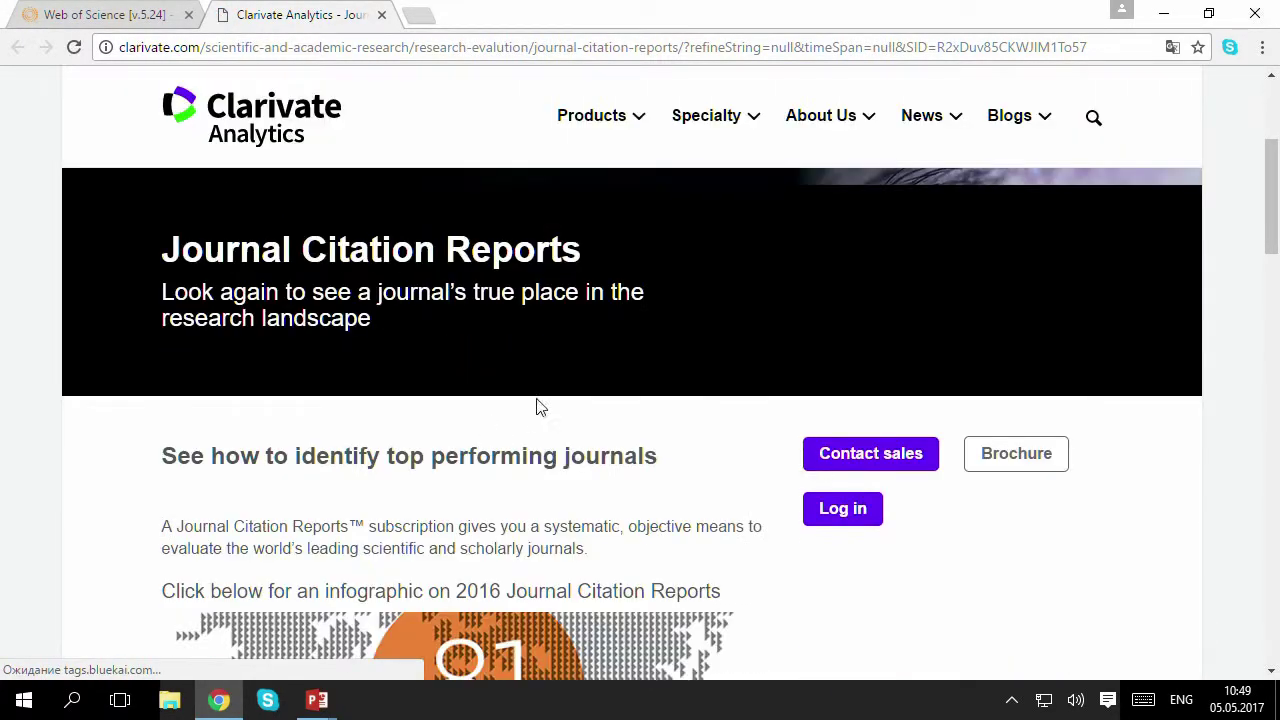
scroll(578, 392, down, 1)
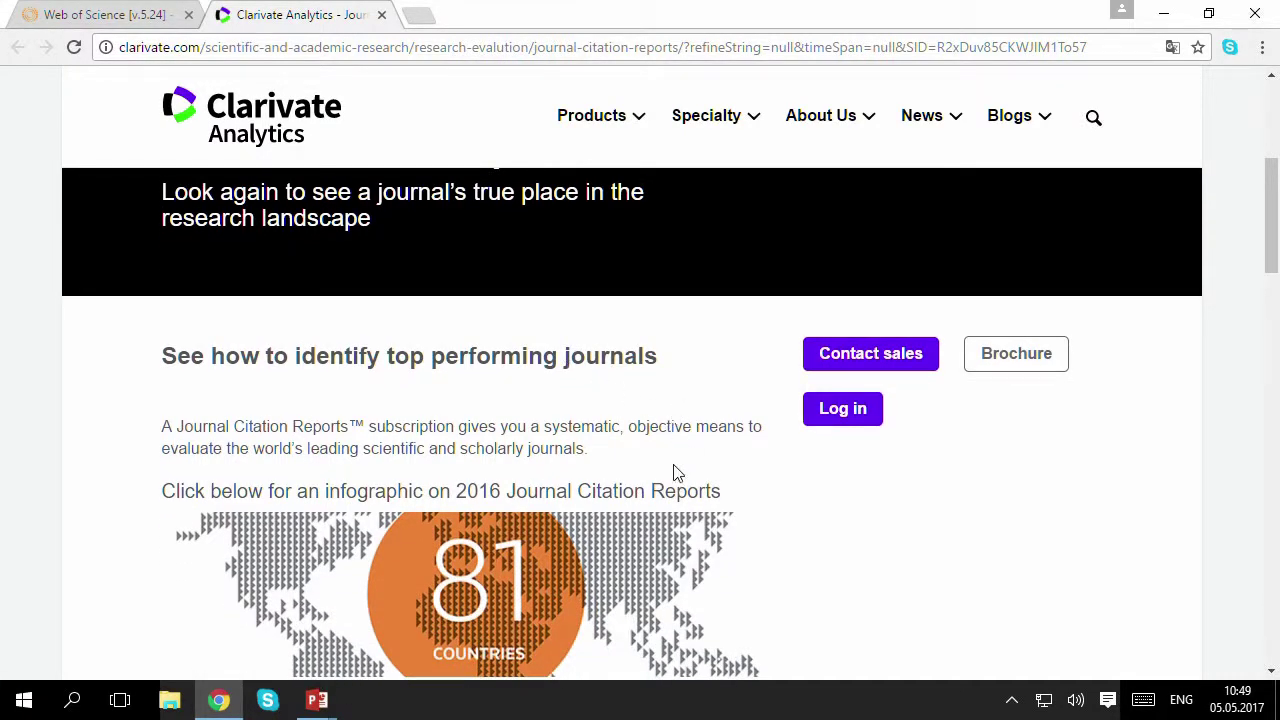
scroll(674, 471, down, 3)
scroll(650, 452, up, 1)
scroll(650, 452, up, 4)
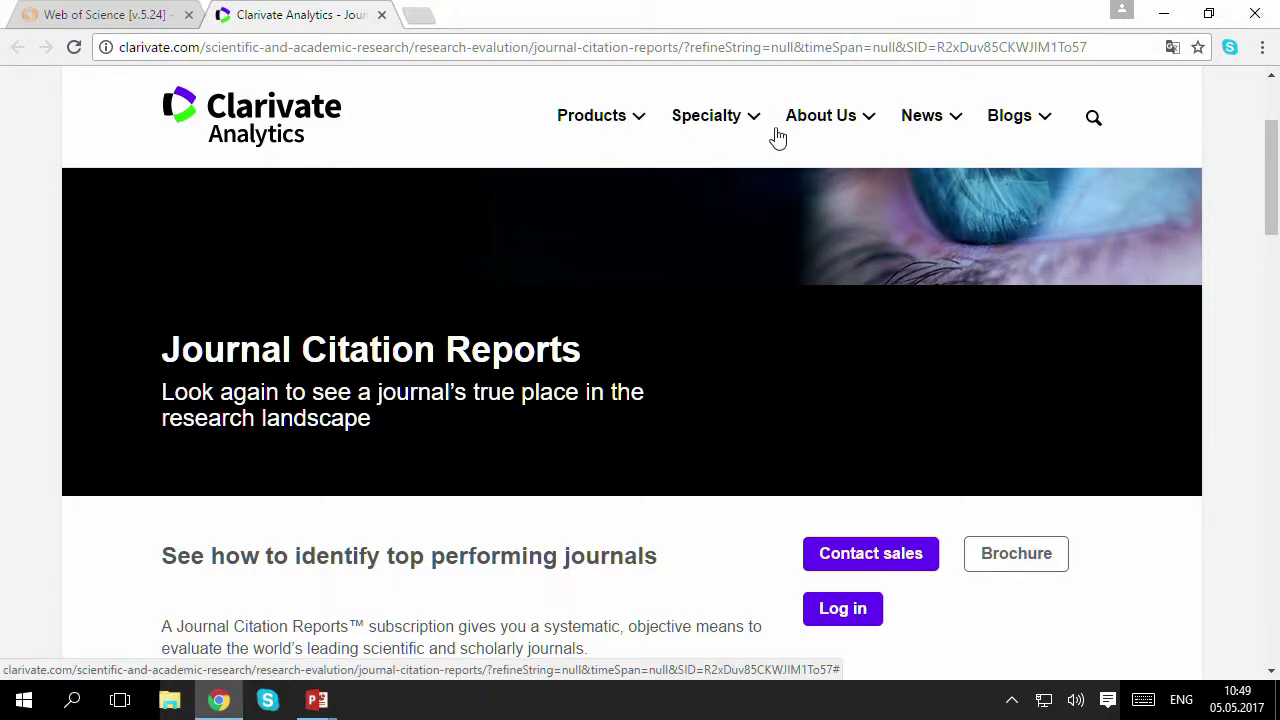
scroll(766, 134, down, 8)
scroll(700, 185, down, 8)
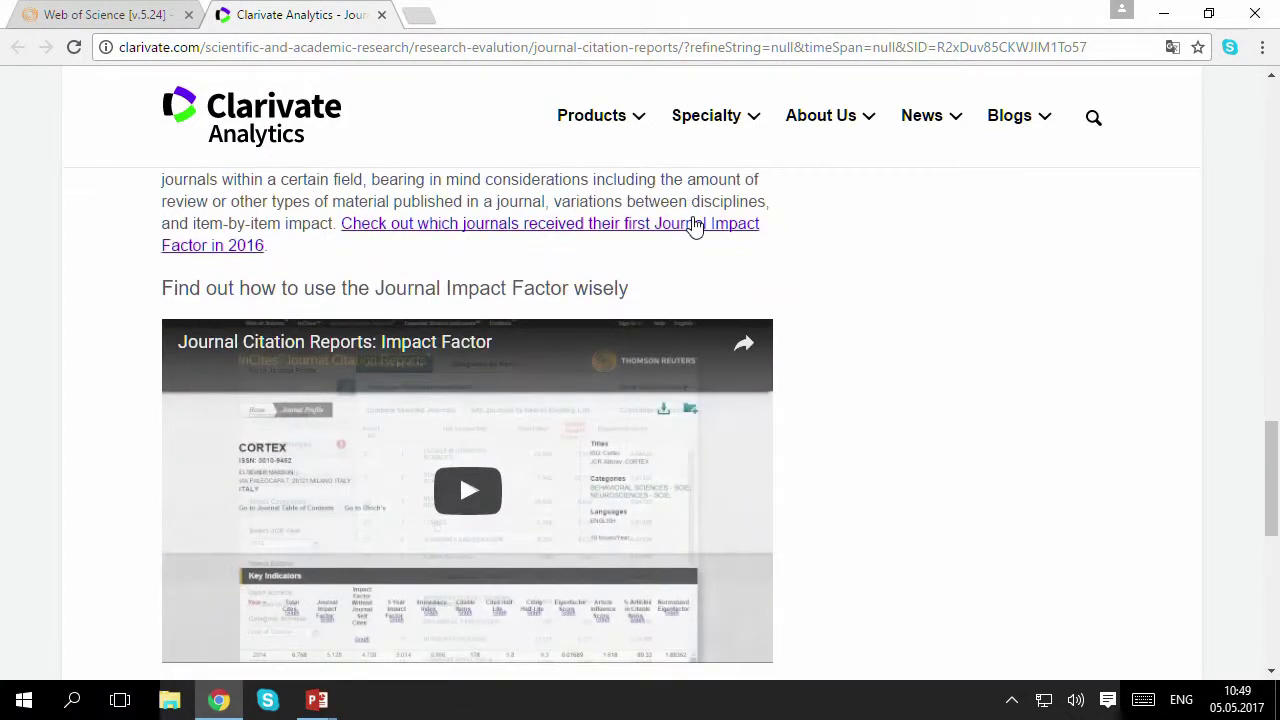
scroll(877, 323, down, 6)
scroll(906, 350, up, 20)
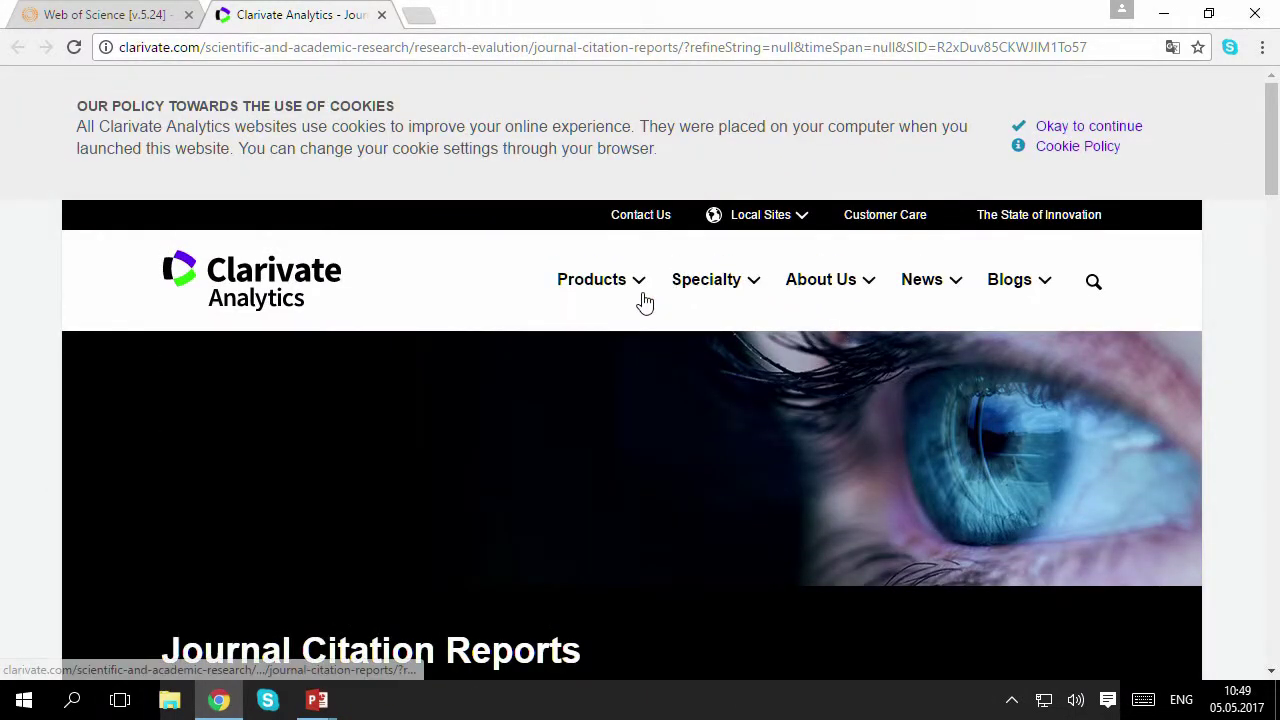
mouse_move(622, 288)
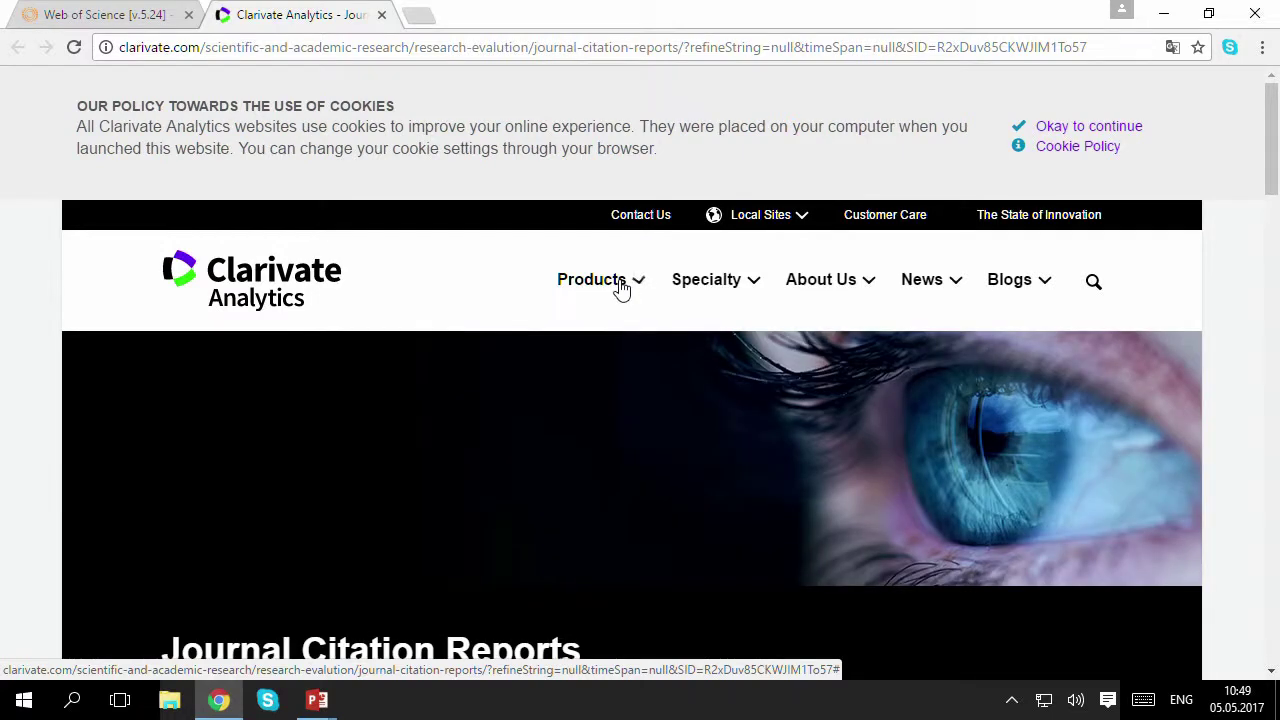
scroll(214, 471, down, 2)
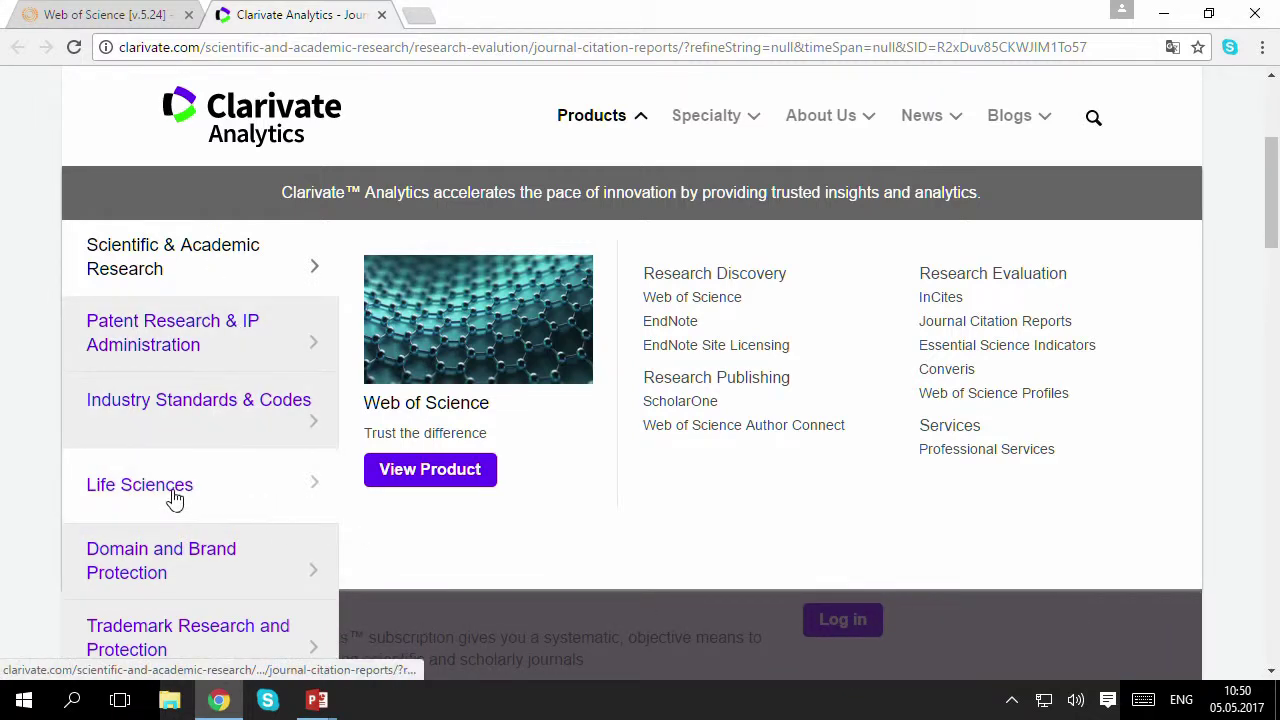
Go from Life Sciences offerings to the Cortellis Regulatory Intelligence page, highlighting the Cortellis intro.
click(246, 487)
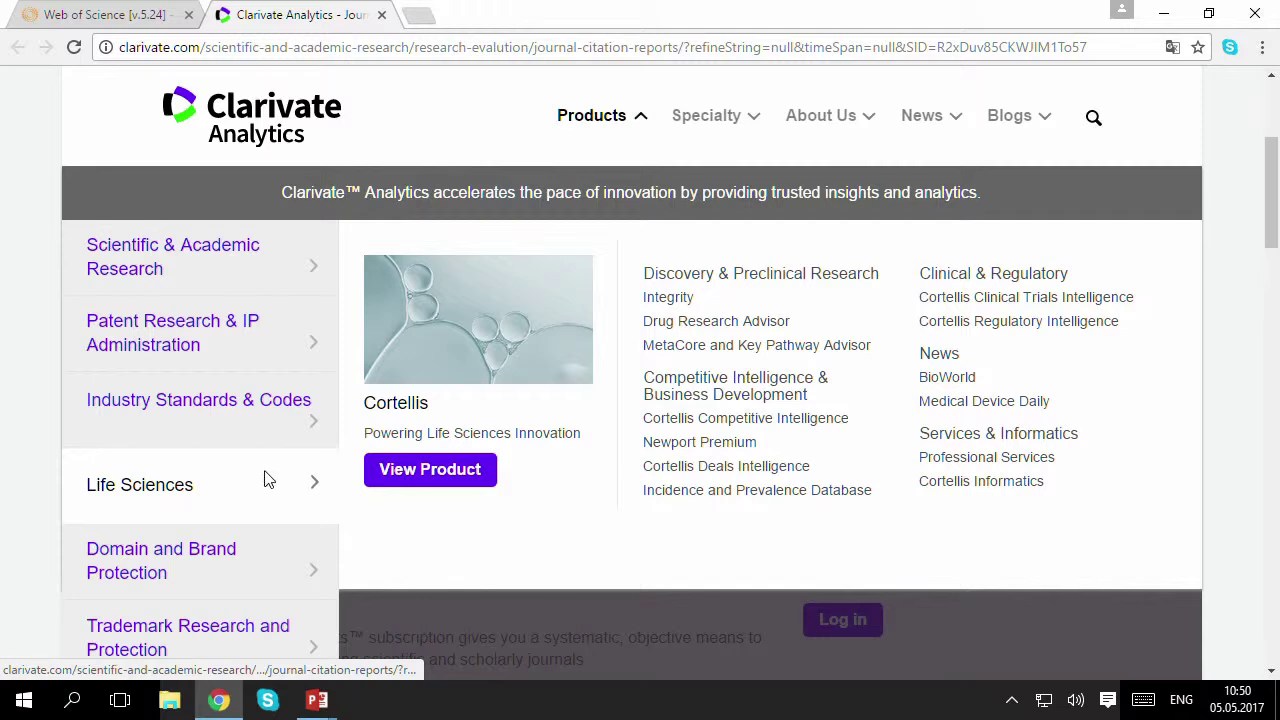
click(430, 480)
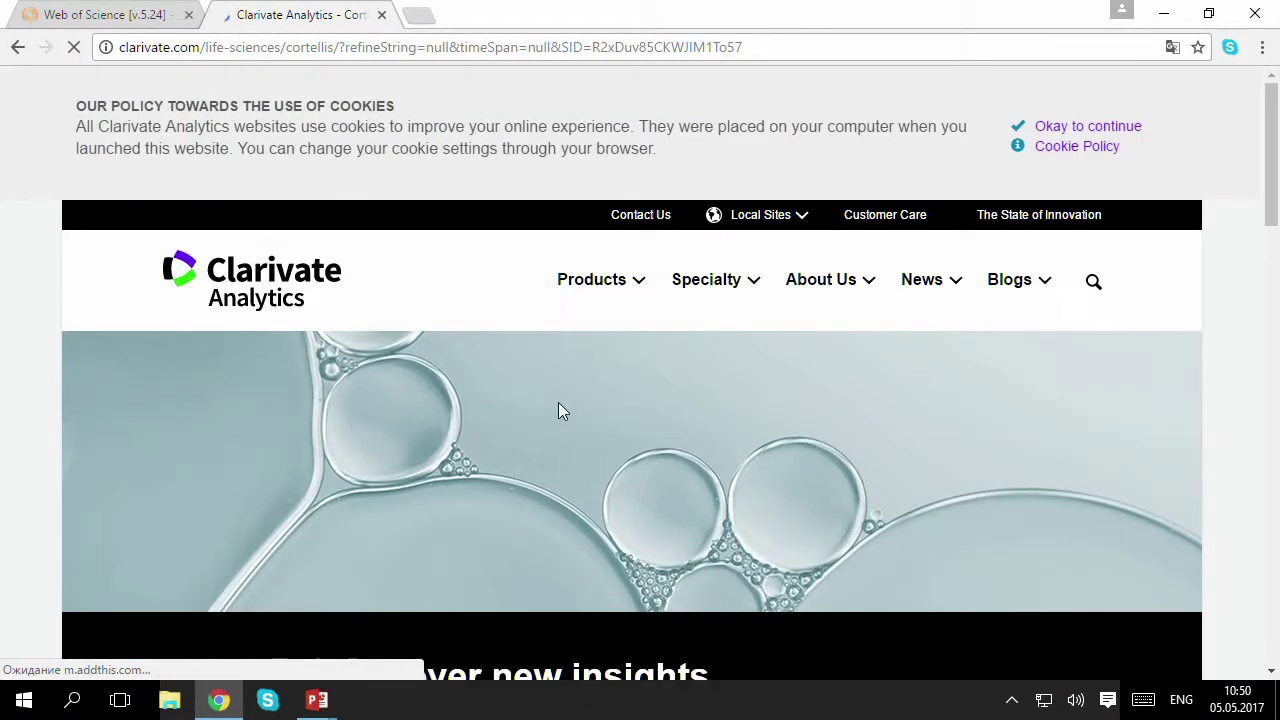
scroll(611, 291, down, 3)
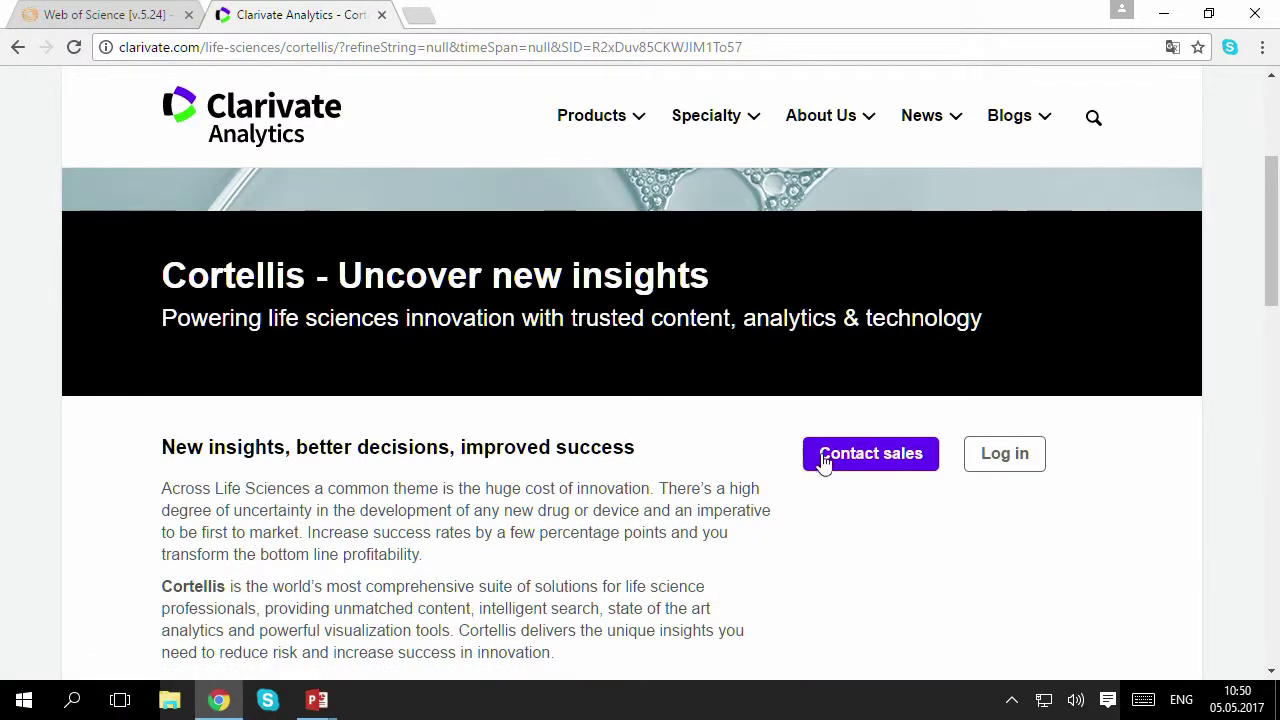
scroll(700, 450, down, 10)
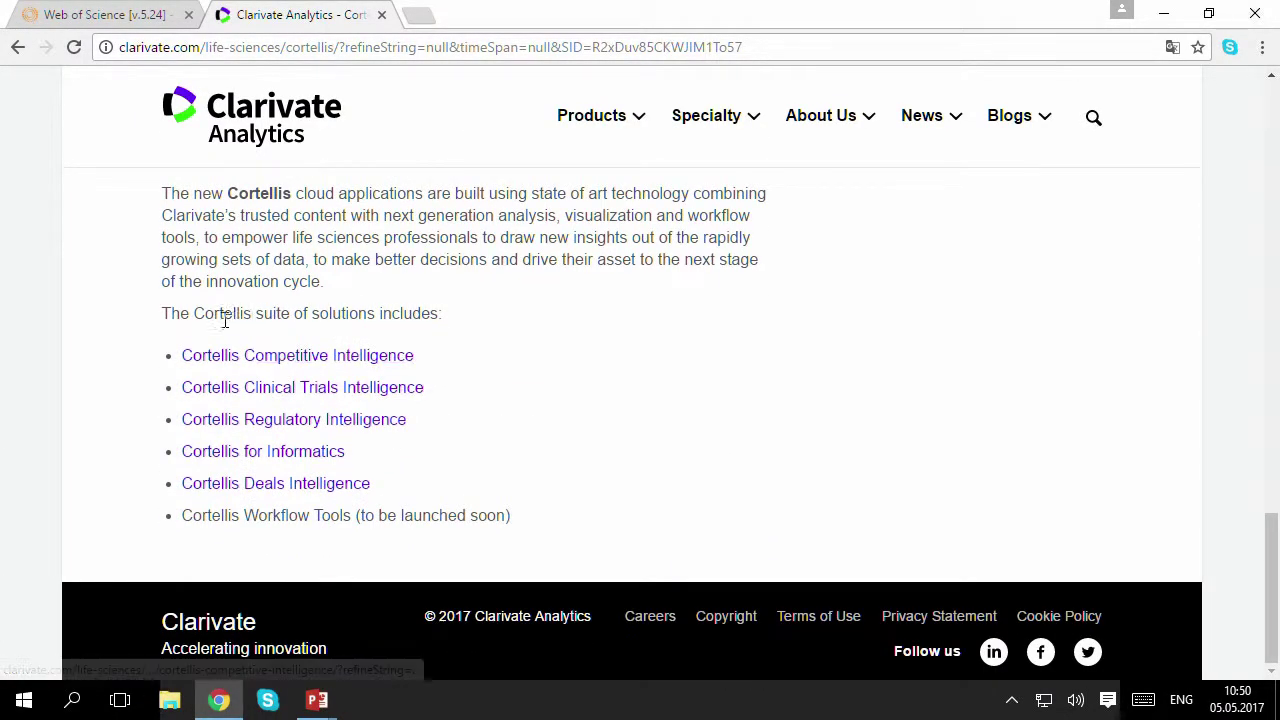
drag(165, 313, 446, 313)
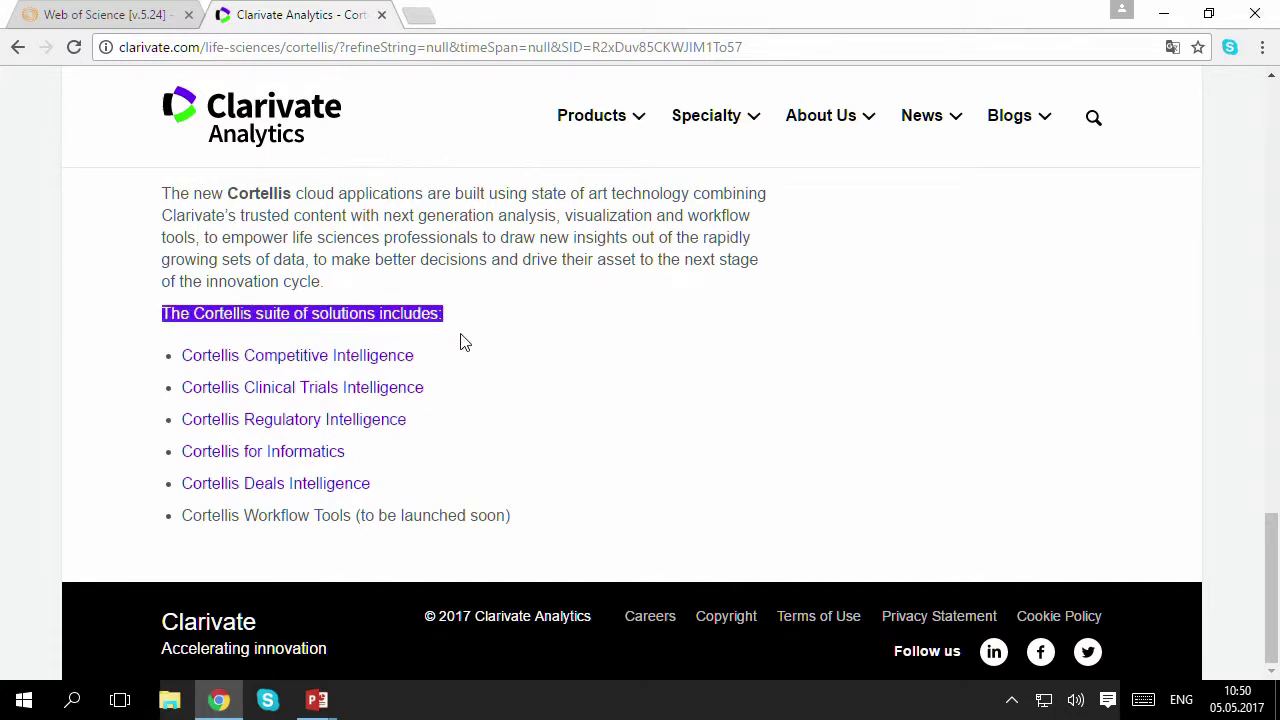
click(296, 435)
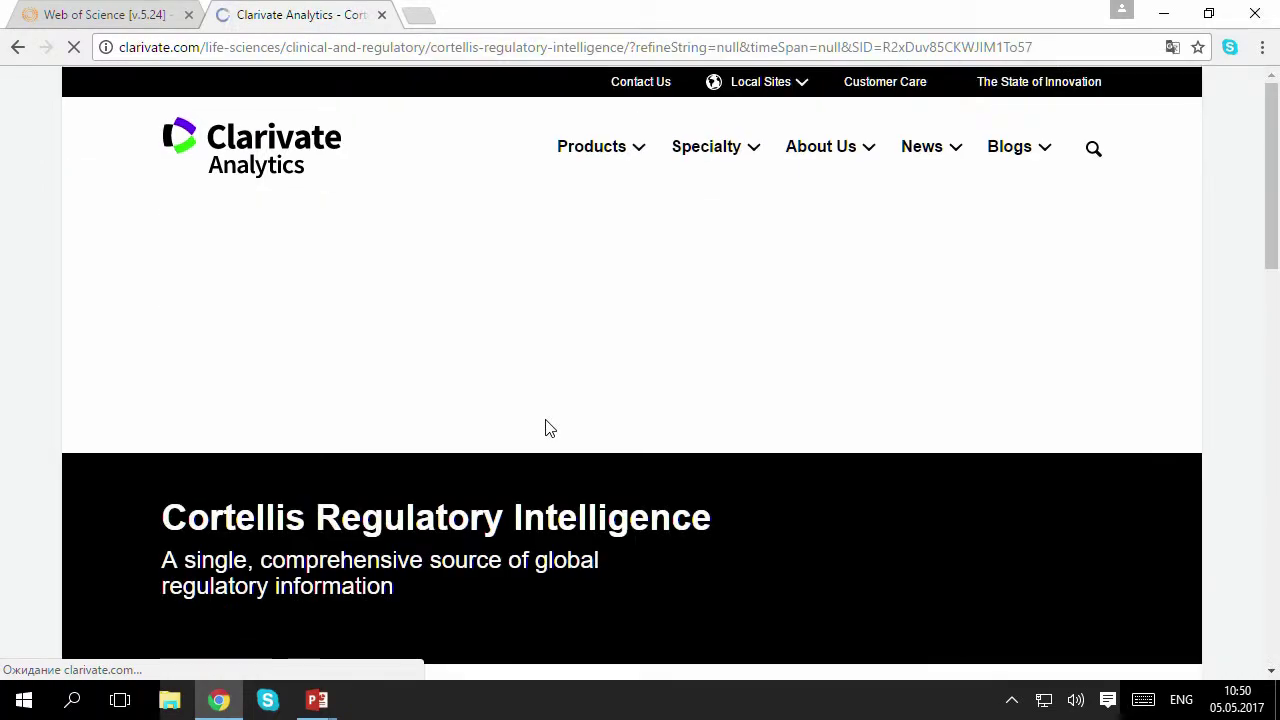
Skim the Cortellis Regulatory Intelligence page and return to the Web of Science KopperCoin record.
scroll(548, 427, down, 10)
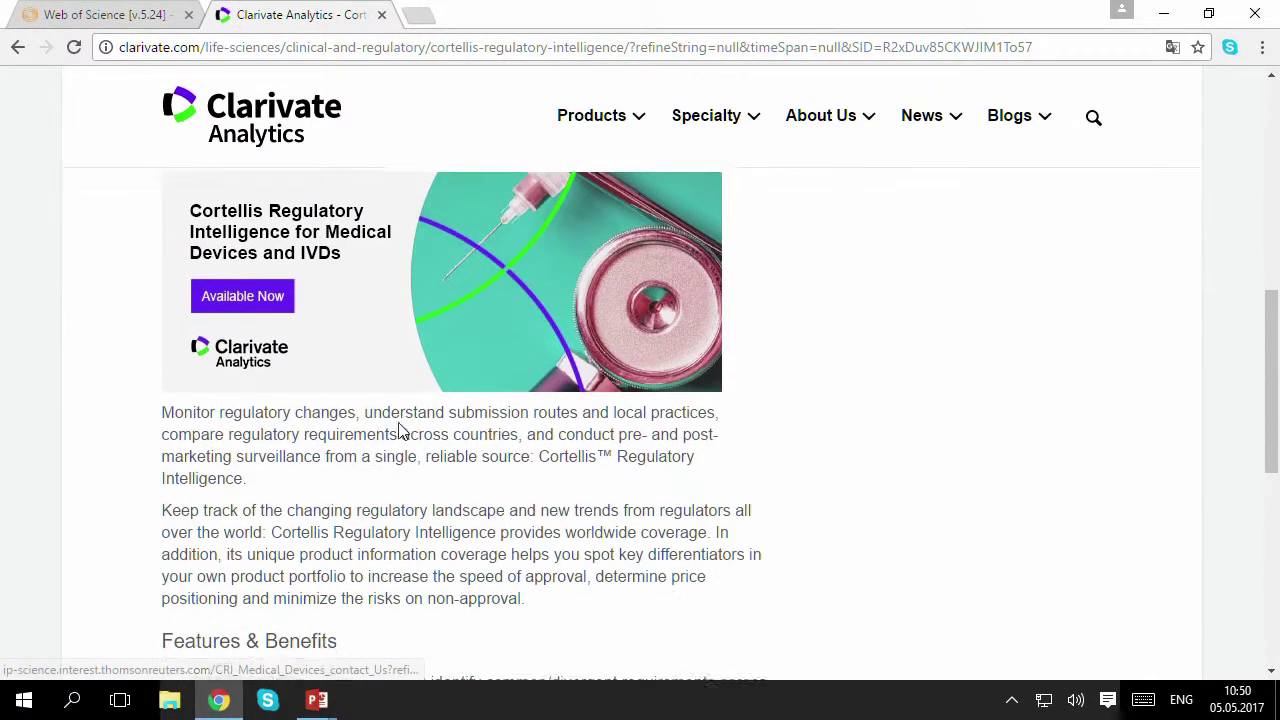
scroll(366, 352, down, 6)
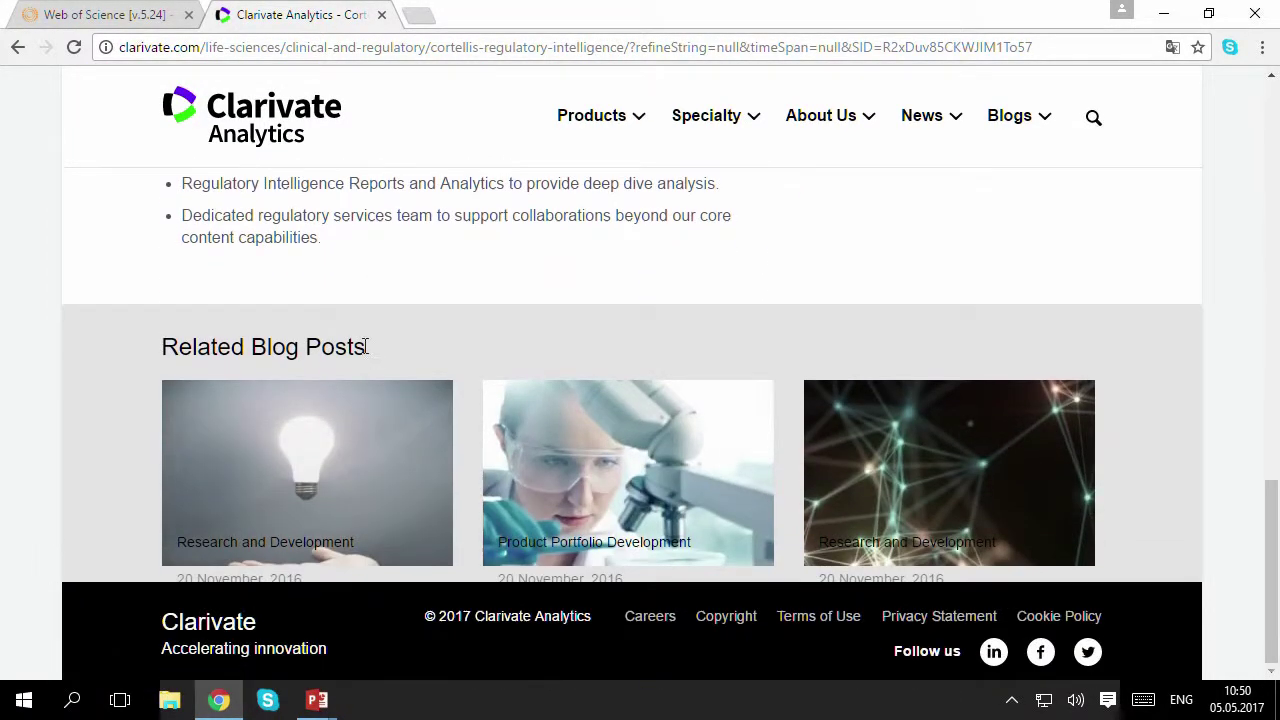
scroll(366, 346, up, 15)
scroll(409, 317, down, 5)
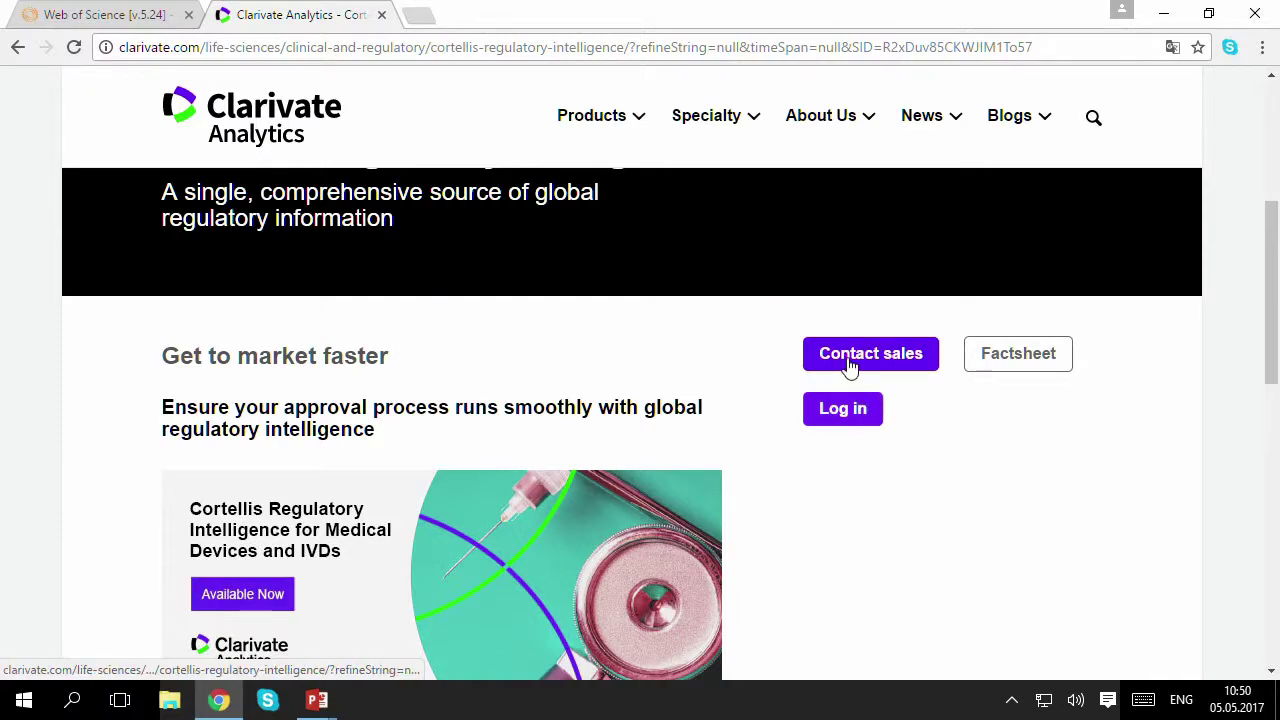
scroll(626, 337, up, 5)
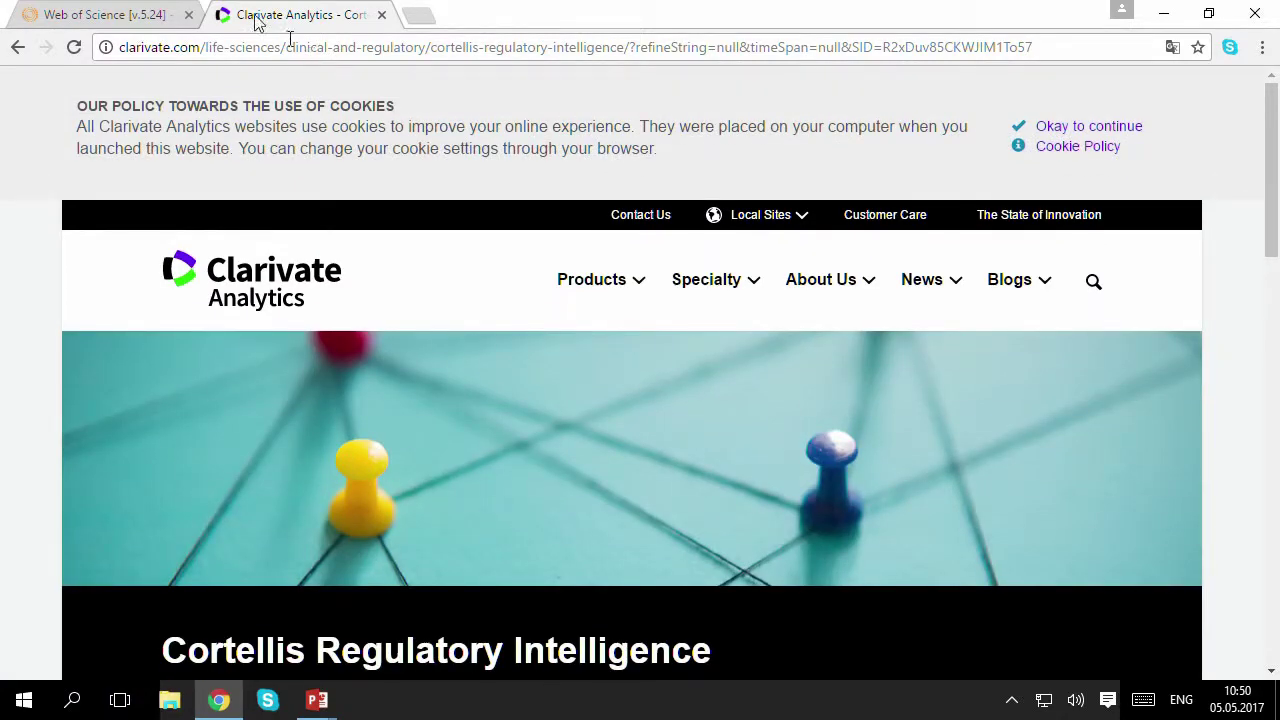
click(150, 14)
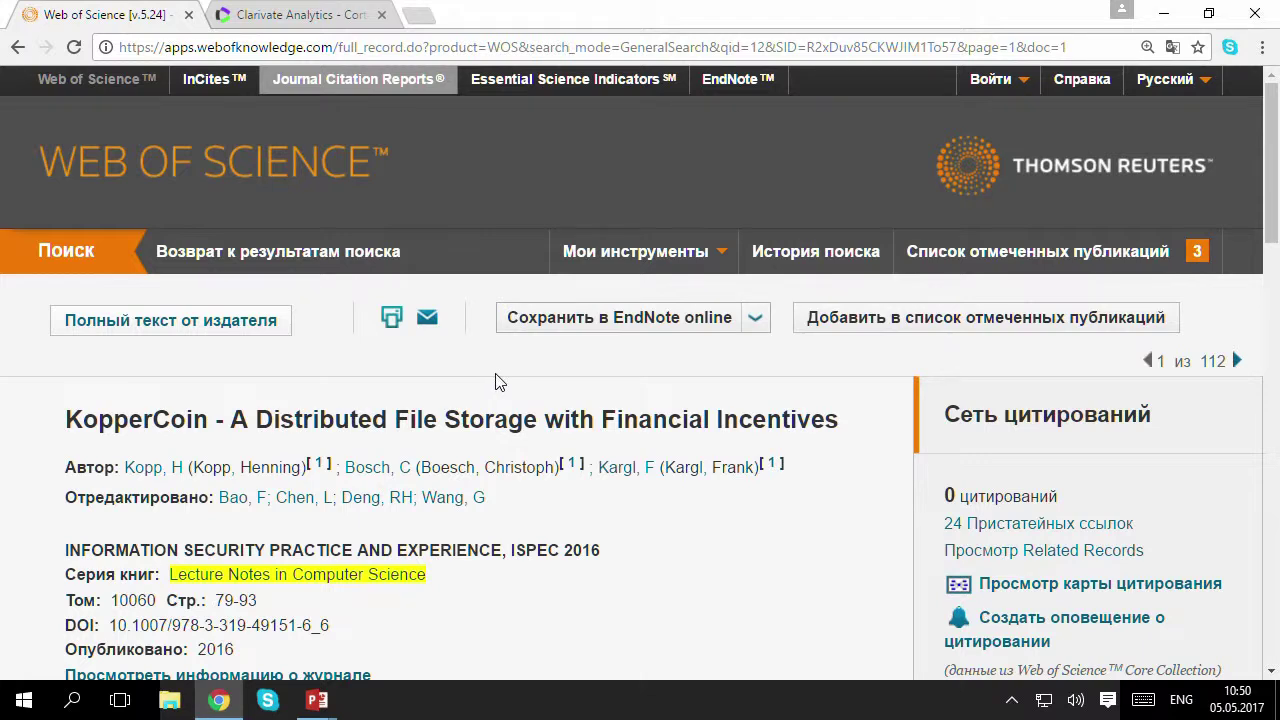
scroll(474, 425, down, 1)
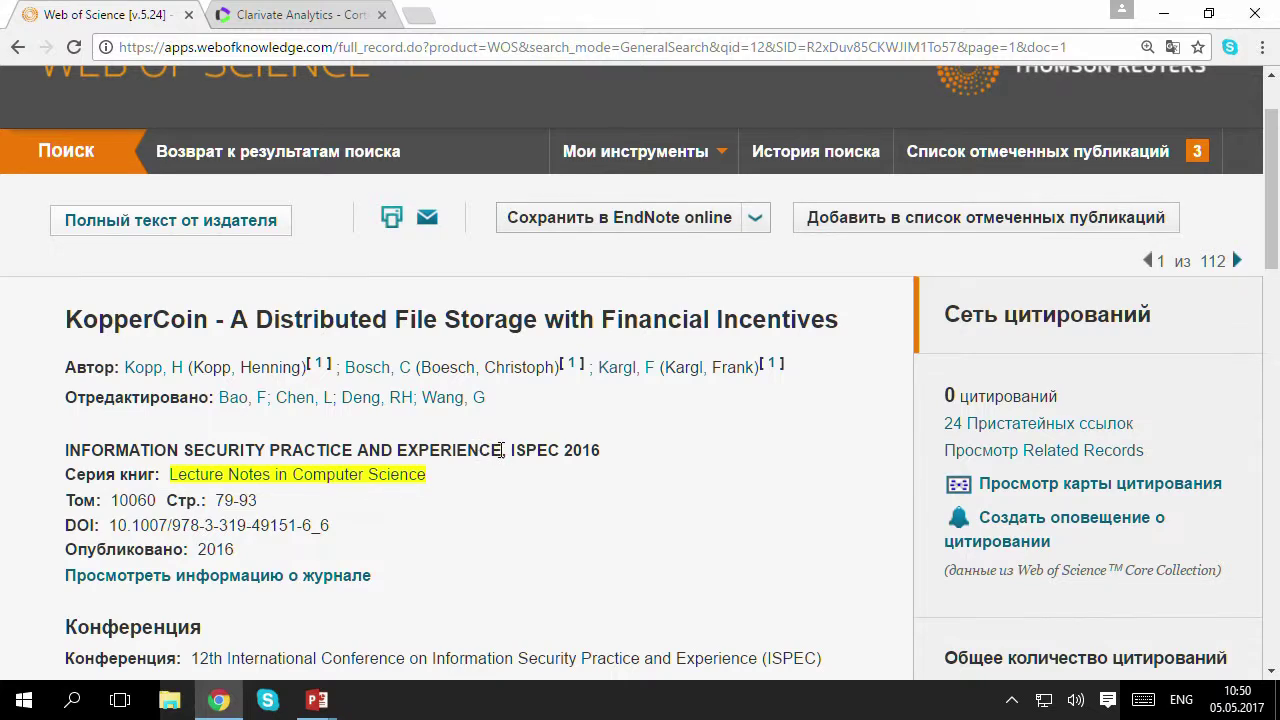
scroll(505, 450, up, 1)
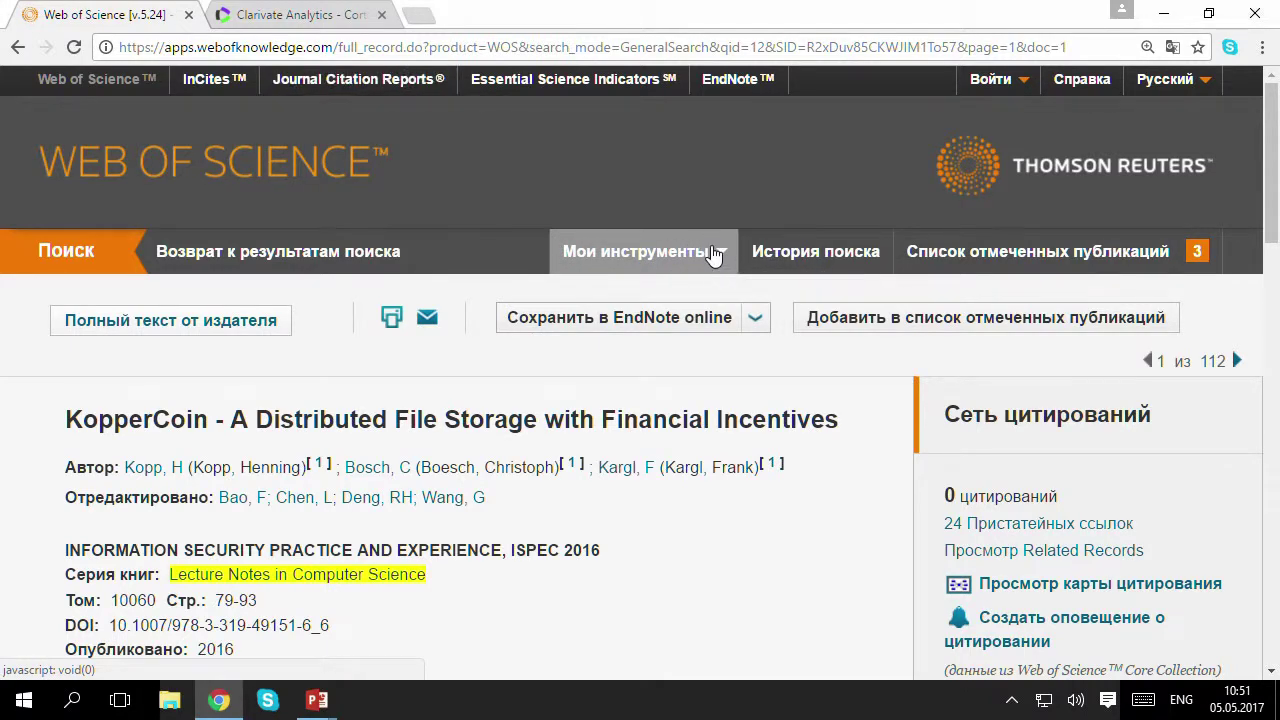
click(716, 255)
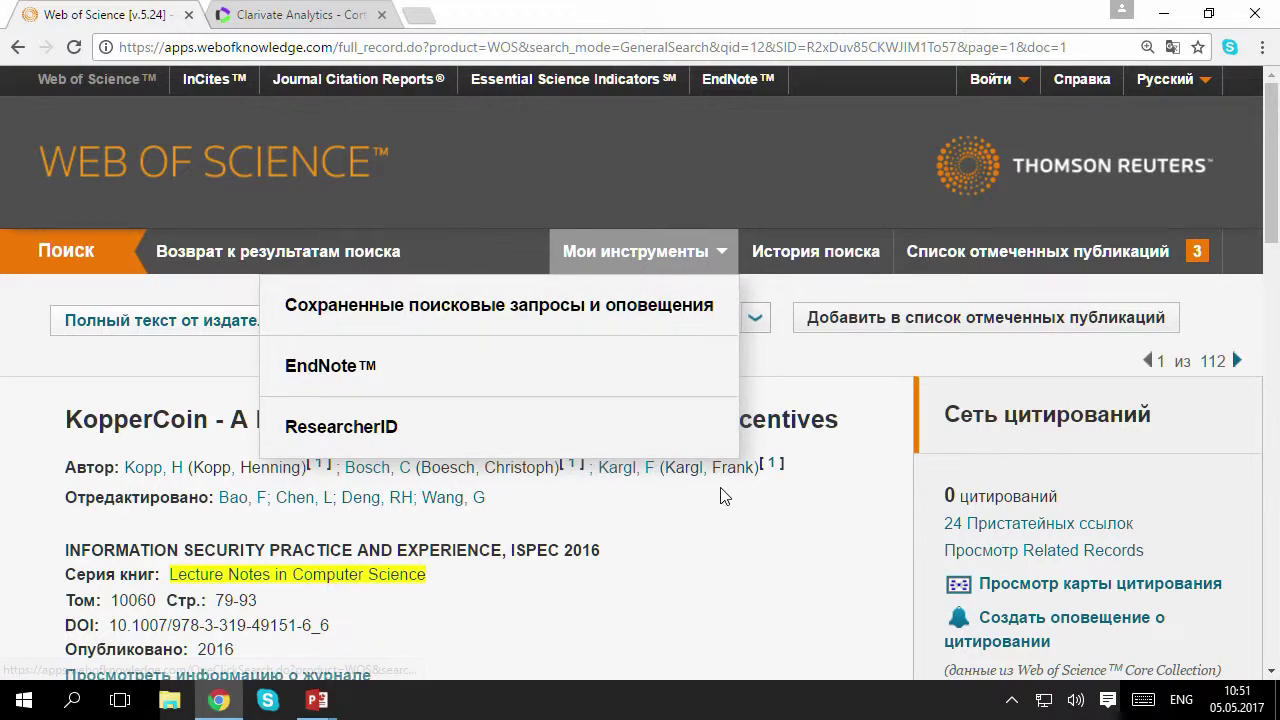
click(771, 546)
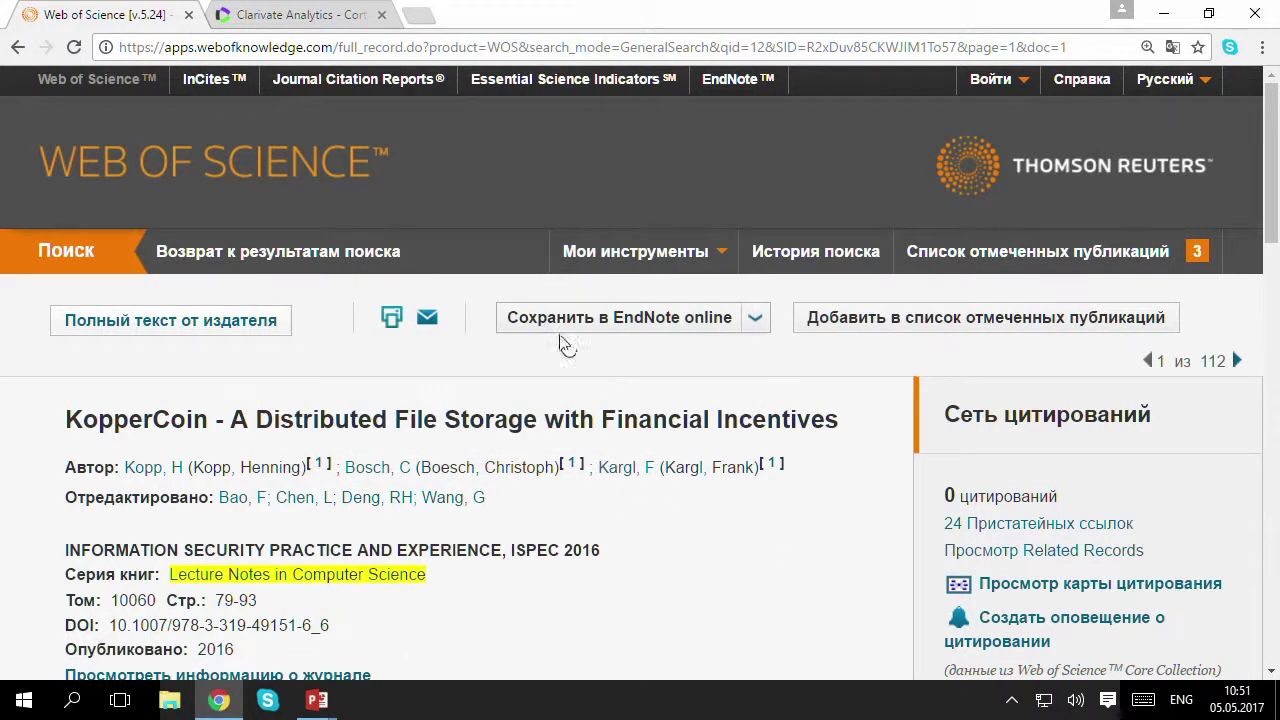
scroll(297, 163, down, 2)
Return to the results list and mark results 2 and 3.
click(18, 47)
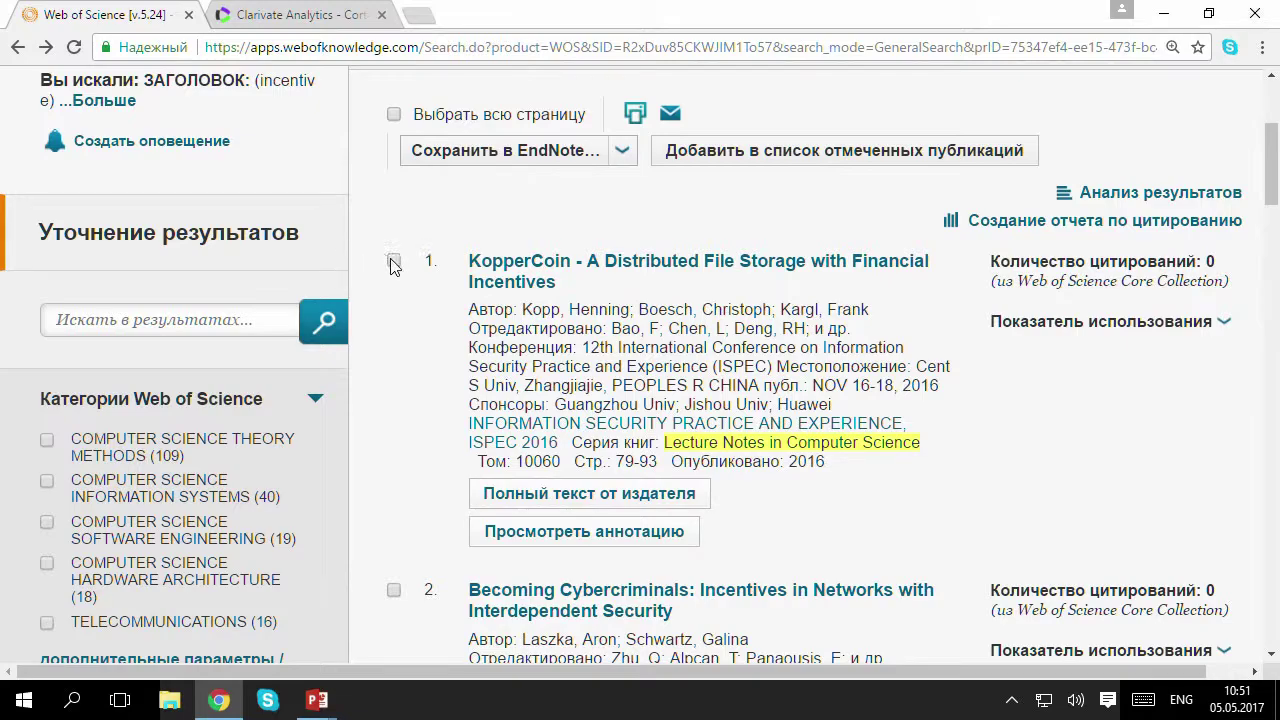
scroll(430, 480, down, 2)
click(393, 387)
scroll(395, 390, down, 3)
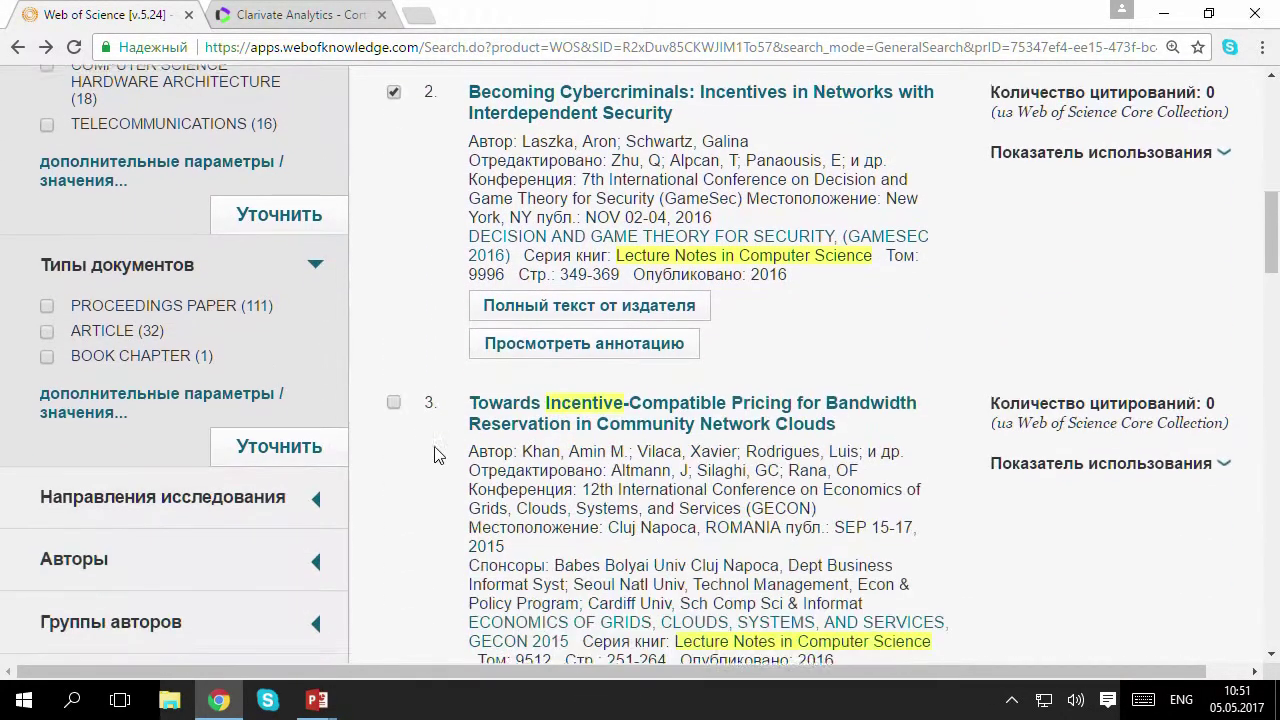
click(394, 401)
scroll(440, 420, up, 5)
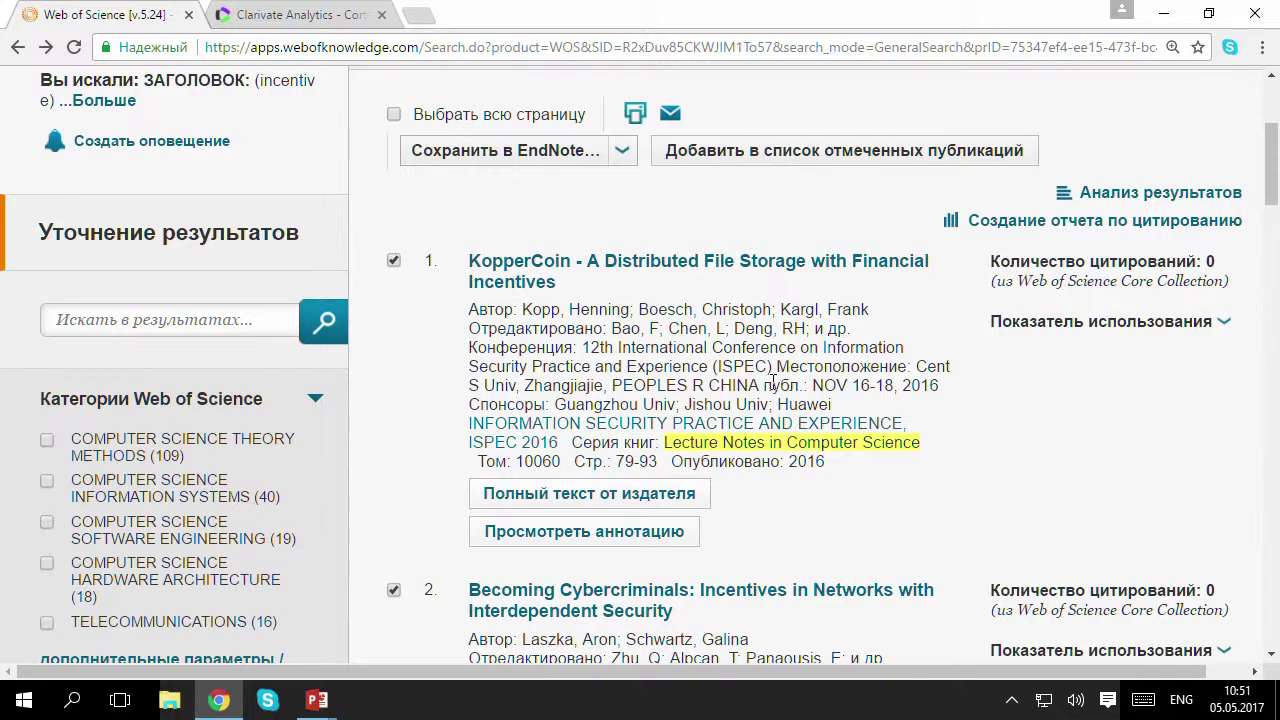
Expand Страны/territории and show the full country list, led by USA (29) and China (27).
scroll(238, 354, down, 10)
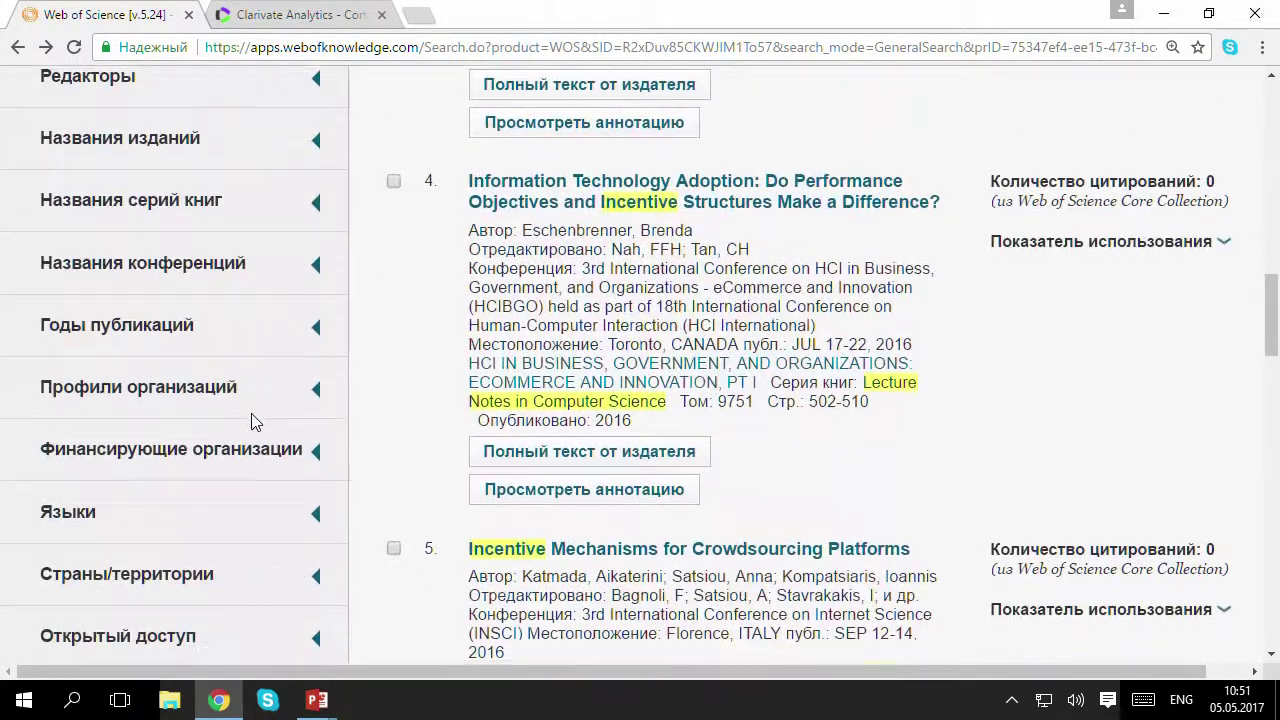
scroll(251, 415, down, 3)
scroll(300, 360, up, 1)
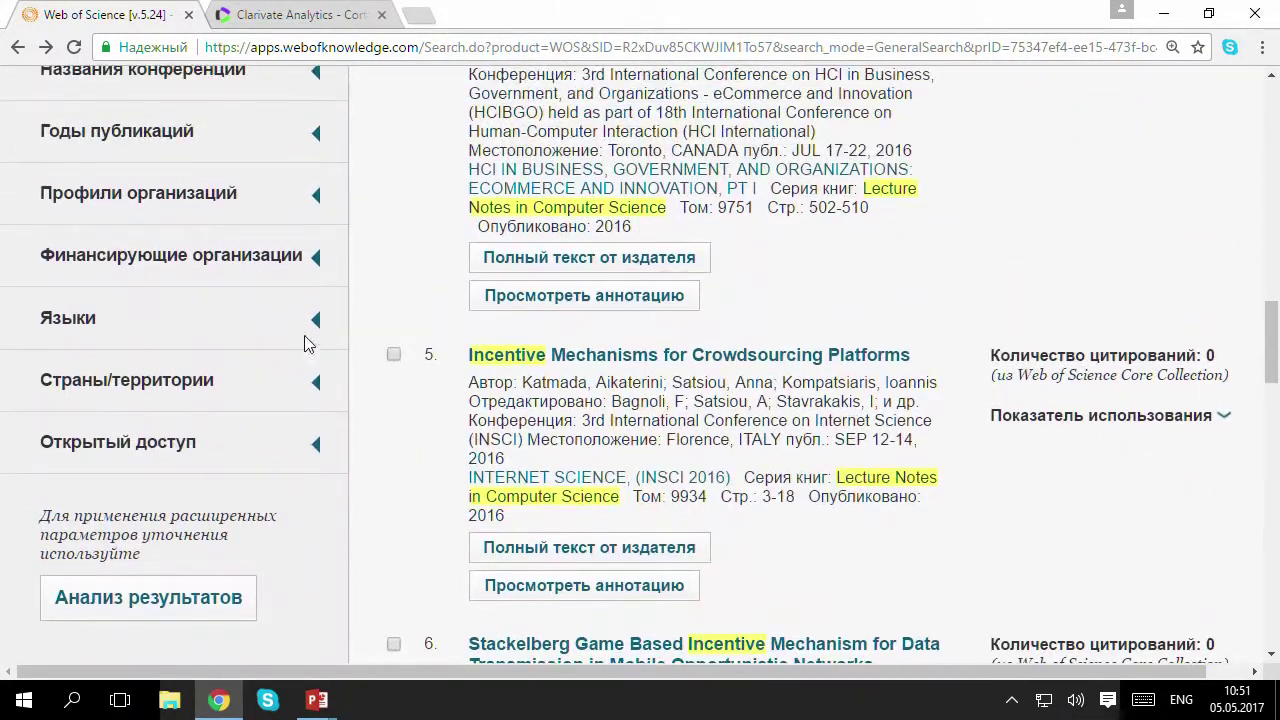
click(316, 386)
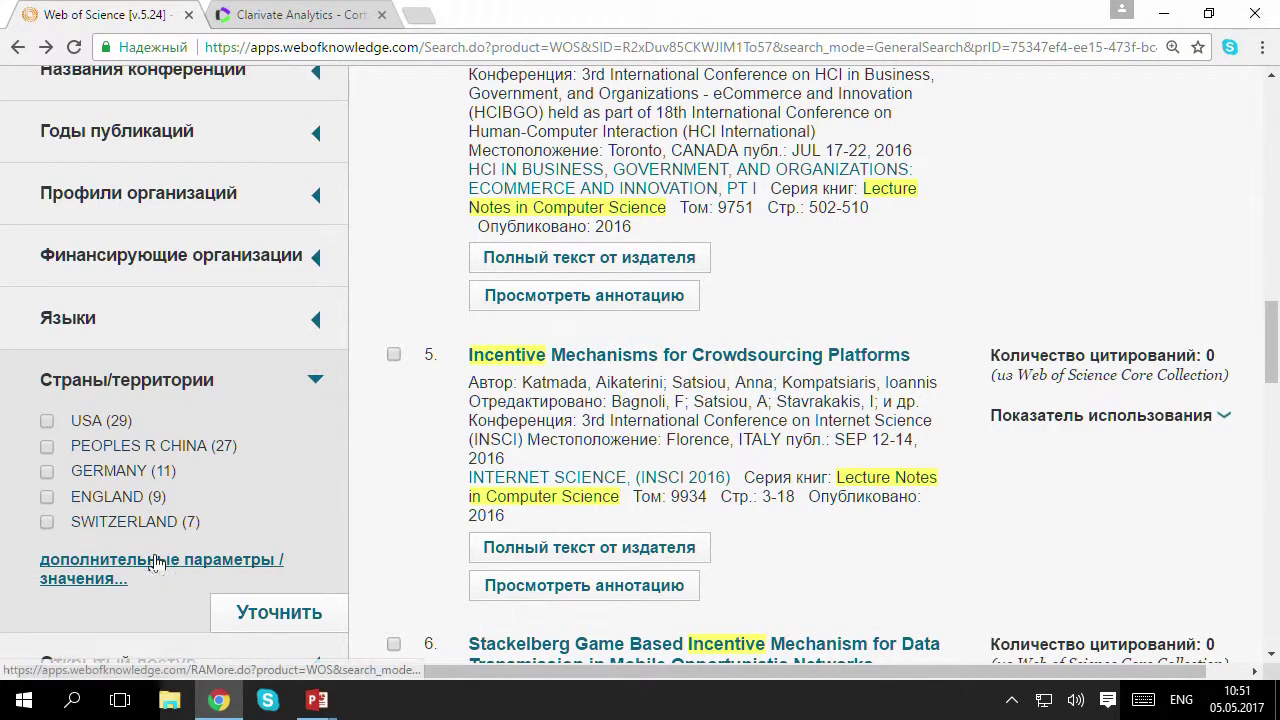
click(157, 563)
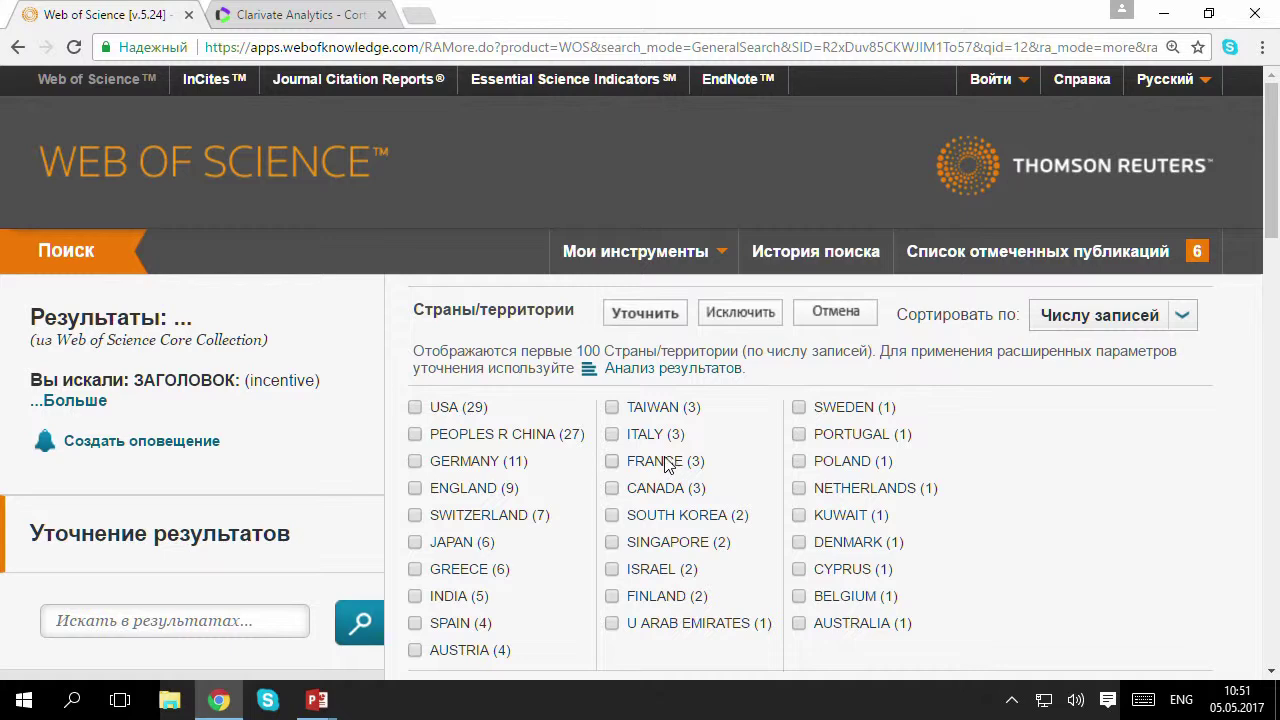
scroll(667, 465, down, 1)
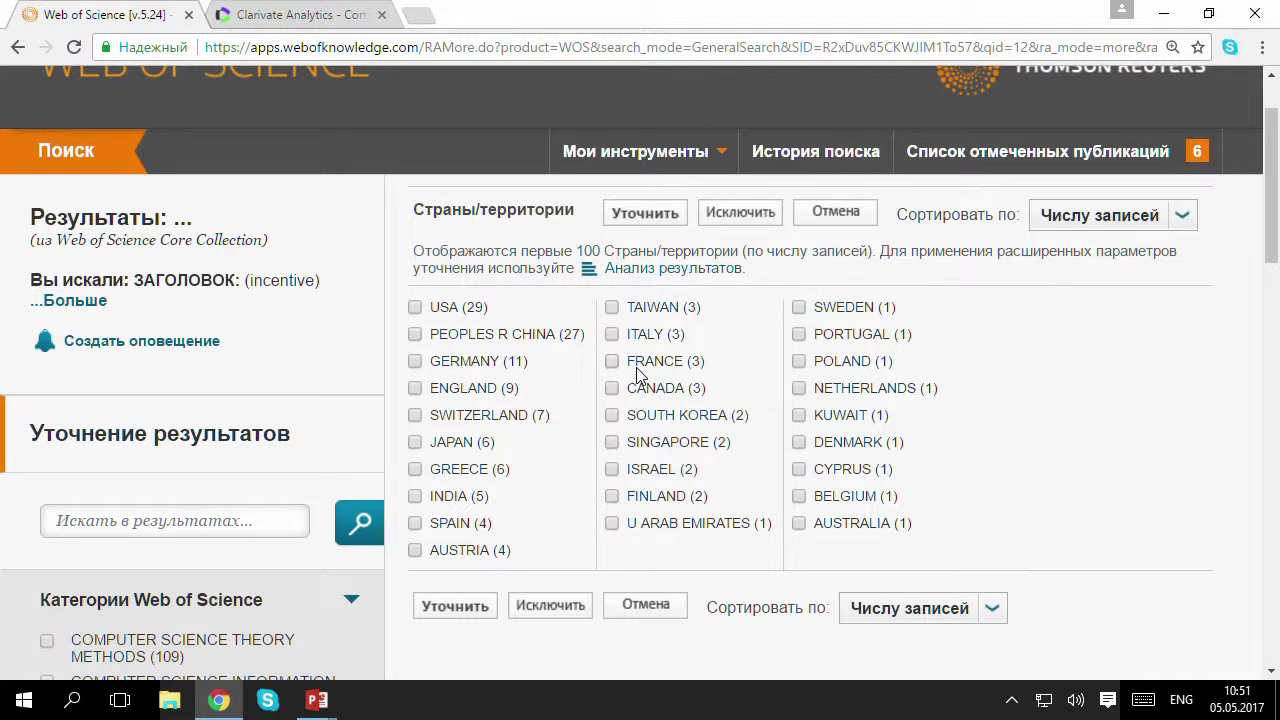
Go back from the countries/territories list to the incentive title search results.
click(17, 47)
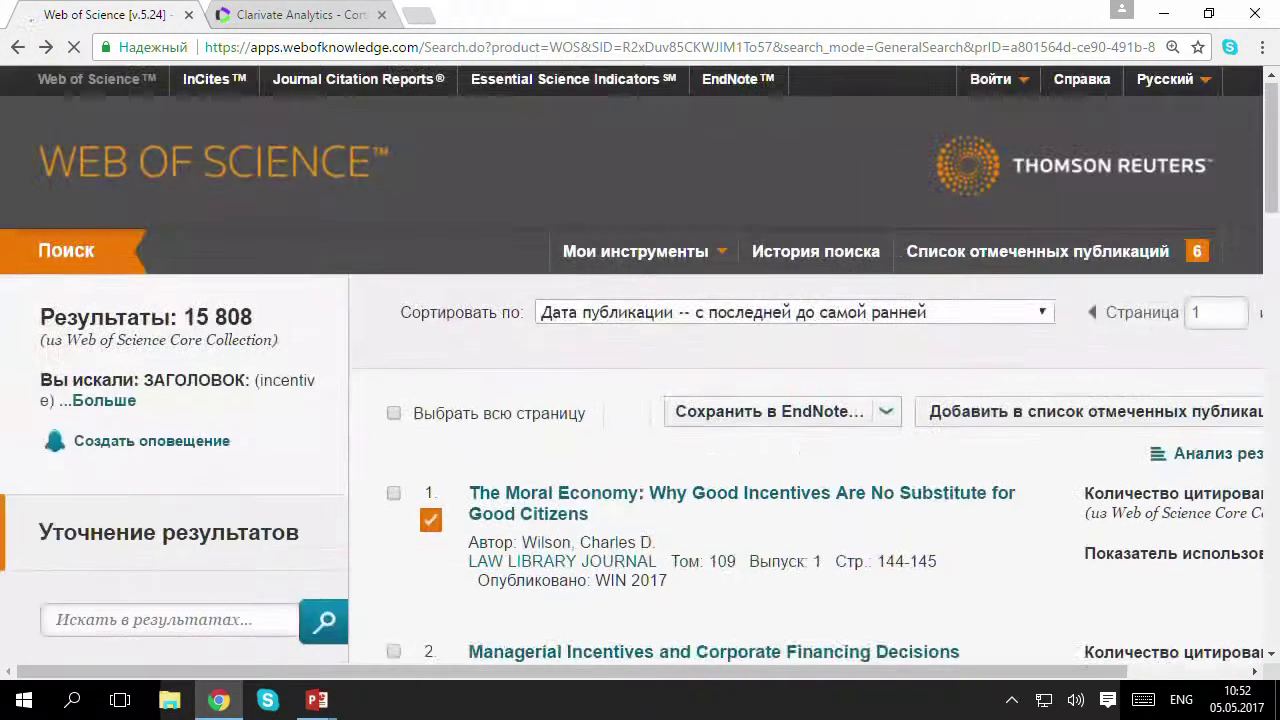
From the basic search page, run a title search for 'oil' instead of 'incentive'.
click(86, 182)
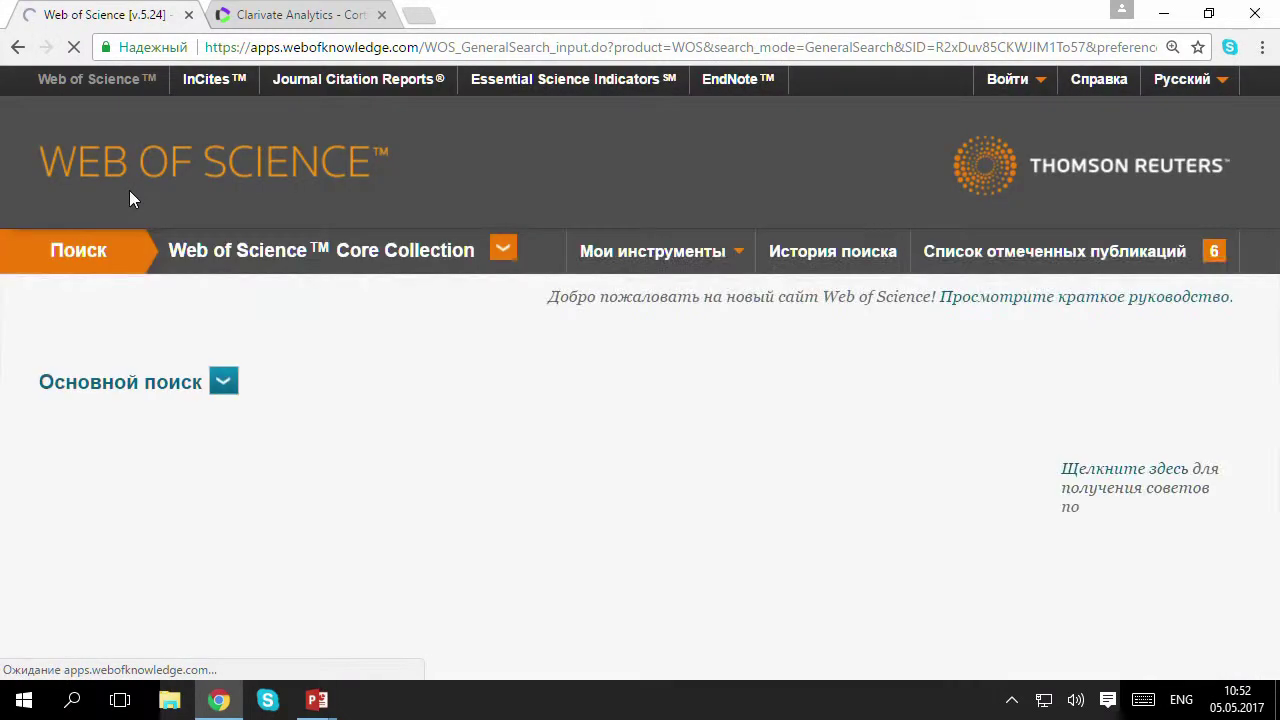
double_click(118, 436)
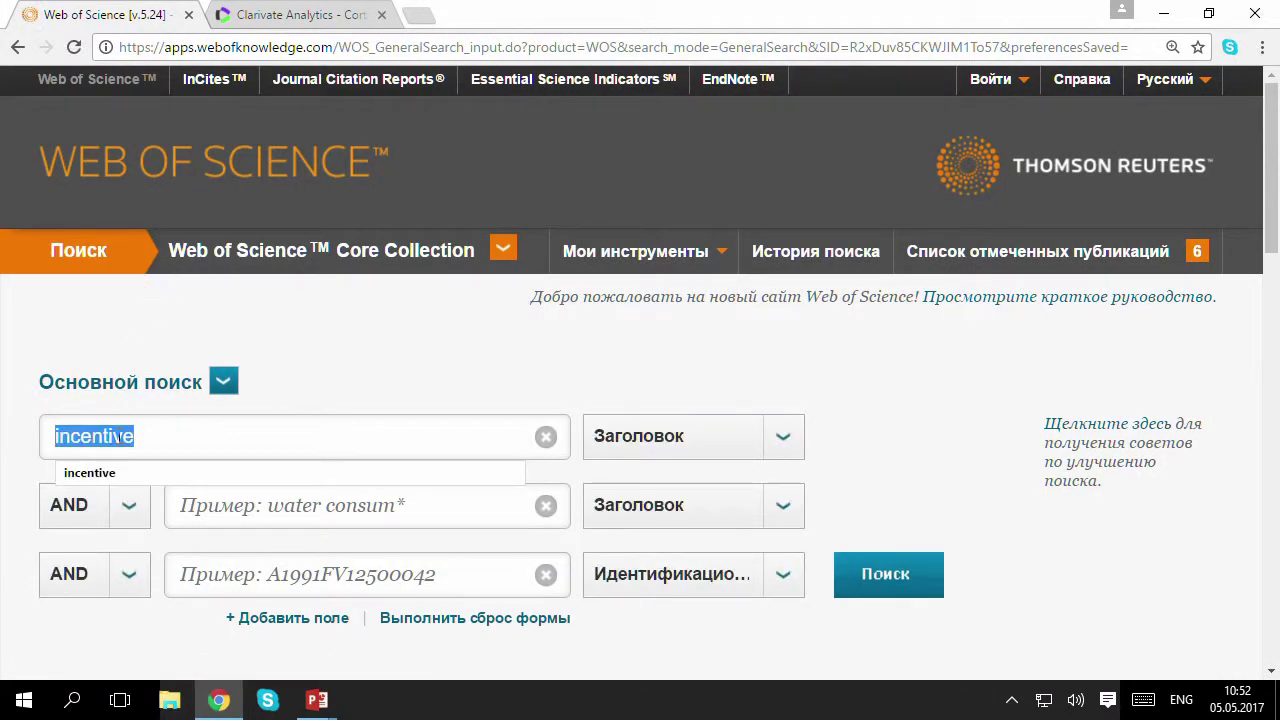
text(oil)
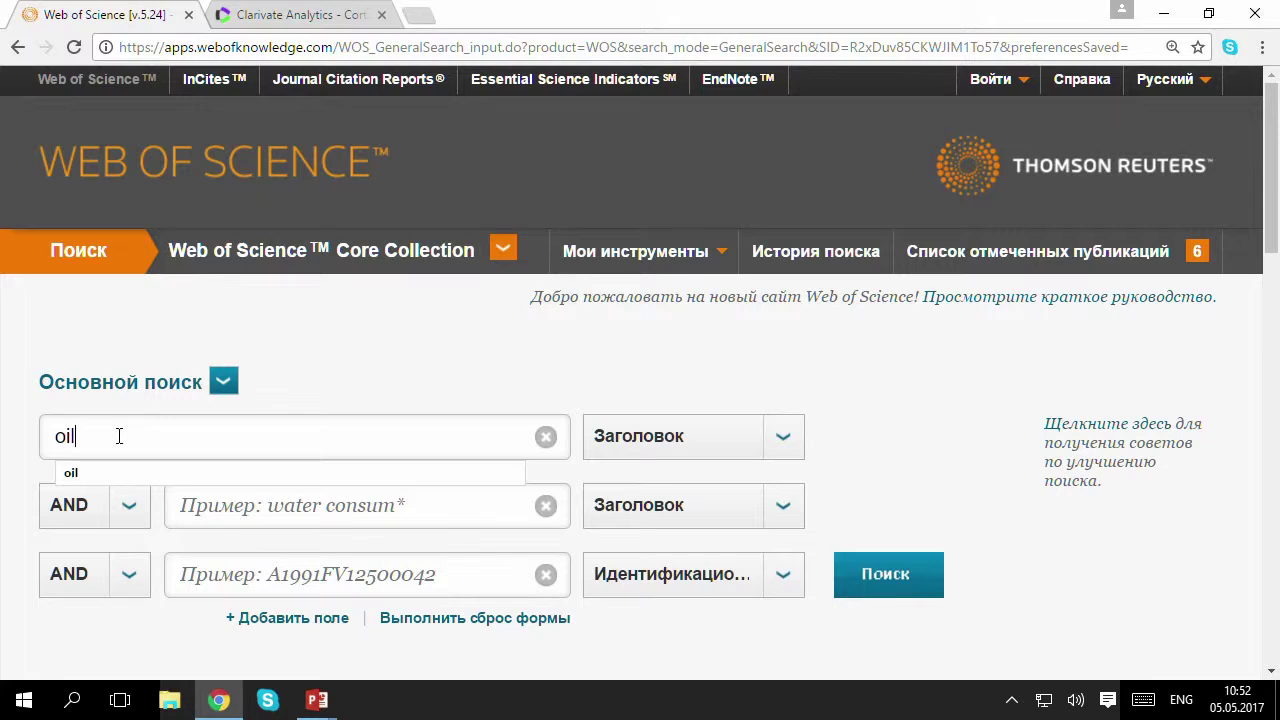
click(910, 586)
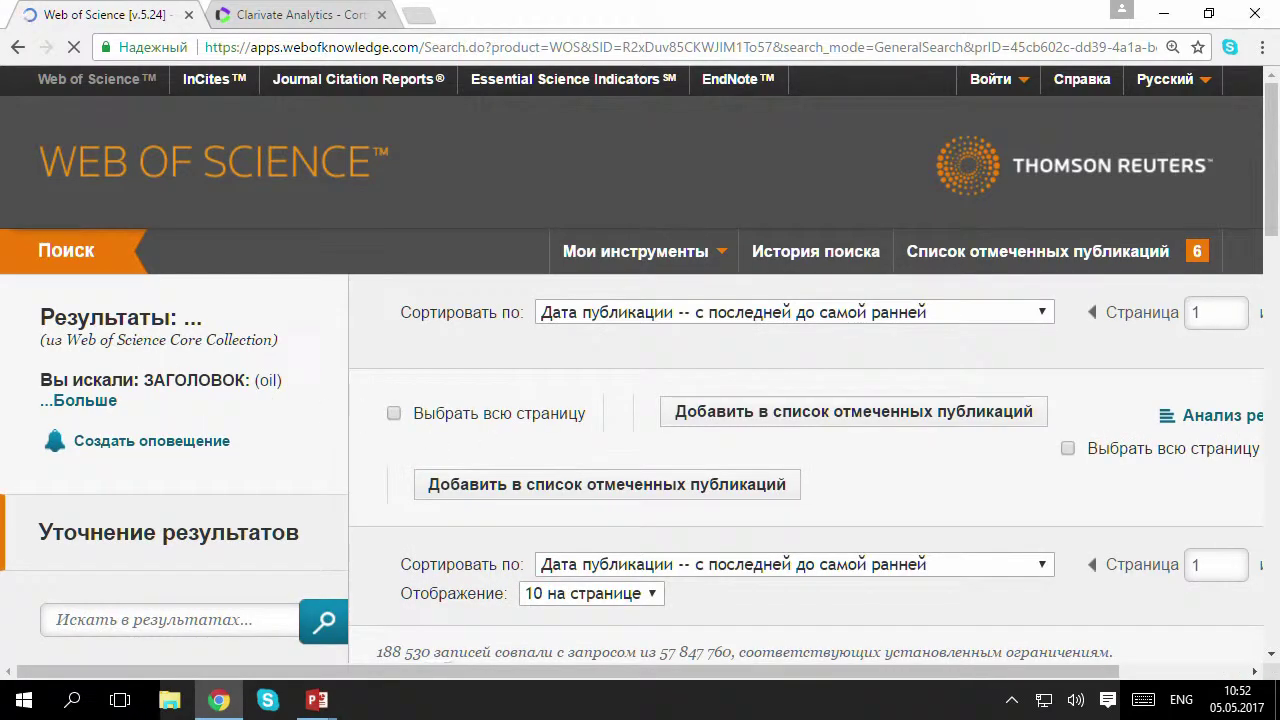
Expand the Страны/территории filter and open its full list of values.
double_click(200, 320)
click(337, 424)
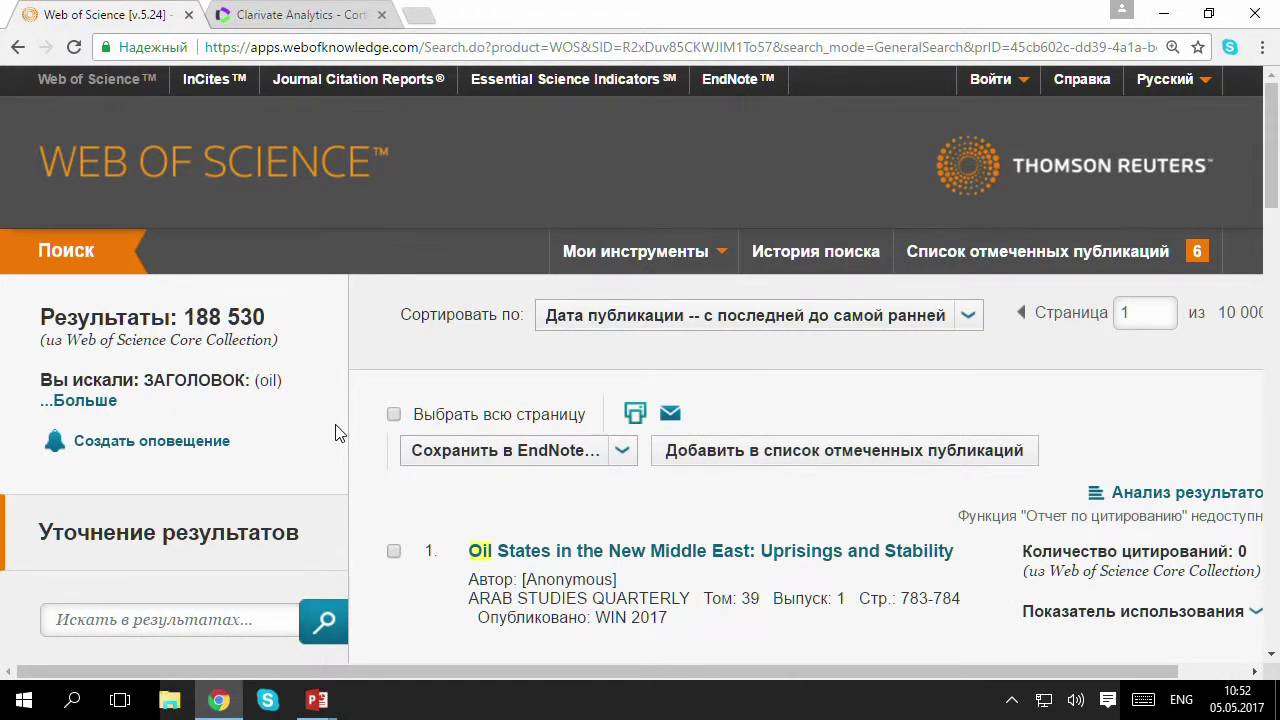
scroll(337, 424, down, 5)
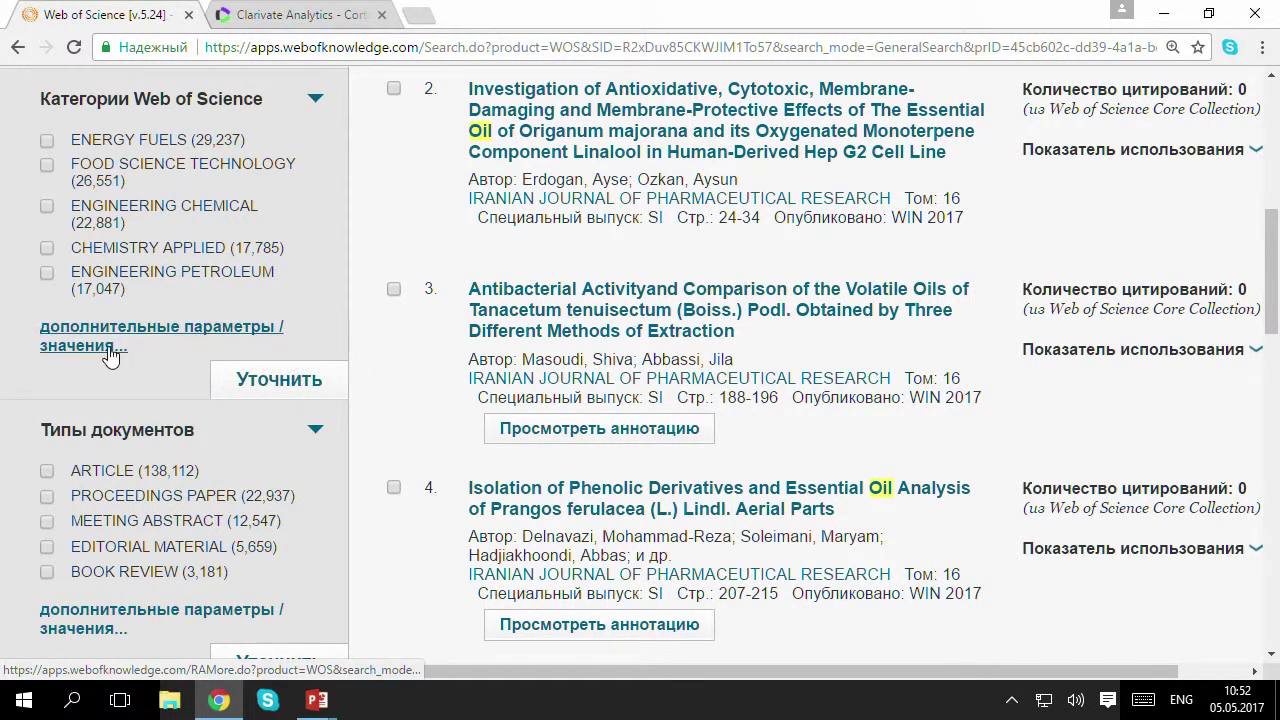
scroll(212, 463, down, 1)
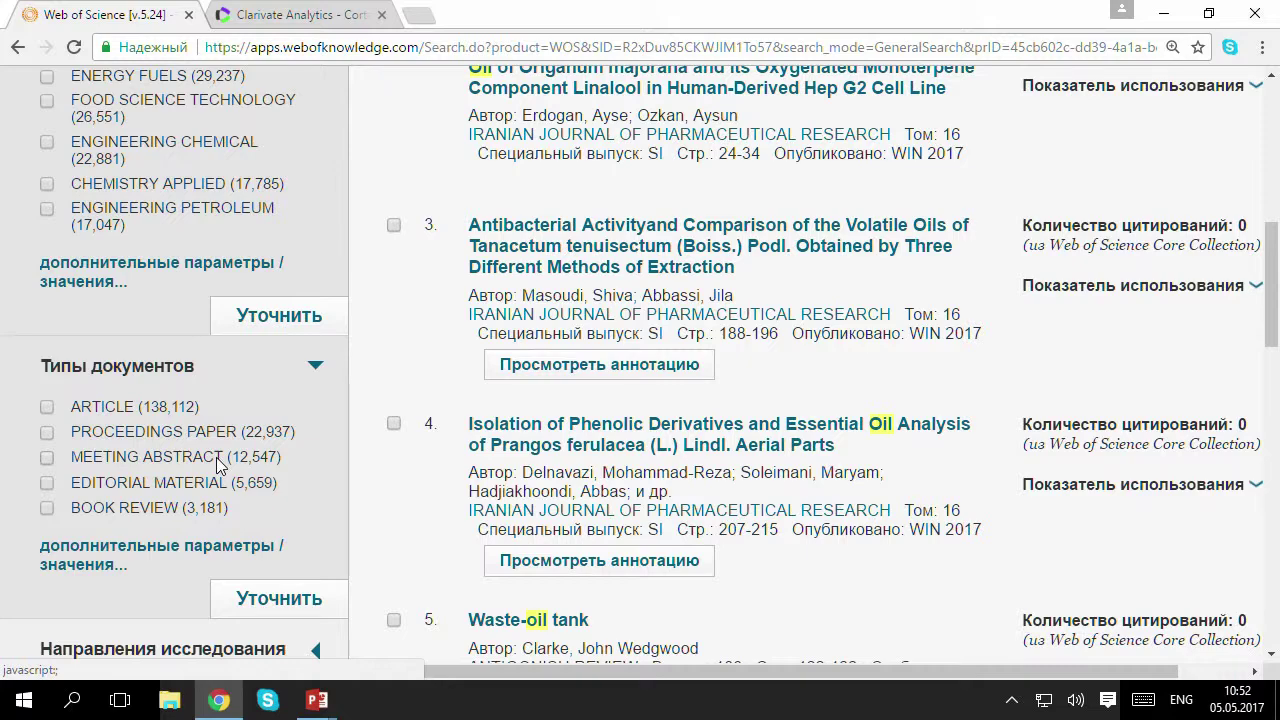
scroll(218, 466, down, 5)
scroll(210, 412, down, 2)
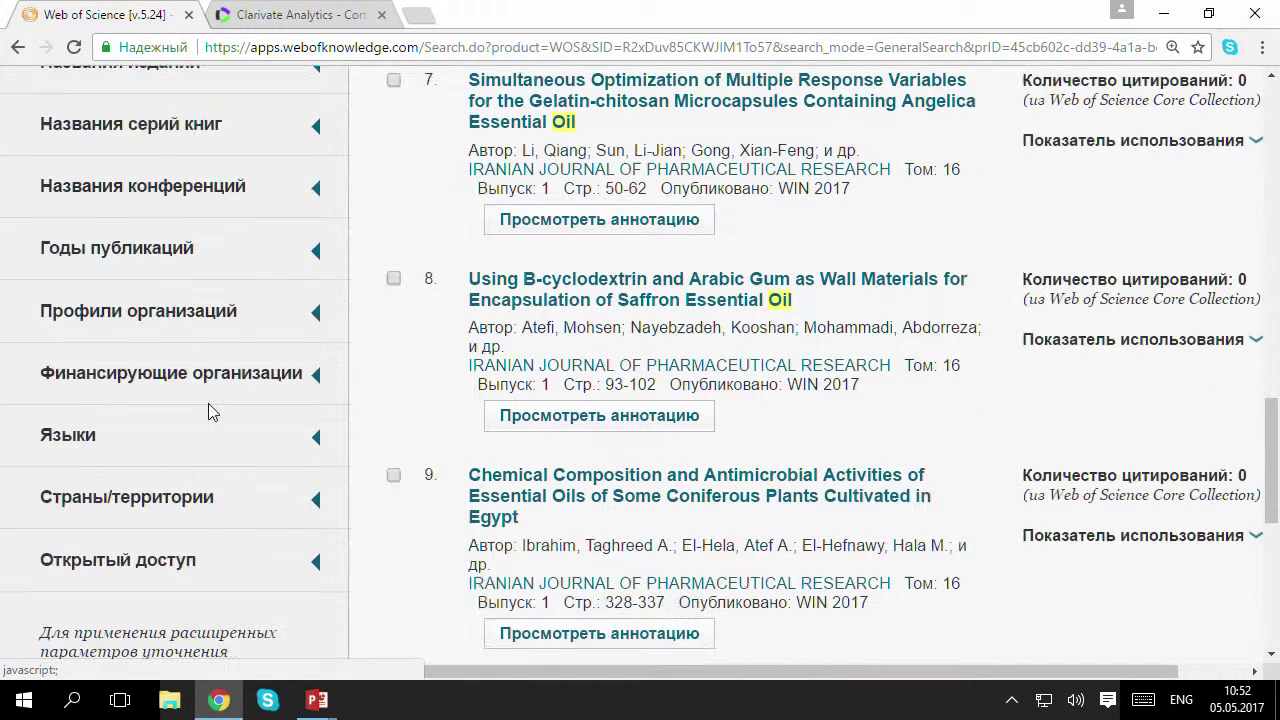
scroll(210, 412, down, 1)
click(315, 399)
click(315, 399)
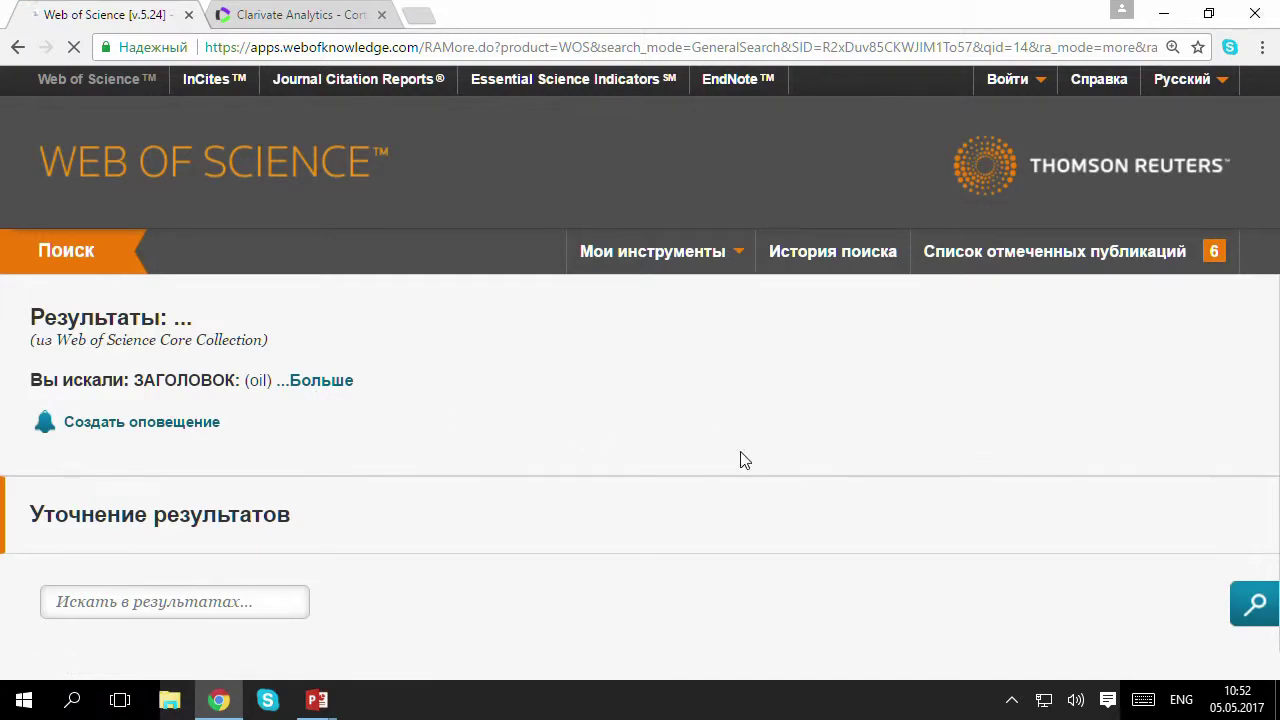
Find RUSSIA in the country list, tick it, and refine the oil results to 3,350 records.
scroll(686, 455, down, 5)
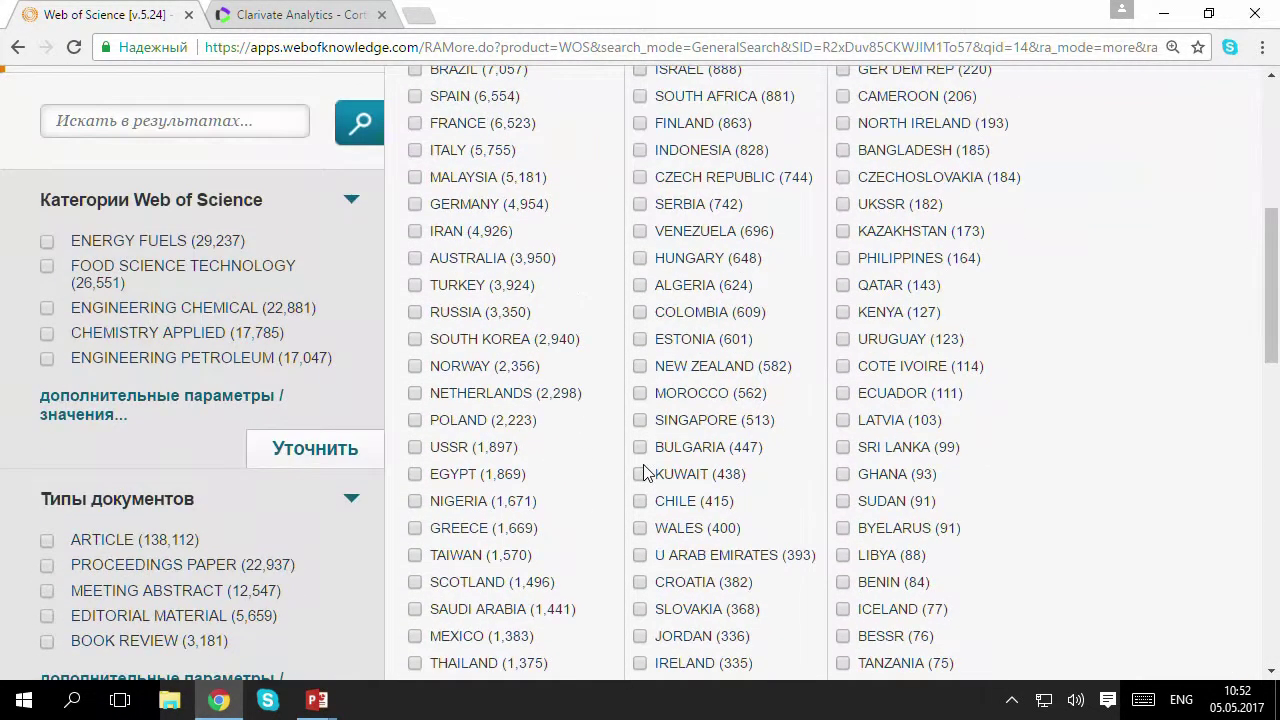
scroll(643, 473, up, 3)
key(ctrl+f)
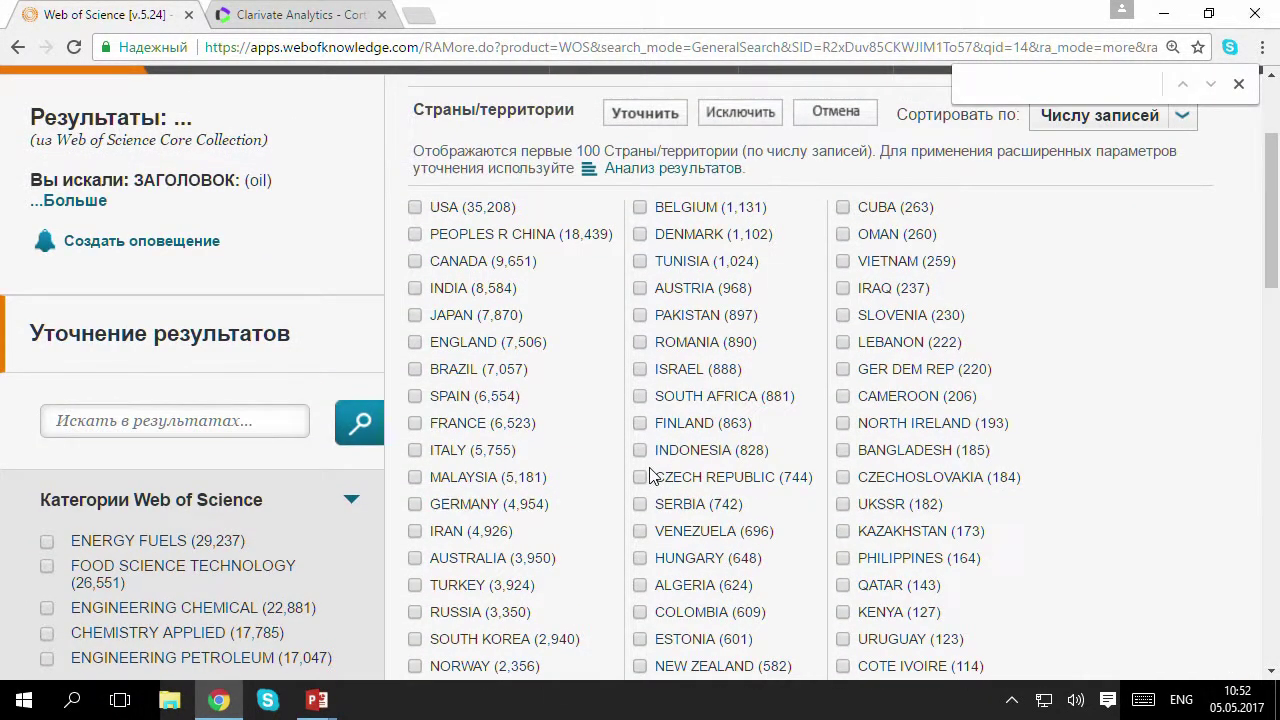
text(rus)
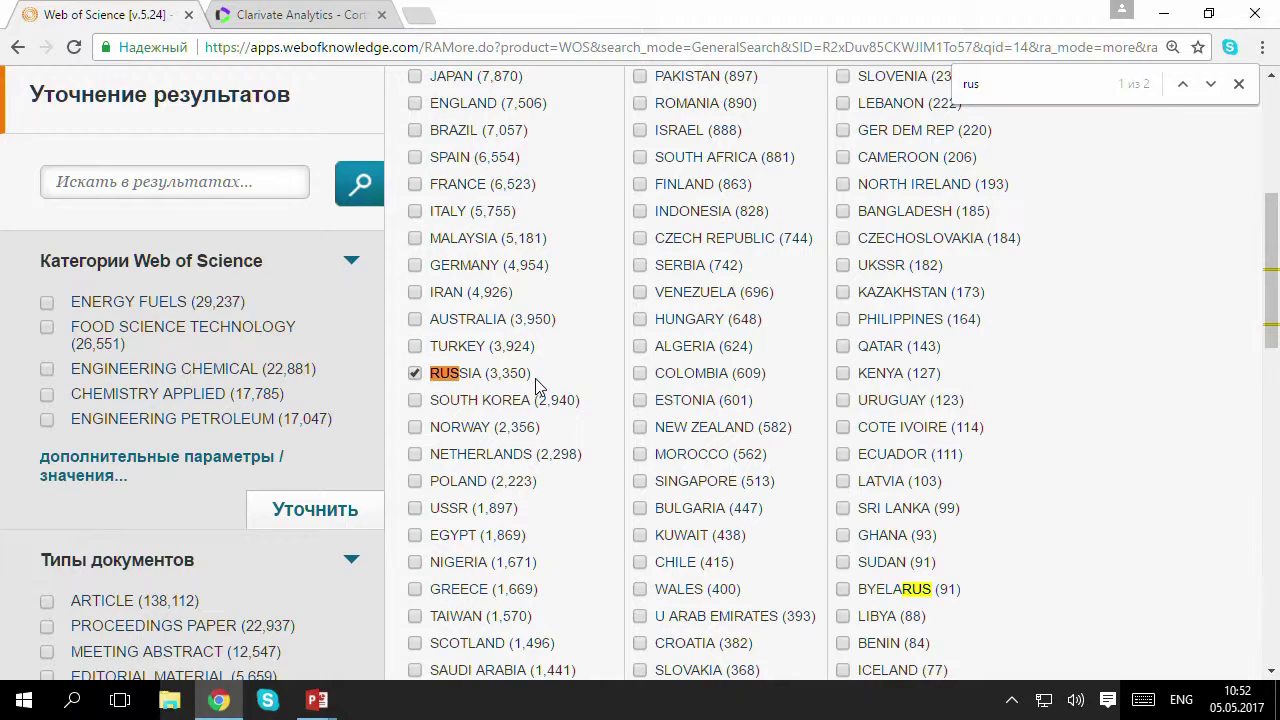
scroll(525, 378, down, 4)
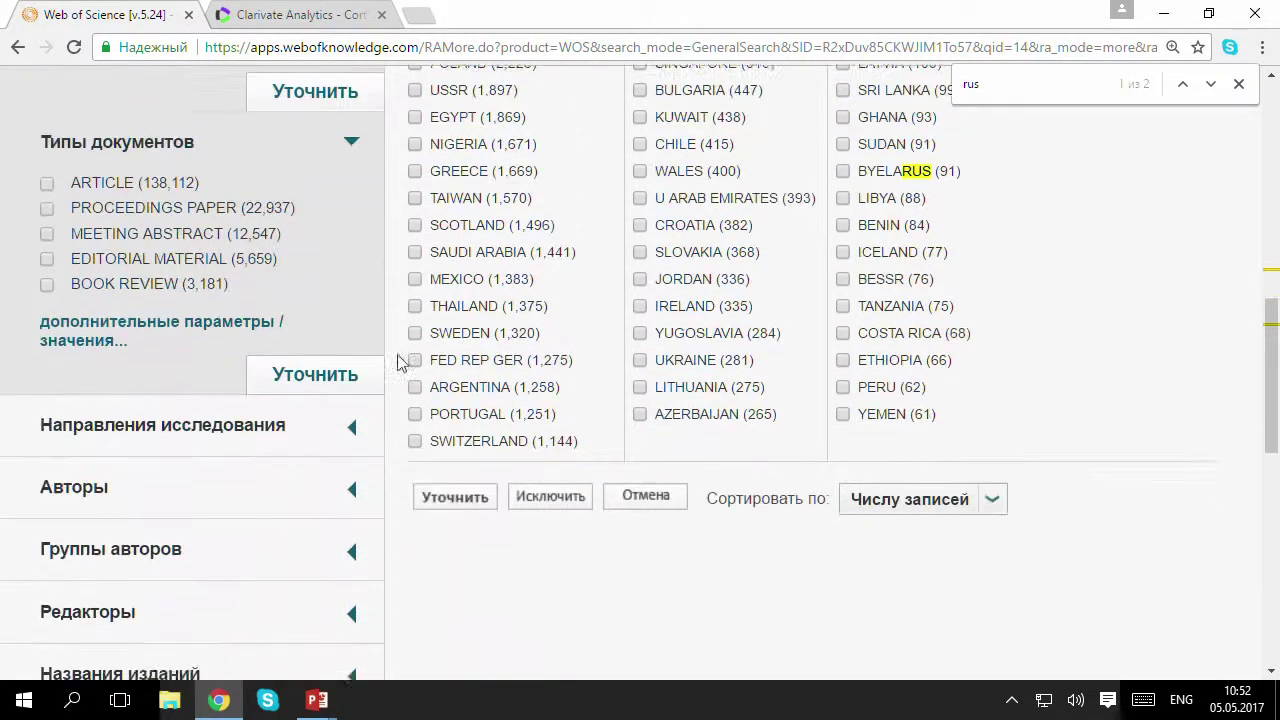
scroll(385, 400, up, 4)
click(352, 497)
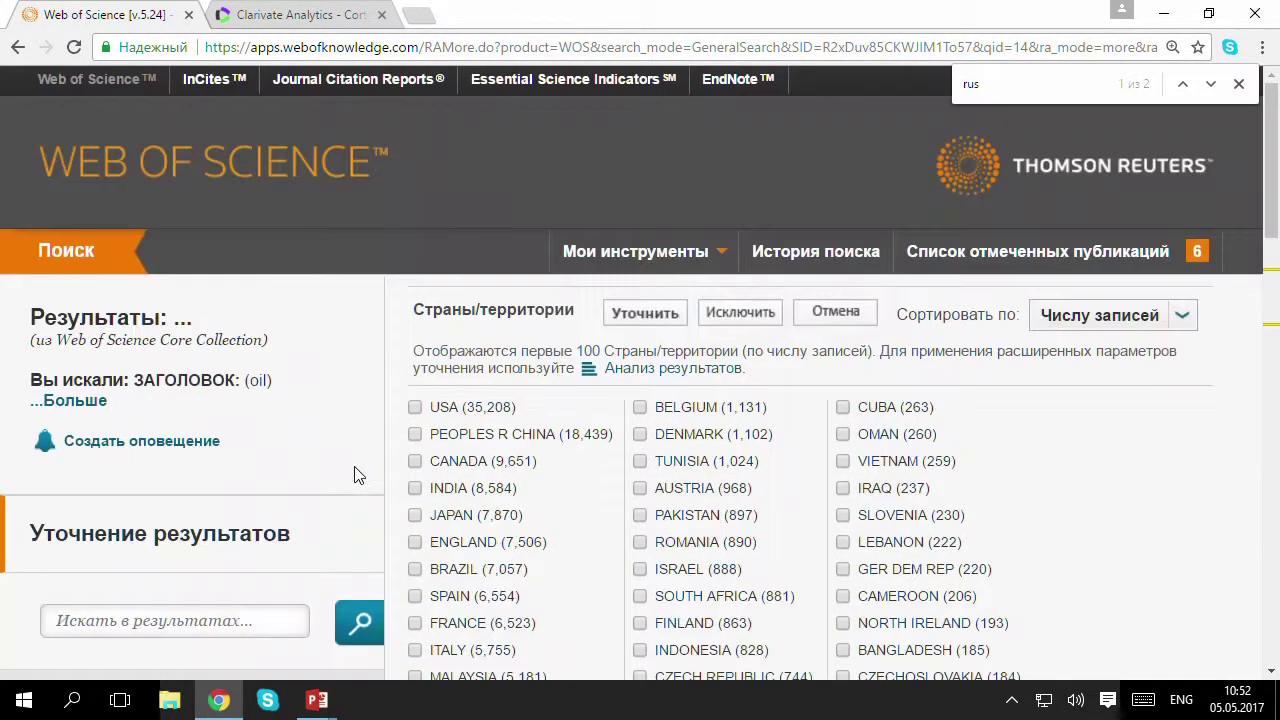
scroll(354, 474, down, 10)
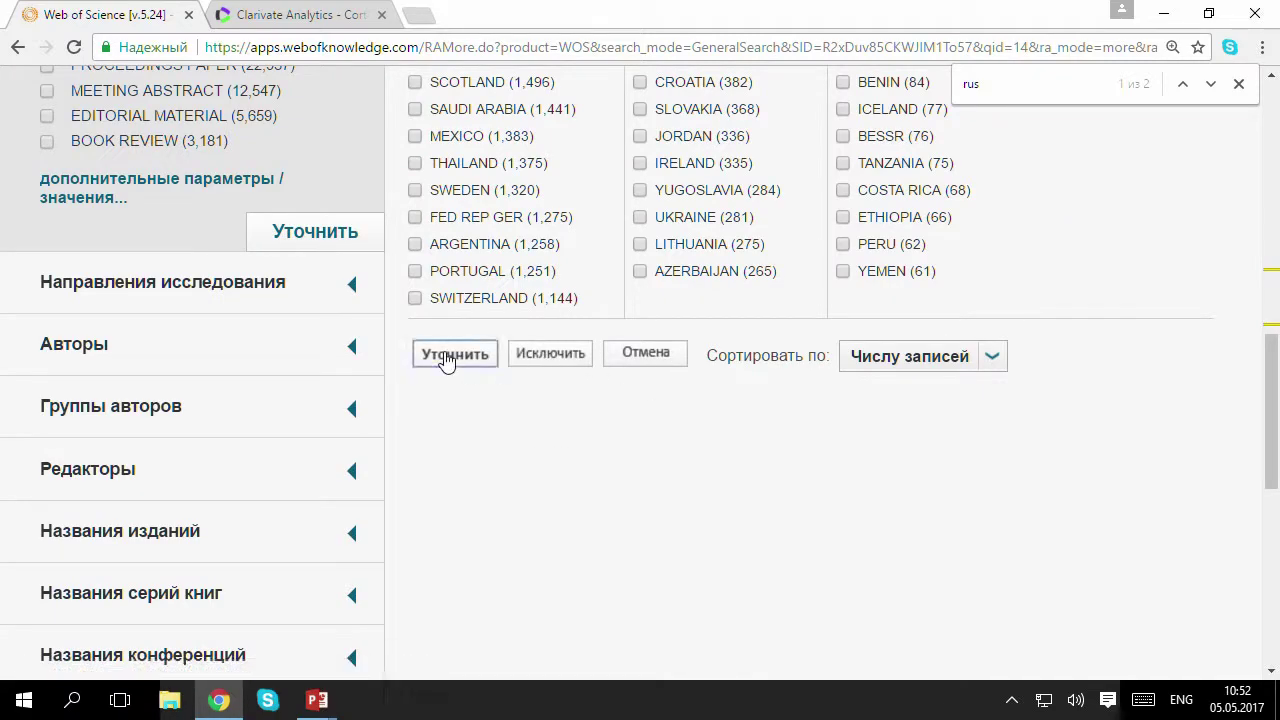
click(662, 362)
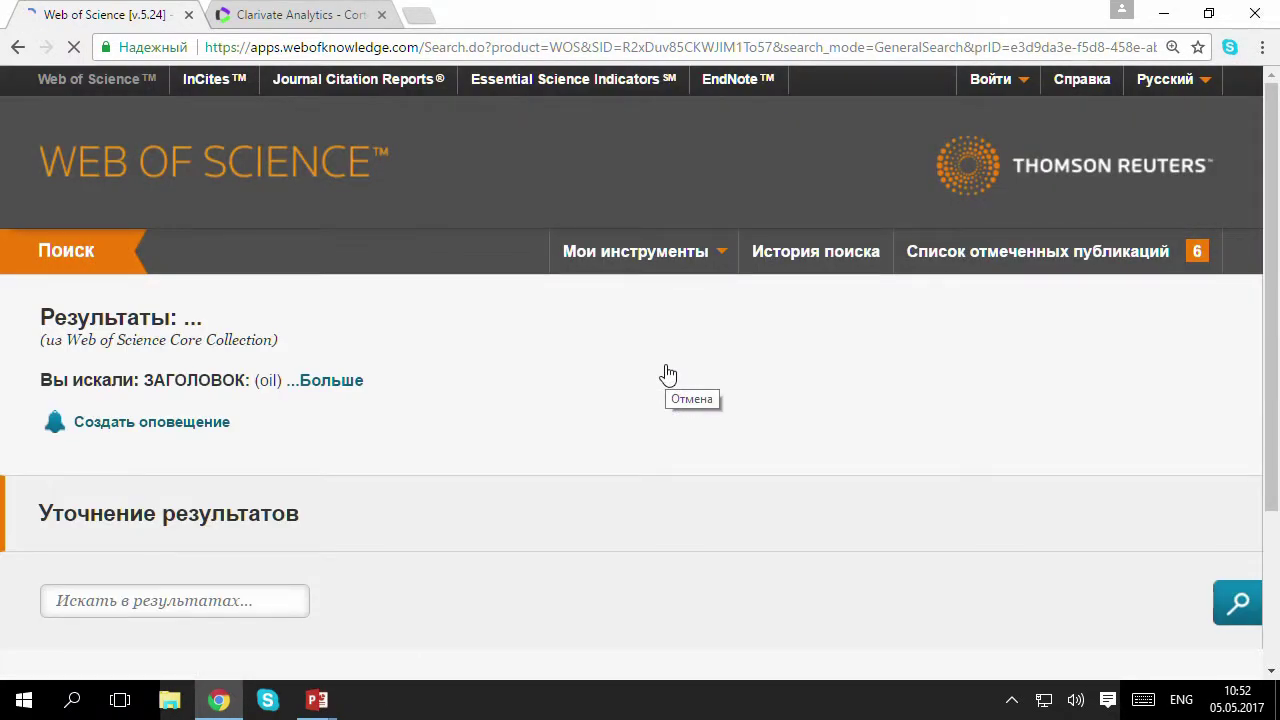
Expand the Названия изданий filter and open its full journal-title list.
scroll(538, 300, down, 3)
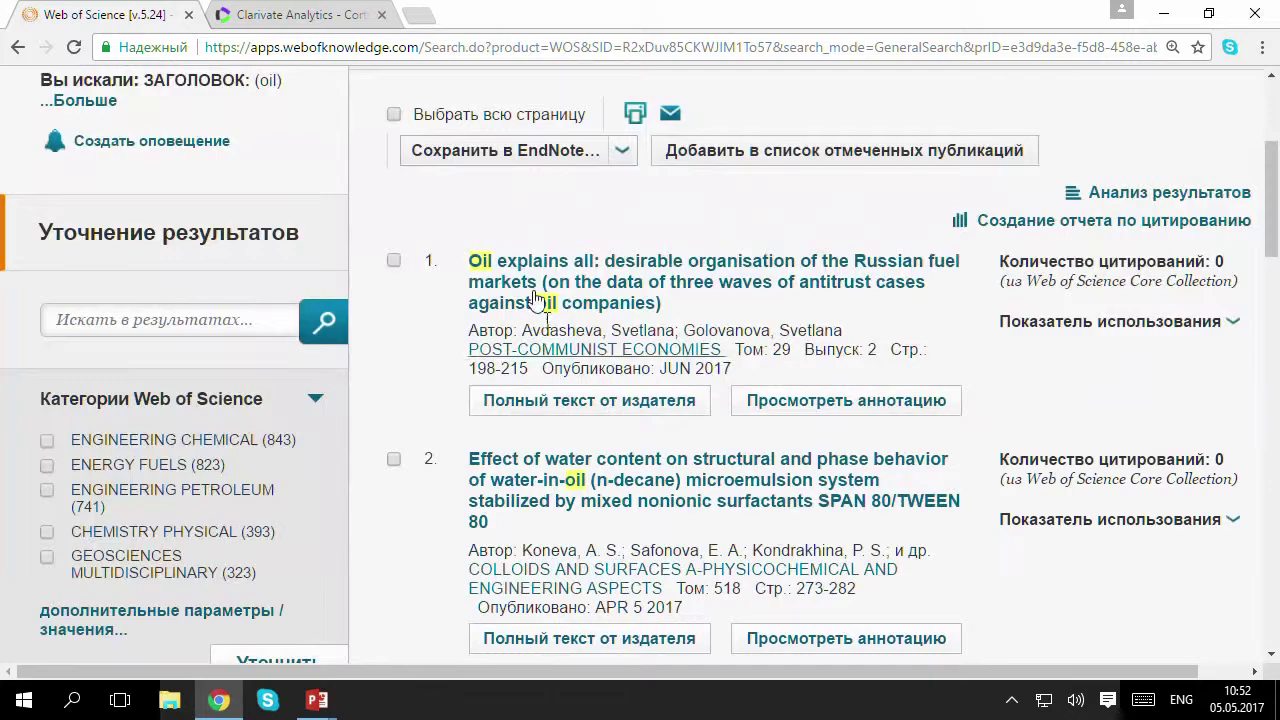
scroll(324, 402, down, 5)
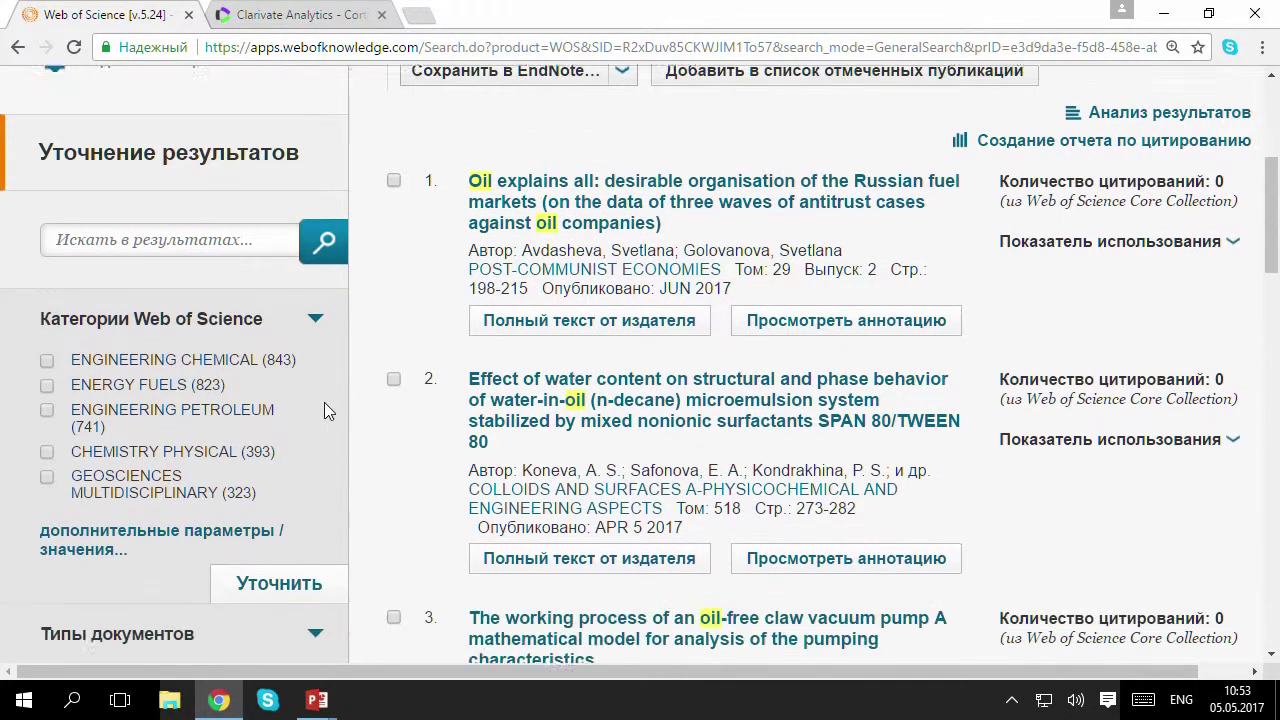
scroll(232, 467, down, 2)
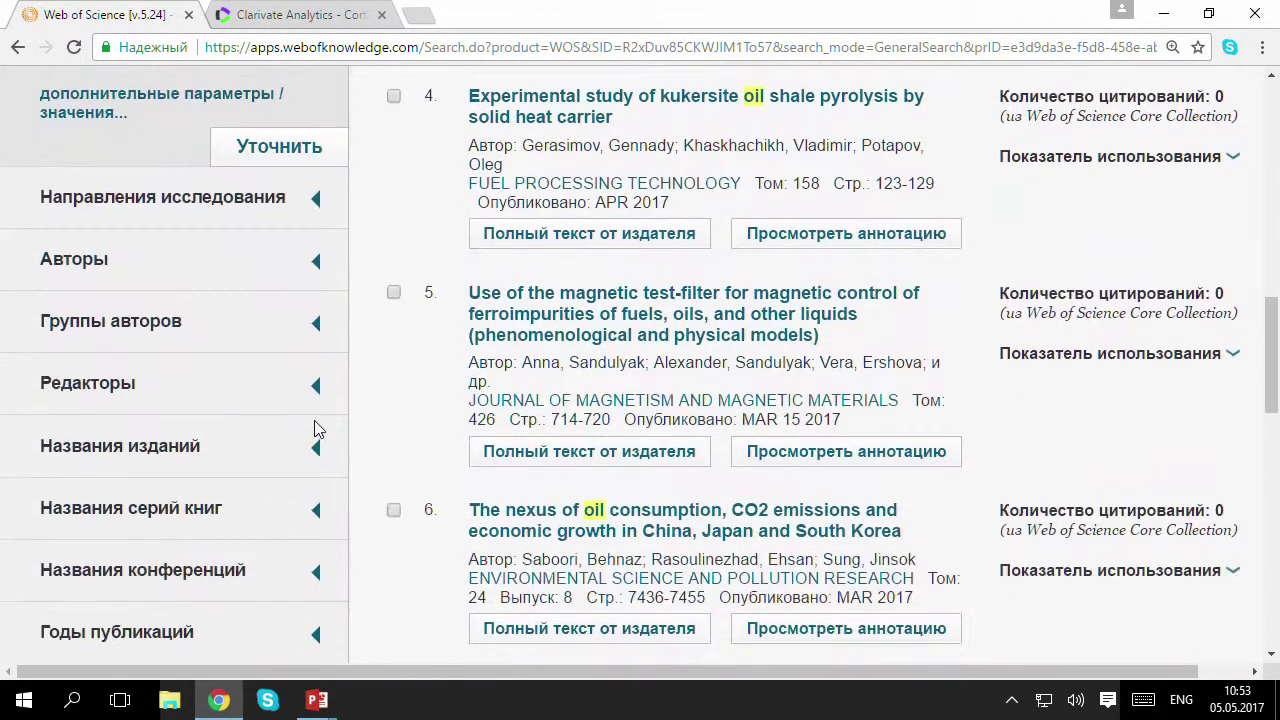
click(316, 449)
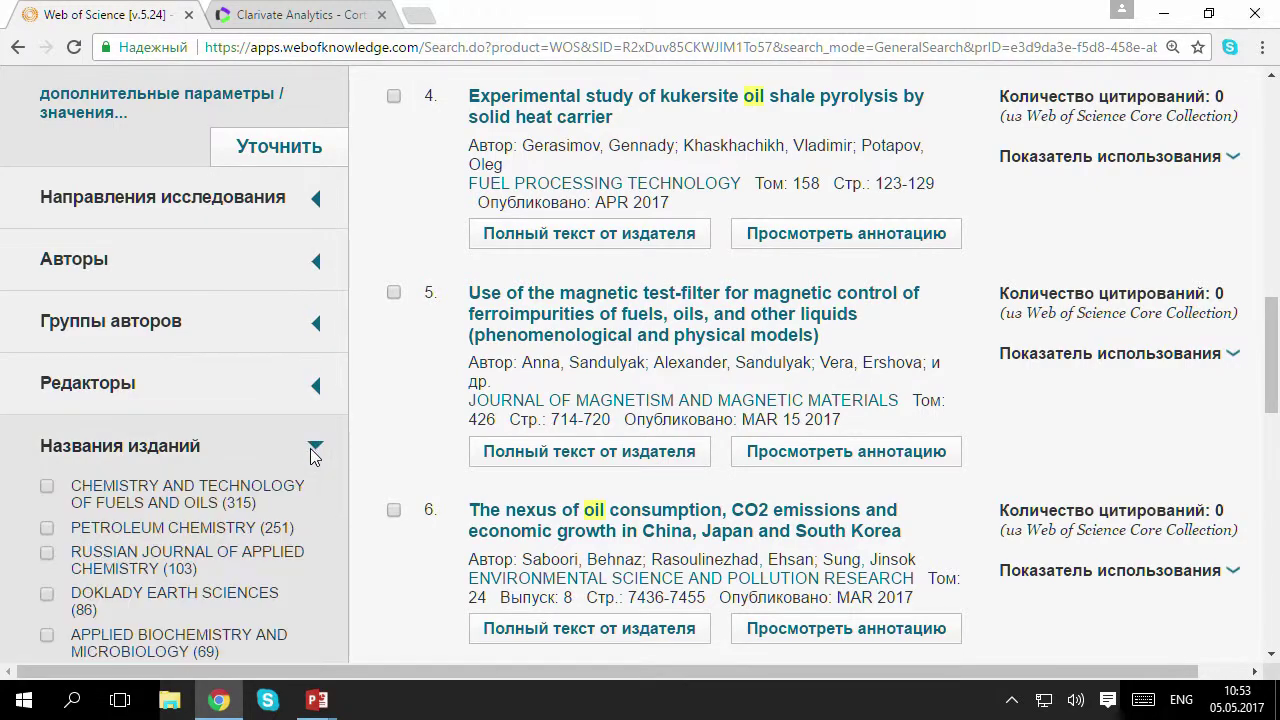
scroll(316, 450, down, 2)
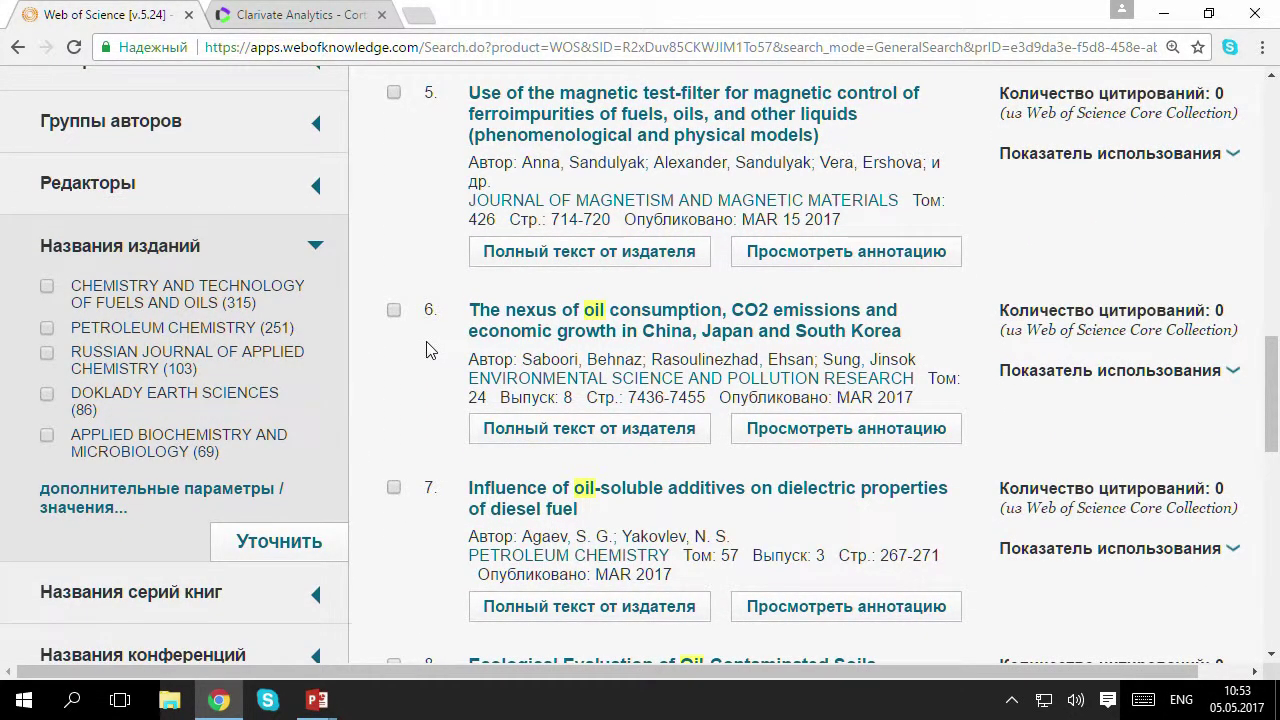
drag(40, 245, 123, 246)
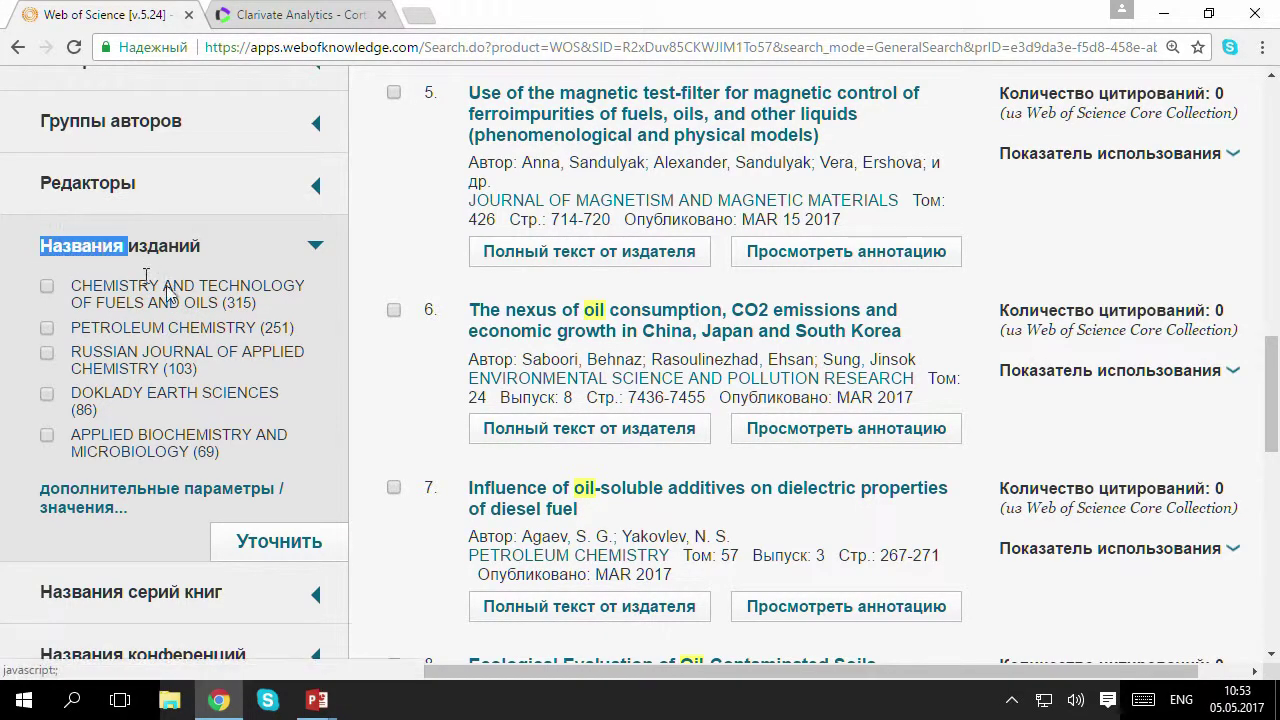
drag(168, 292, 295, 453)
click(371, 457)
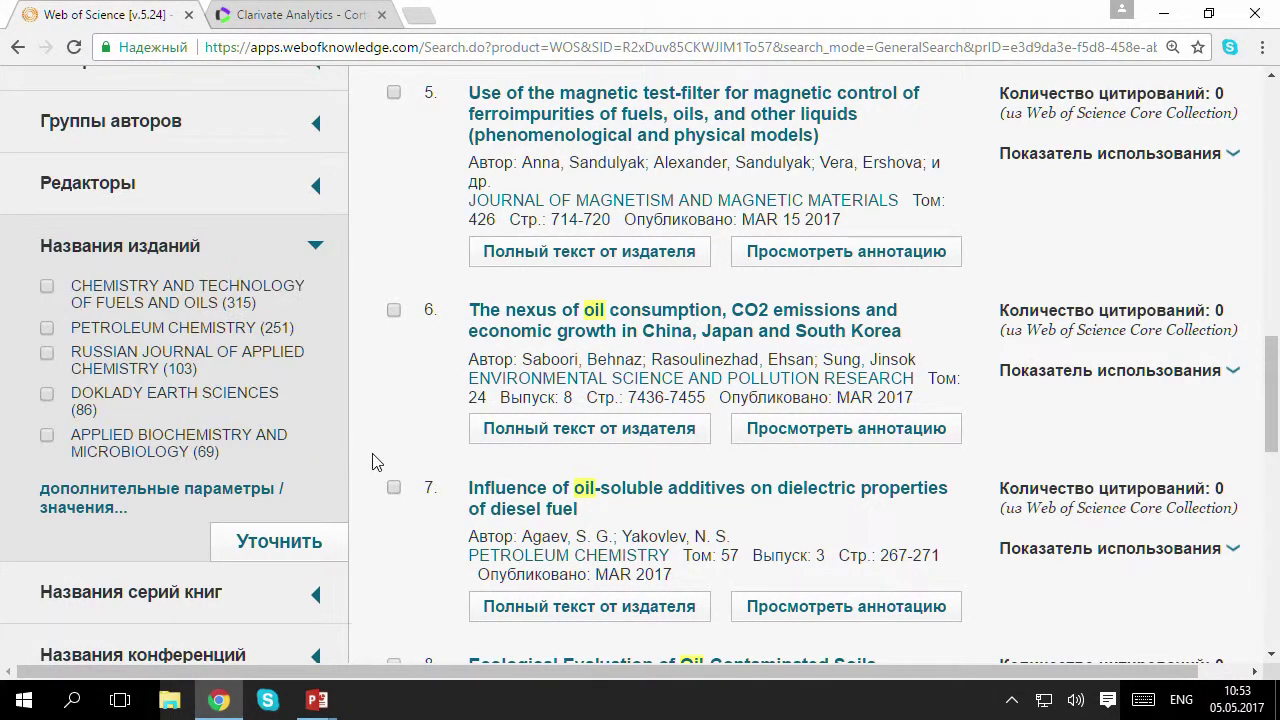
click(202, 505)
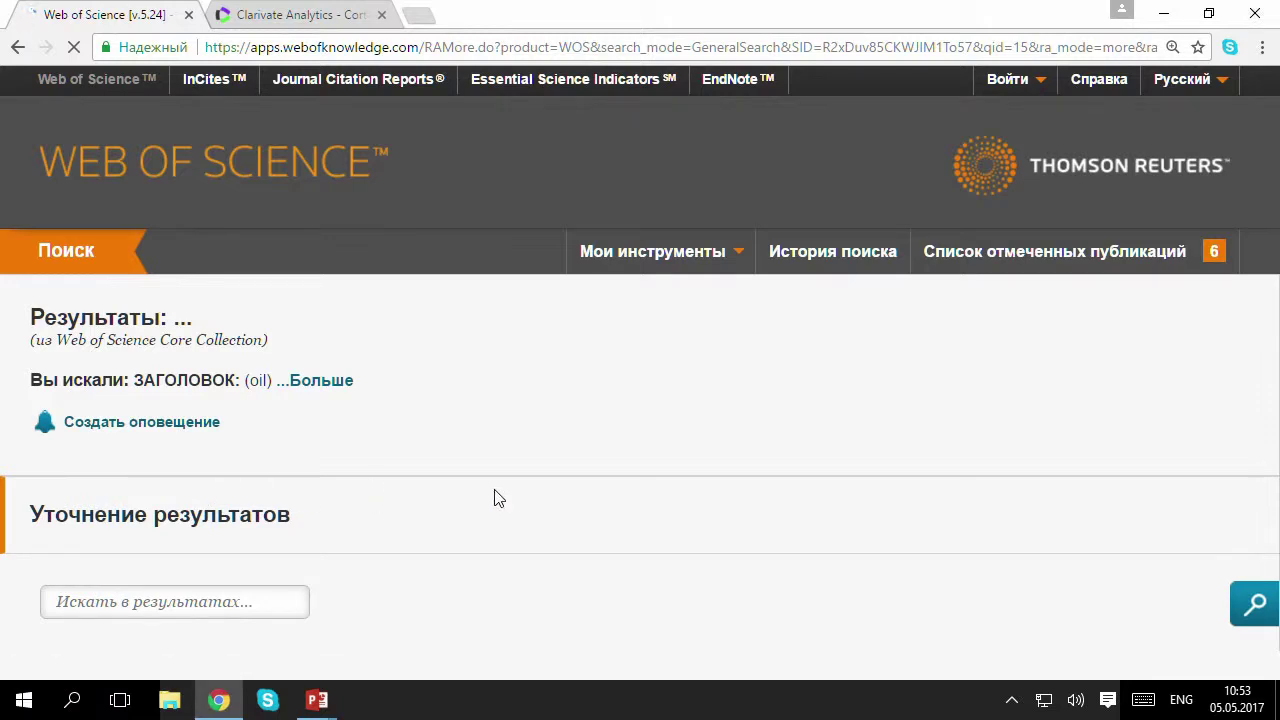
Browse the full journal-title list and tick DOKLADY EARTH SCIENCES (86).
scroll(494, 494, down, 2)
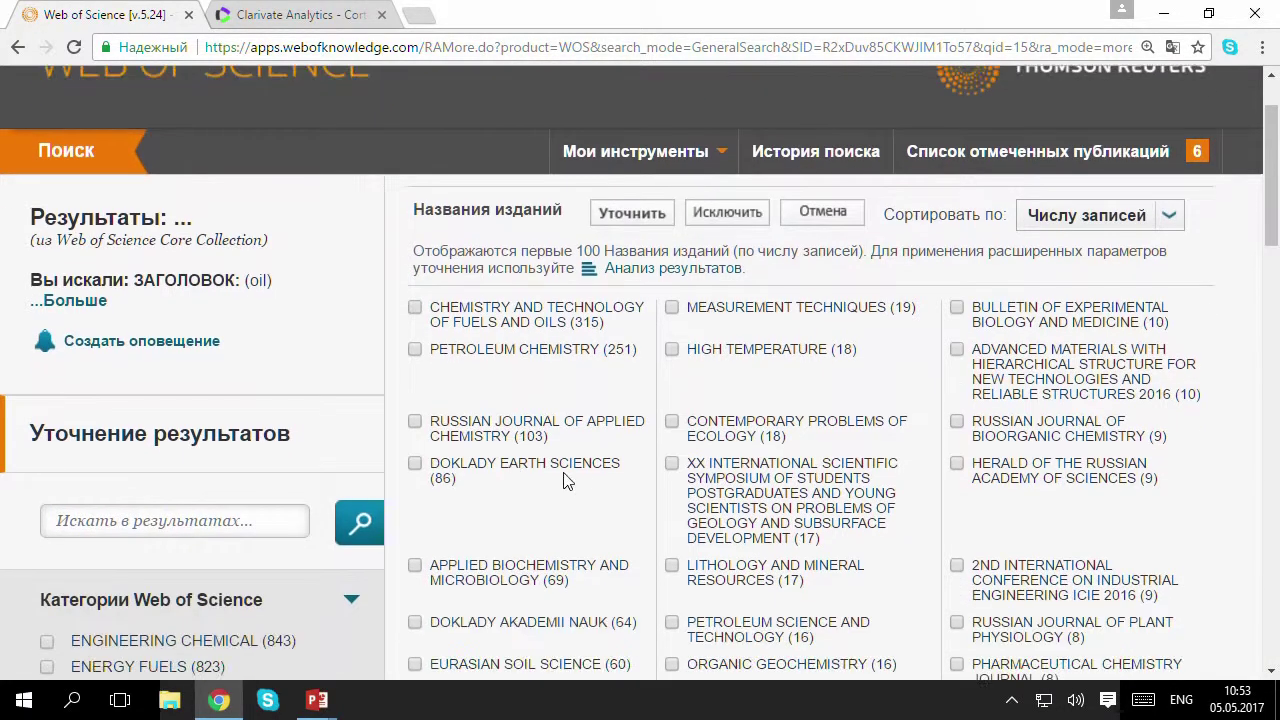
drag(555, 337, 443, 340)
click(483, 380)
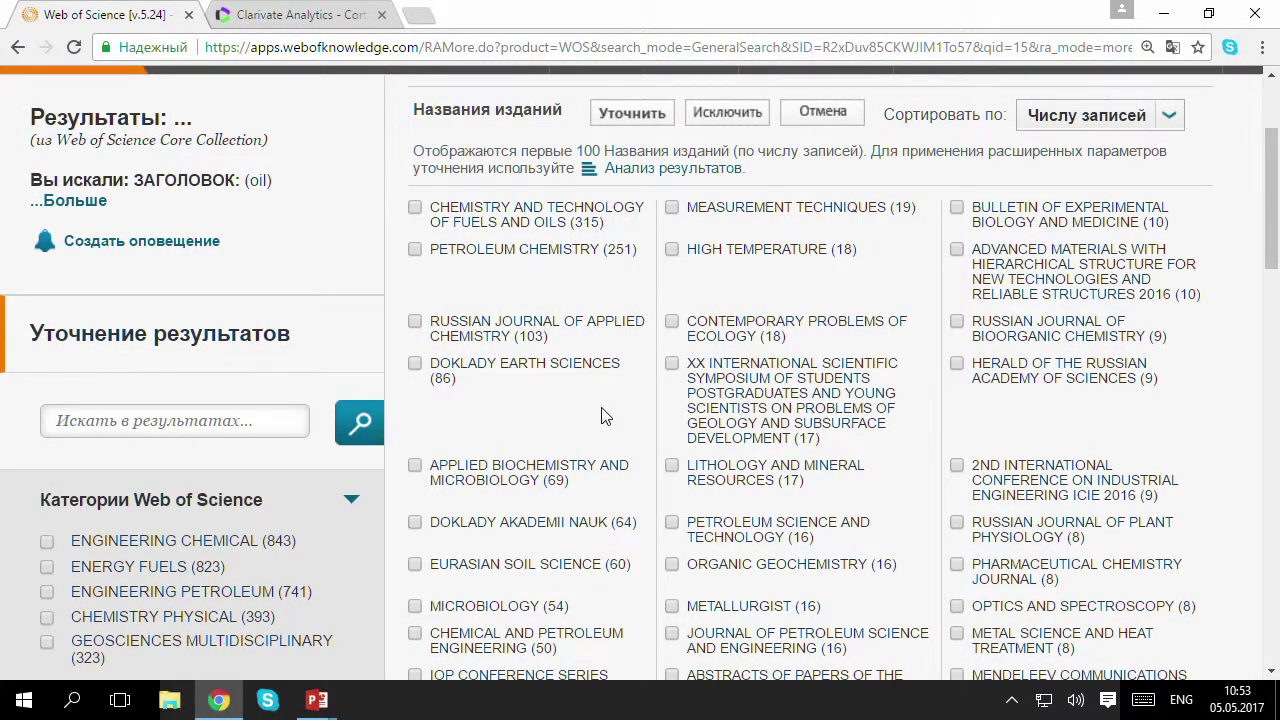
scroll(623, 412, down, 1)
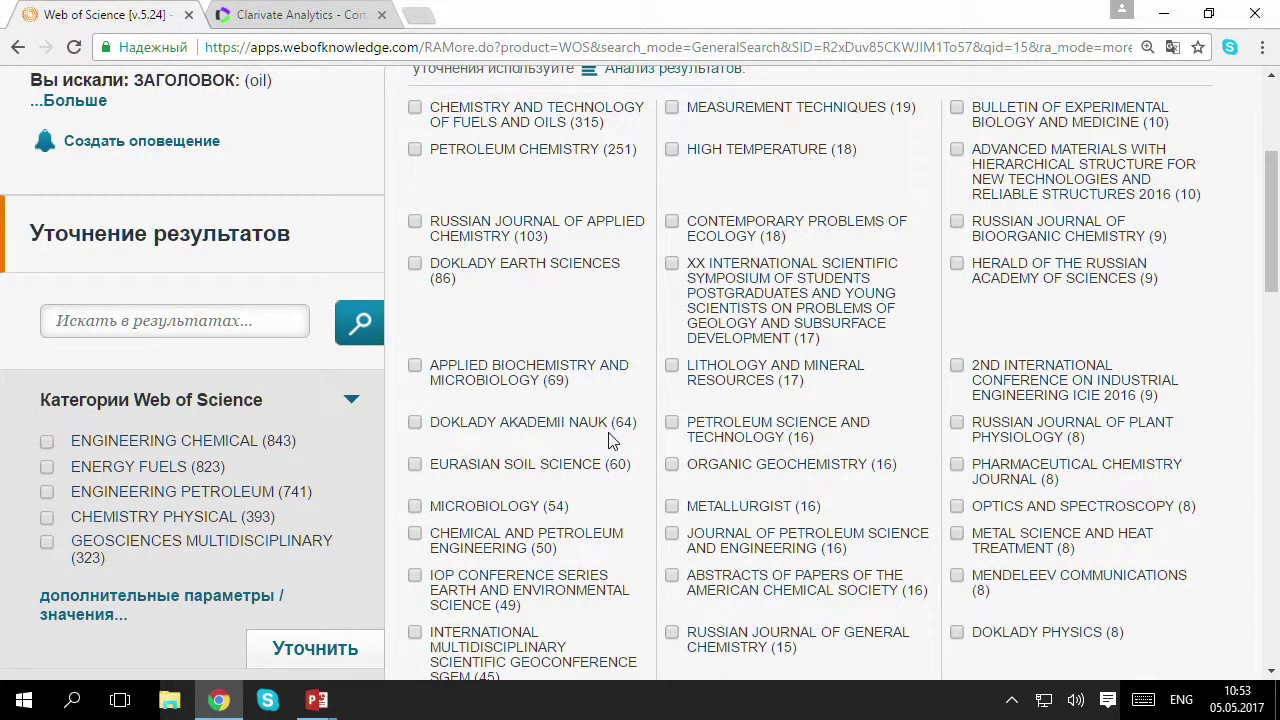
scroll(568, 500, down, 12)
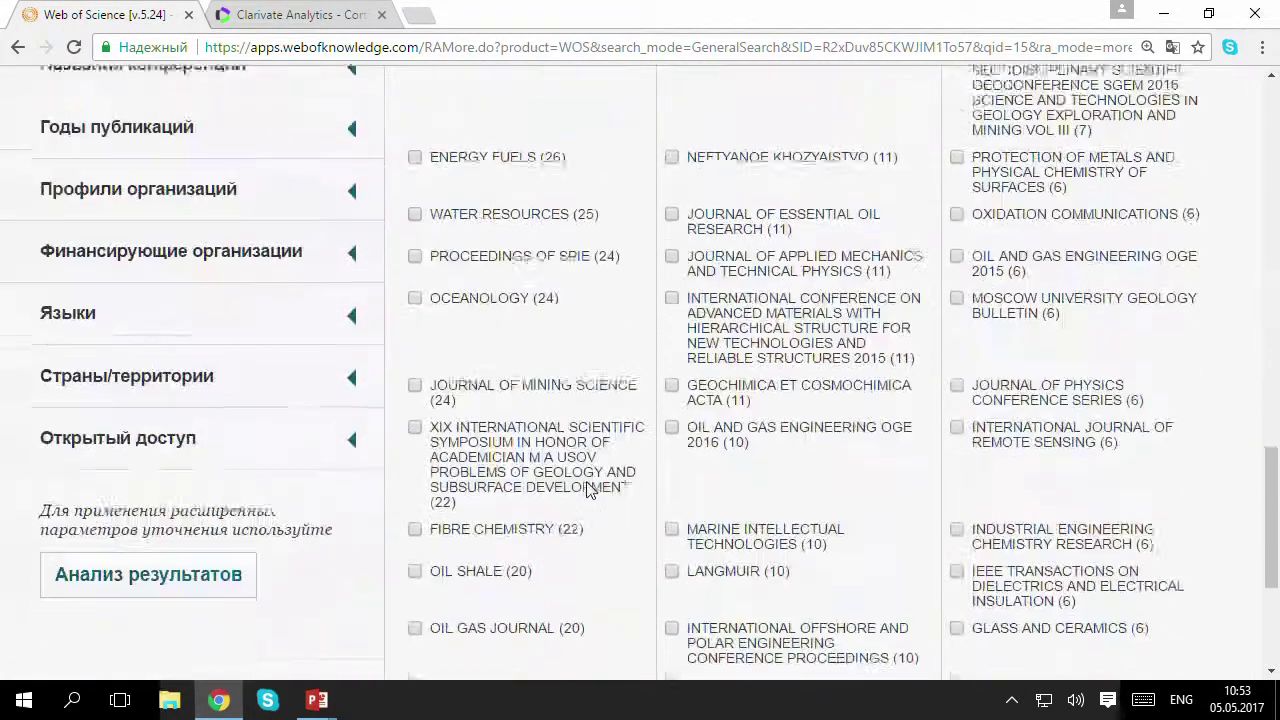
scroll(594, 497, up, 1)
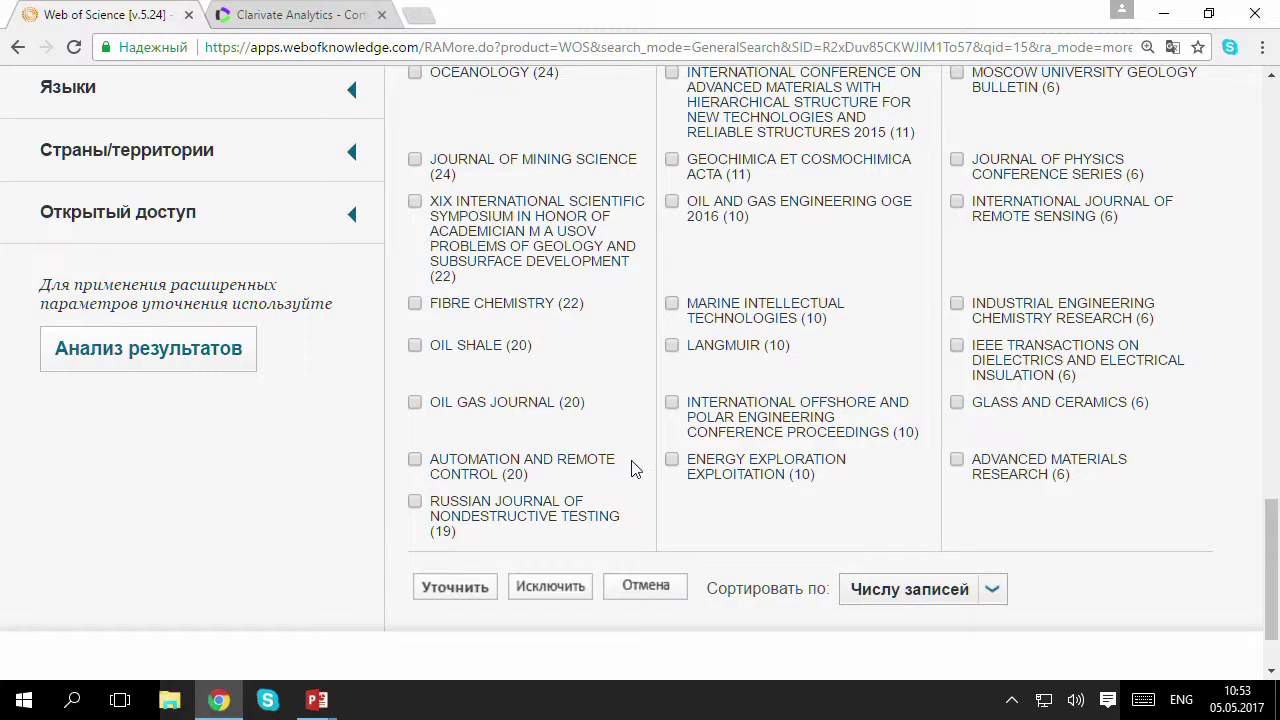
scroll(648, 453, up, 15)
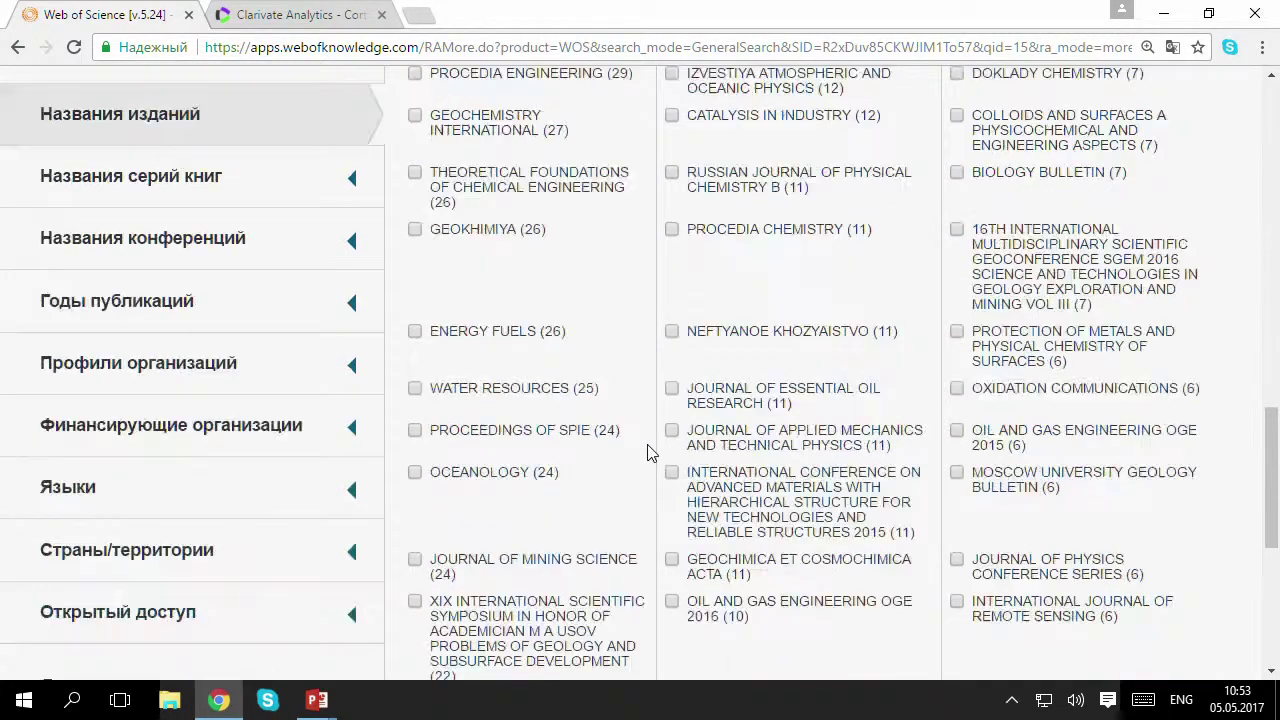
scroll(648, 453, up, 6)
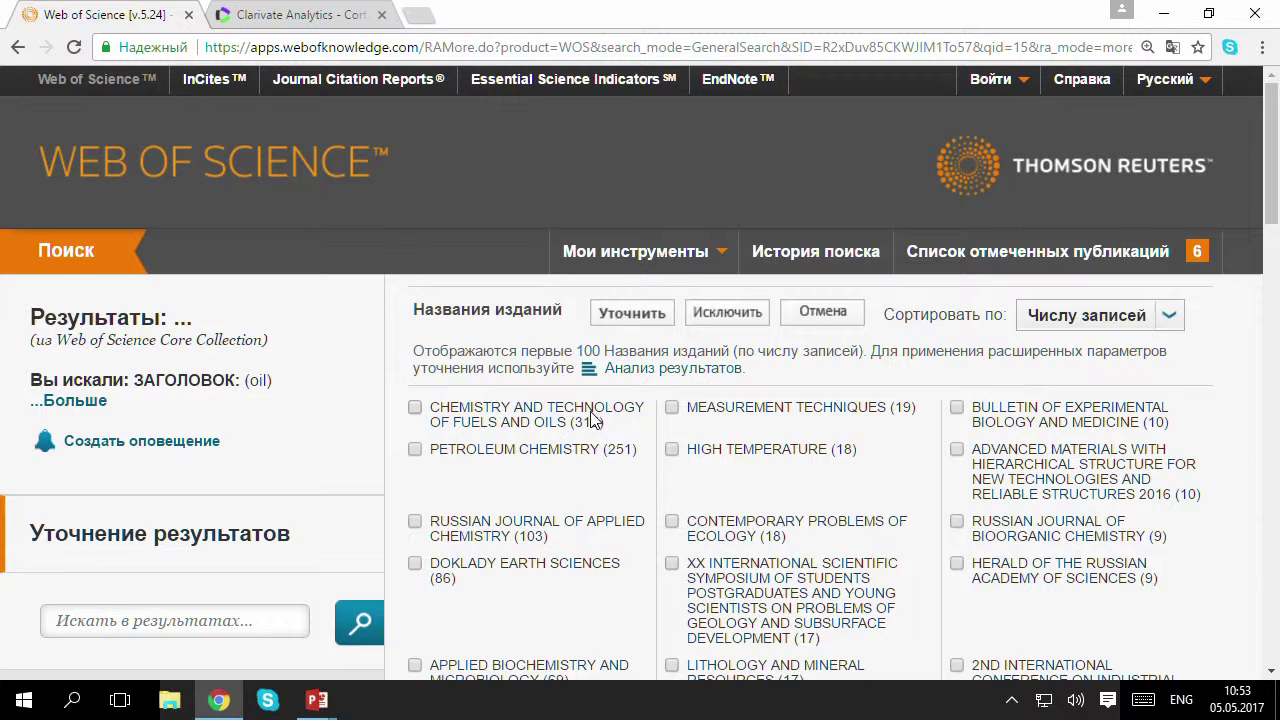
drag(613, 432, 435, 412)
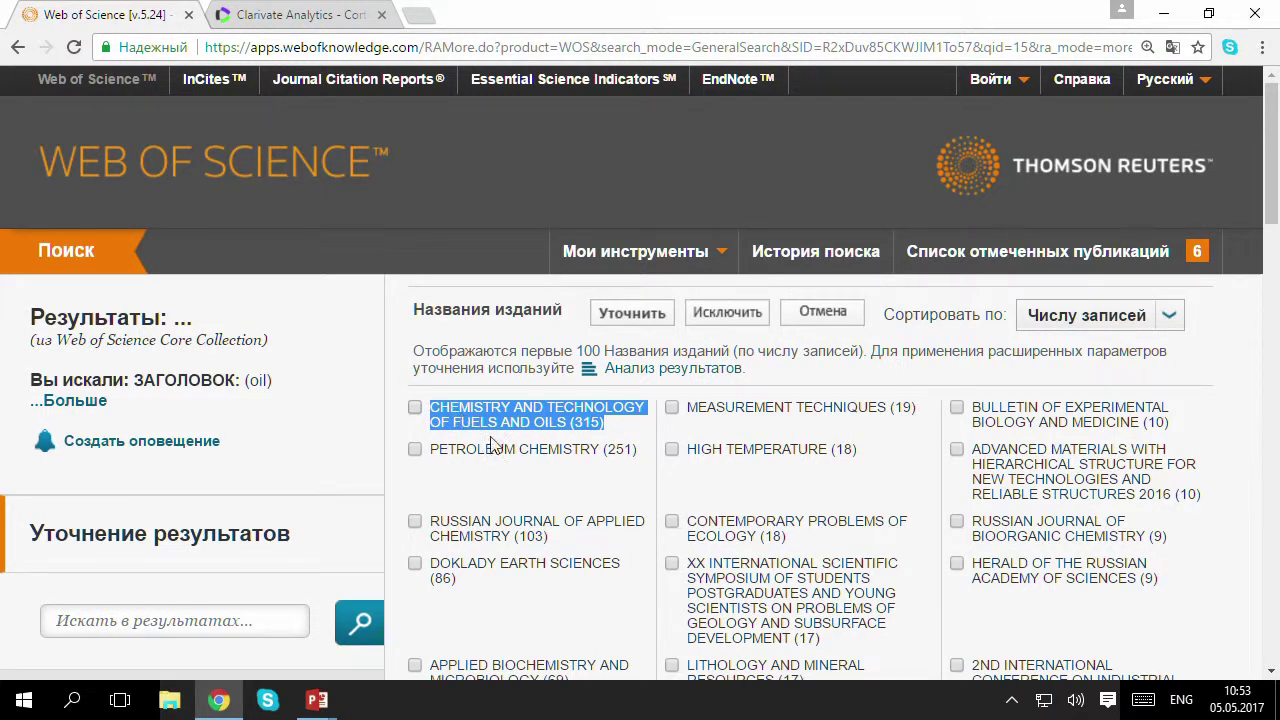
click(535, 475)
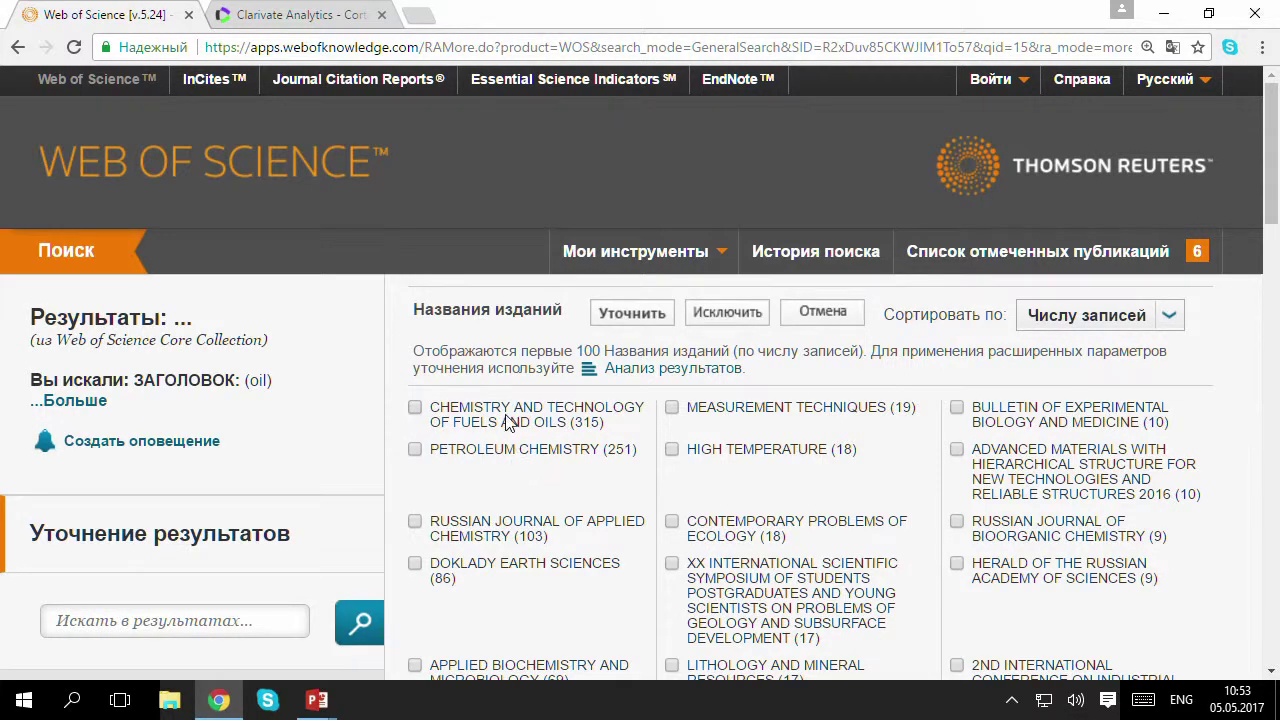
click(18, 47)
scroll(512, 485, down, 1)
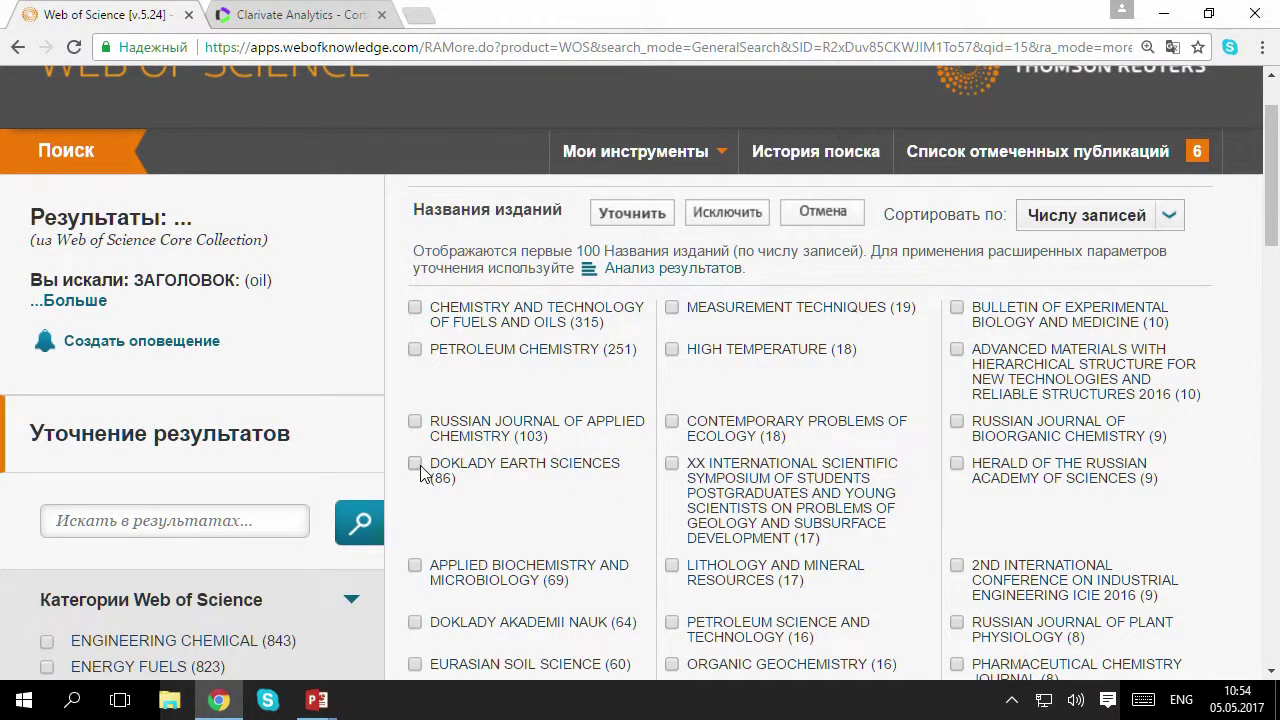
scroll(423, 513, down, 1)
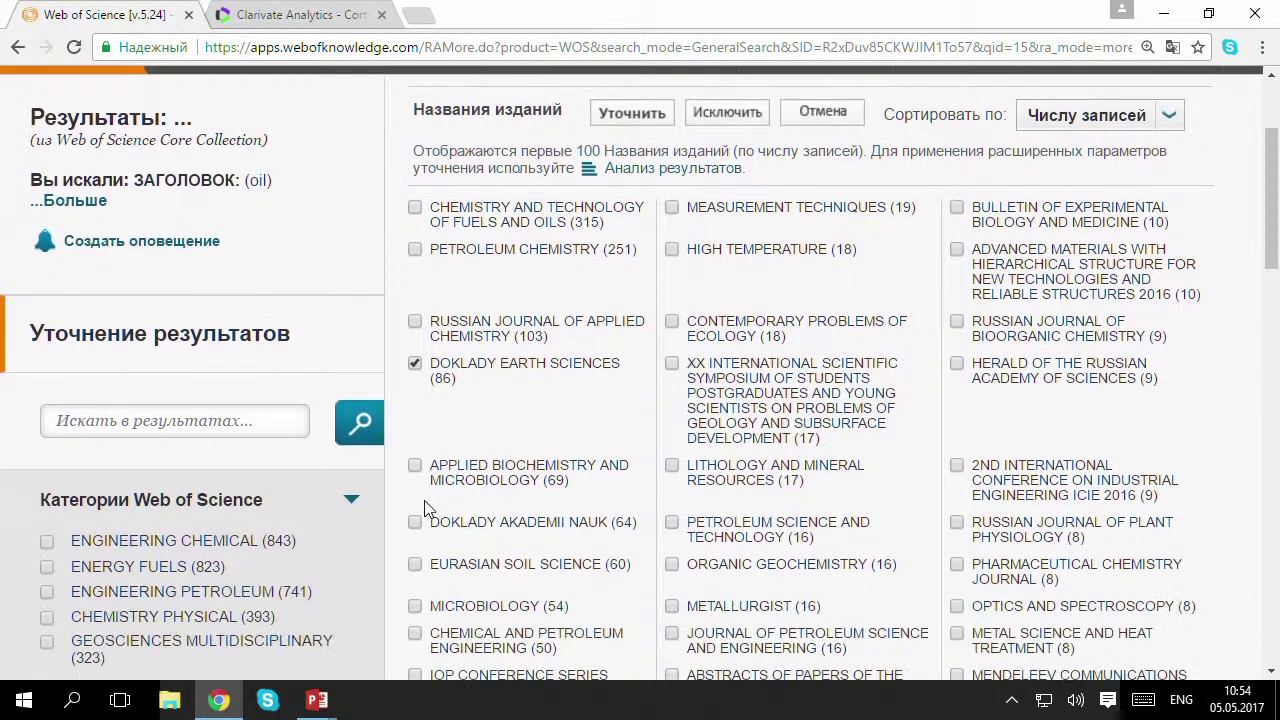
scroll(423, 513, up, 1)
scroll(553, 473, down, 3)
scroll(553, 473, up, 5)
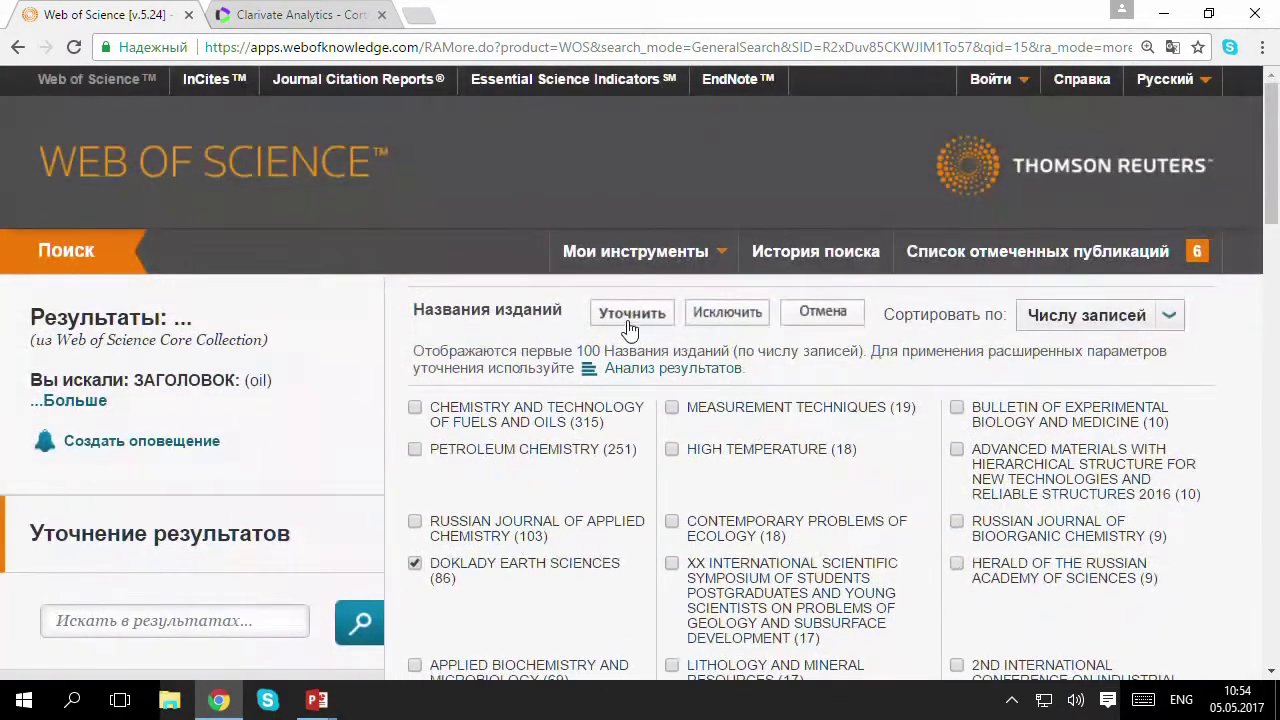
Apply the journal filter, narrowing the oil results to 86 DOKLADY EARTH SCIENCES papers.
click(630, 316)
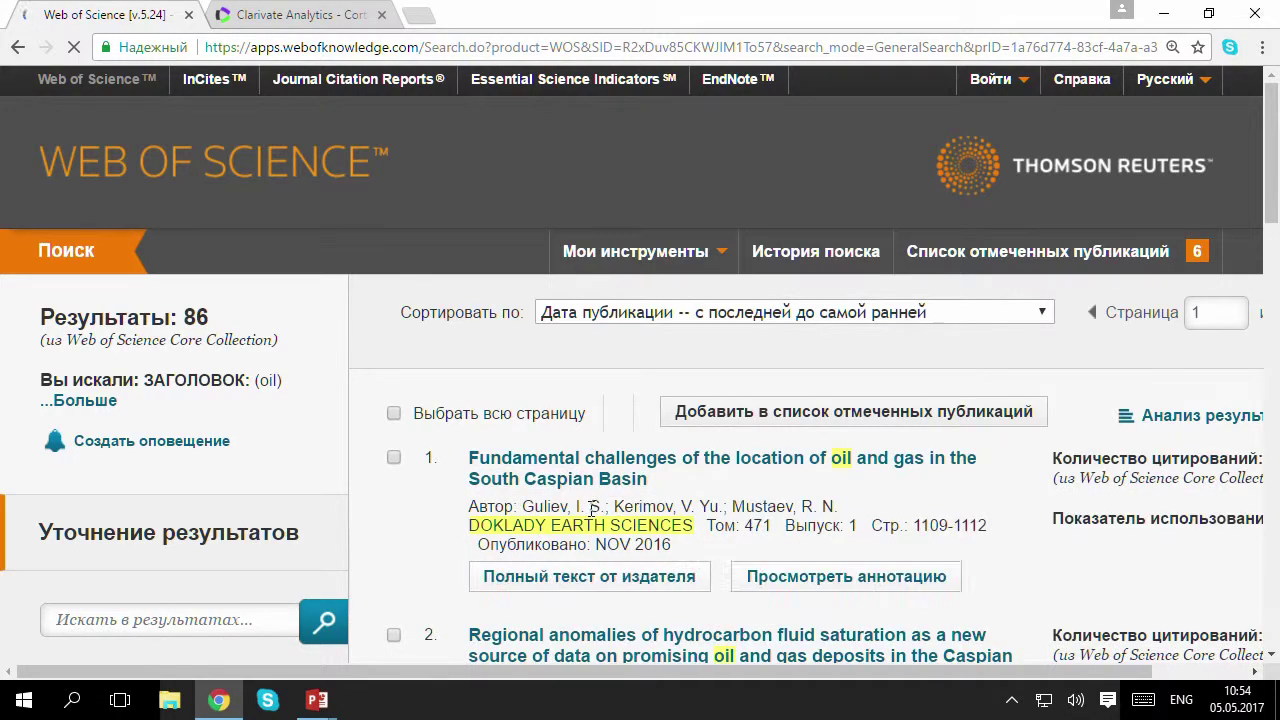
scroll(590, 510, down, 3)
scroll(590, 510, down, 3)
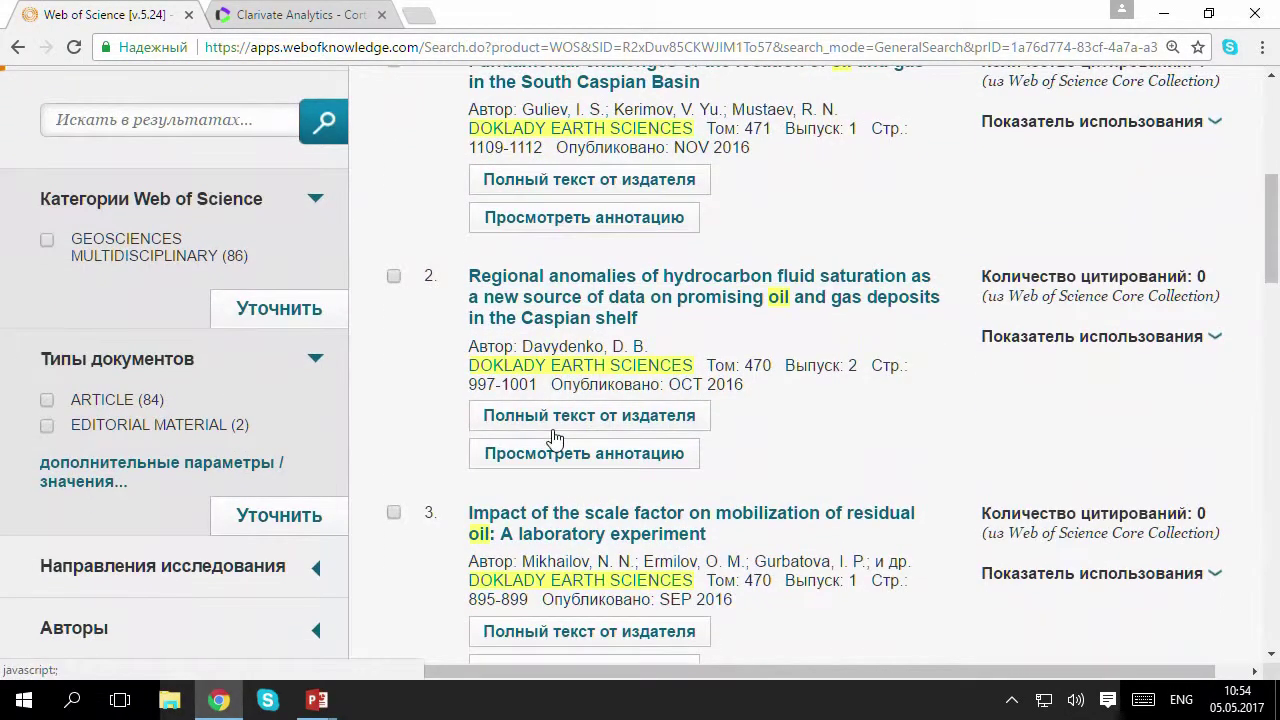
Open the first result's publisher full text on SpringerLink and highlight part of its title.
scroll(556, 438, up, 2)
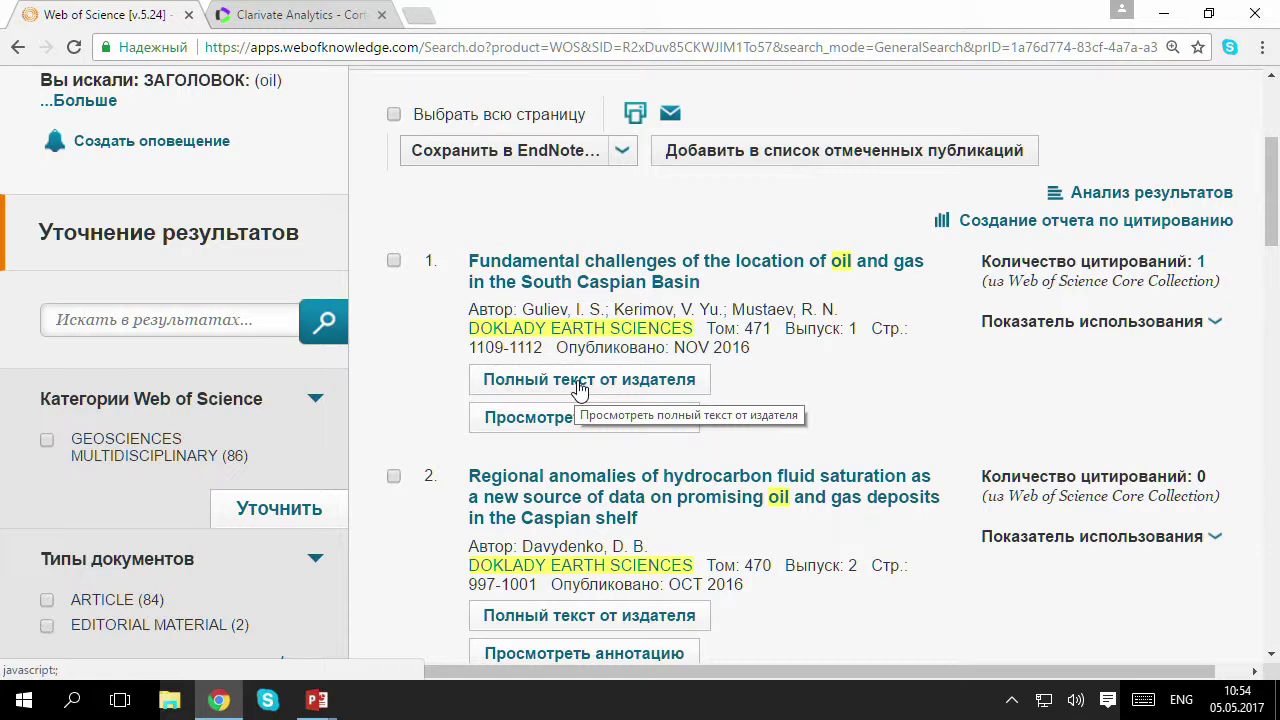
click(580, 385)
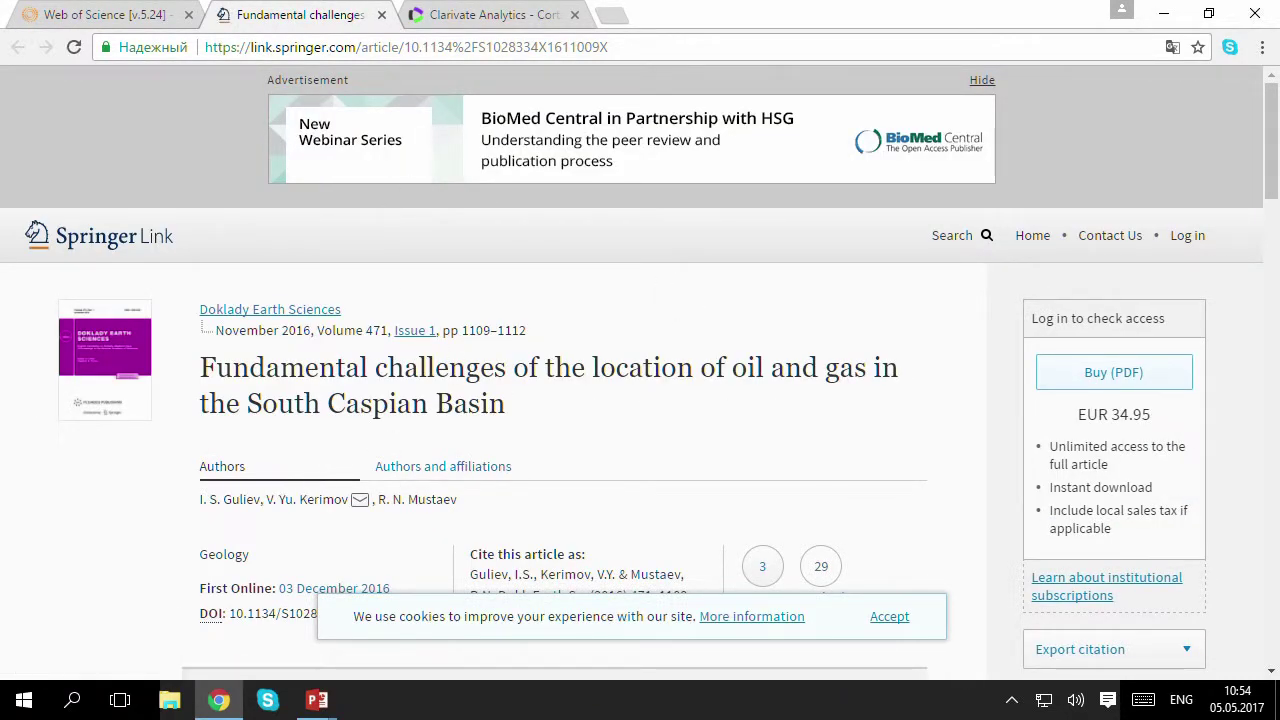
drag(508, 405, 210, 368)
click(198, 370)
drag(424, 400, 437, 402)
click(533, 416)
click(88, 12)
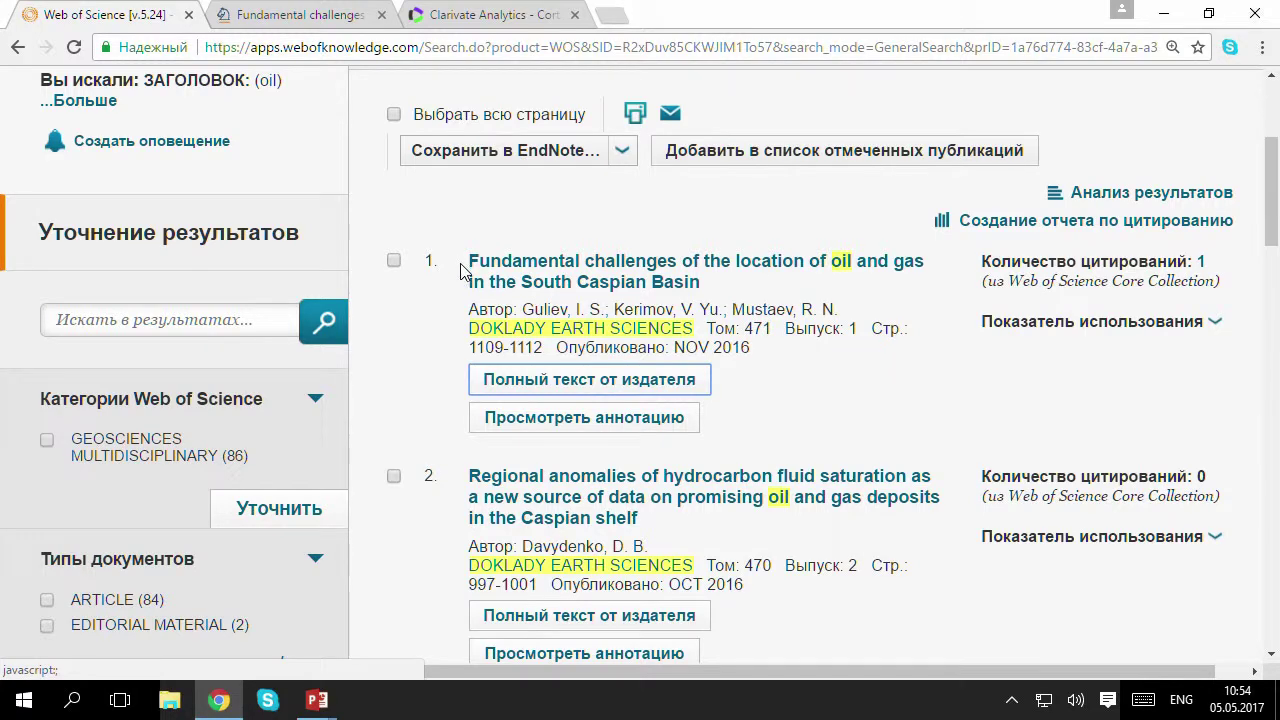
scroll(772, 420, up, 1)
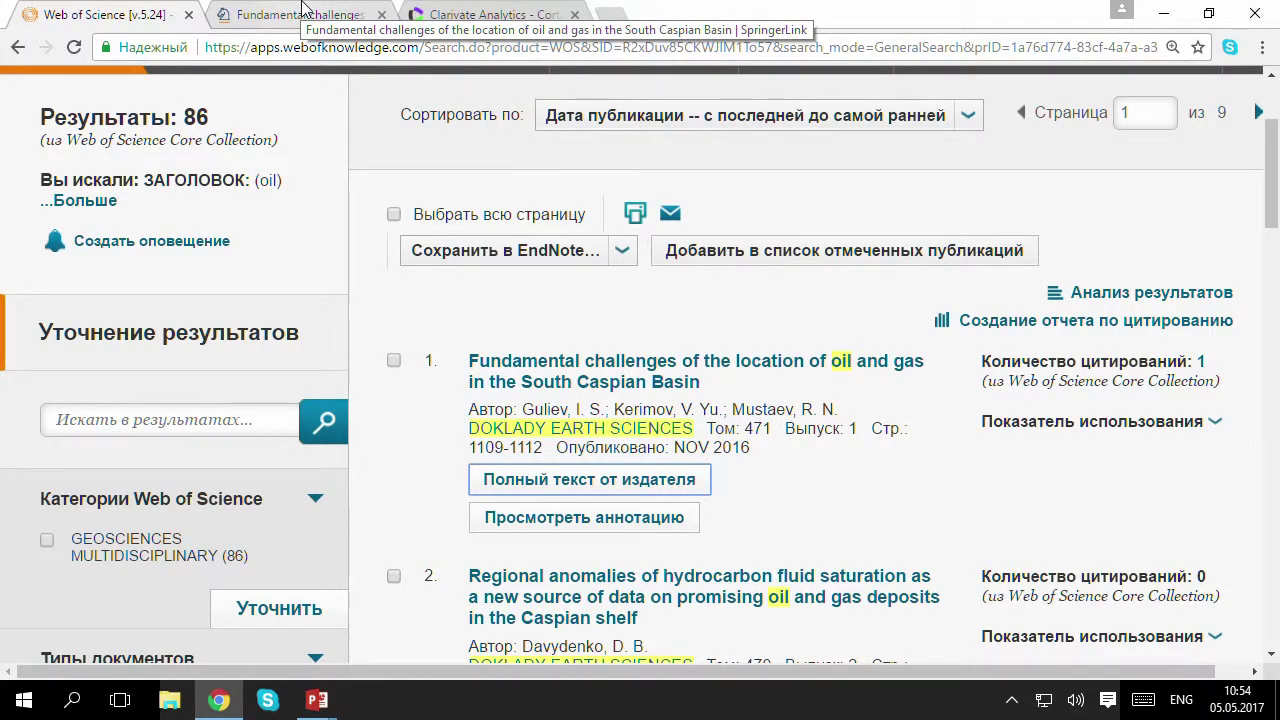
click(305, 10)
scroll(617, 432, down, 2)
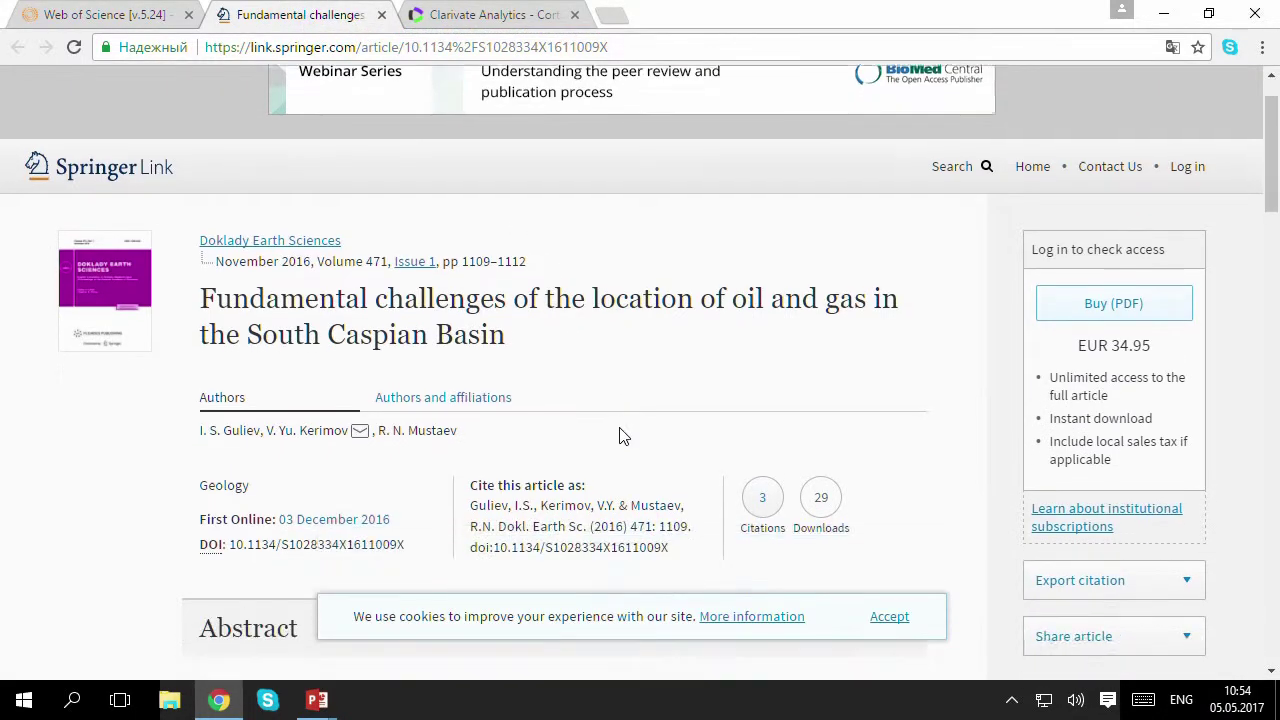
scroll(400, 291, up, 2)
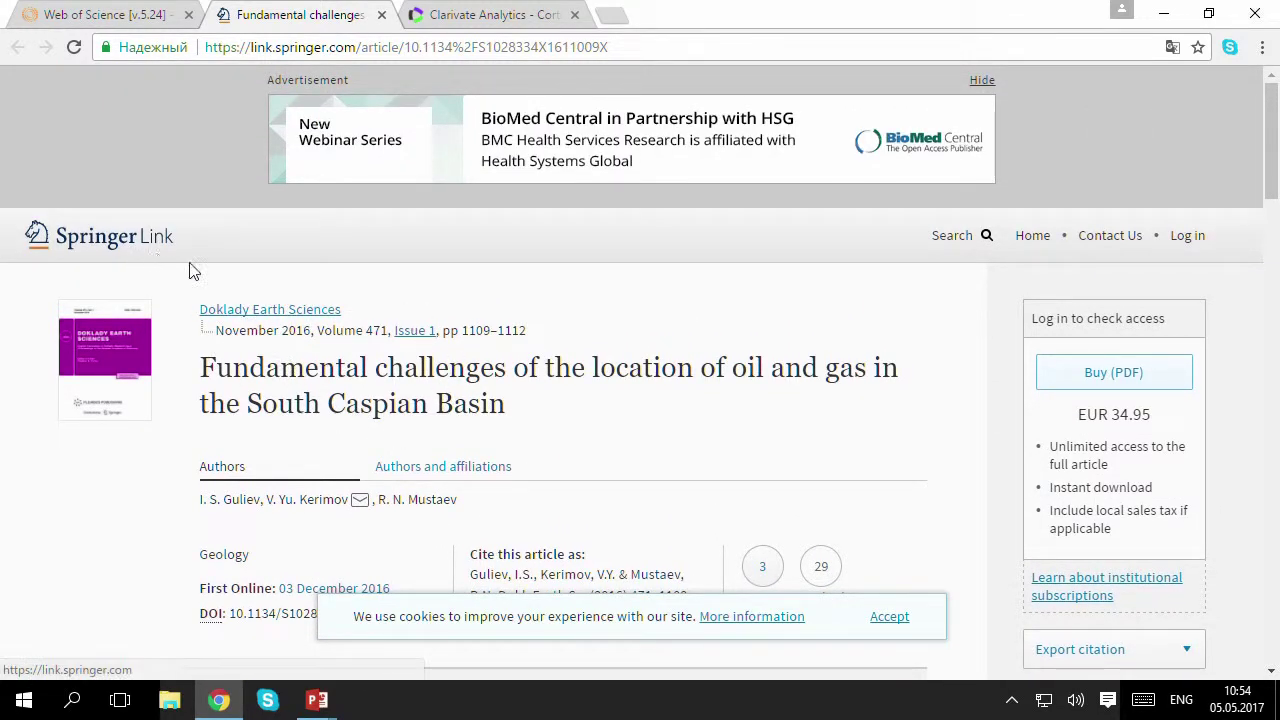
scroll(603, 457, down, 1)
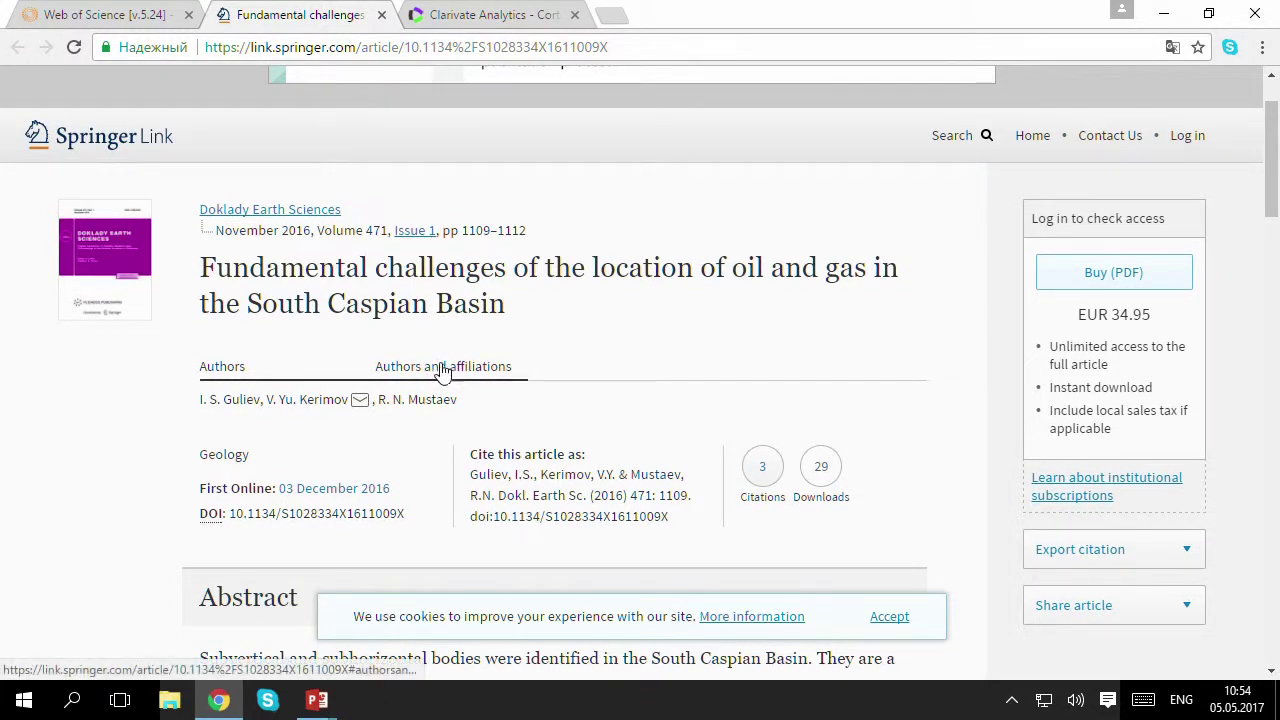
Open the Doklady Earth Sciences journal page on SpringerLink and copy the journal name.
click(266, 212)
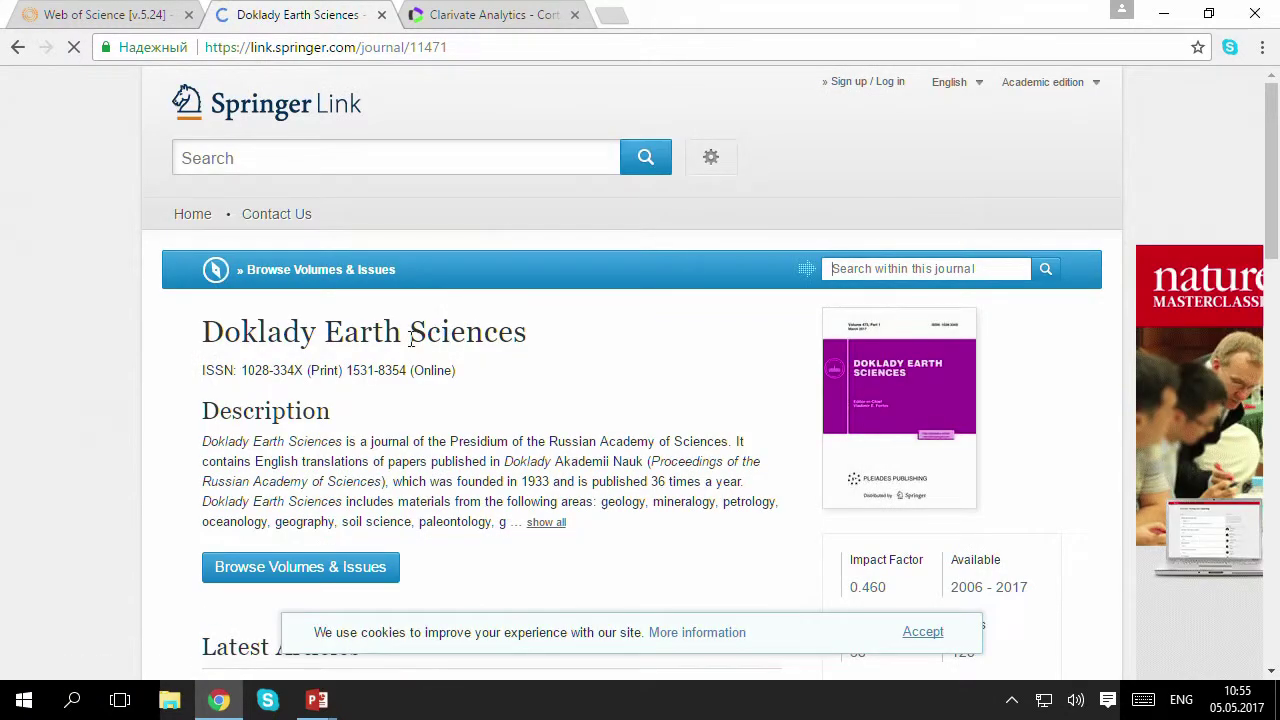
drag(194, 338, 537, 351)
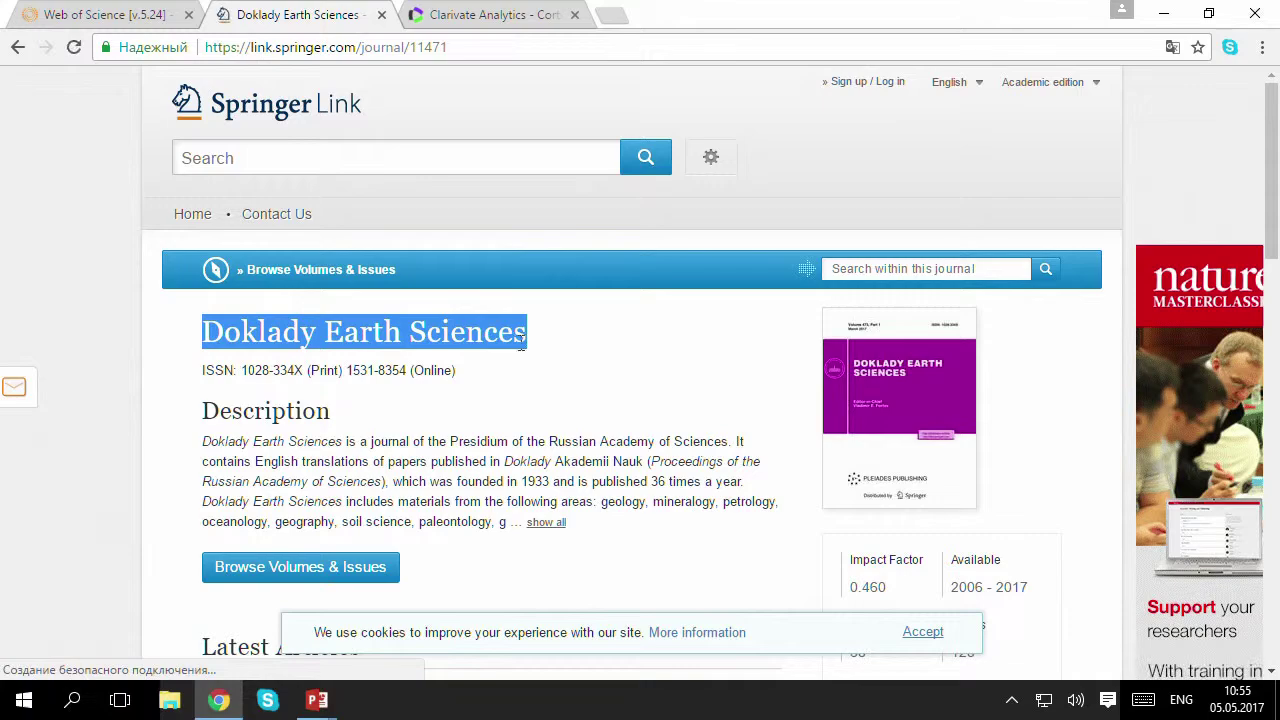
right_click(509, 337)
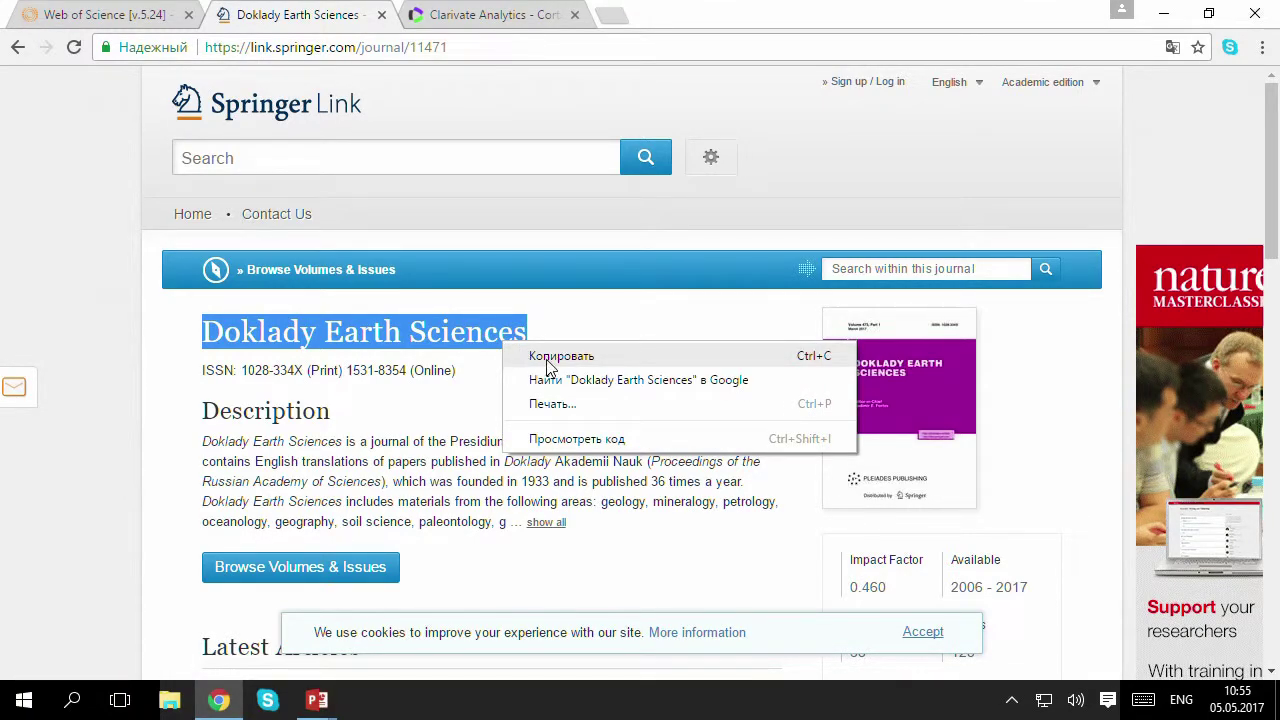
click(580, 357)
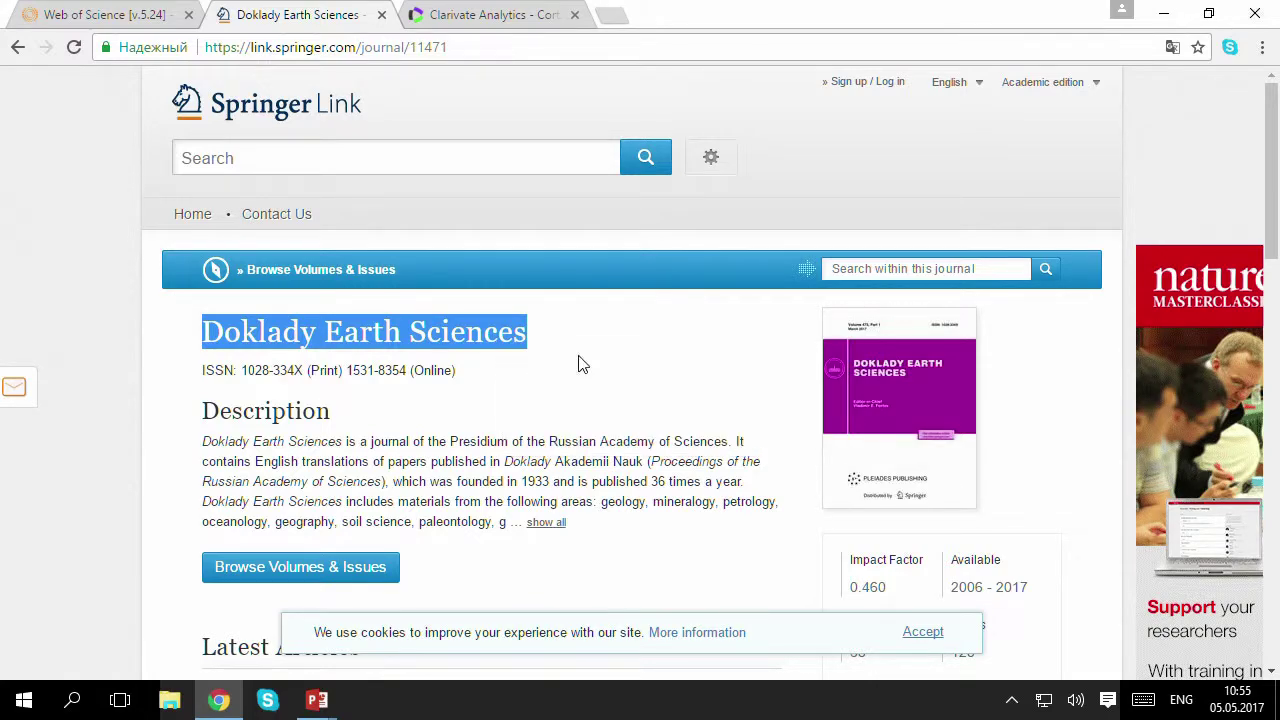
Open a new blank browser tab.
scroll(531, 270, down, 1)
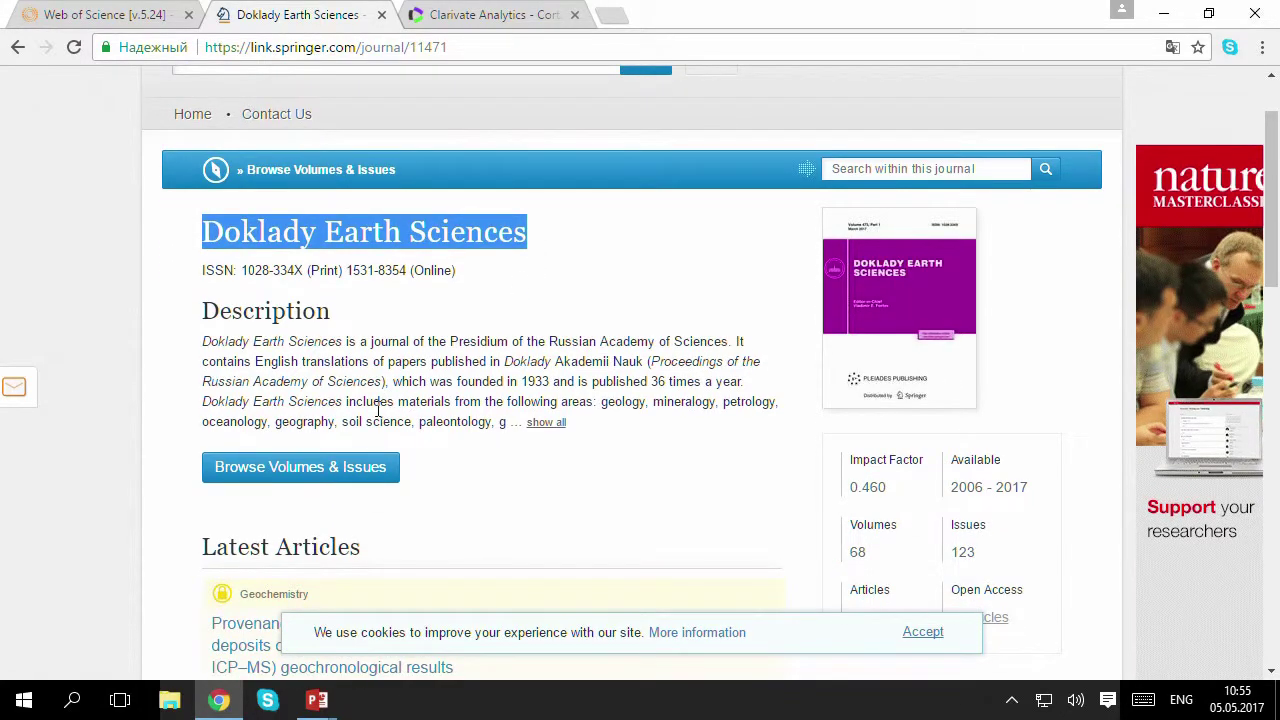
scroll(371, 410, up, 1)
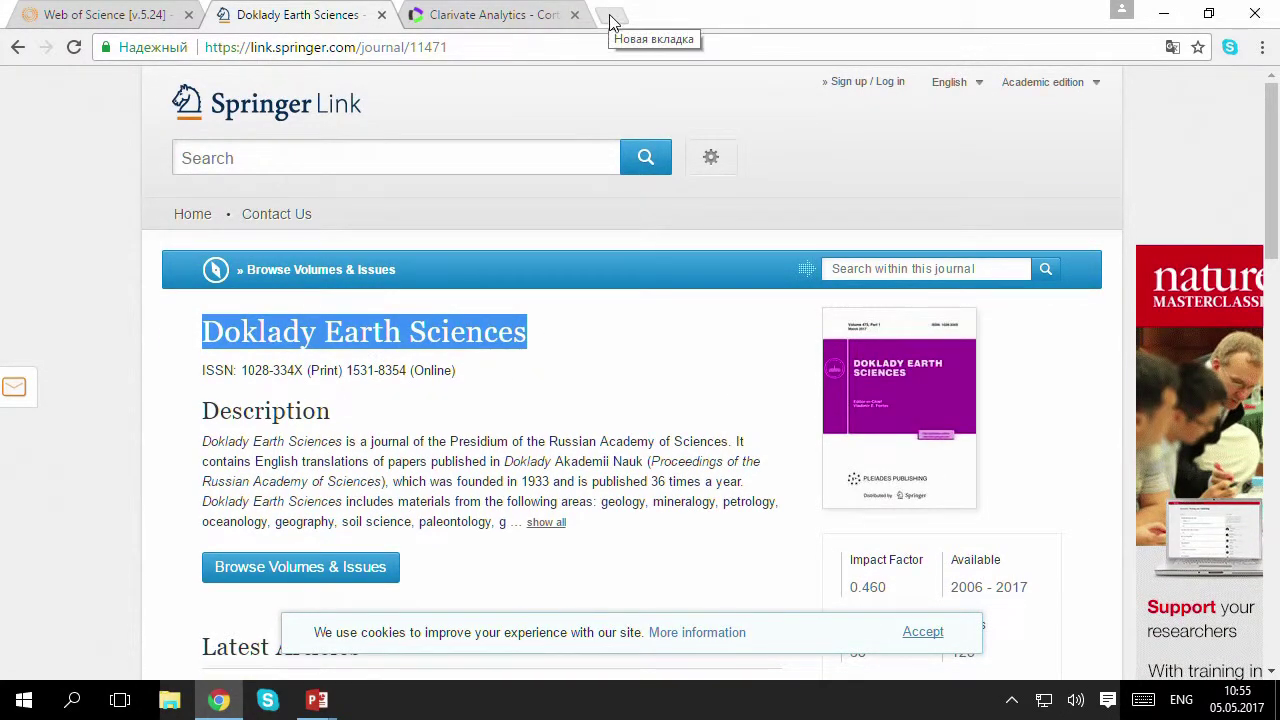
scroll(857, 486, down, 1)
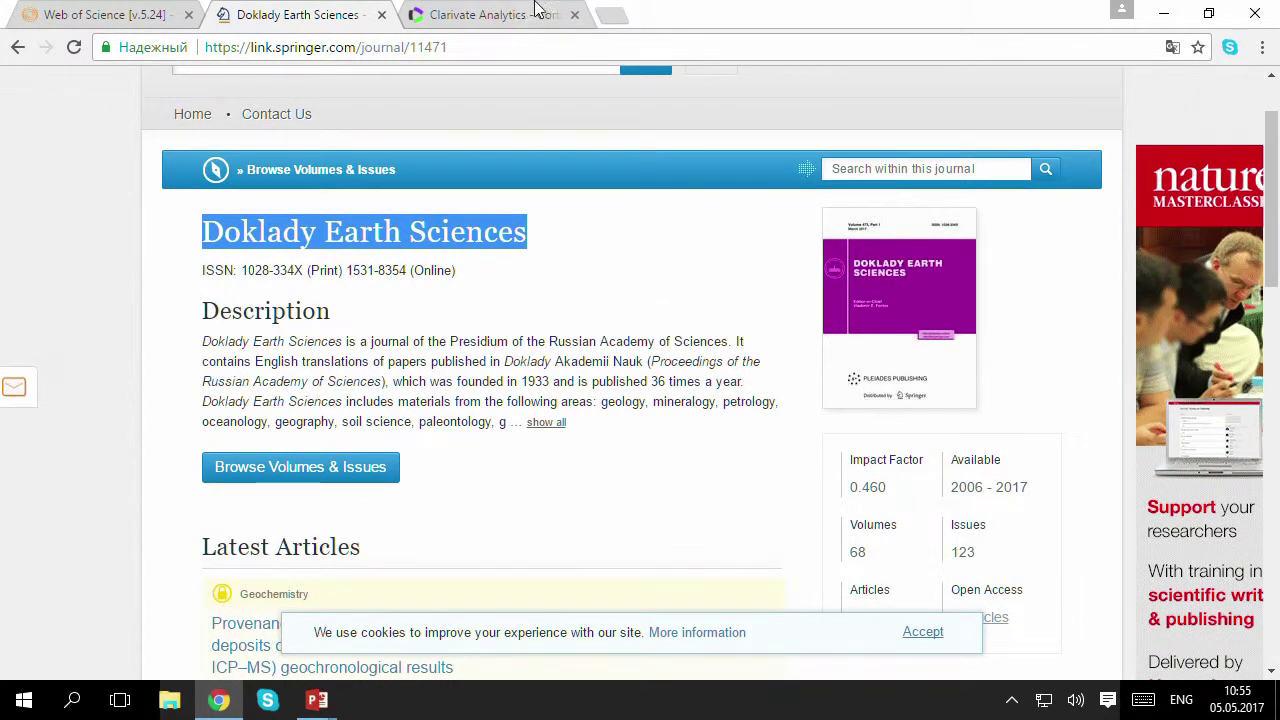
click(610, 17)
Search Google for the pasted 'Doklady Earth Sciences' title and open its eLIBRARY.RU page.
right_click(591, 48)
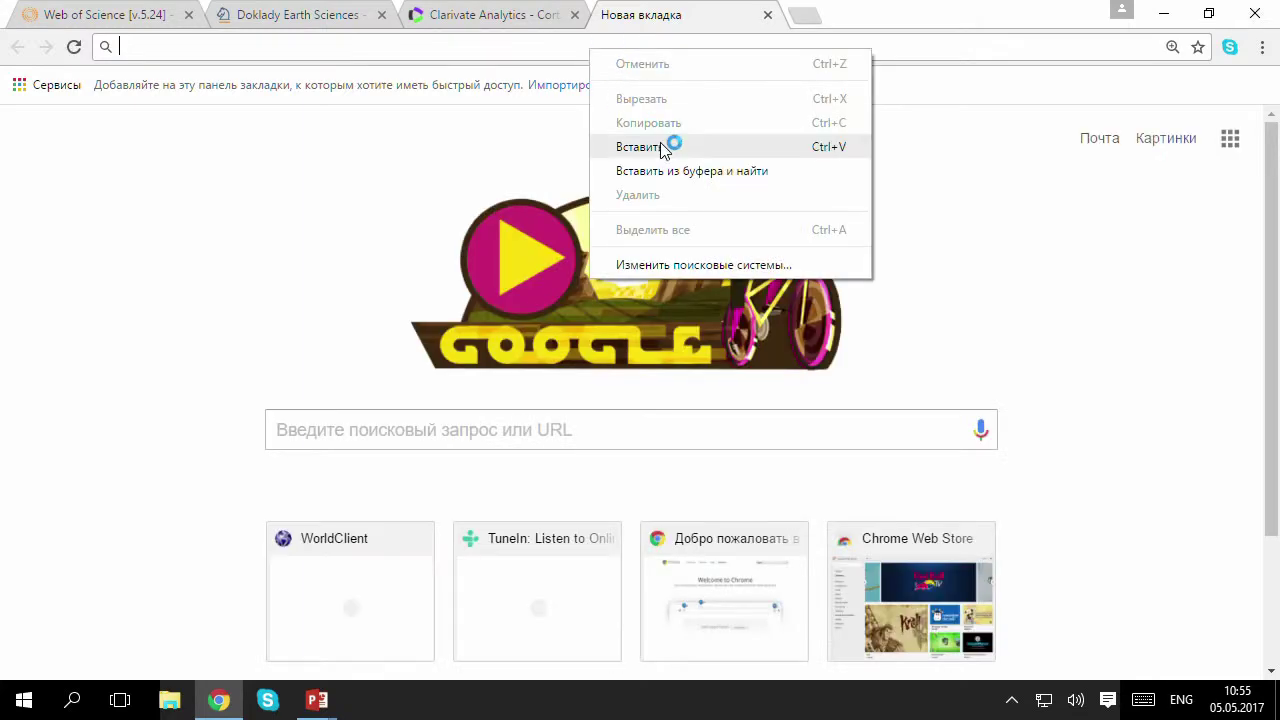
click(664, 138)
key(Return)
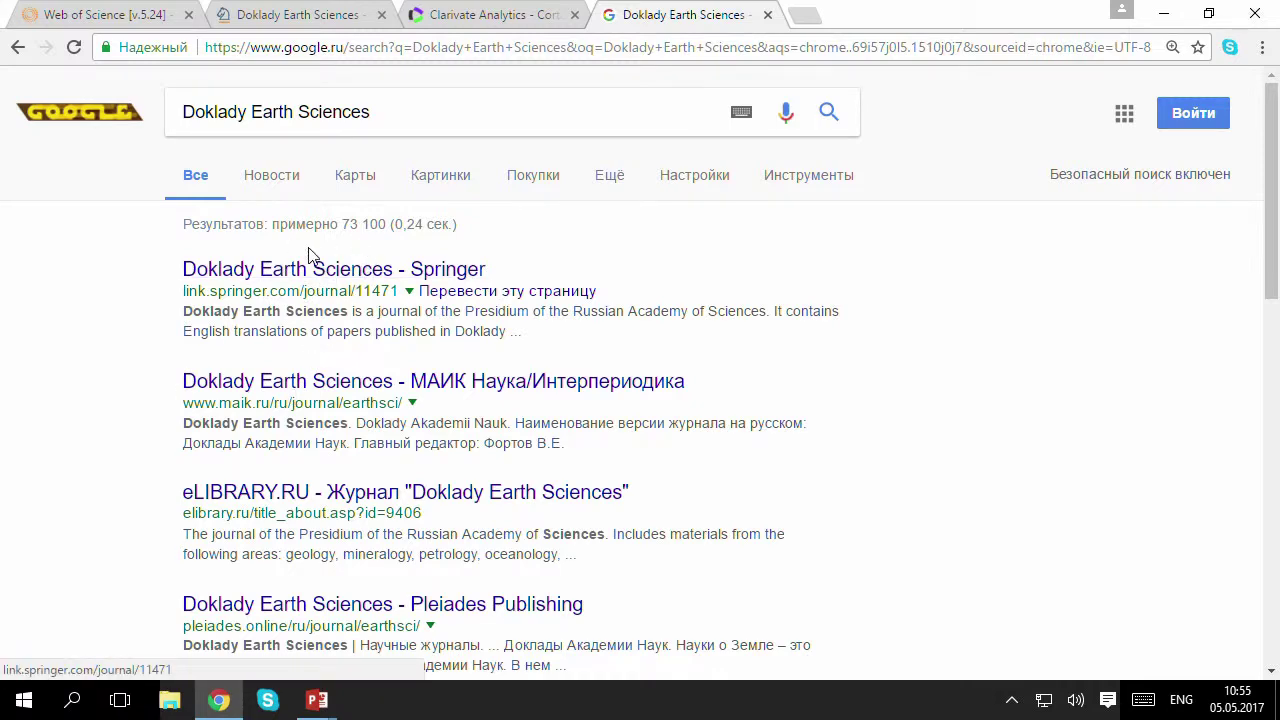
click(368, 492)
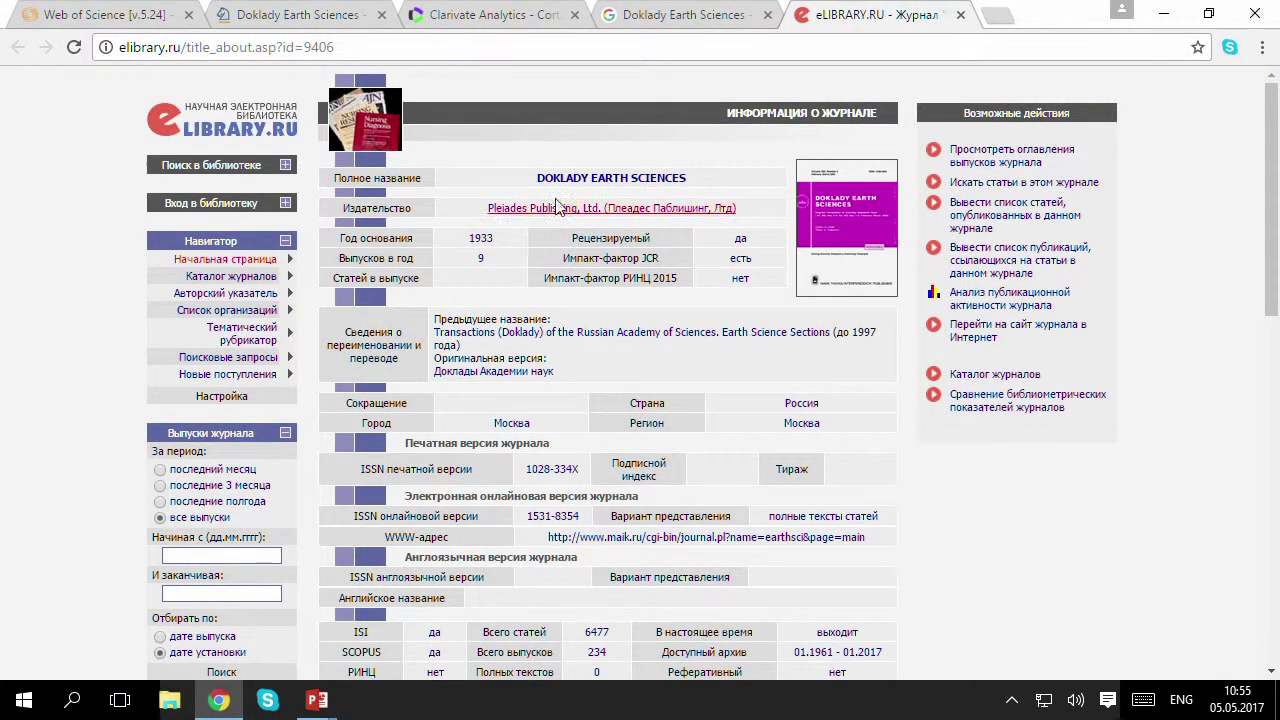
Open the journal's maik.ru website in a new tab, then return to the Springer journal page.
scroll(575, 370, down, 1)
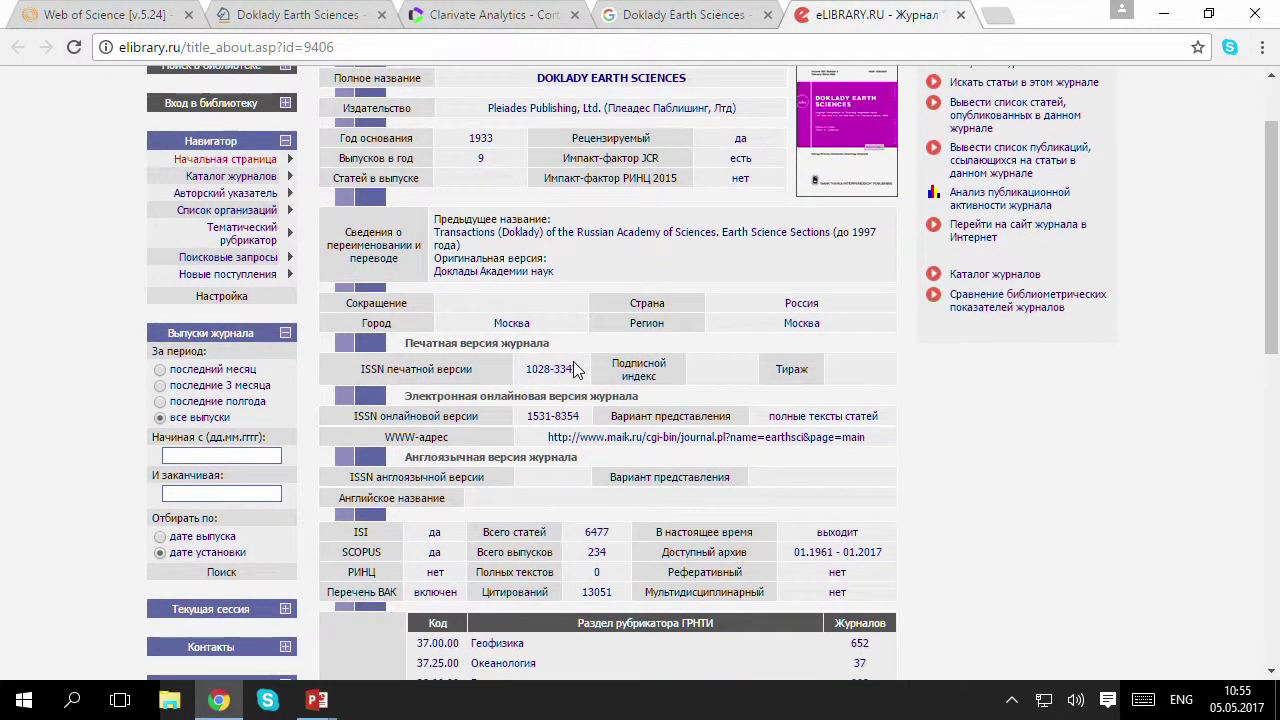
middle_click(675, 450)
scroll(771, 217, up, 1)
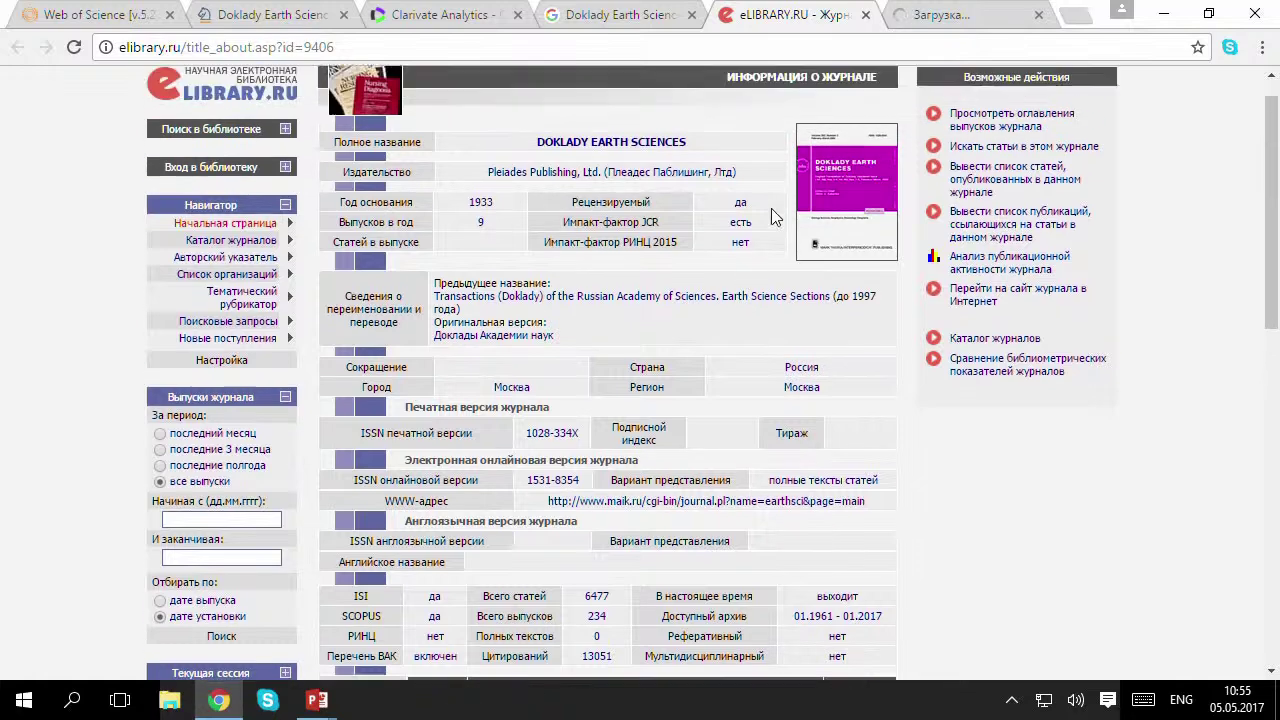
click(930, 12)
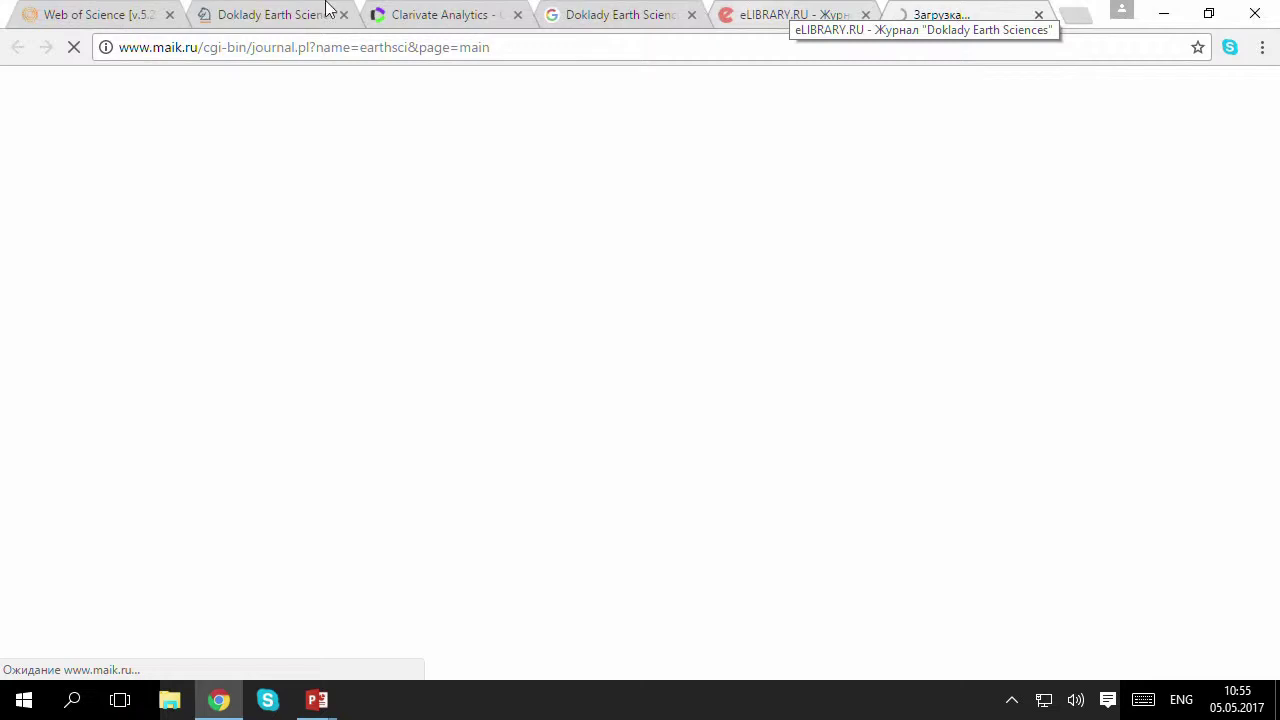
click(222, 12)
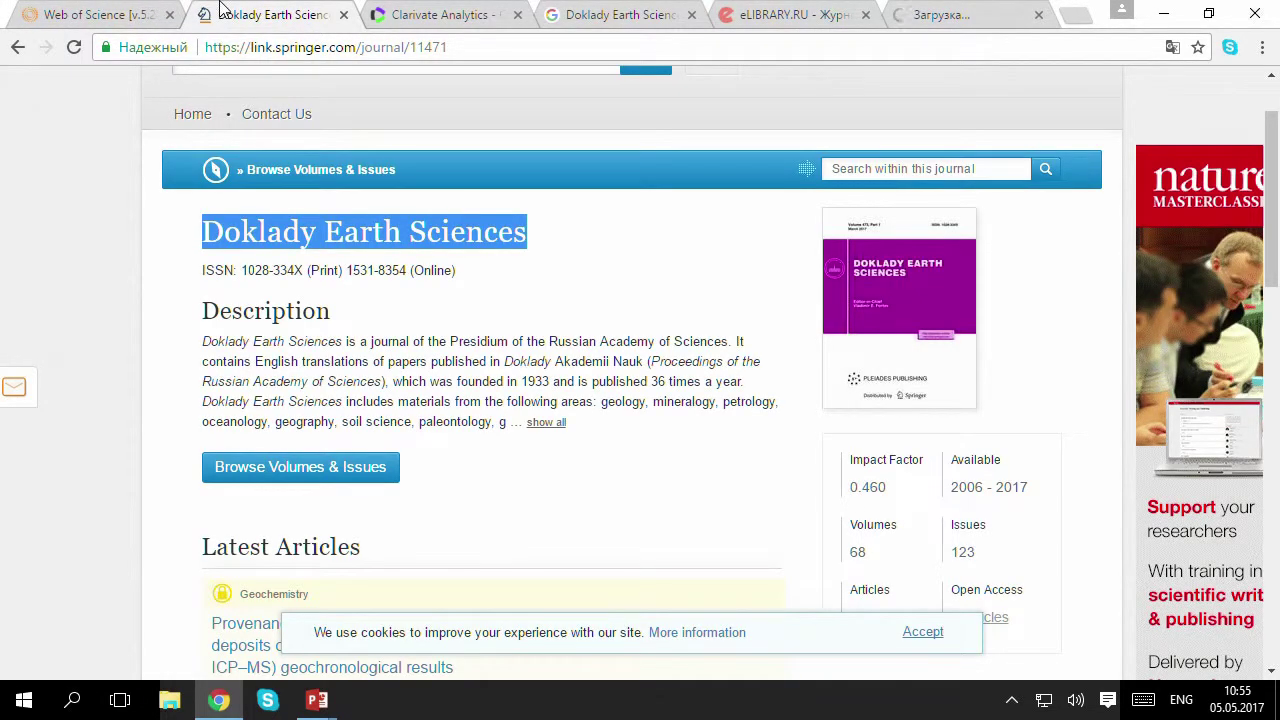
Switch tabs to bring the 86 Doklady Earth Sciences oil results in Web of Science back to front.
click(110, 14)
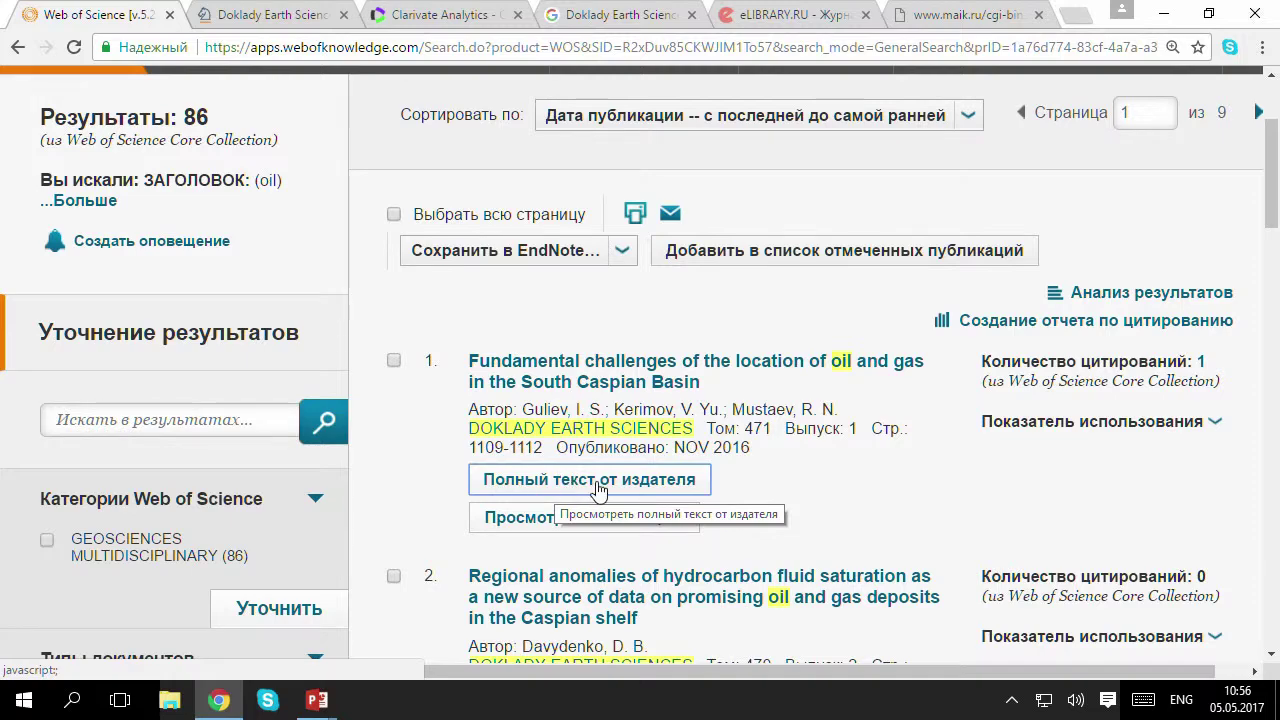
click(268, 14)
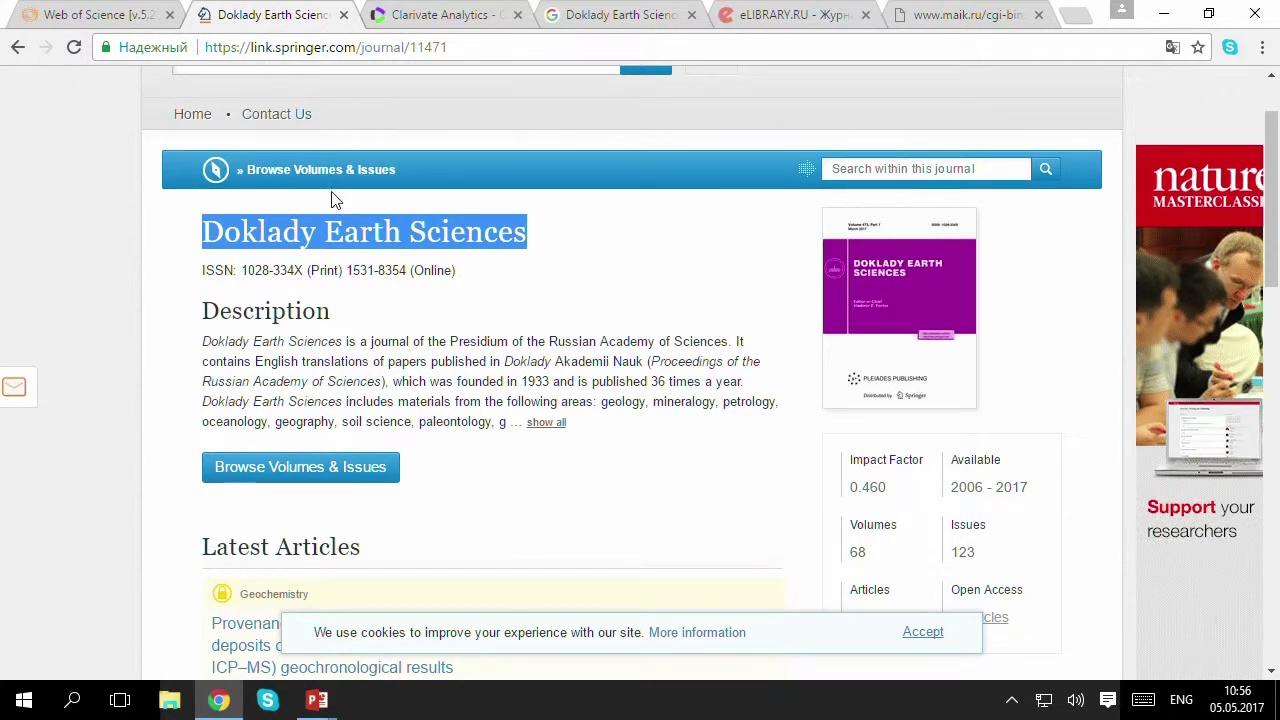
click(31, 10)
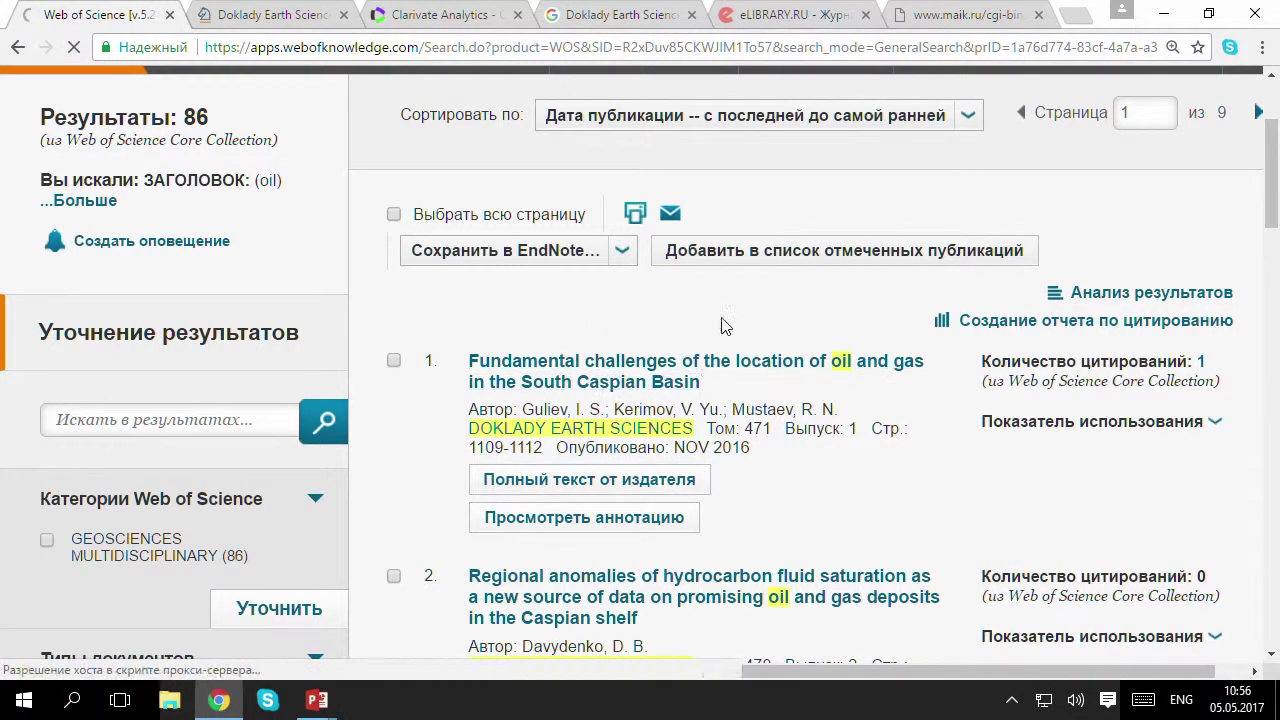
Open and read the full record of the South Caspian Basin paper, record 1 of 86.
click(552, 380)
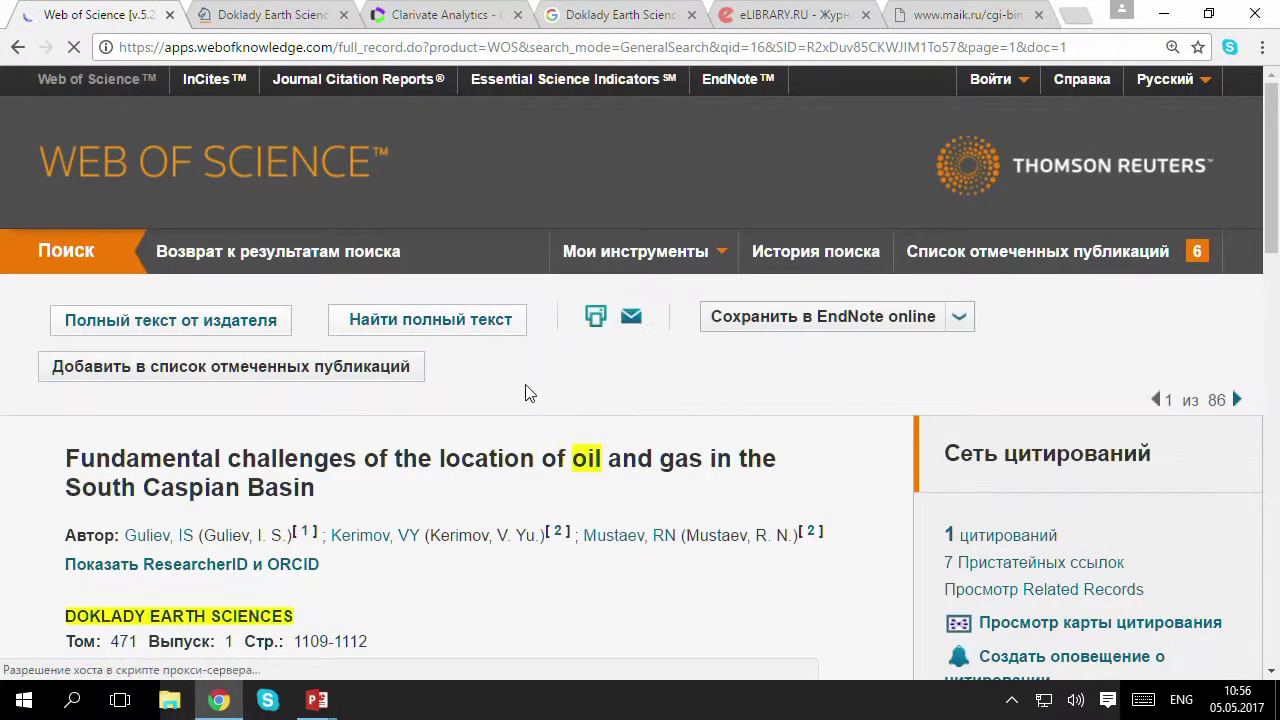
scroll(500, 395, down, 4)
scroll(497, 393, down, 5)
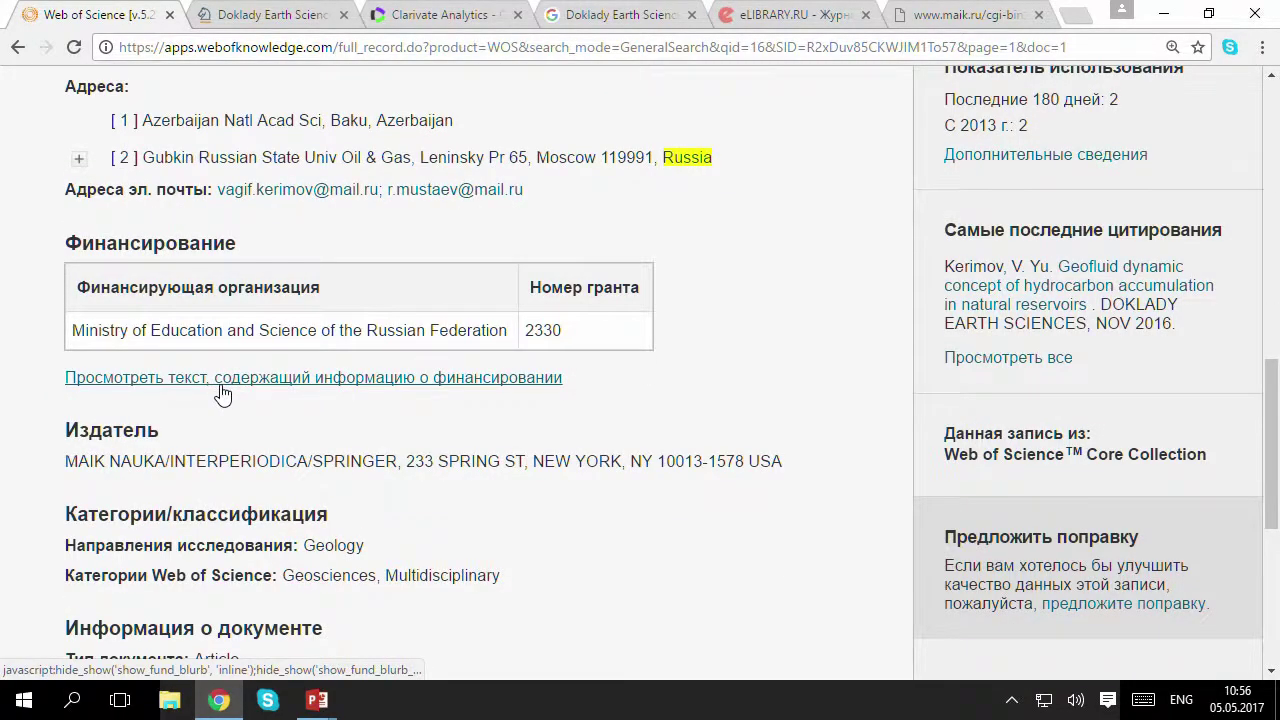
scroll(225, 385, down, 5)
scroll(398, 440, up, 9)
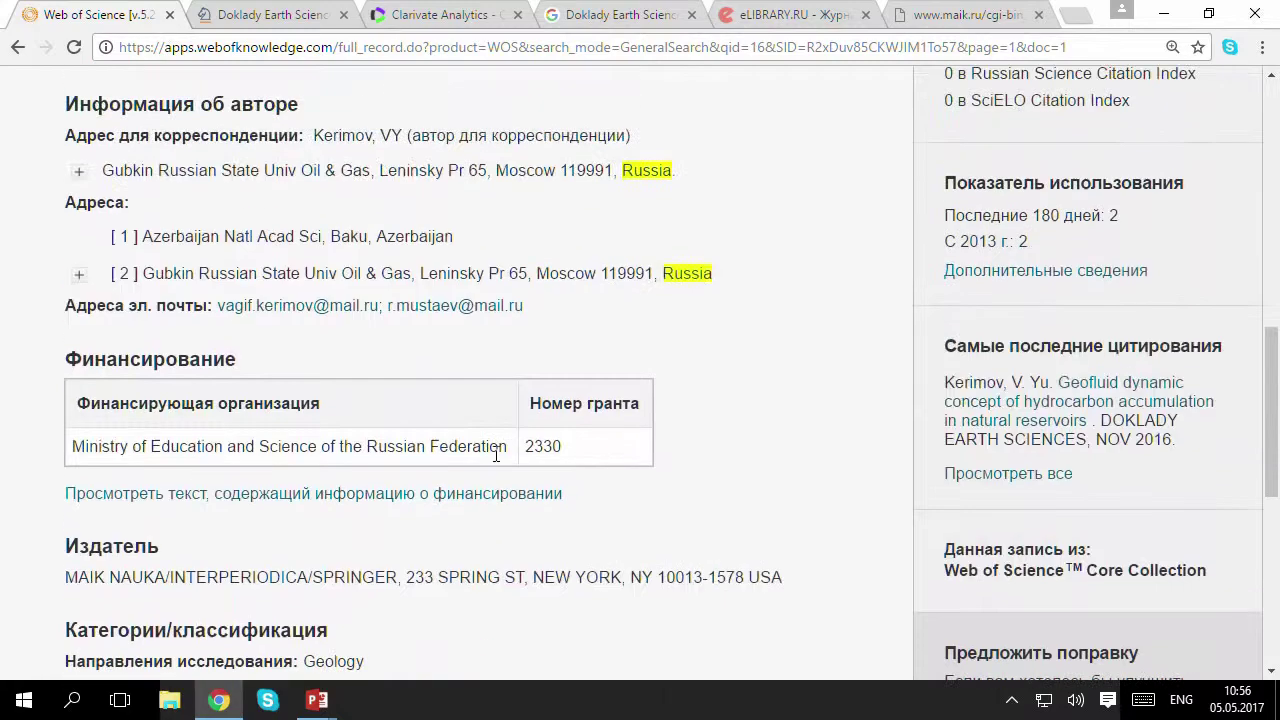
scroll(393, 453, up, 5)
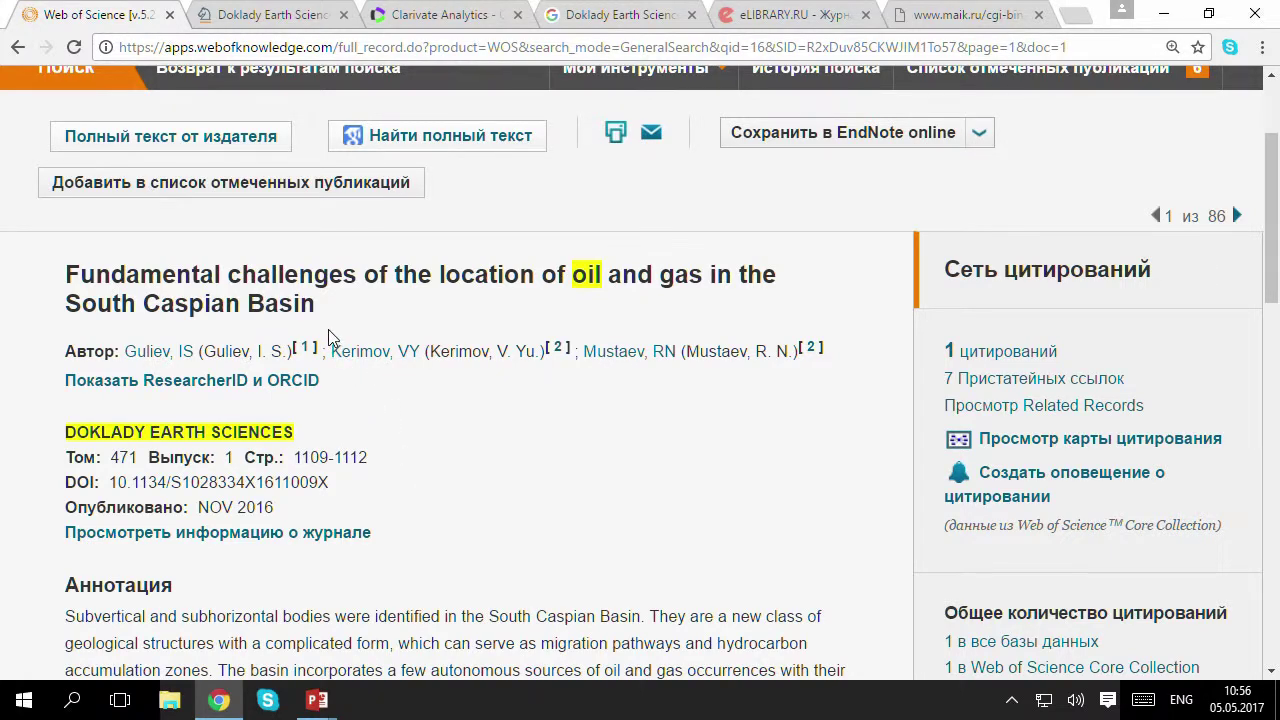
scroll(300, 280, up, 2)
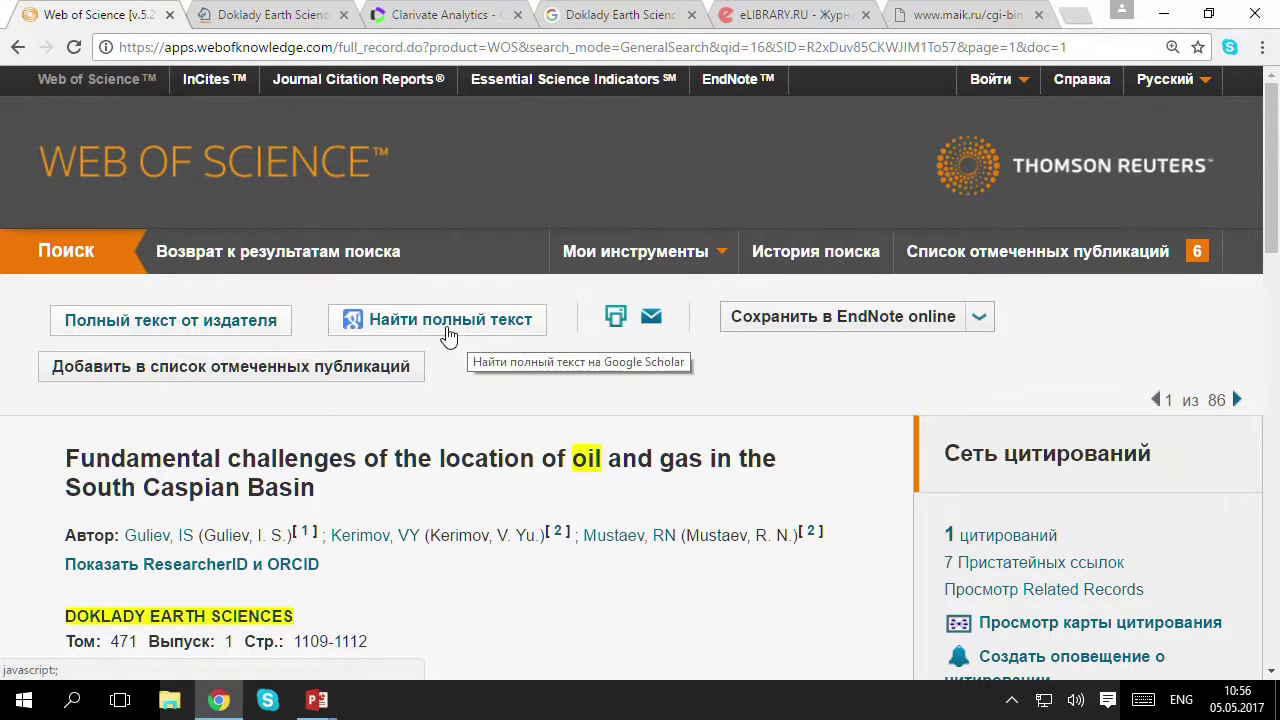
Open the South Caspian Basin paper's SpringerLink article page from its Google Scholar full-text lookup.
click(448, 332)
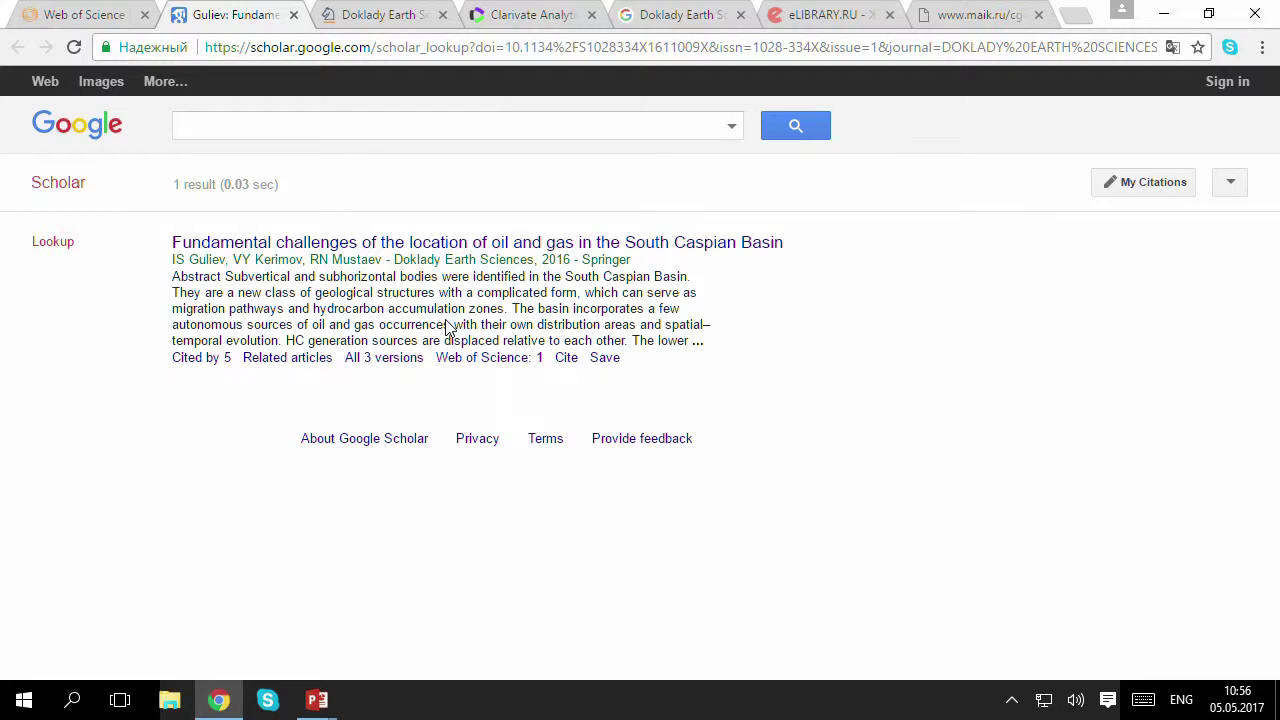
click(405, 243)
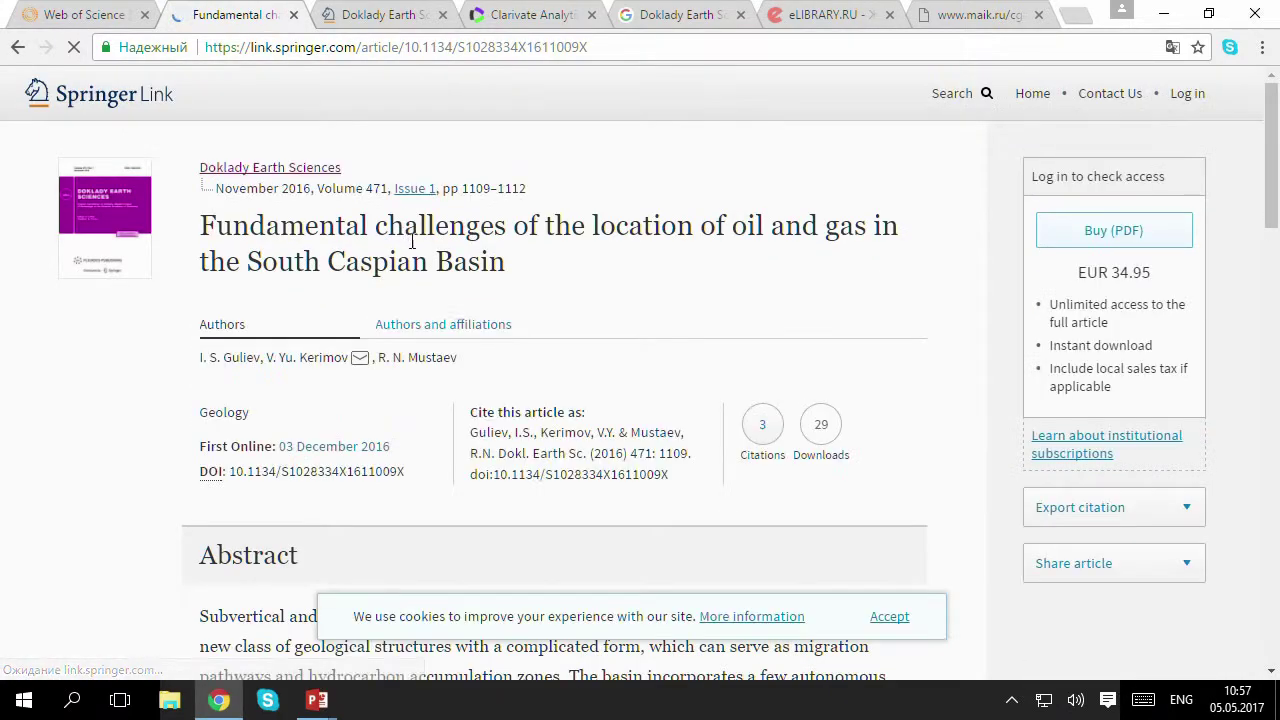
scroll(447, 303, down, 1)
scroll(447, 303, down, 4)
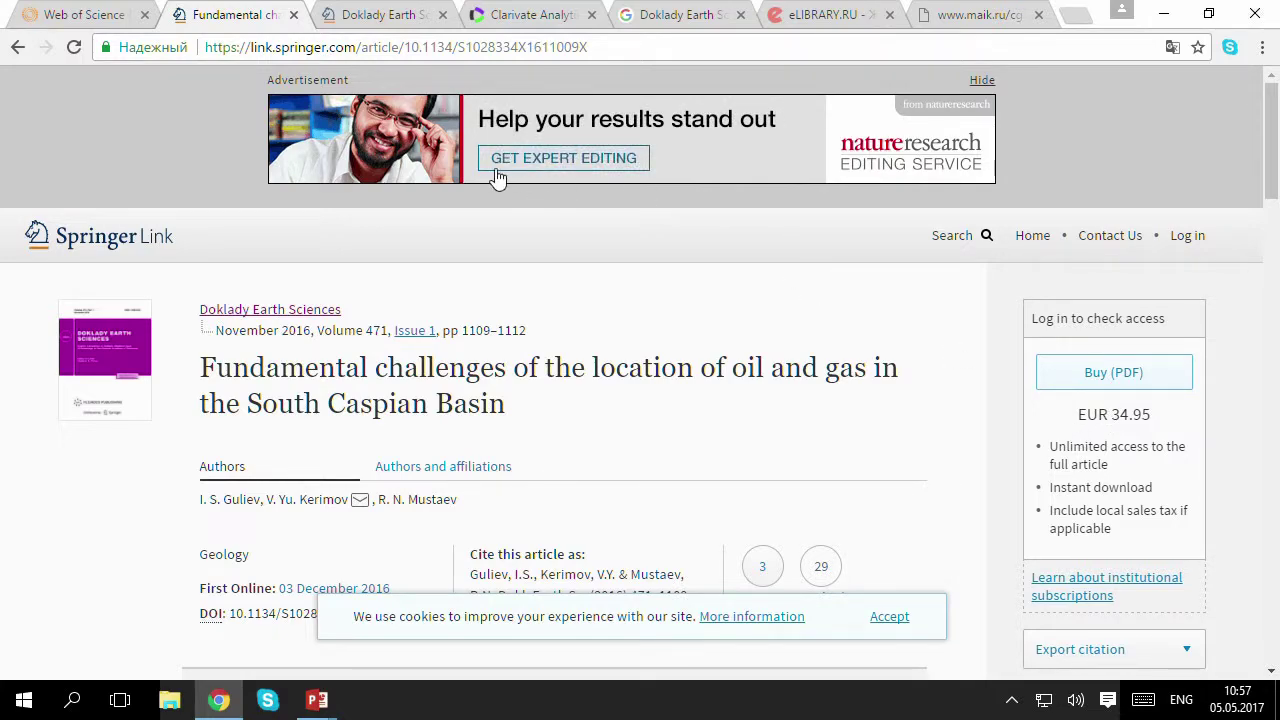
Return to the Web of Science tab and go back to its basic search page.
click(90, 16)
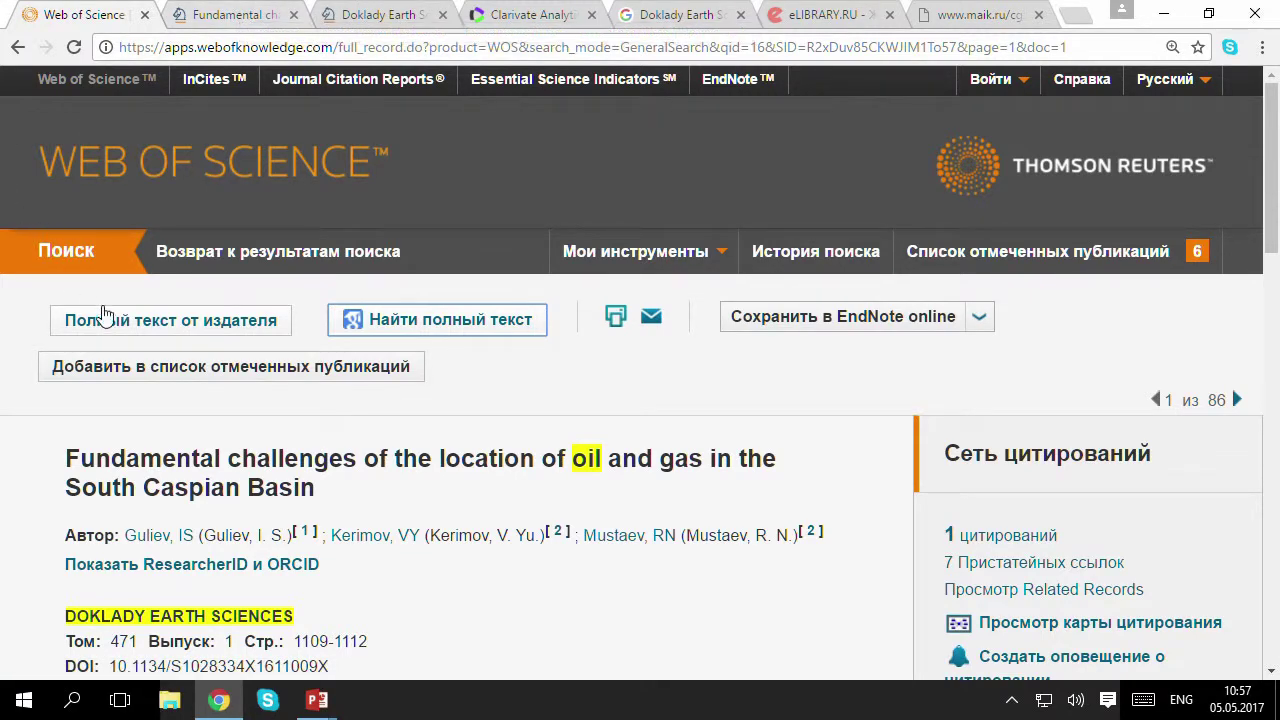
click(90, 176)
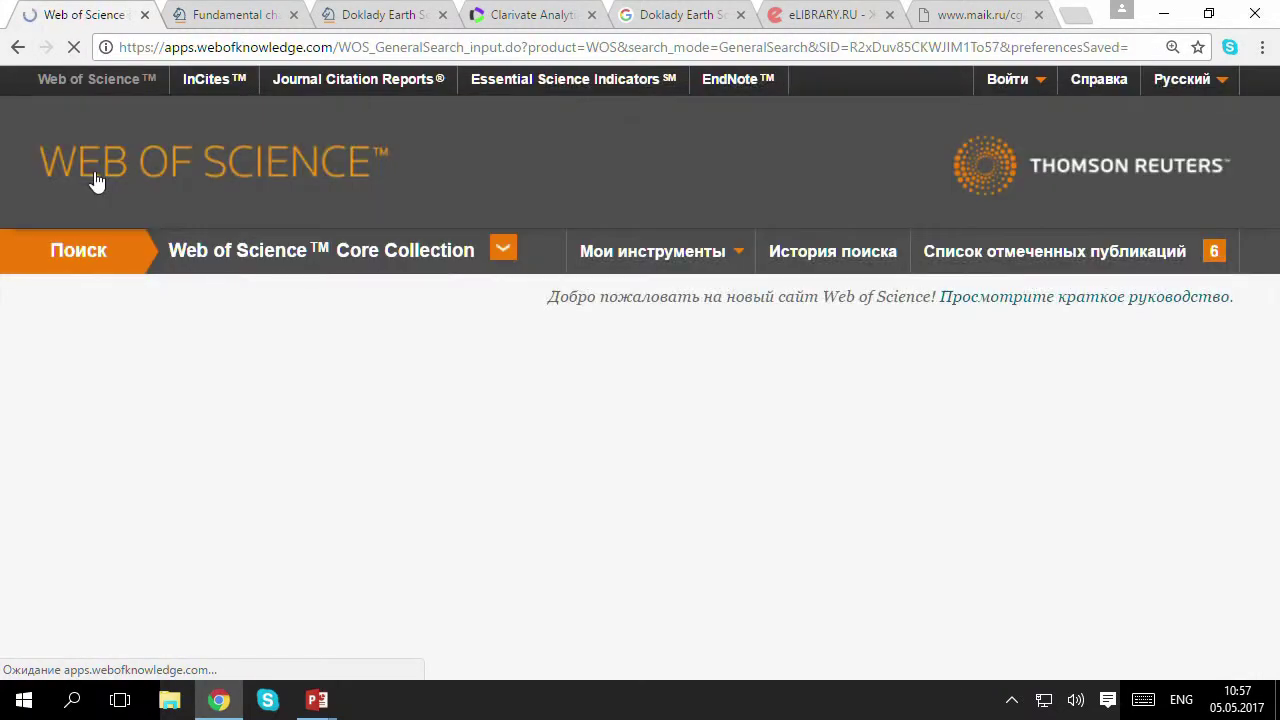
Replace 'oil' with 'ukhta state' and run it as an Адрес (Address) search, returning 37 results.
double_click(62, 440)
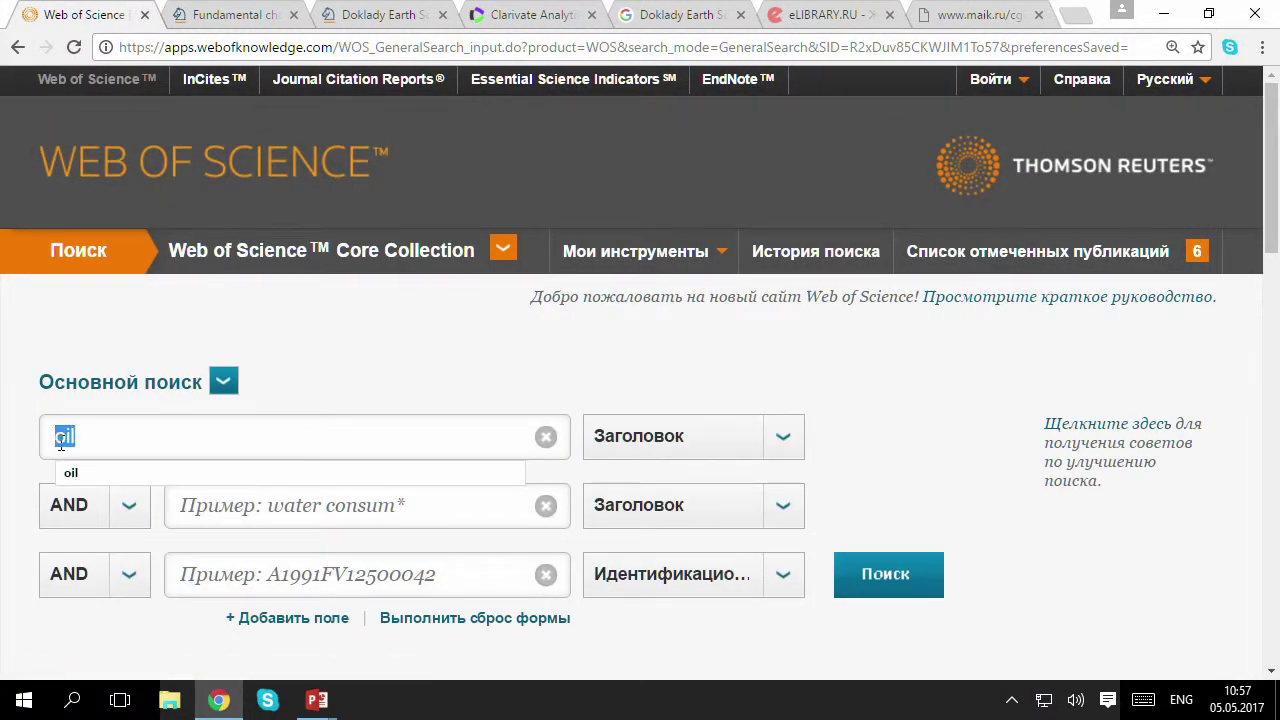
text(t)
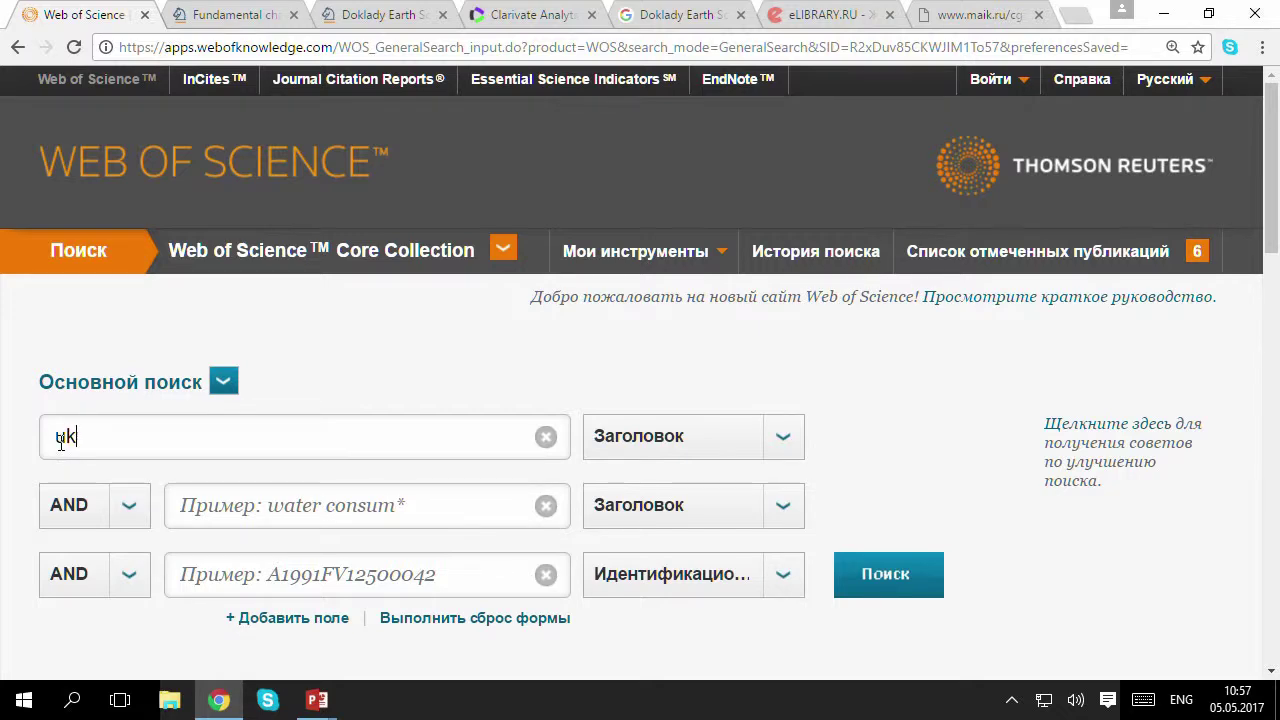
text(khta state)
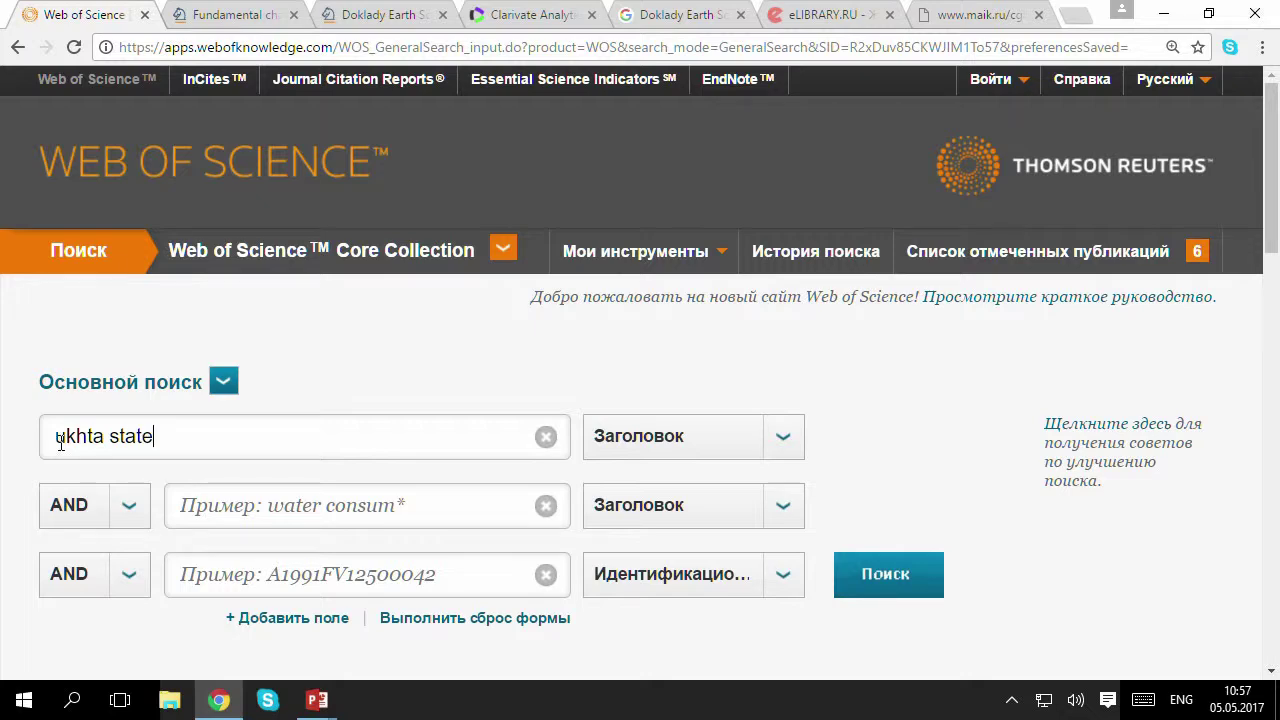
click(786, 441)
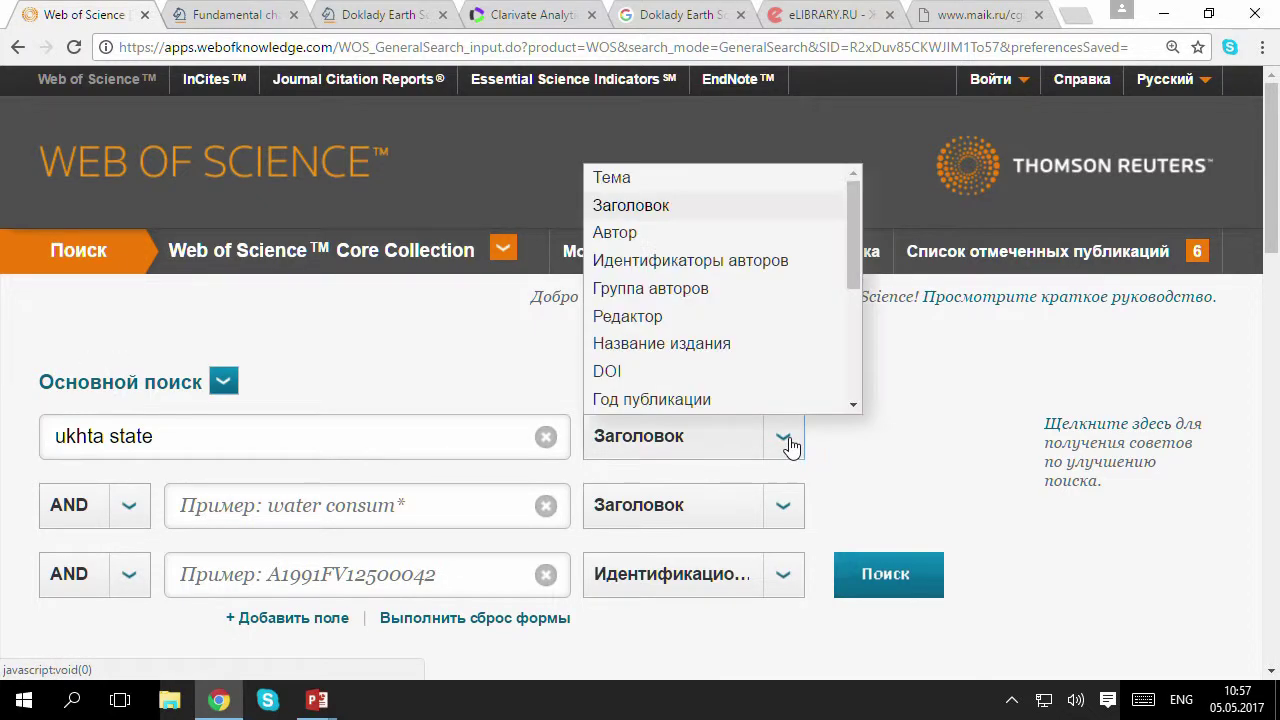
scroll(671, 336, down, 3)
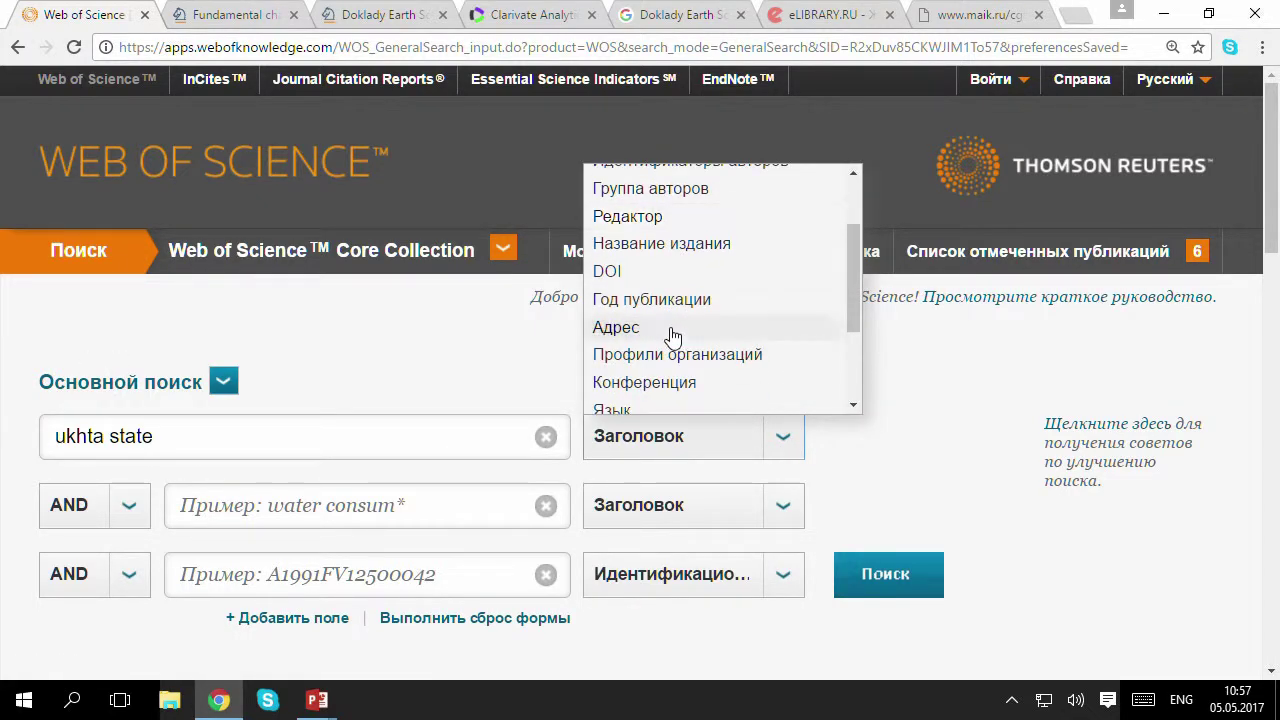
click(672, 334)
click(916, 602)
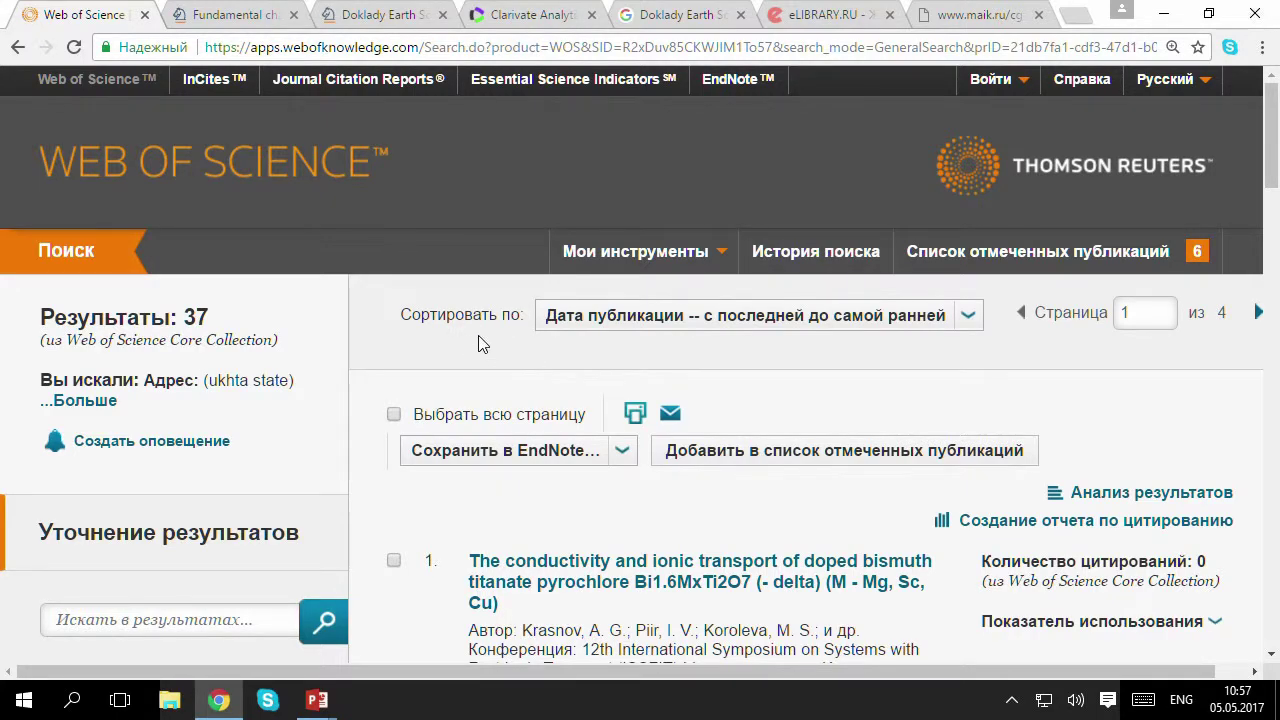
double_click(198, 316)
click(288, 372)
scroll(288, 372, down, 1)
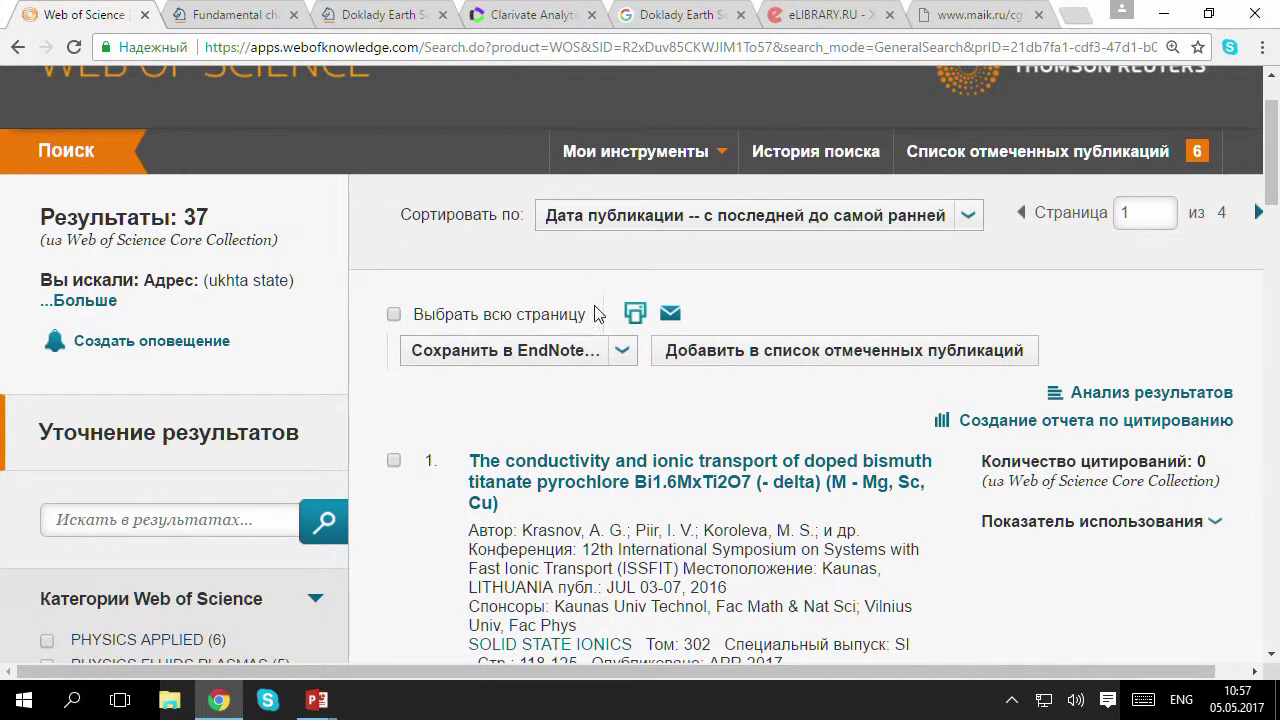
scroll(597, 312, down, 2)
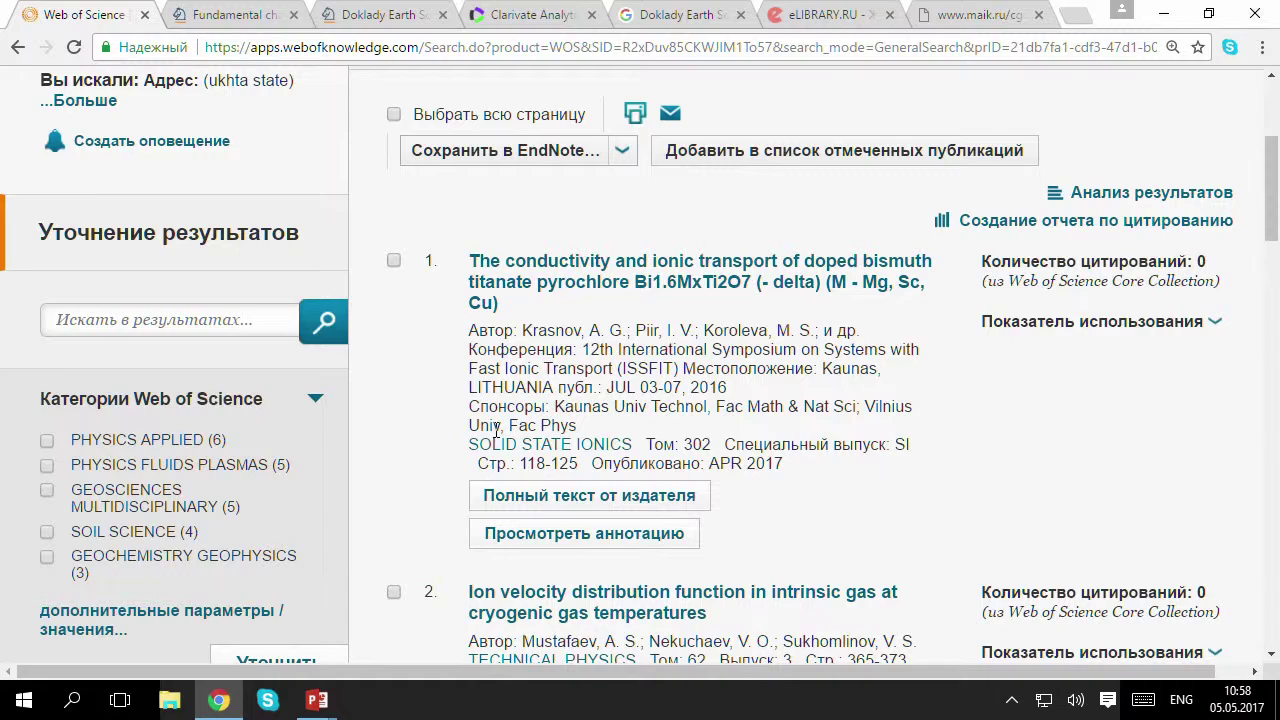
scroll(497, 428, down, 4)
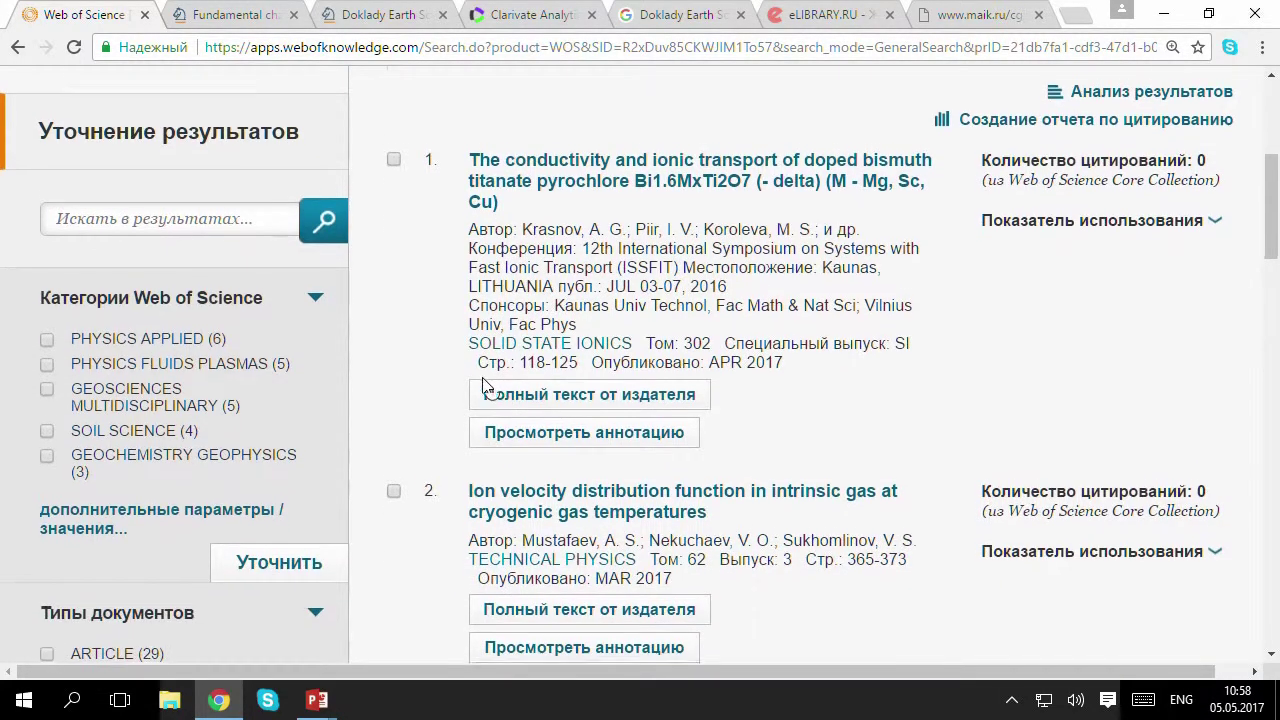
scroll(430, 405, up, 7)
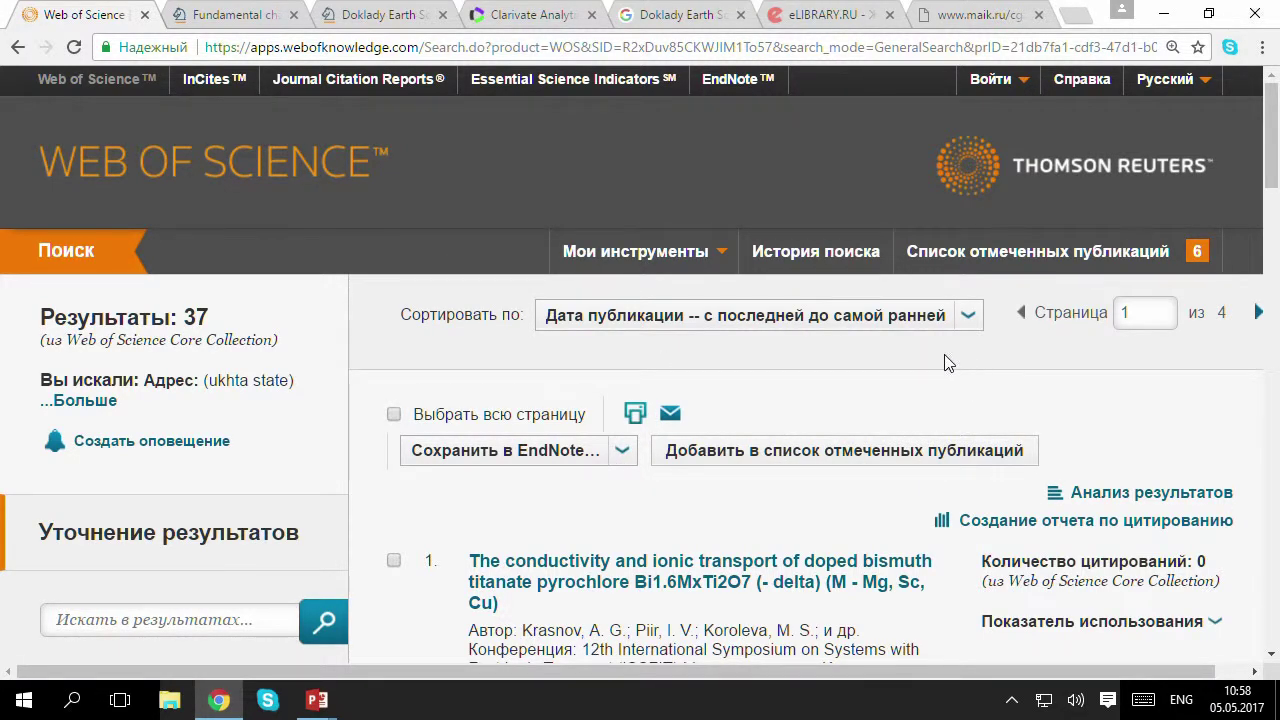
scroll(540, 570, down, 1)
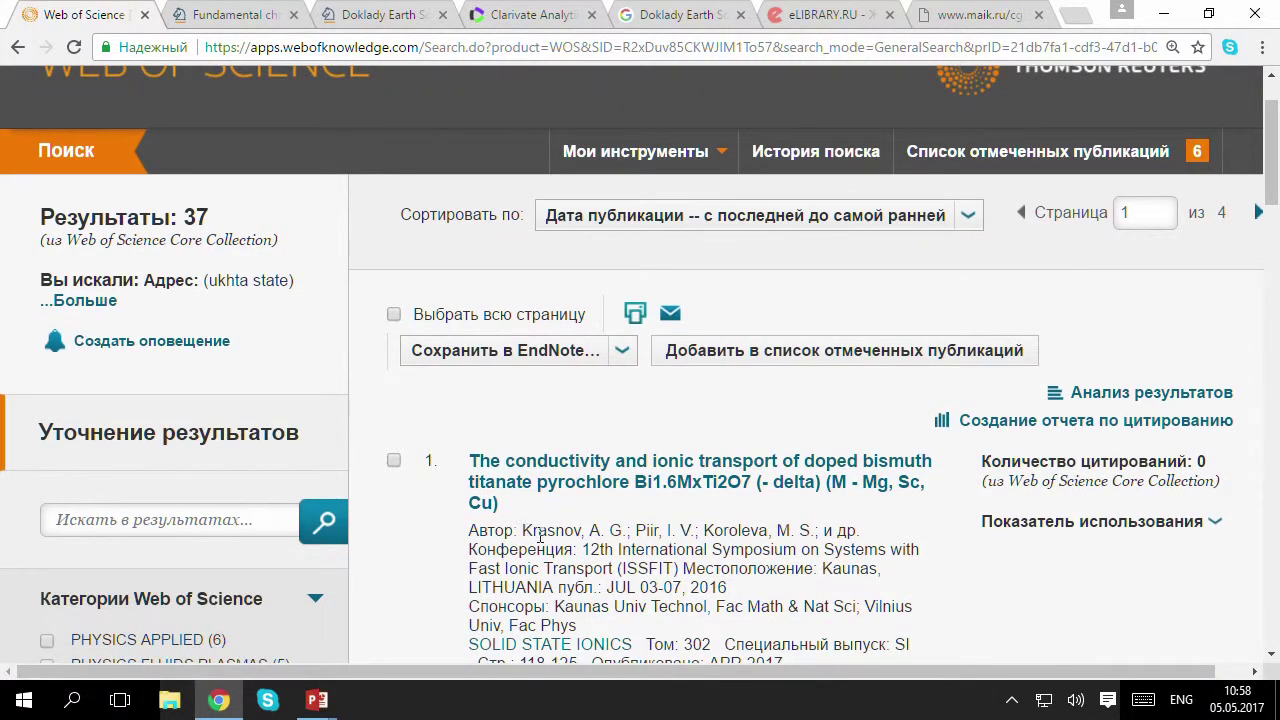
double_click(847, 530)
click(858, 532)
double_click(511, 531)
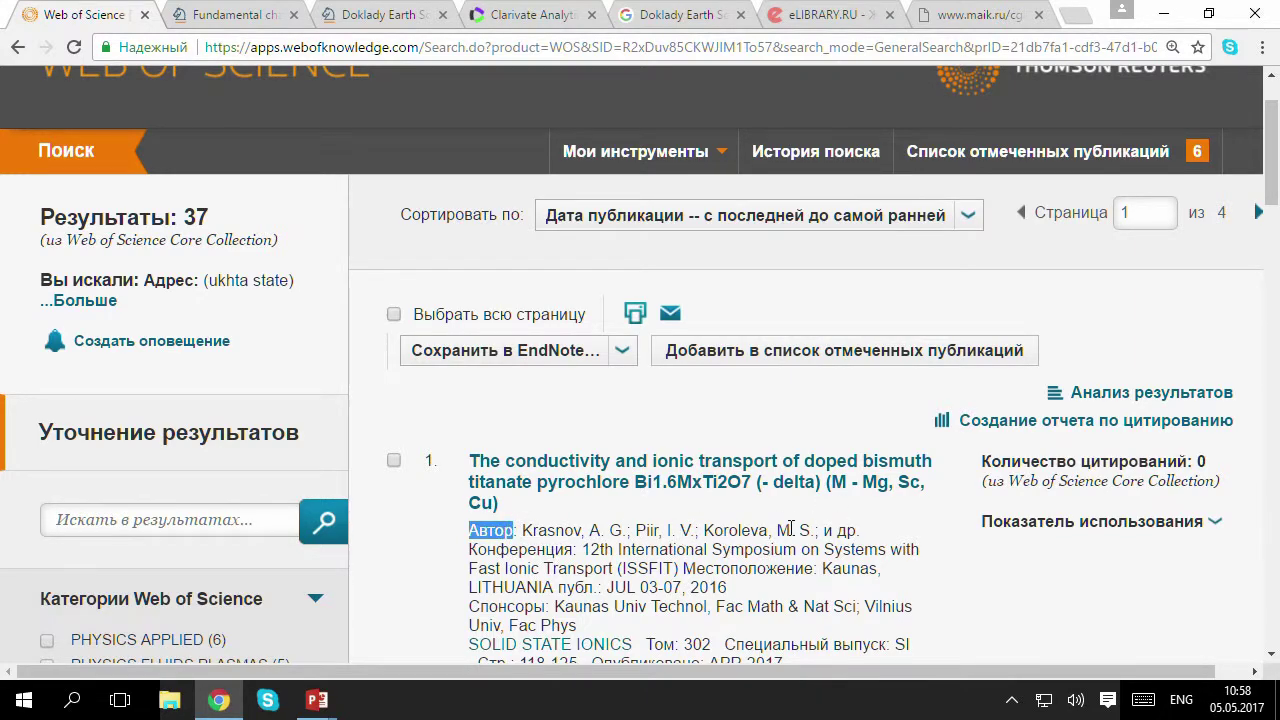
scroll(792, 528, down, 1)
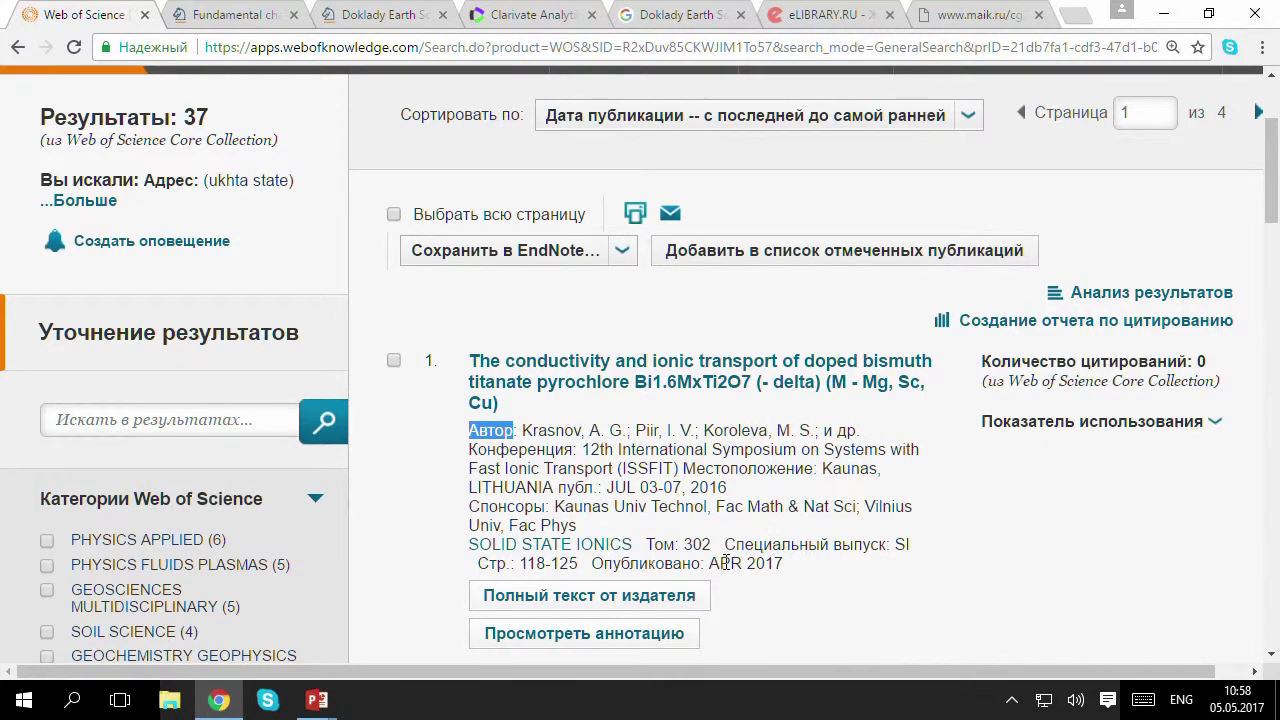
click(1199, 419)
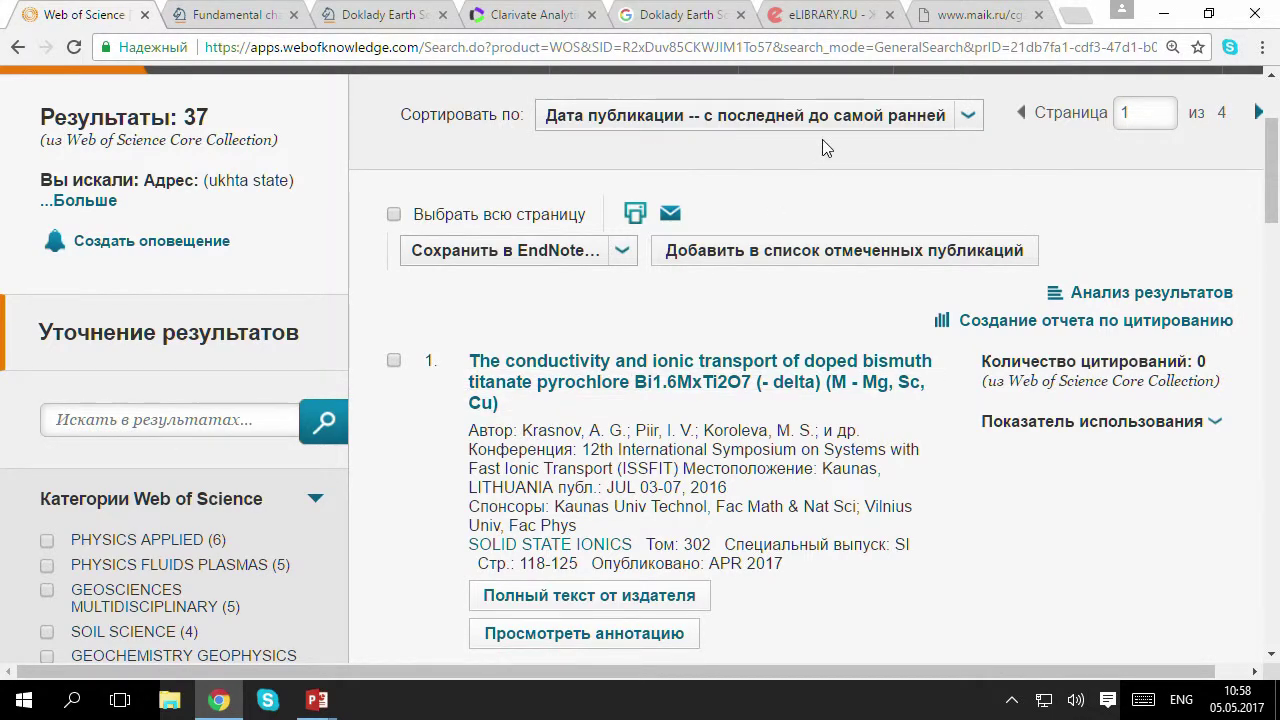
click(832, 47)
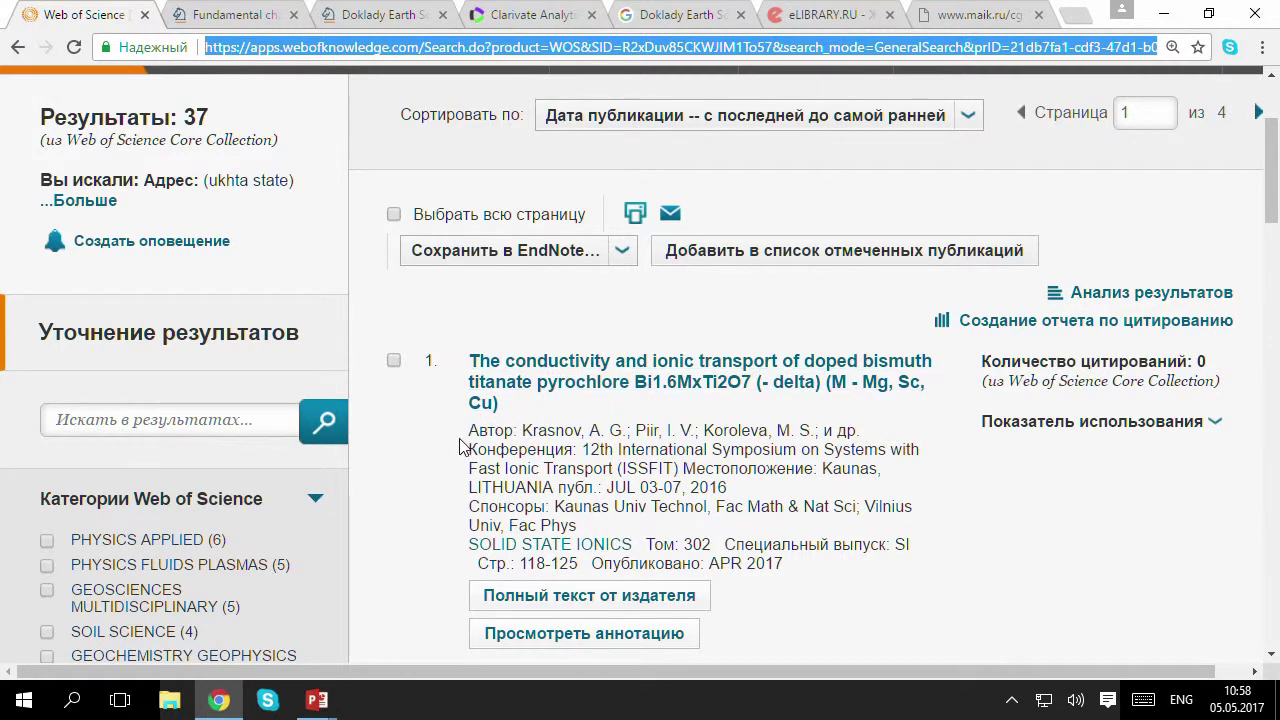
drag(463, 447, 591, 480)
Select the first result's author and conference details, then tick the bismuth titanate pyrochlore result.
click(605, 500)
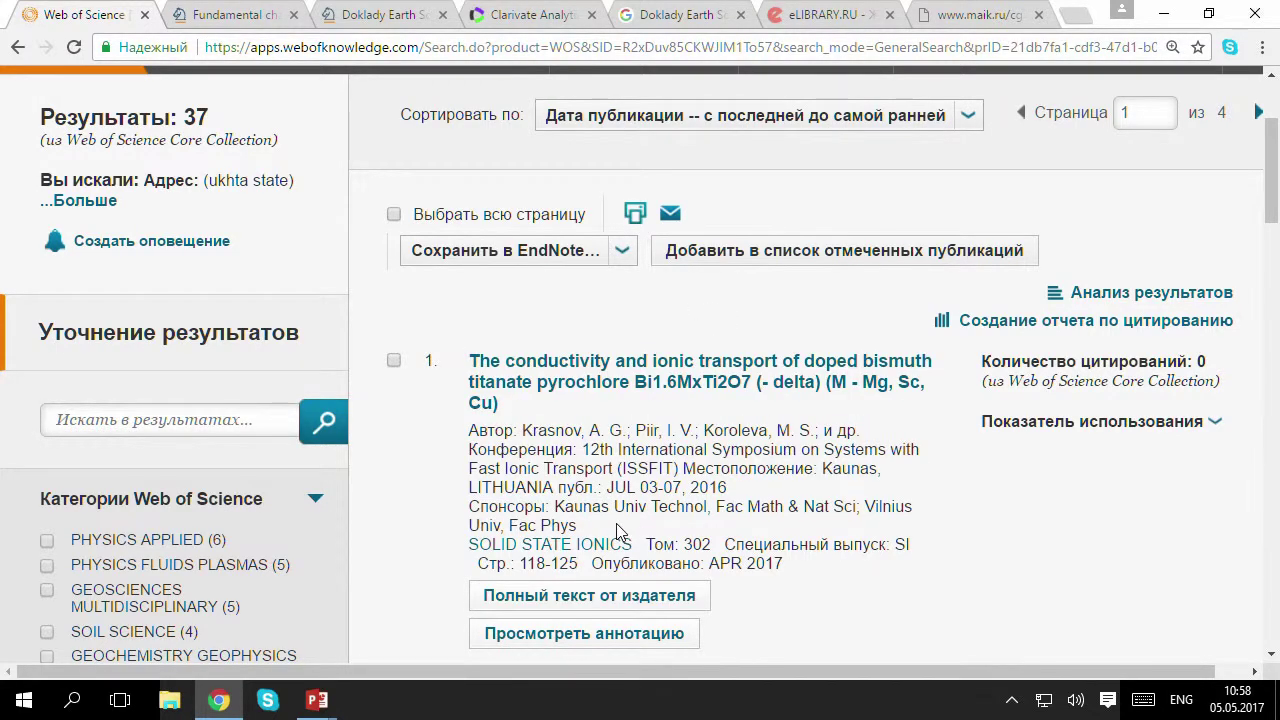
drag(618, 531, 469, 435)
right_click(482, 444)
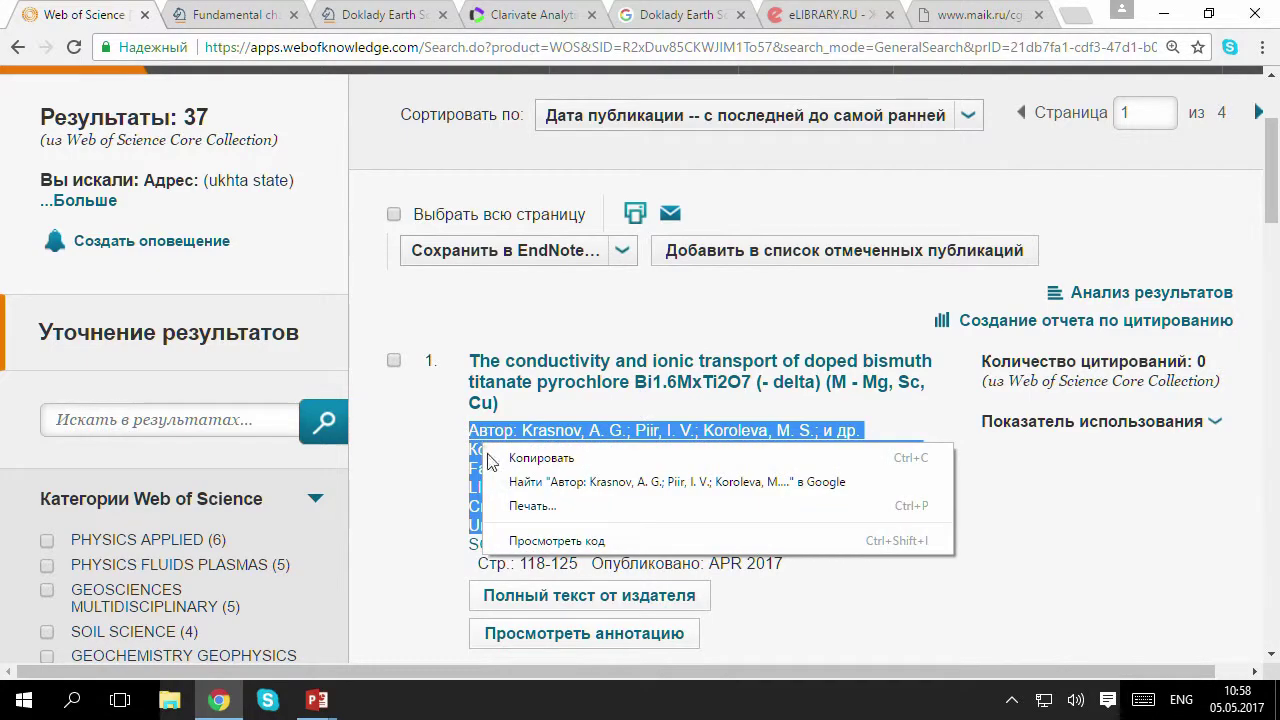
click(452, 510)
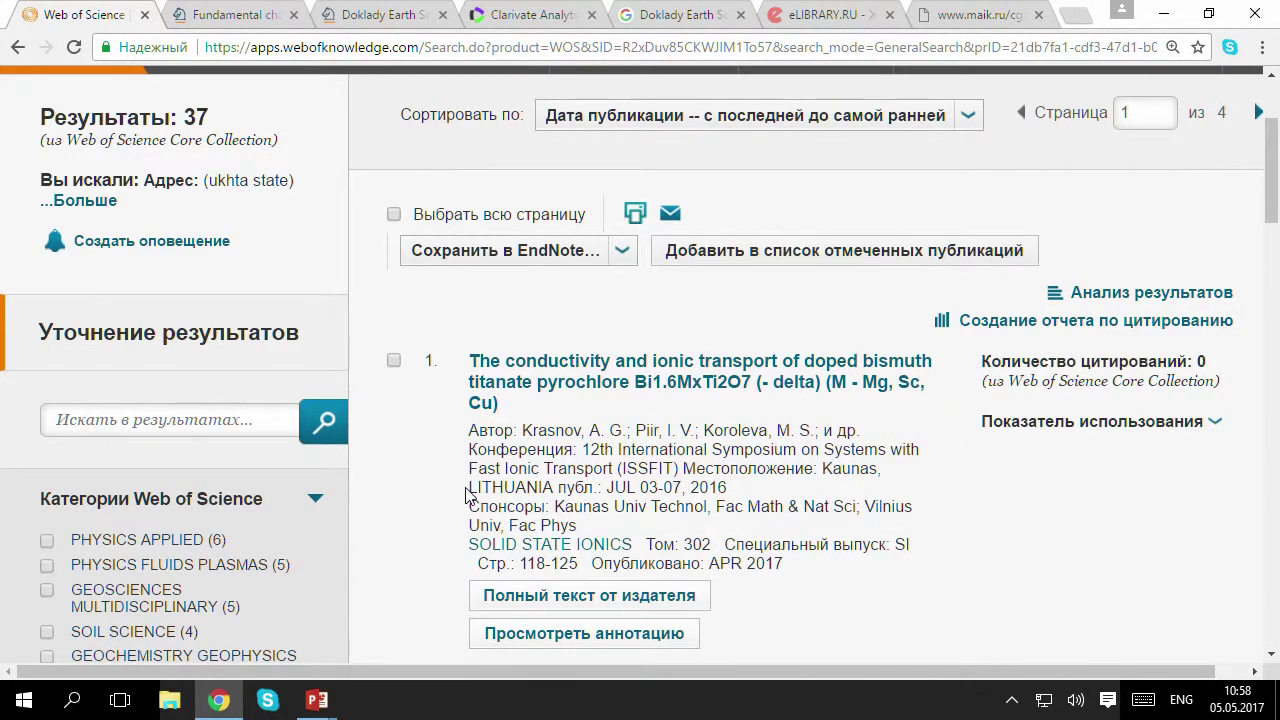
drag(467, 430, 490, 487)
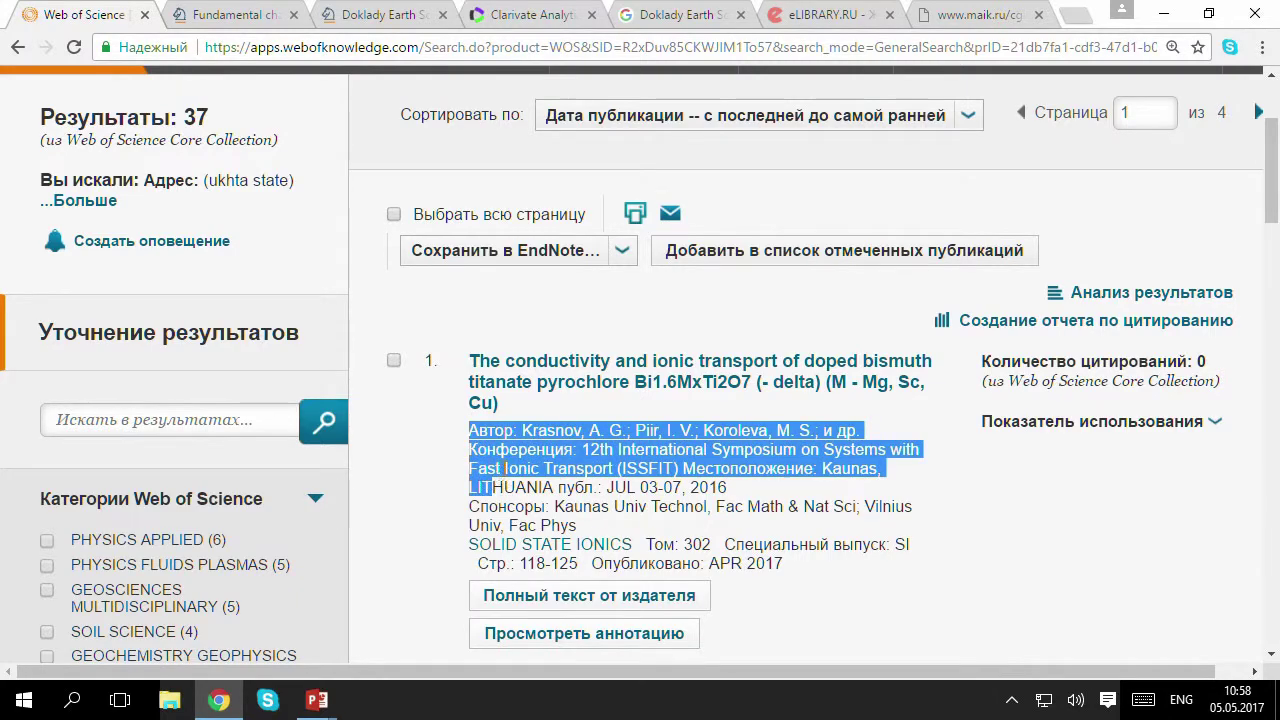
right_click(505, 468)
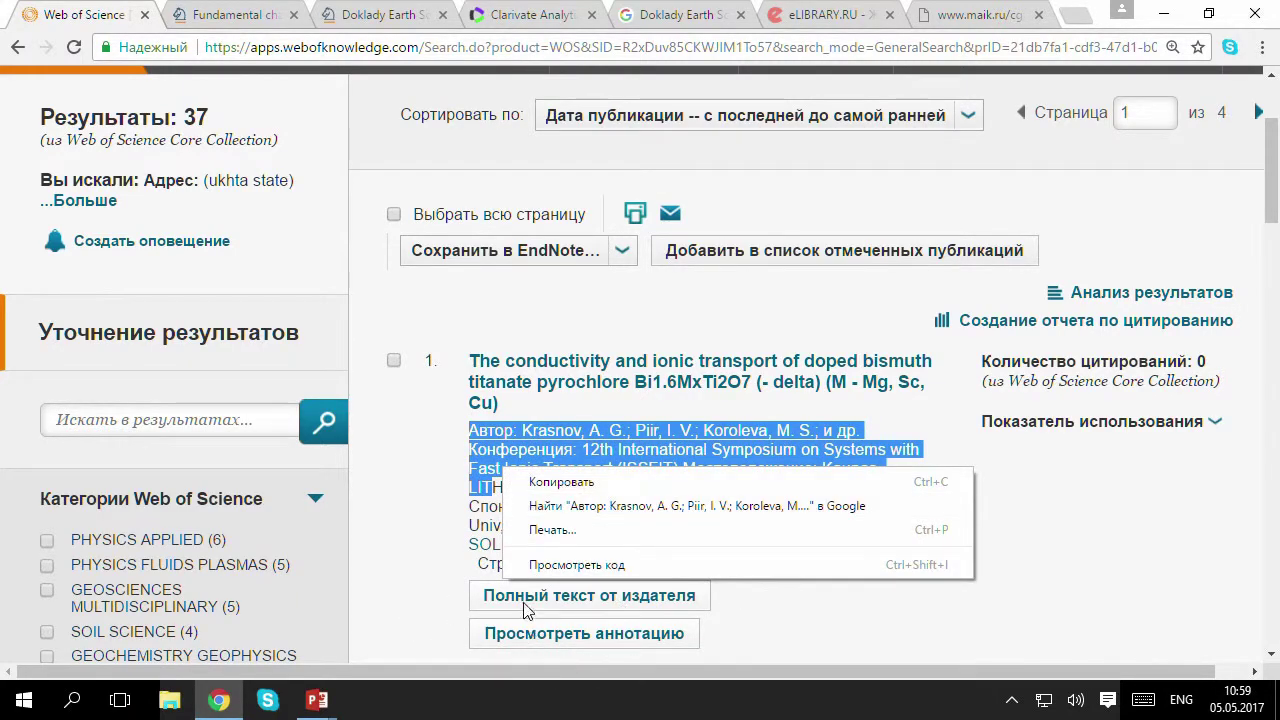
click(460, 474)
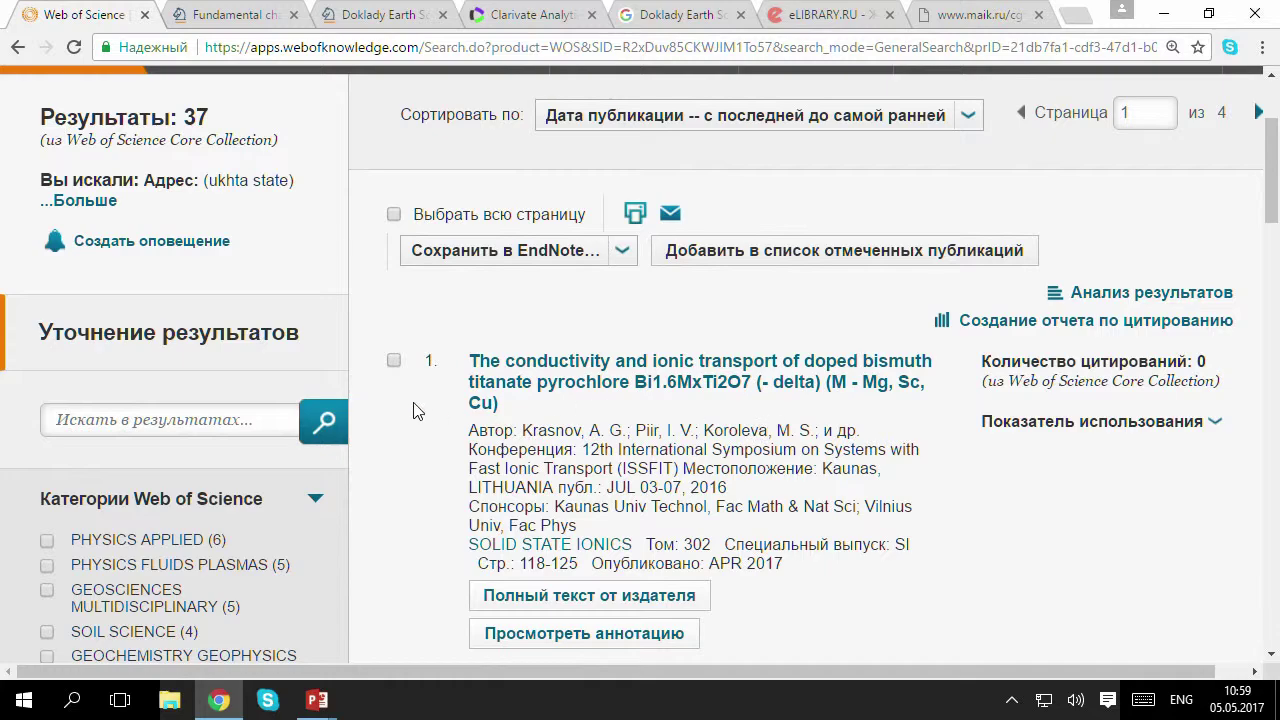
click(393, 360)
Tick the second result in the ukhta state results list.
scroll(431, 432, down, 2)
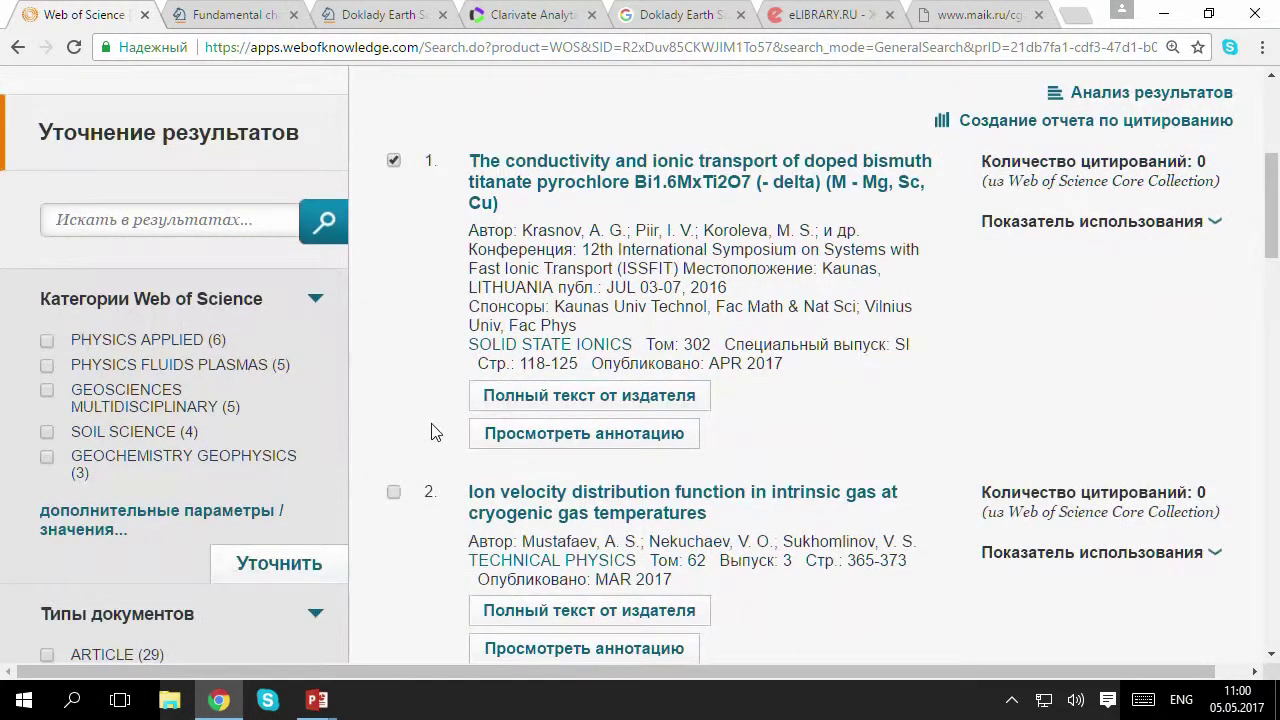
click(393, 491)
scroll(474, 452, up, 3)
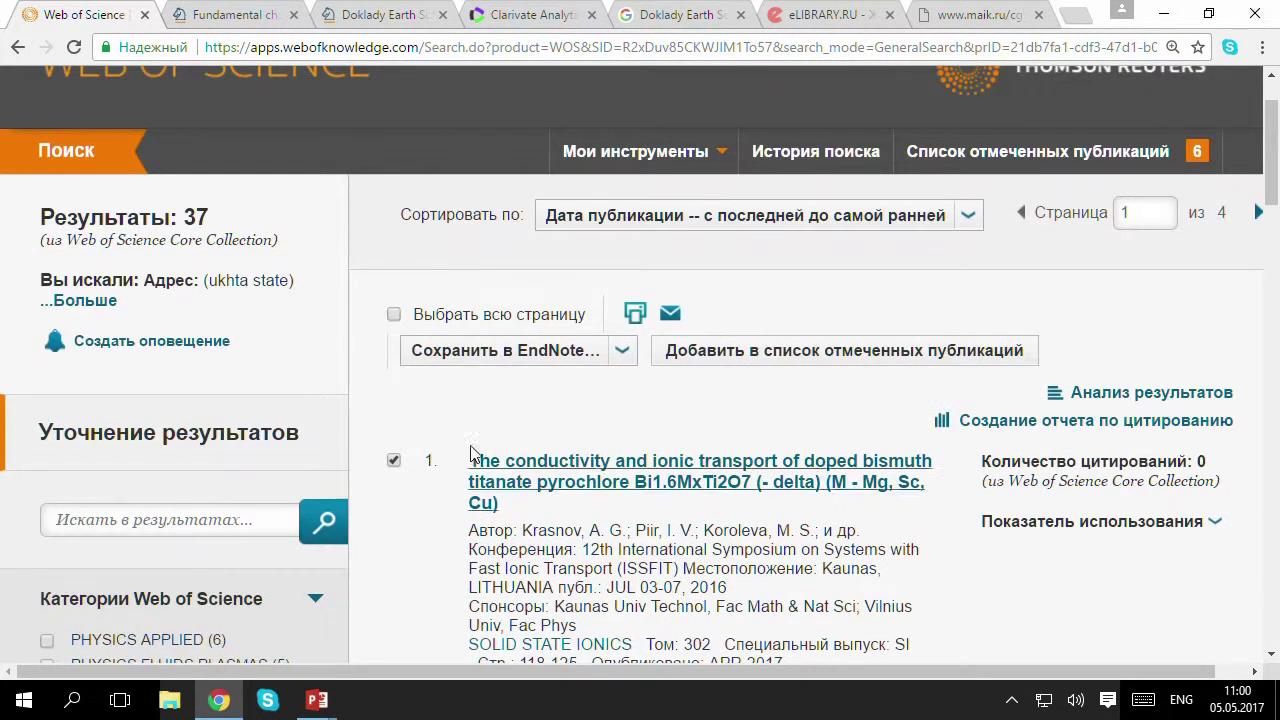
Choose Save to EndNote online for the marked records and switch to the Регистрация form.
click(506, 352)
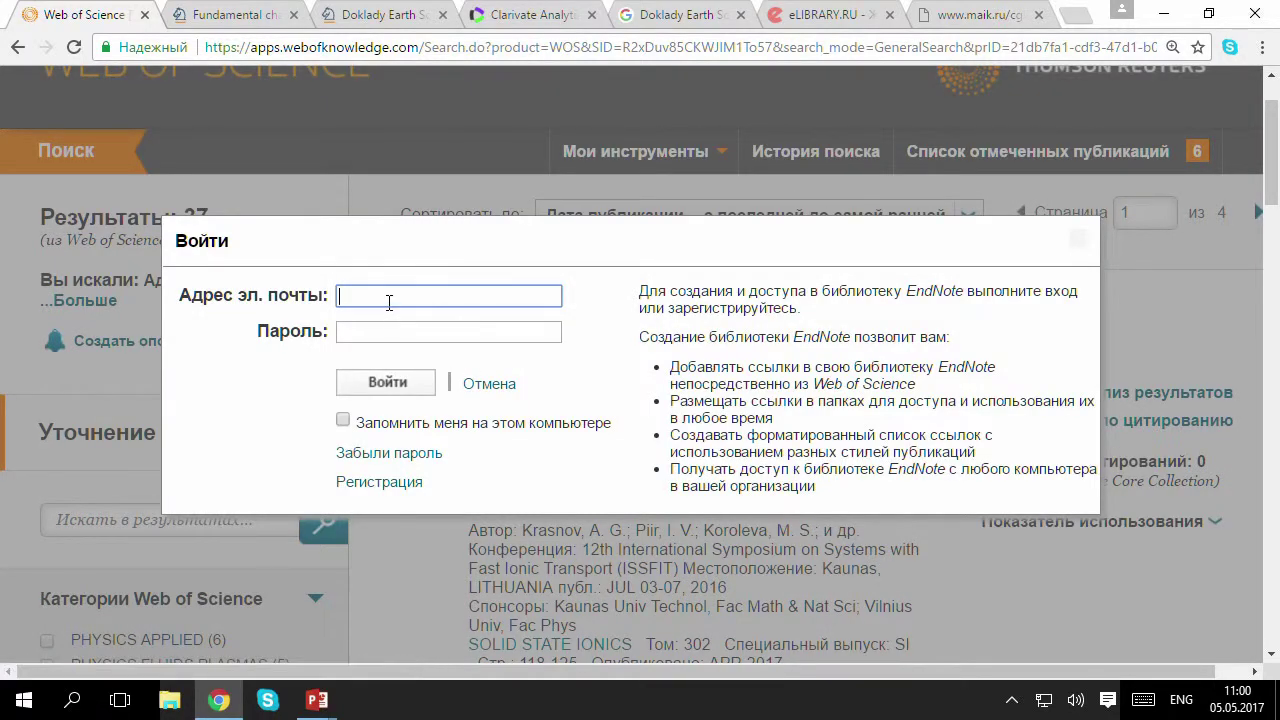
key(Escape)
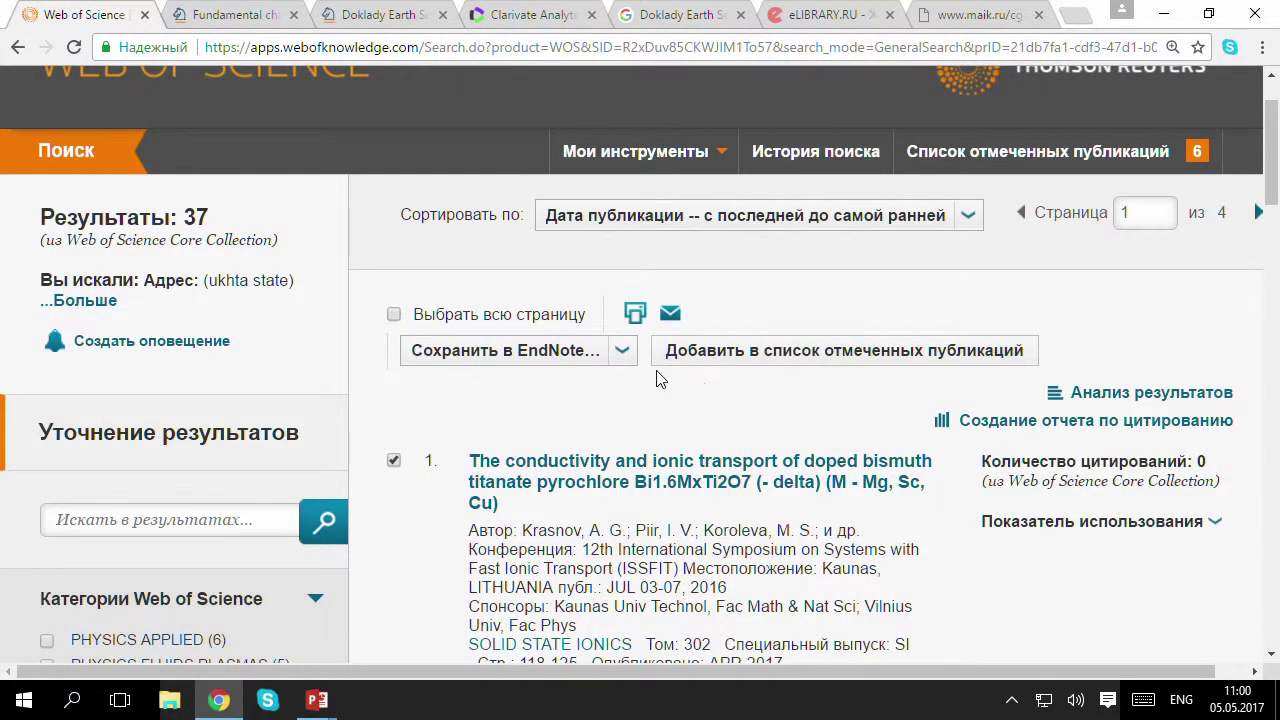
click(622, 350)
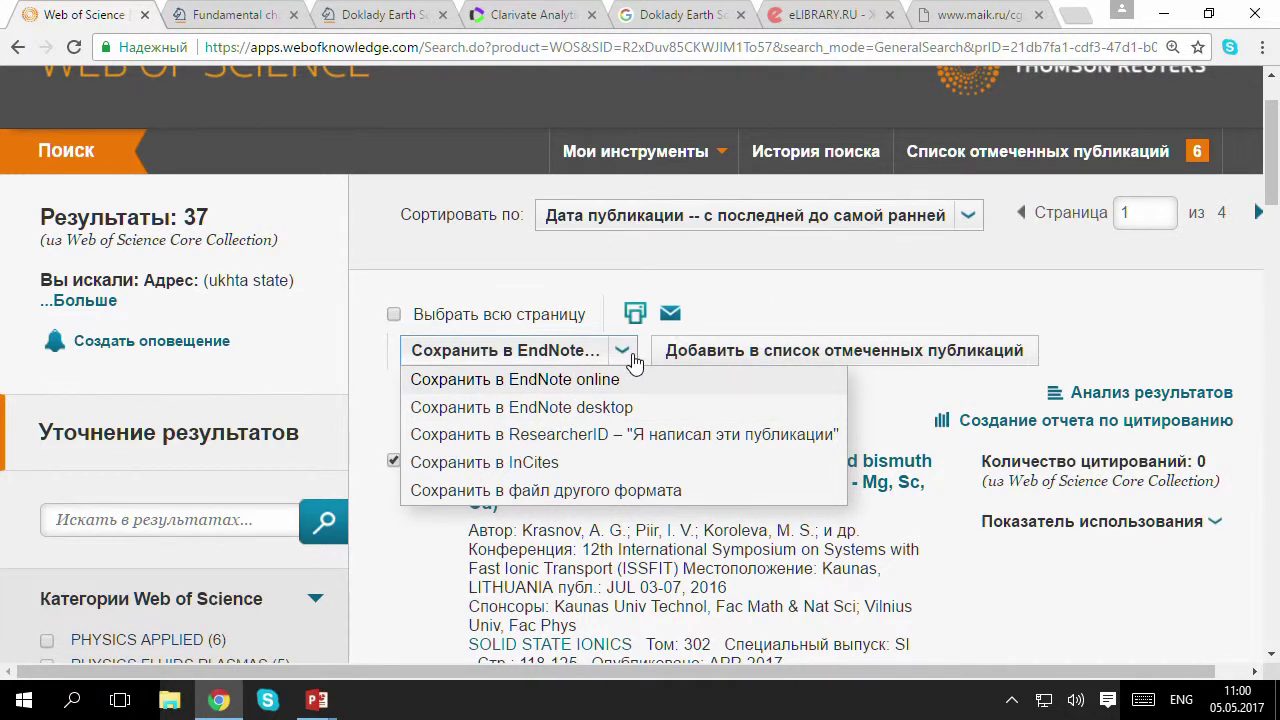
click(424, 394)
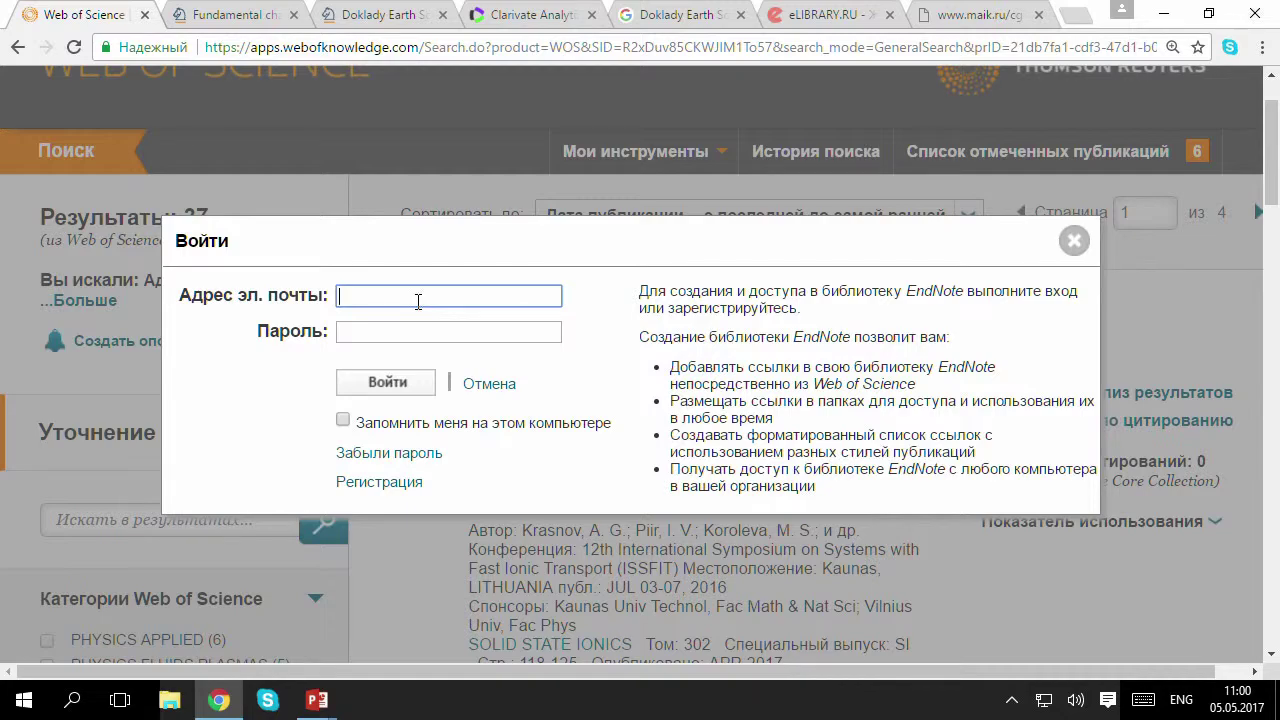
click(414, 484)
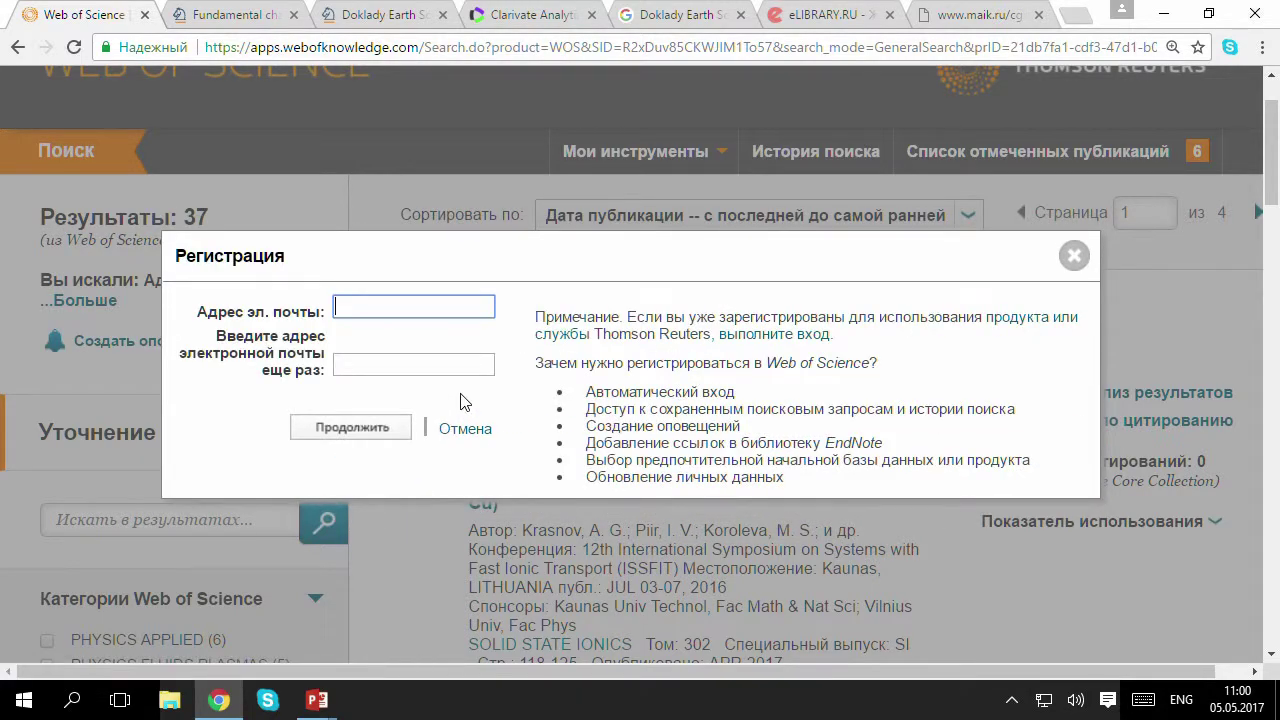
Enter the user's e-mail address in the registration e-mail field.
click(385, 364)
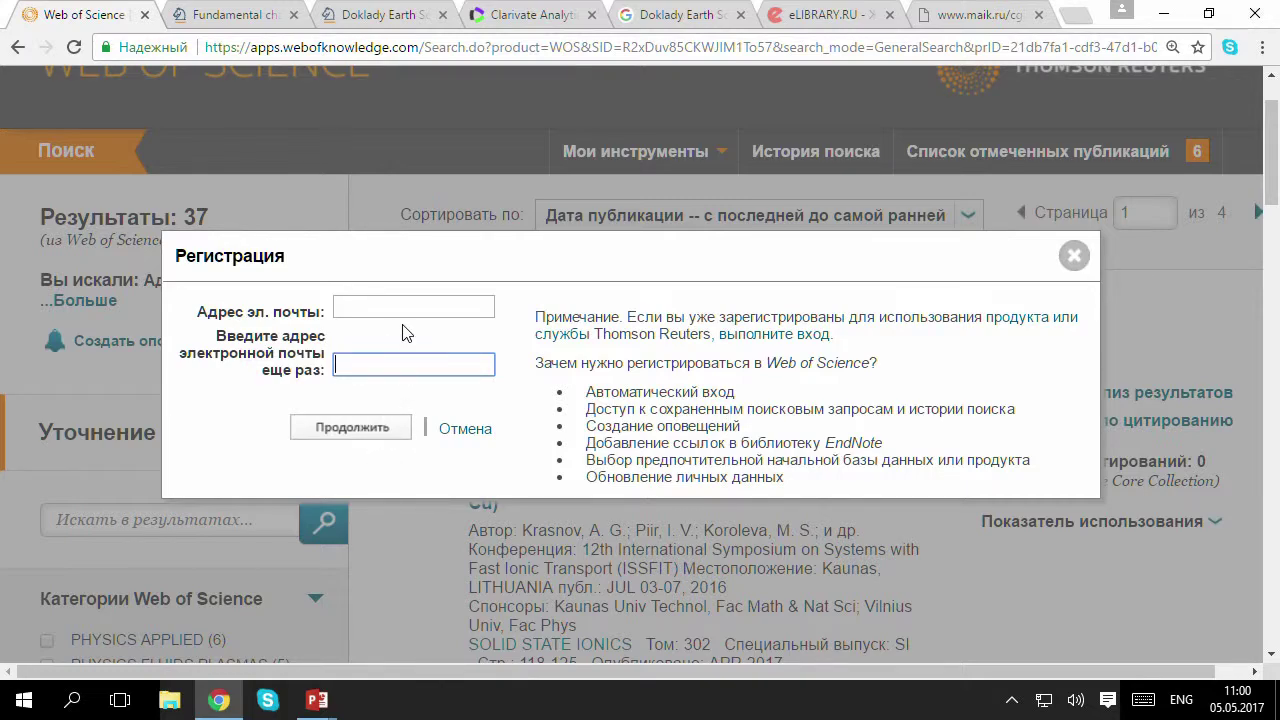
click(408, 330)
click(408, 305)
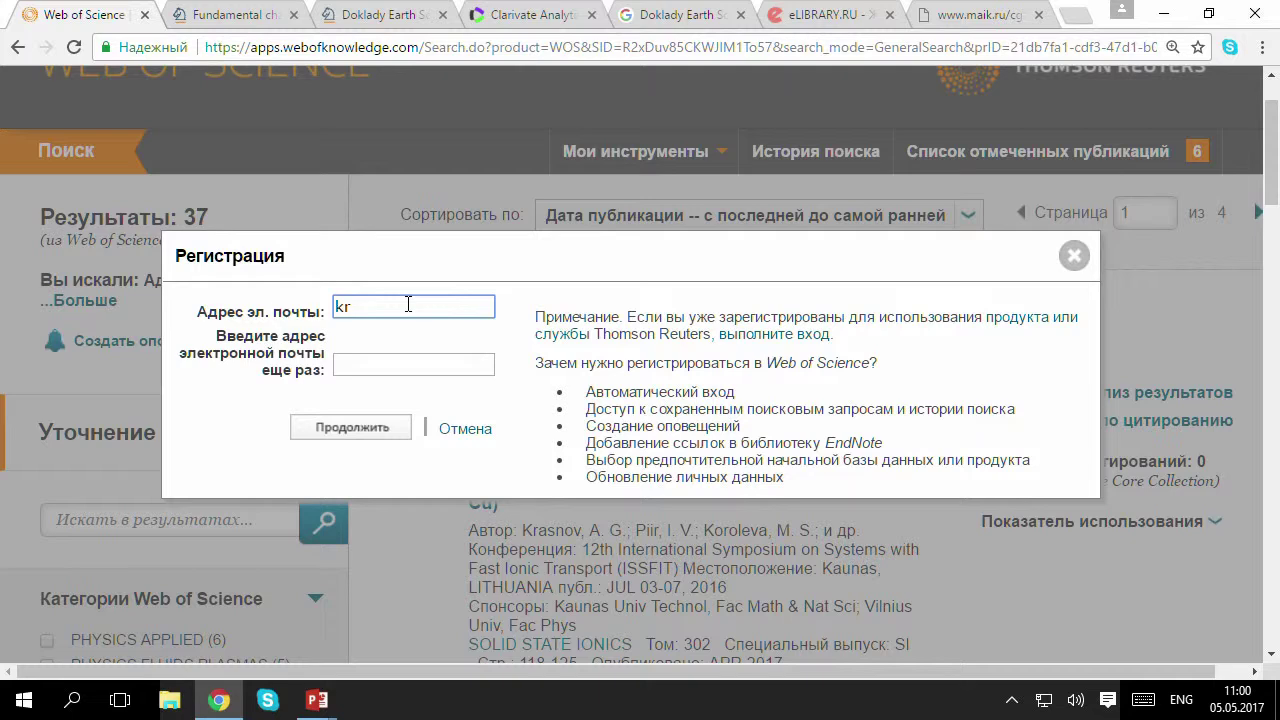
triple_click(409, 303)
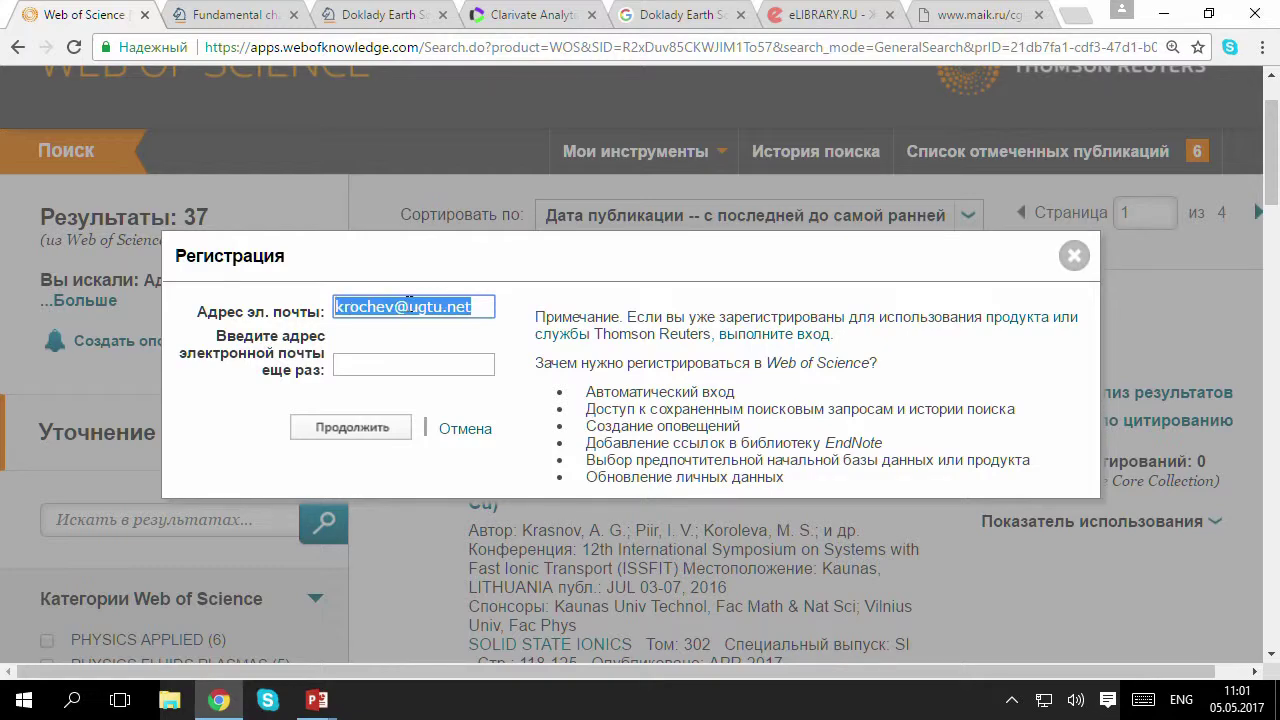
Confirm the e-mail address, submit the registration with Продолжить, and close the confirmation prompt.
click(390, 360)
click(392, 362)
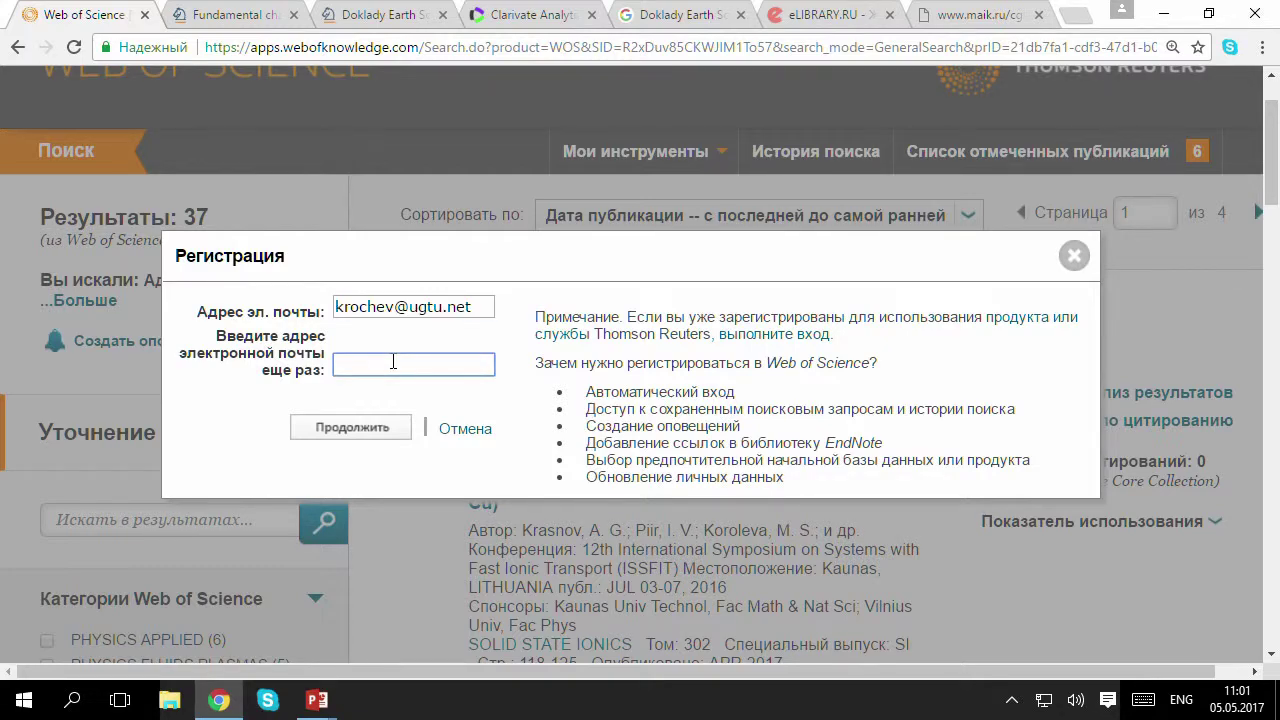
key(ctrl+v)
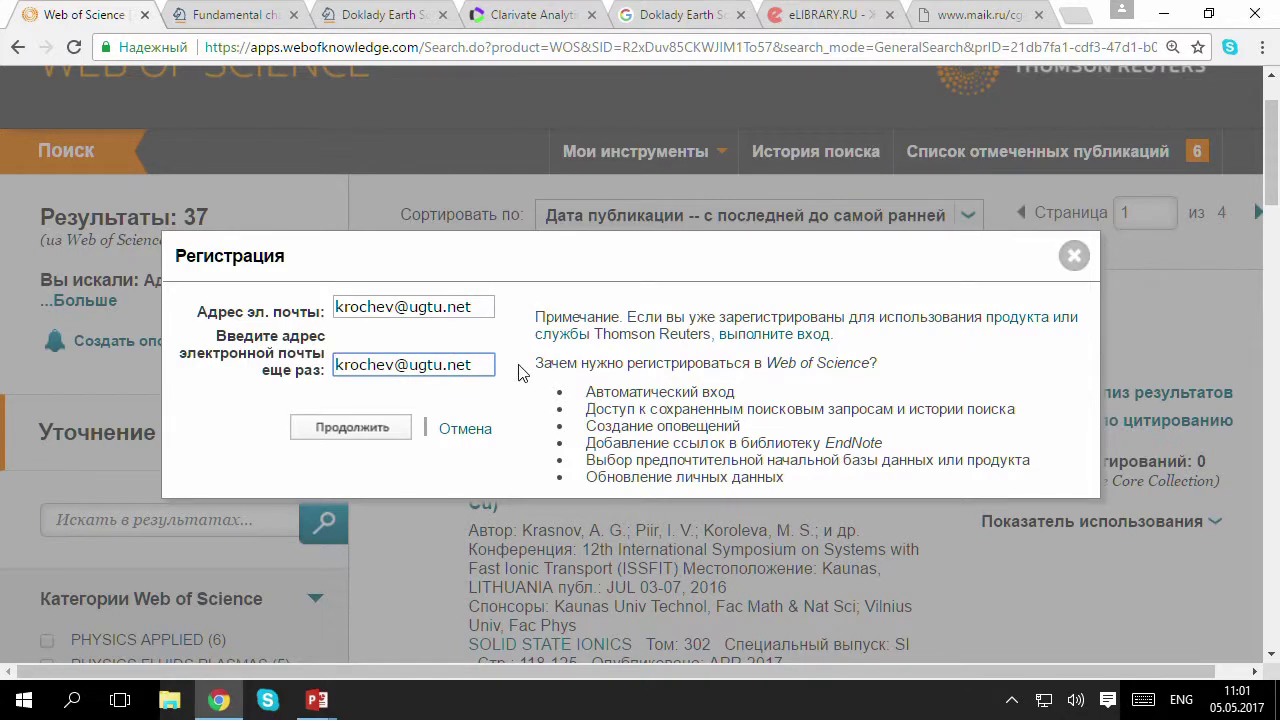
click(352, 430)
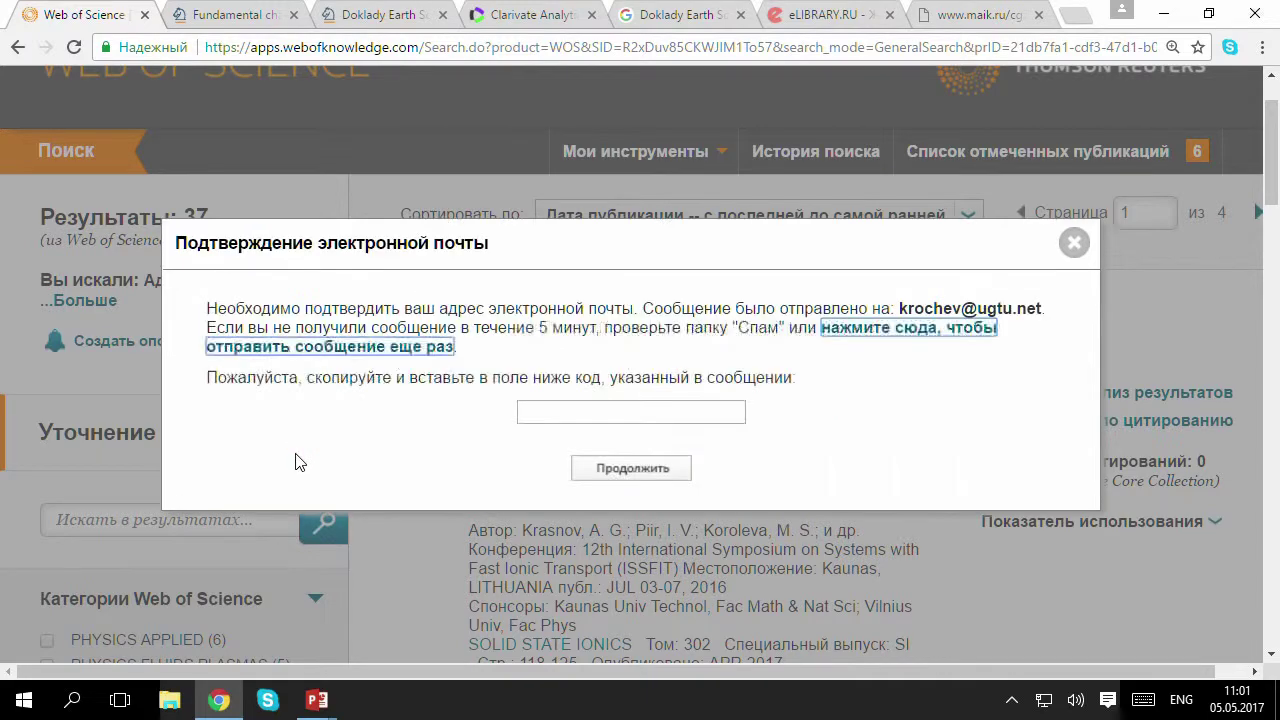
click(550, 415)
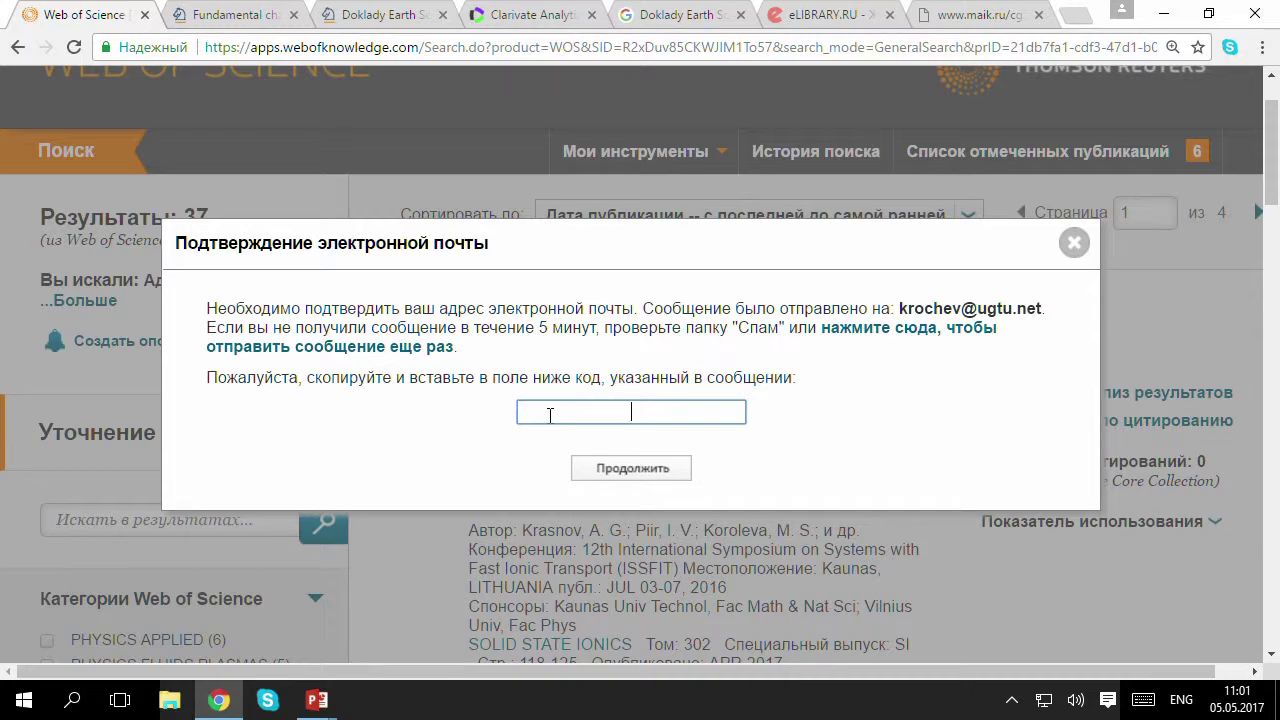
click(1073, 241)
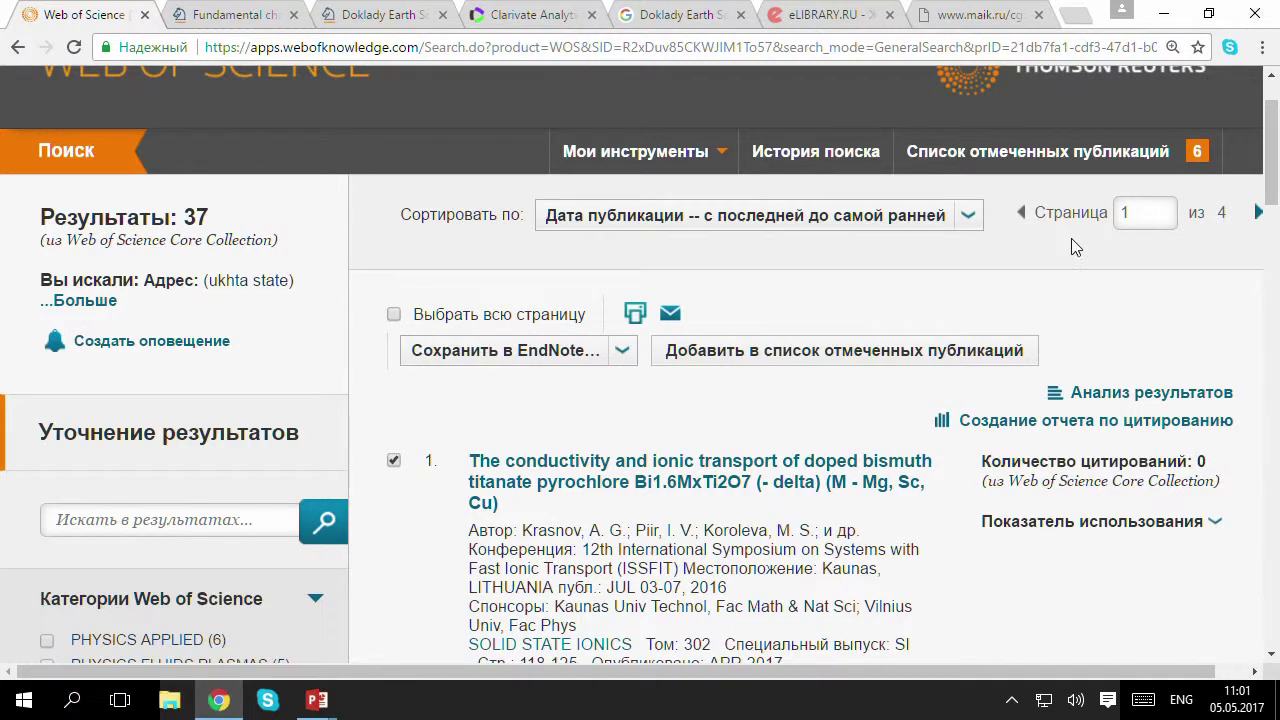
scroll(488, 385, down, 2)
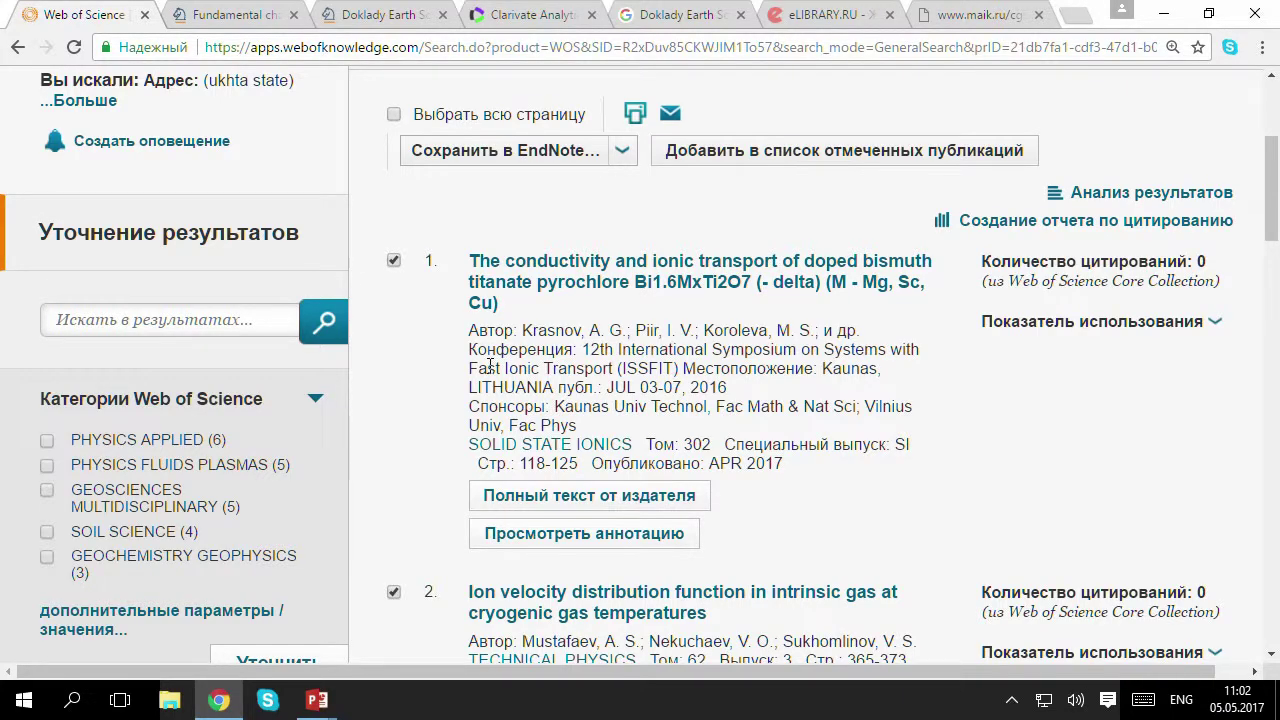
scroll(452, 300, up, 2)
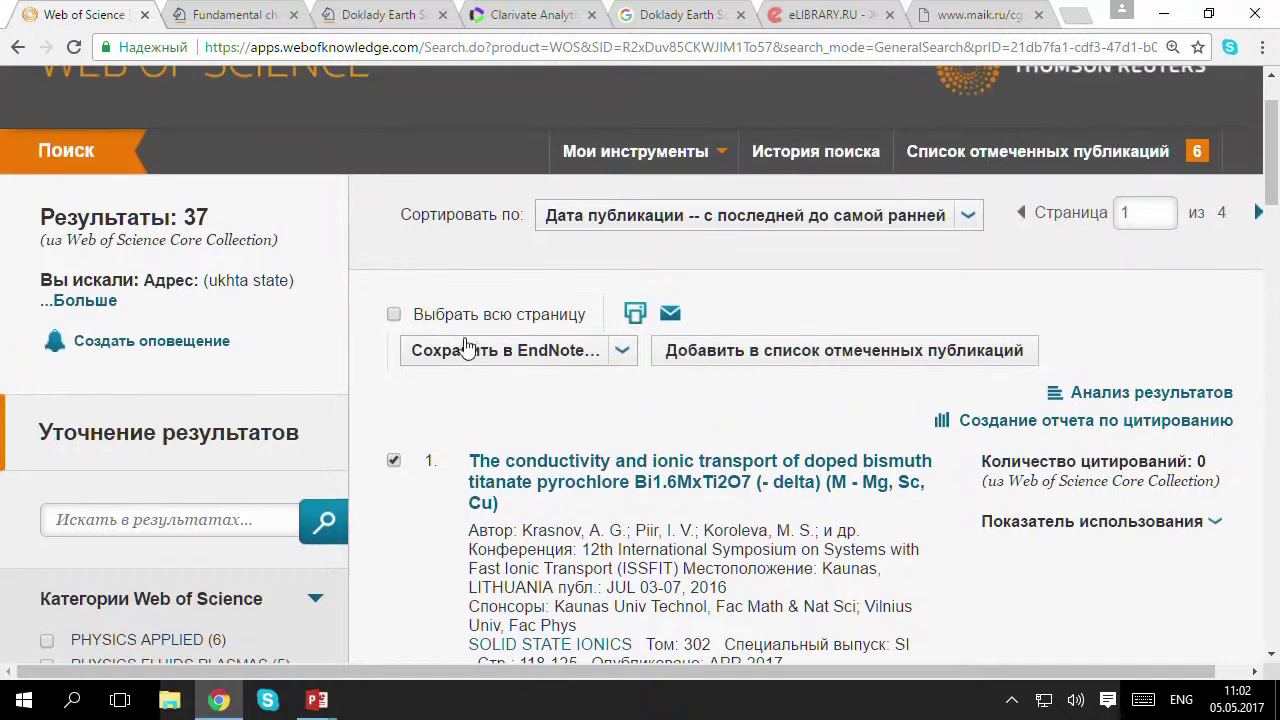
scroll(465, 342, up, 1)
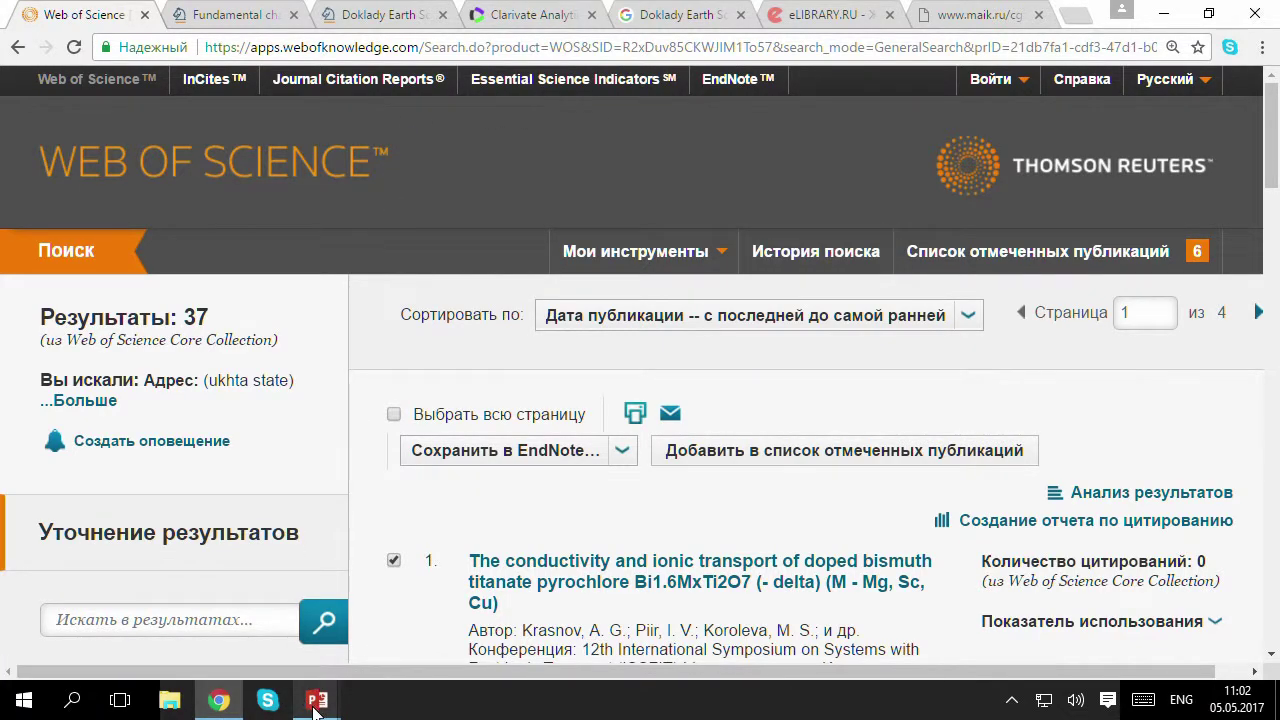
mouse_move(316, 707)
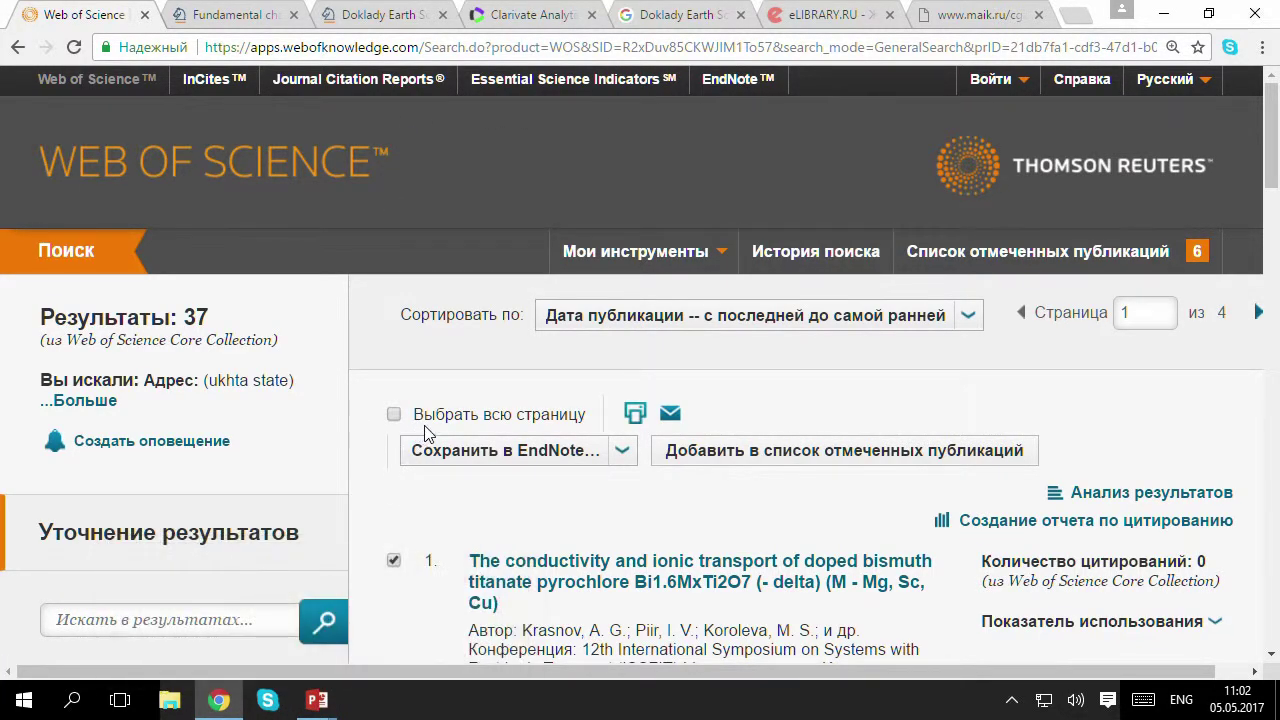
scroll(435, 430, down, 1)
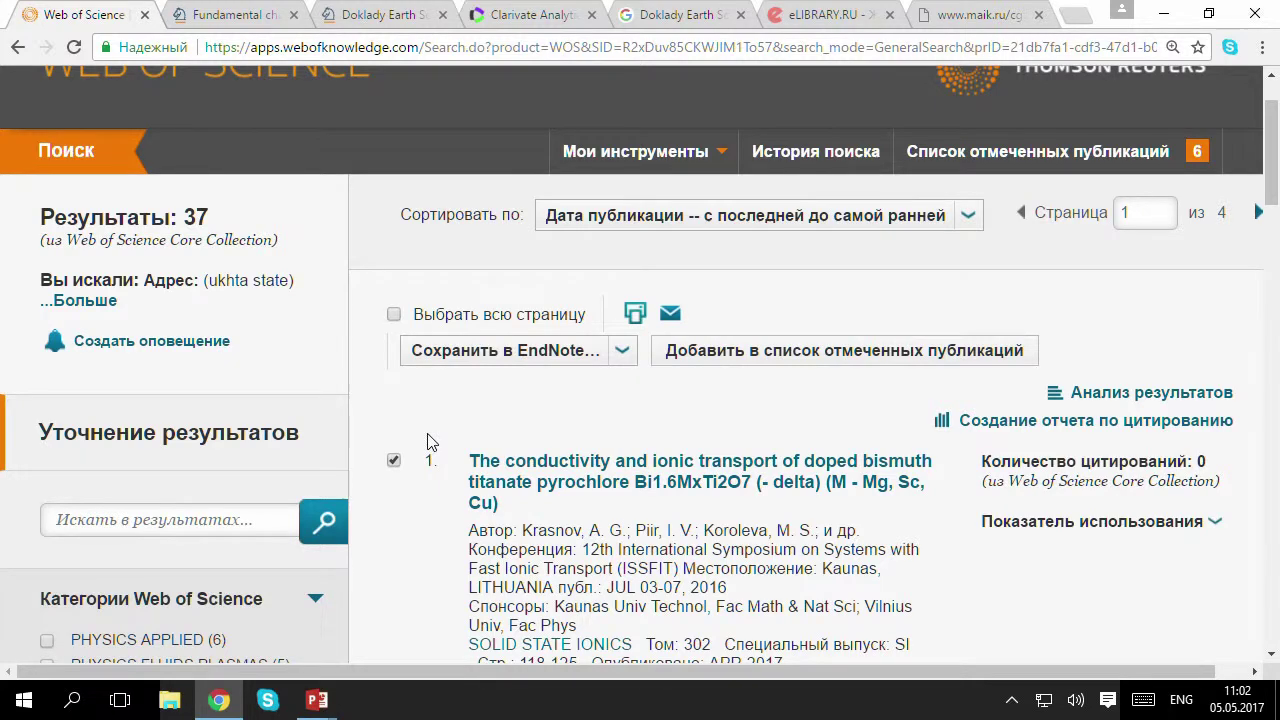